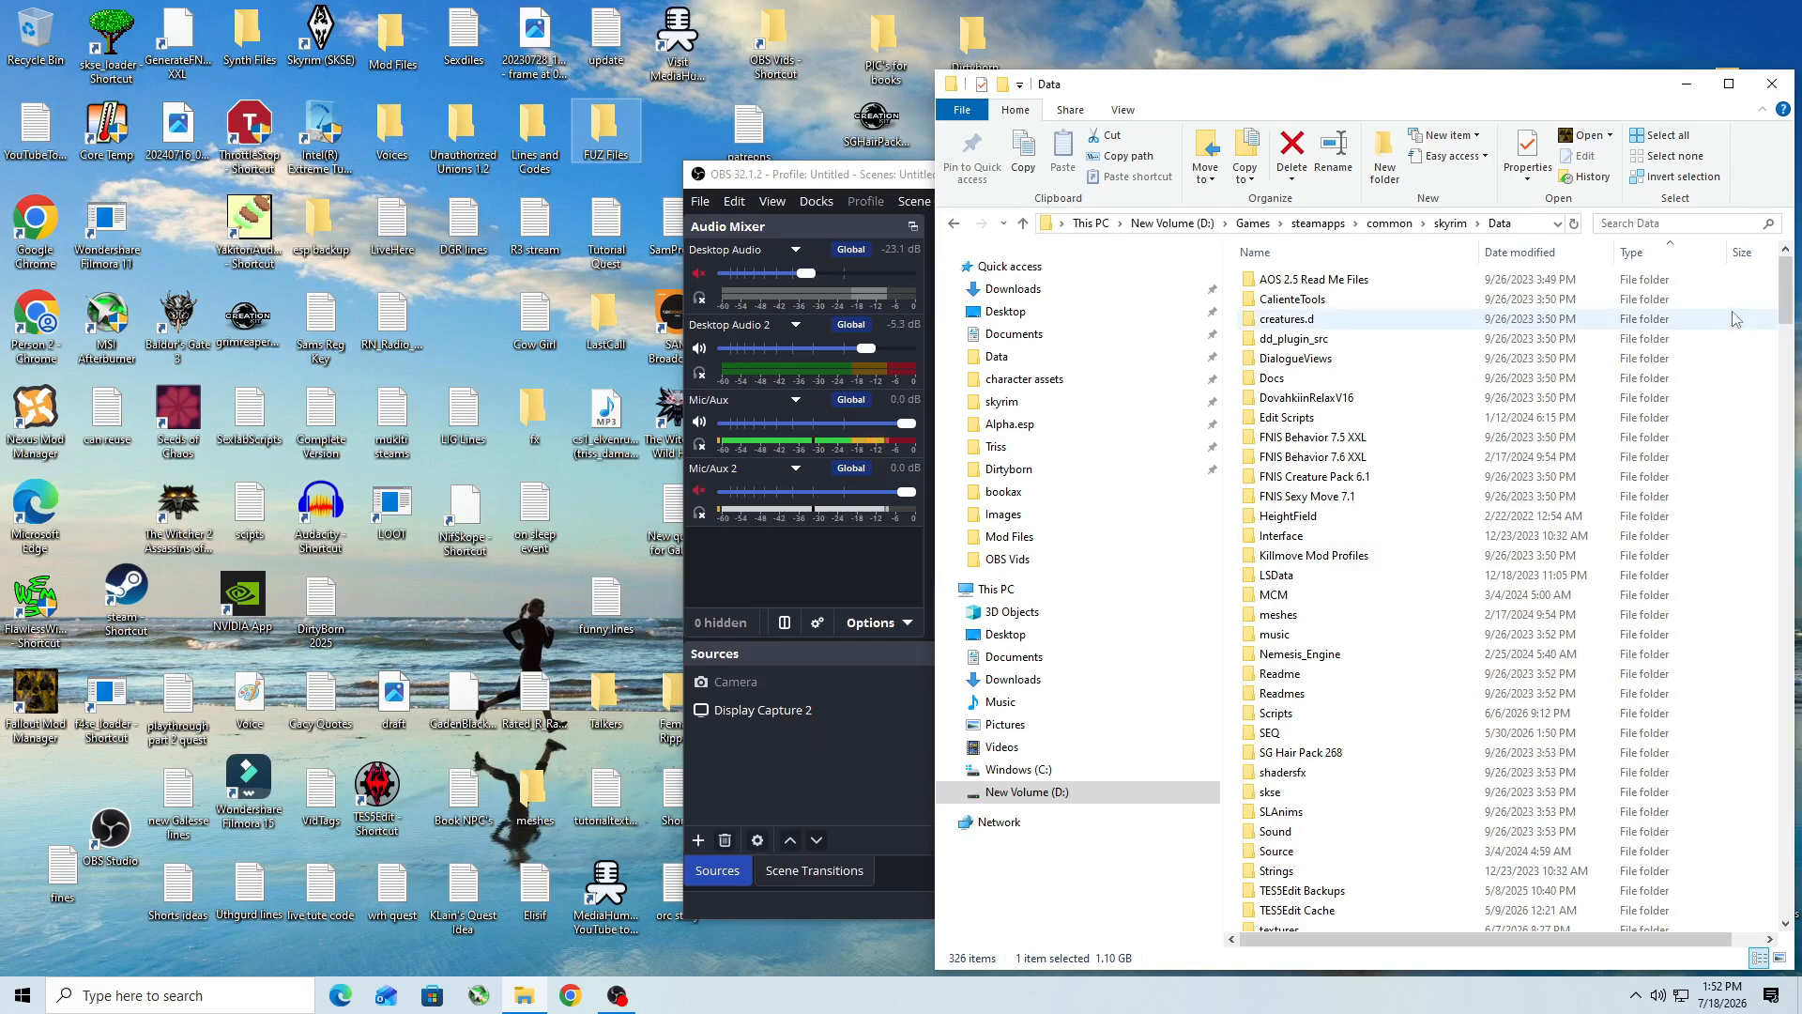
Step: Open the Dawnguard archive from the Skyrim Data folder in BSA Browser
{"action": "scroll", "coordinate": [1748, 358], "scroll_direction": "down", "scroll_amount": 11}
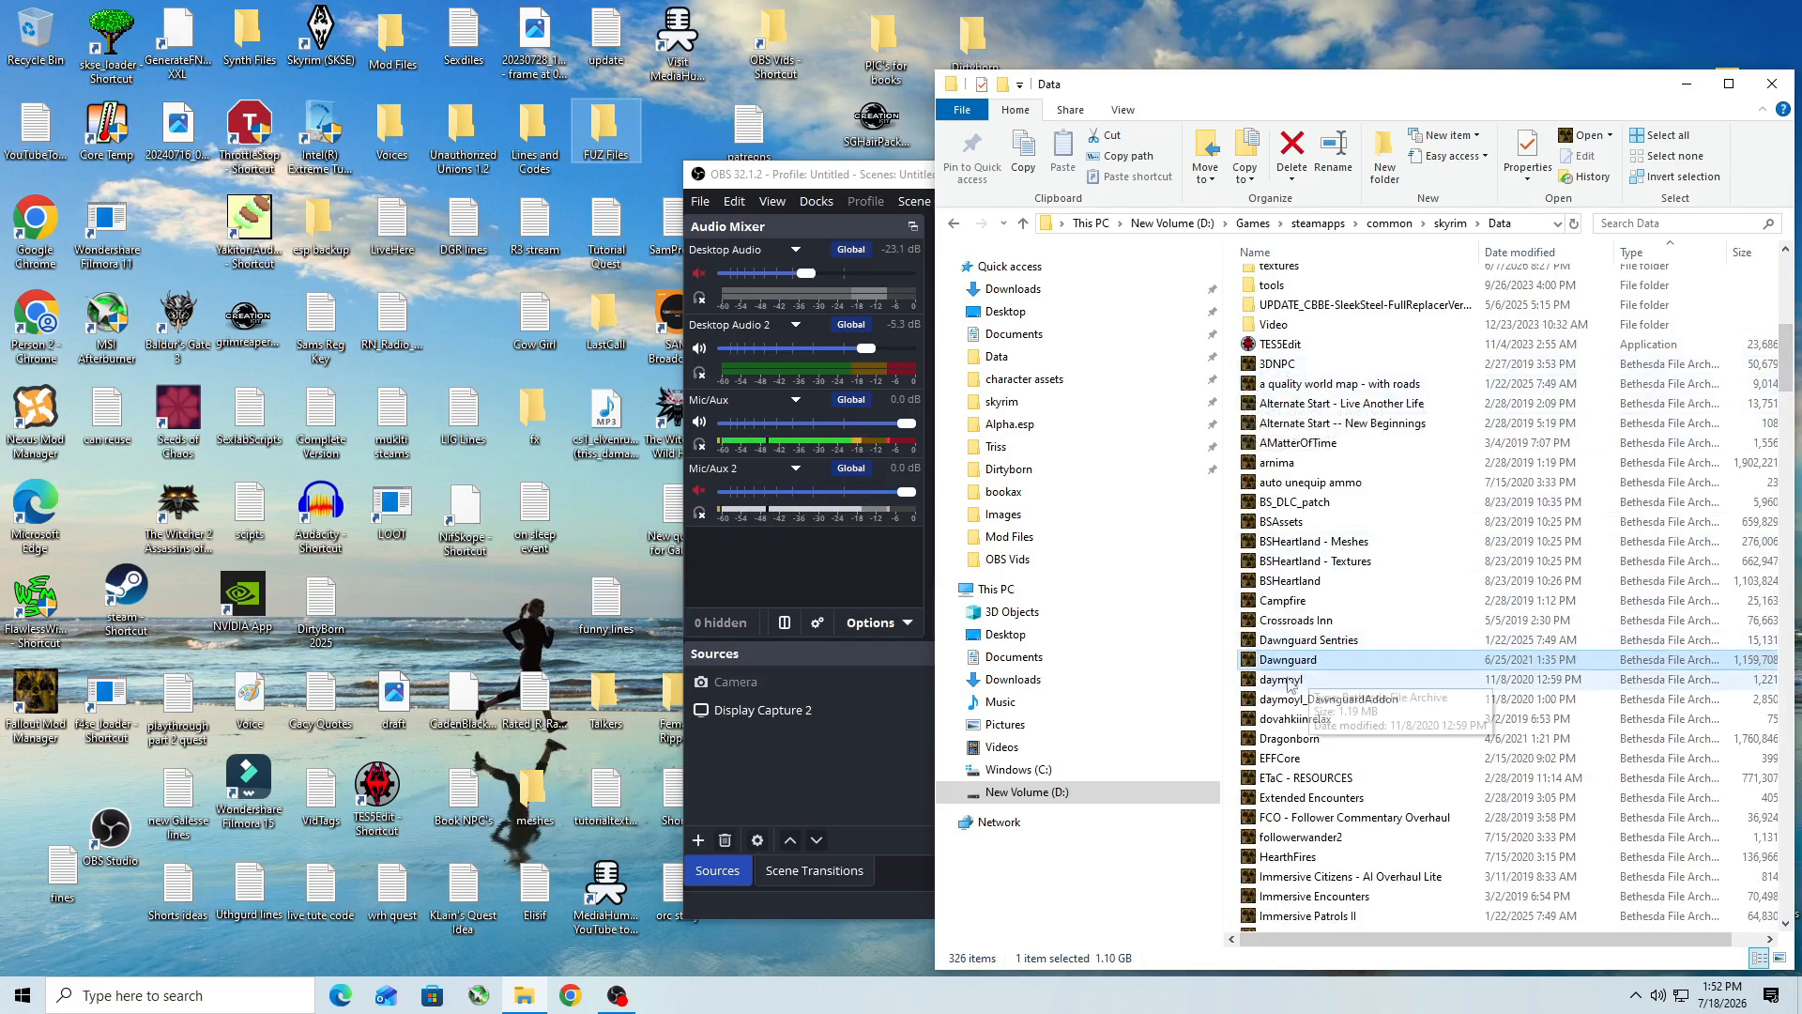
{"action": "scroll", "coordinate": [1328, 676], "scroll_direction": "down", "scroll_amount": 20}
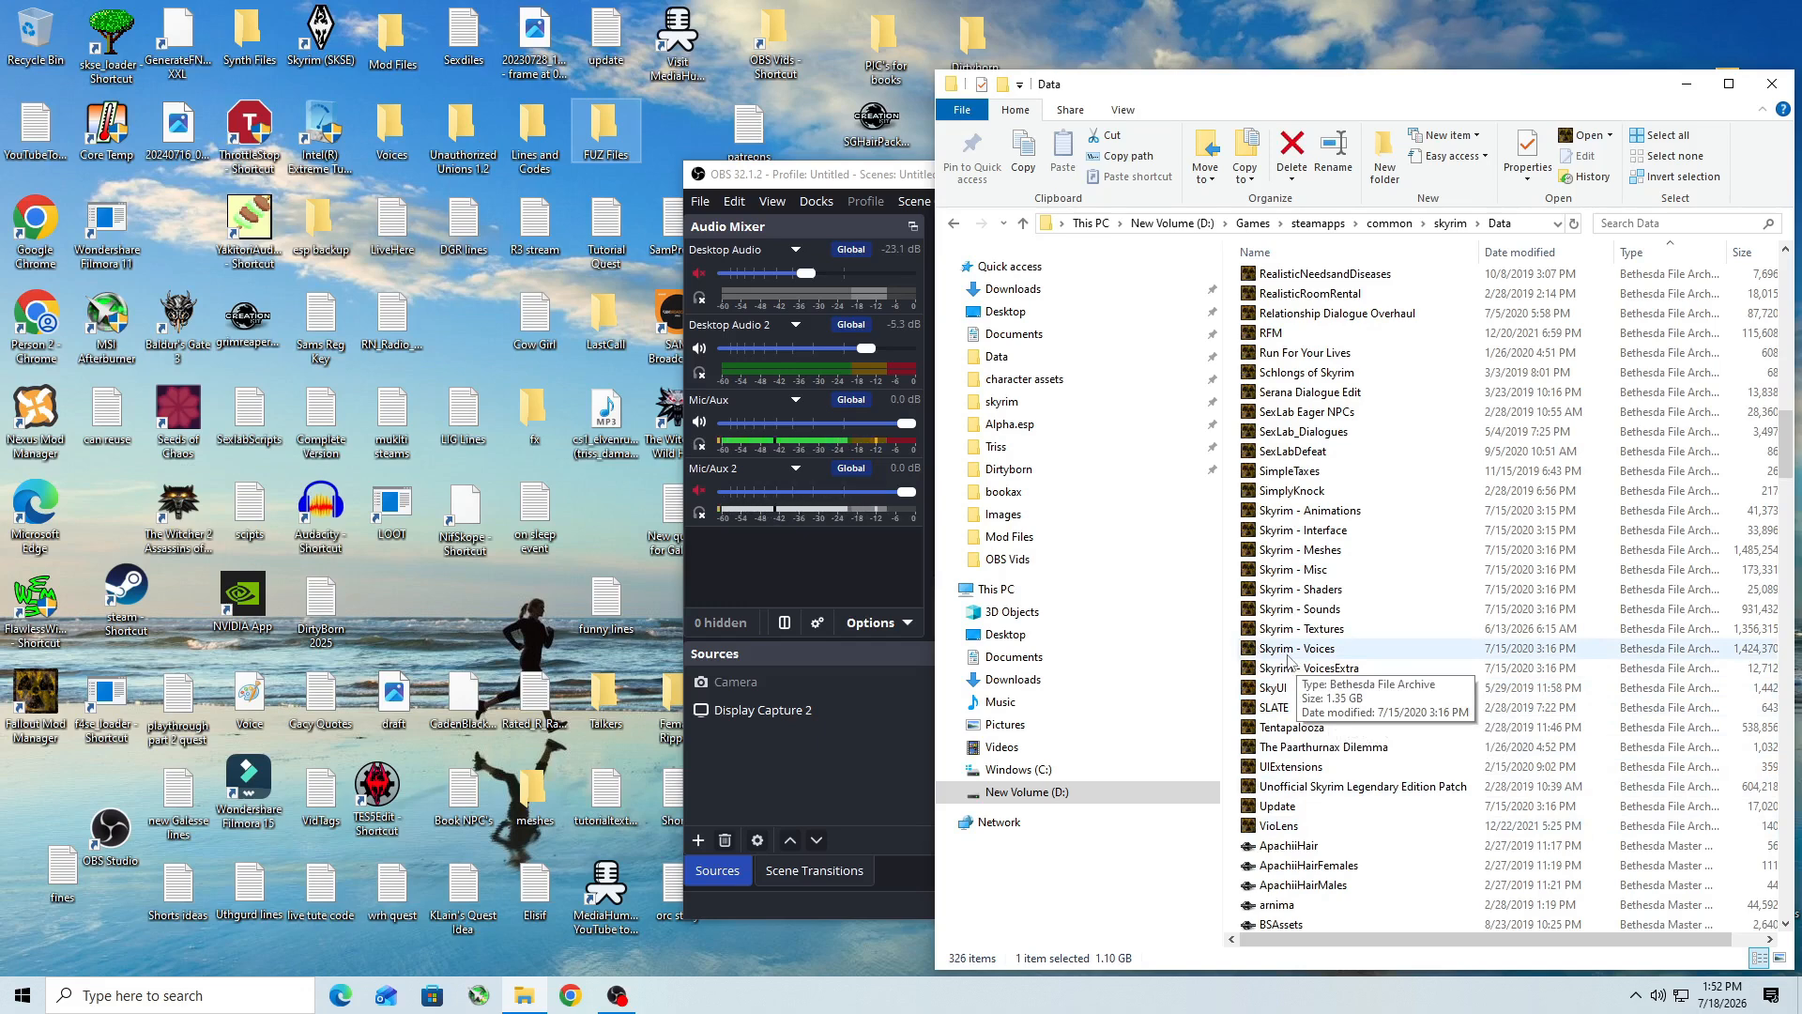
{"action": "scroll", "coordinate": [1288, 660], "scroll_direction": "up", "scroll_amount": 20}
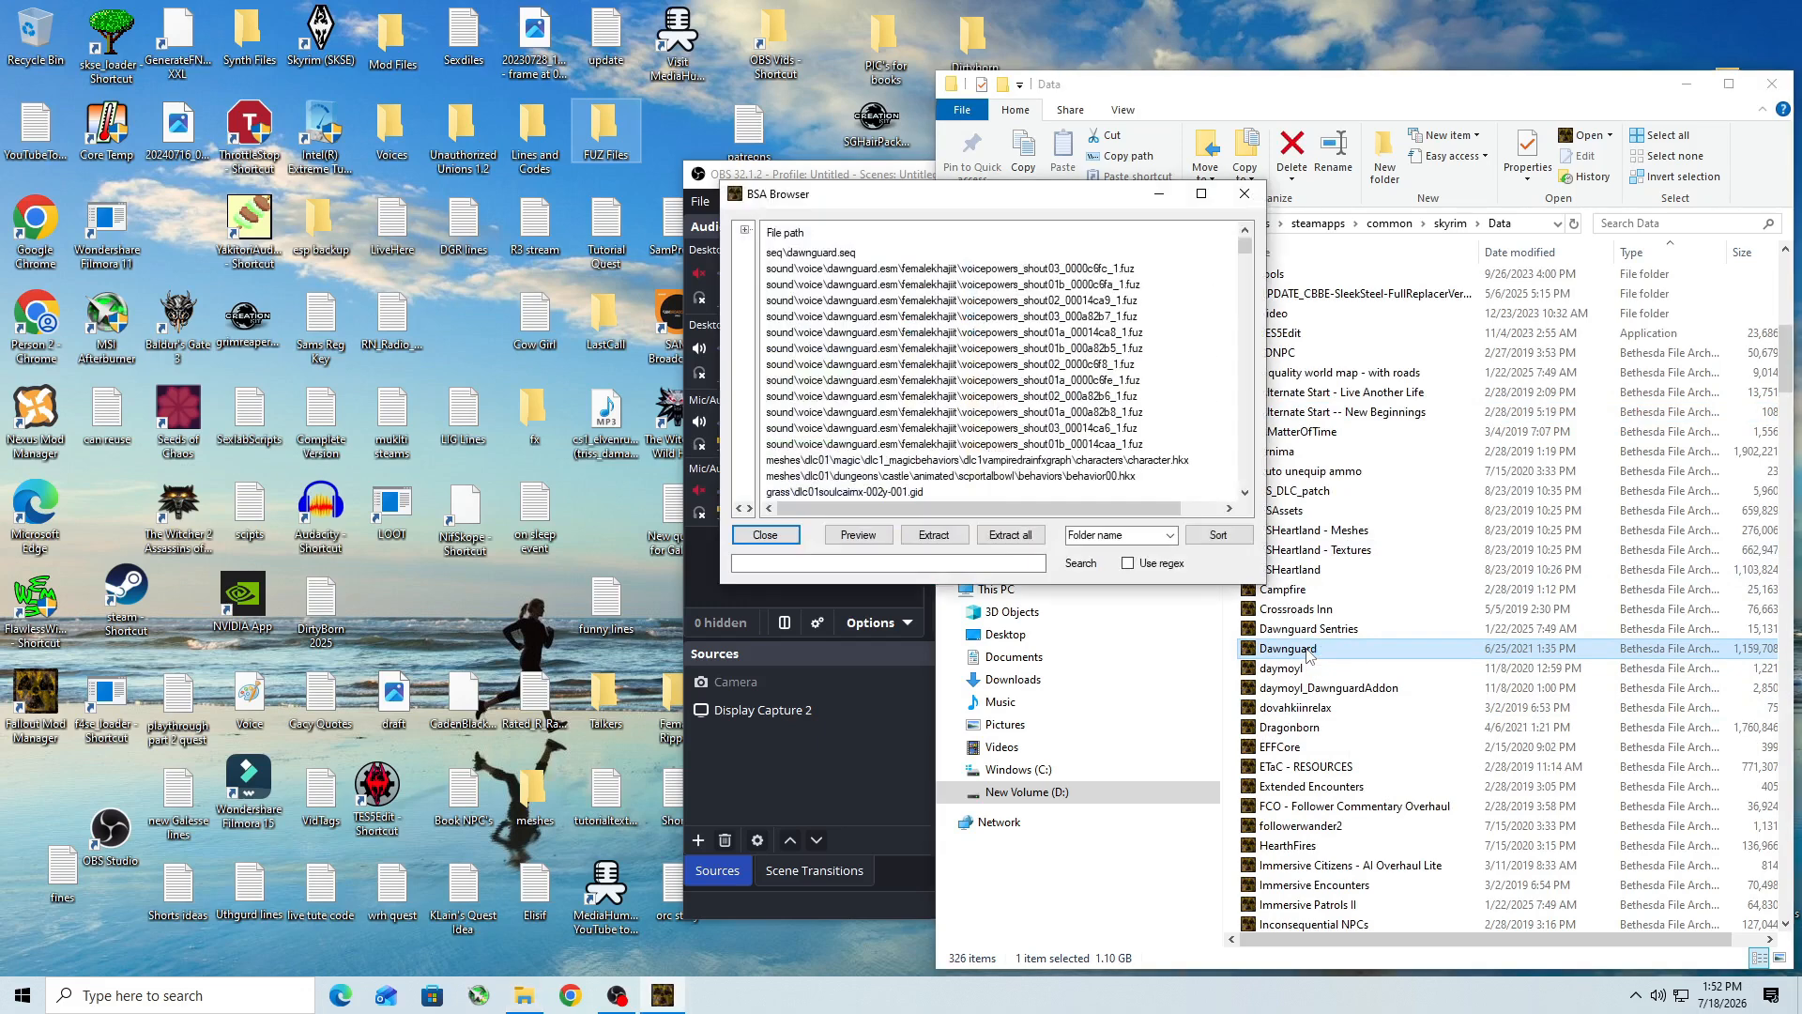
Step: Filter the archive's file list by "dlc1seranavoice"
{"action": "left_click", "coordinate": [770, 561]}
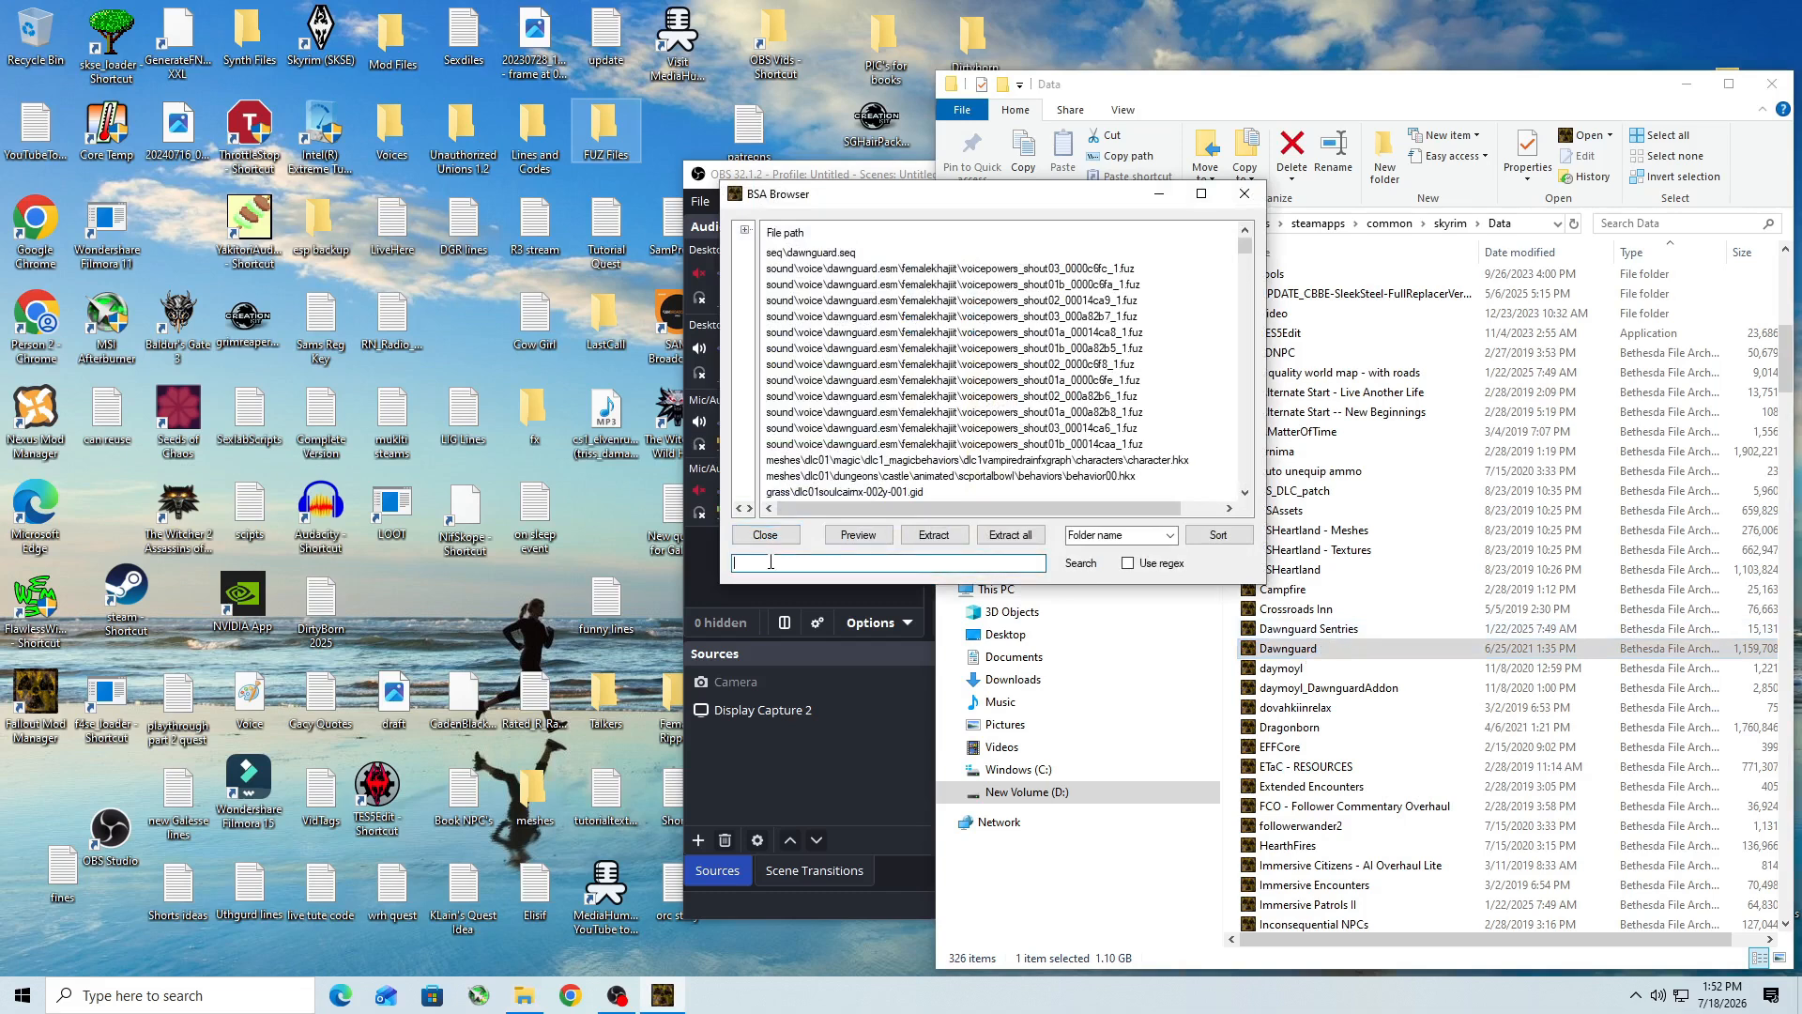
{"action": "type", "text": "dlc1serana"}
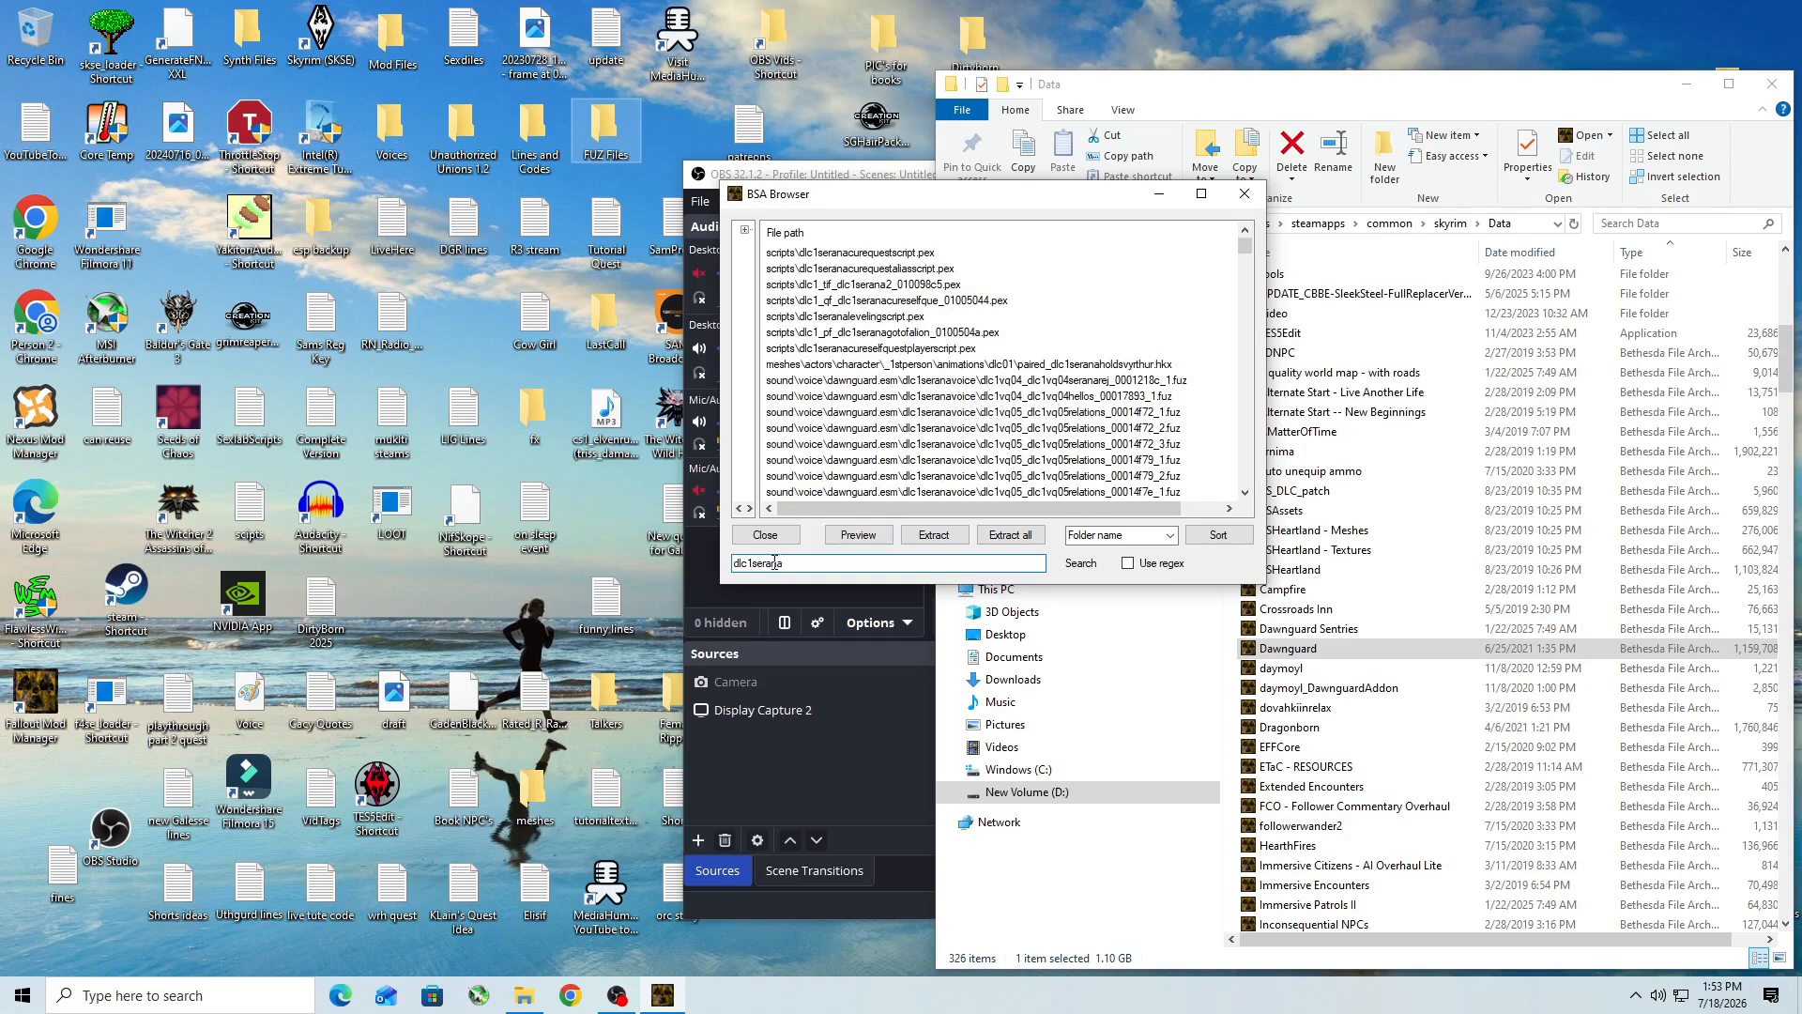
{"action": "type", "text": "voice"}
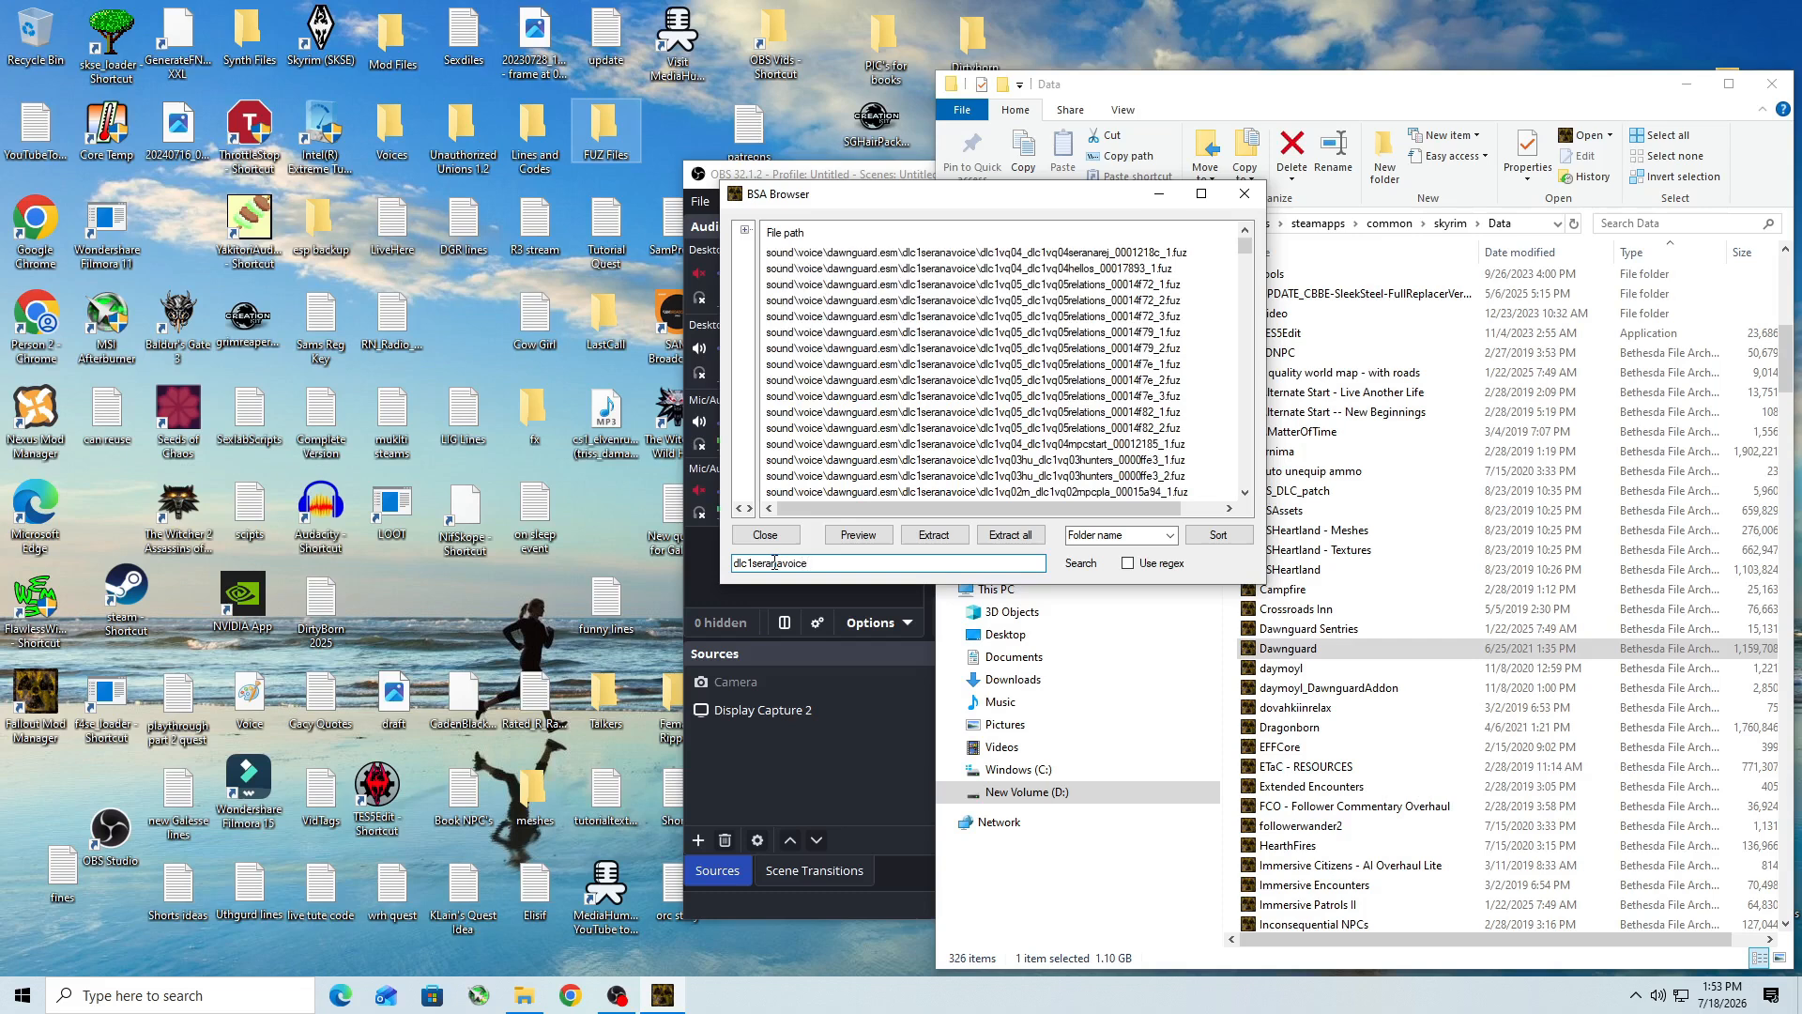
Step: Extract all the filtered voice files to the FUZ Files folder on the Desktop and close BSA Browser
{"action": "left_click", "coordinate": [969, 255]}
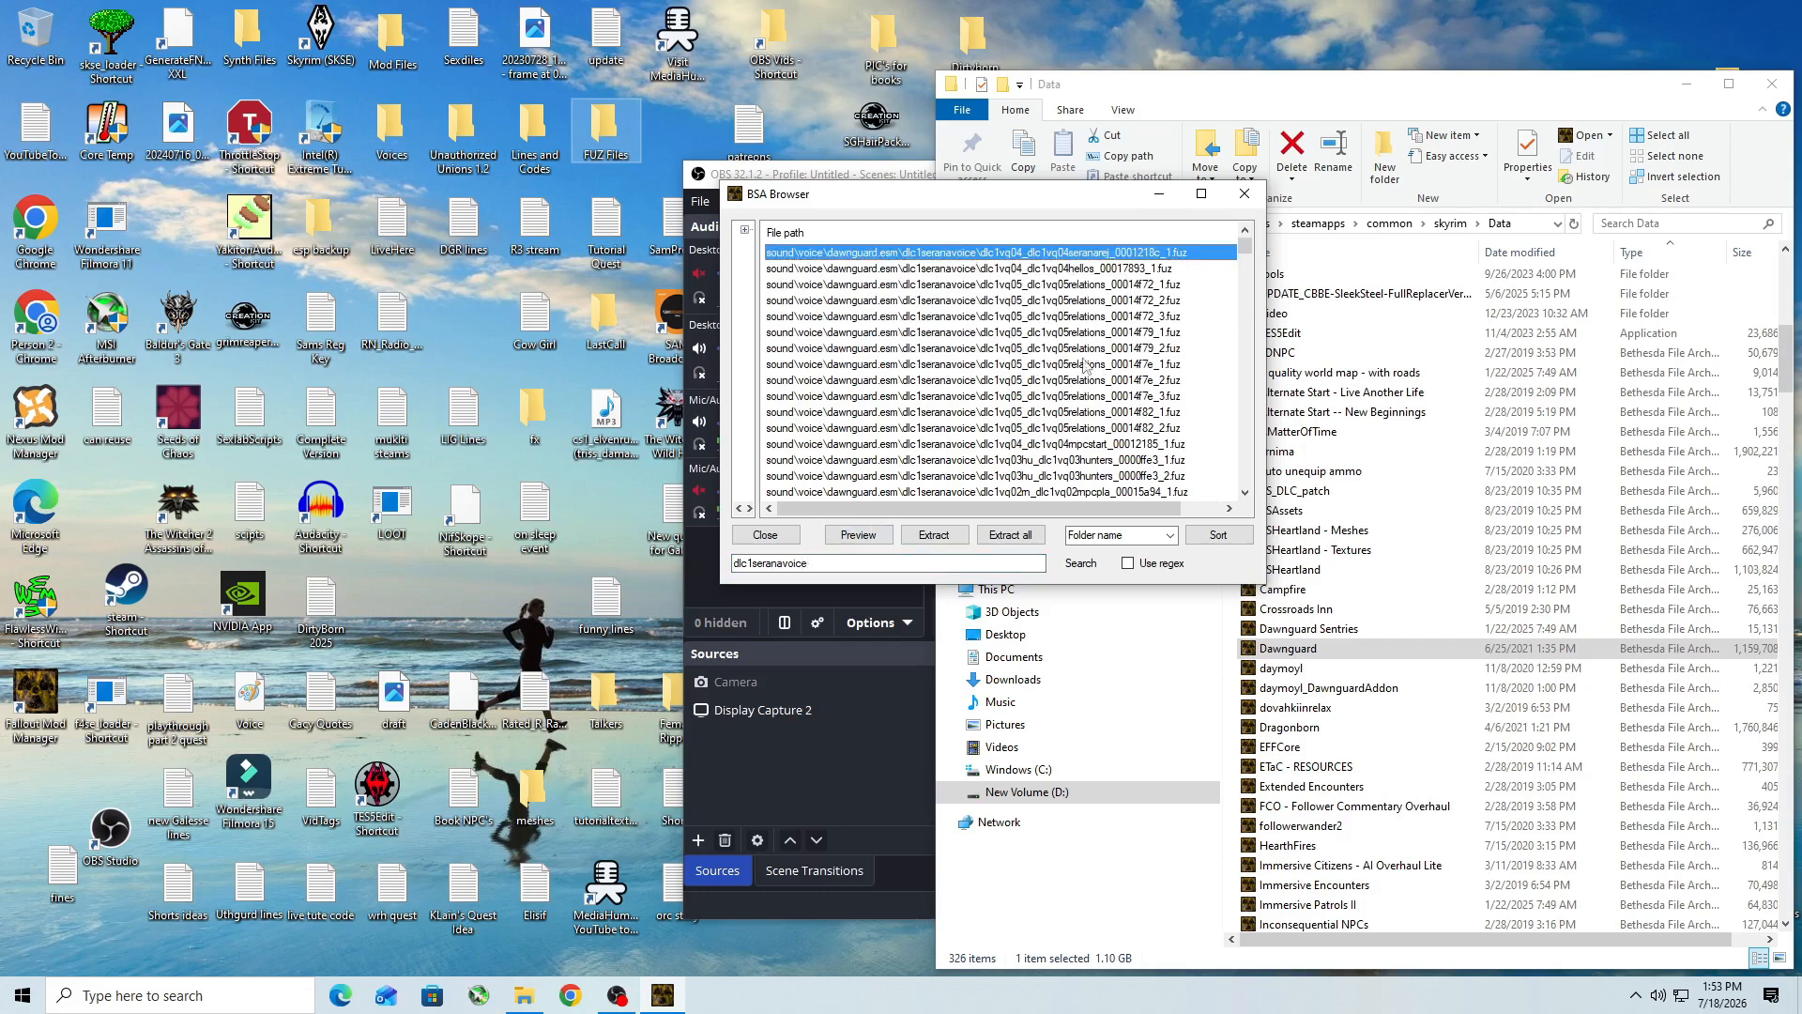
{"action": "left_click", "coordinate": [1245, 493]}
{"action": "left_click", "coordinate": [1245, 493]}
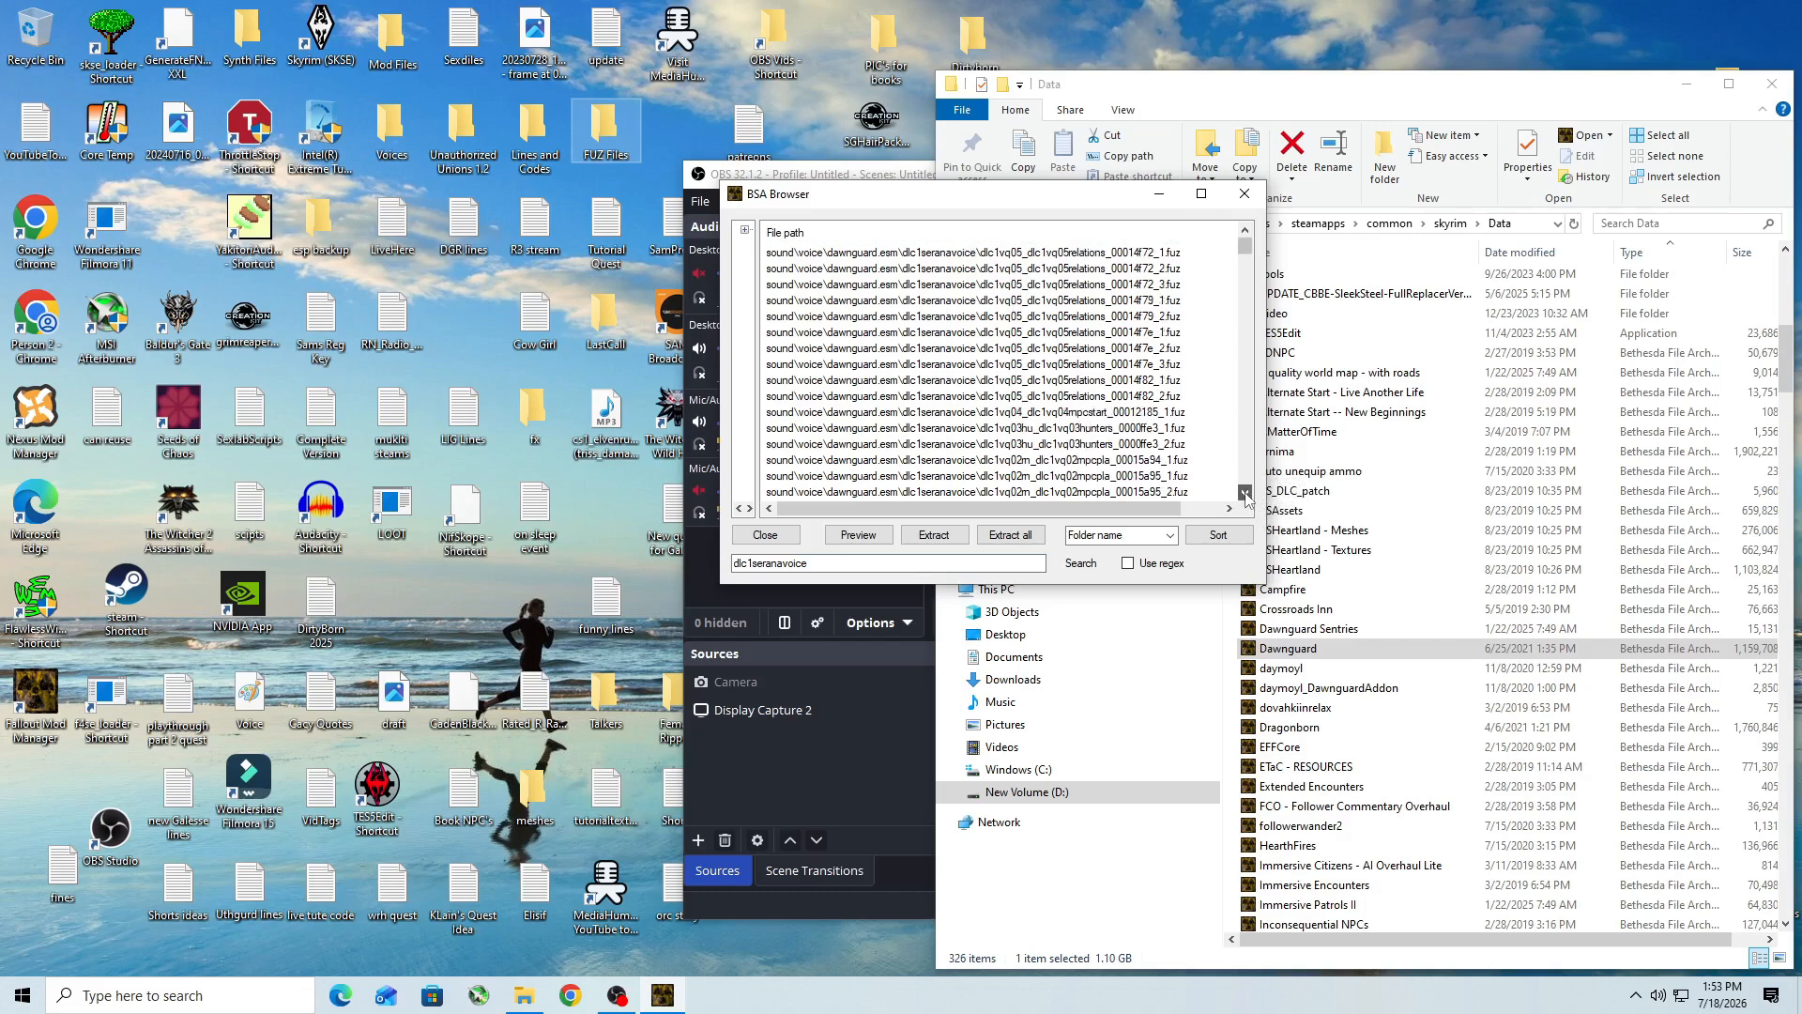
{"action": "left_click", "coordinate": [1244, 493]}
{"action": "left_click_drag", "start_coordinate": [1245, 250], "coordinate": [1252, 495]}
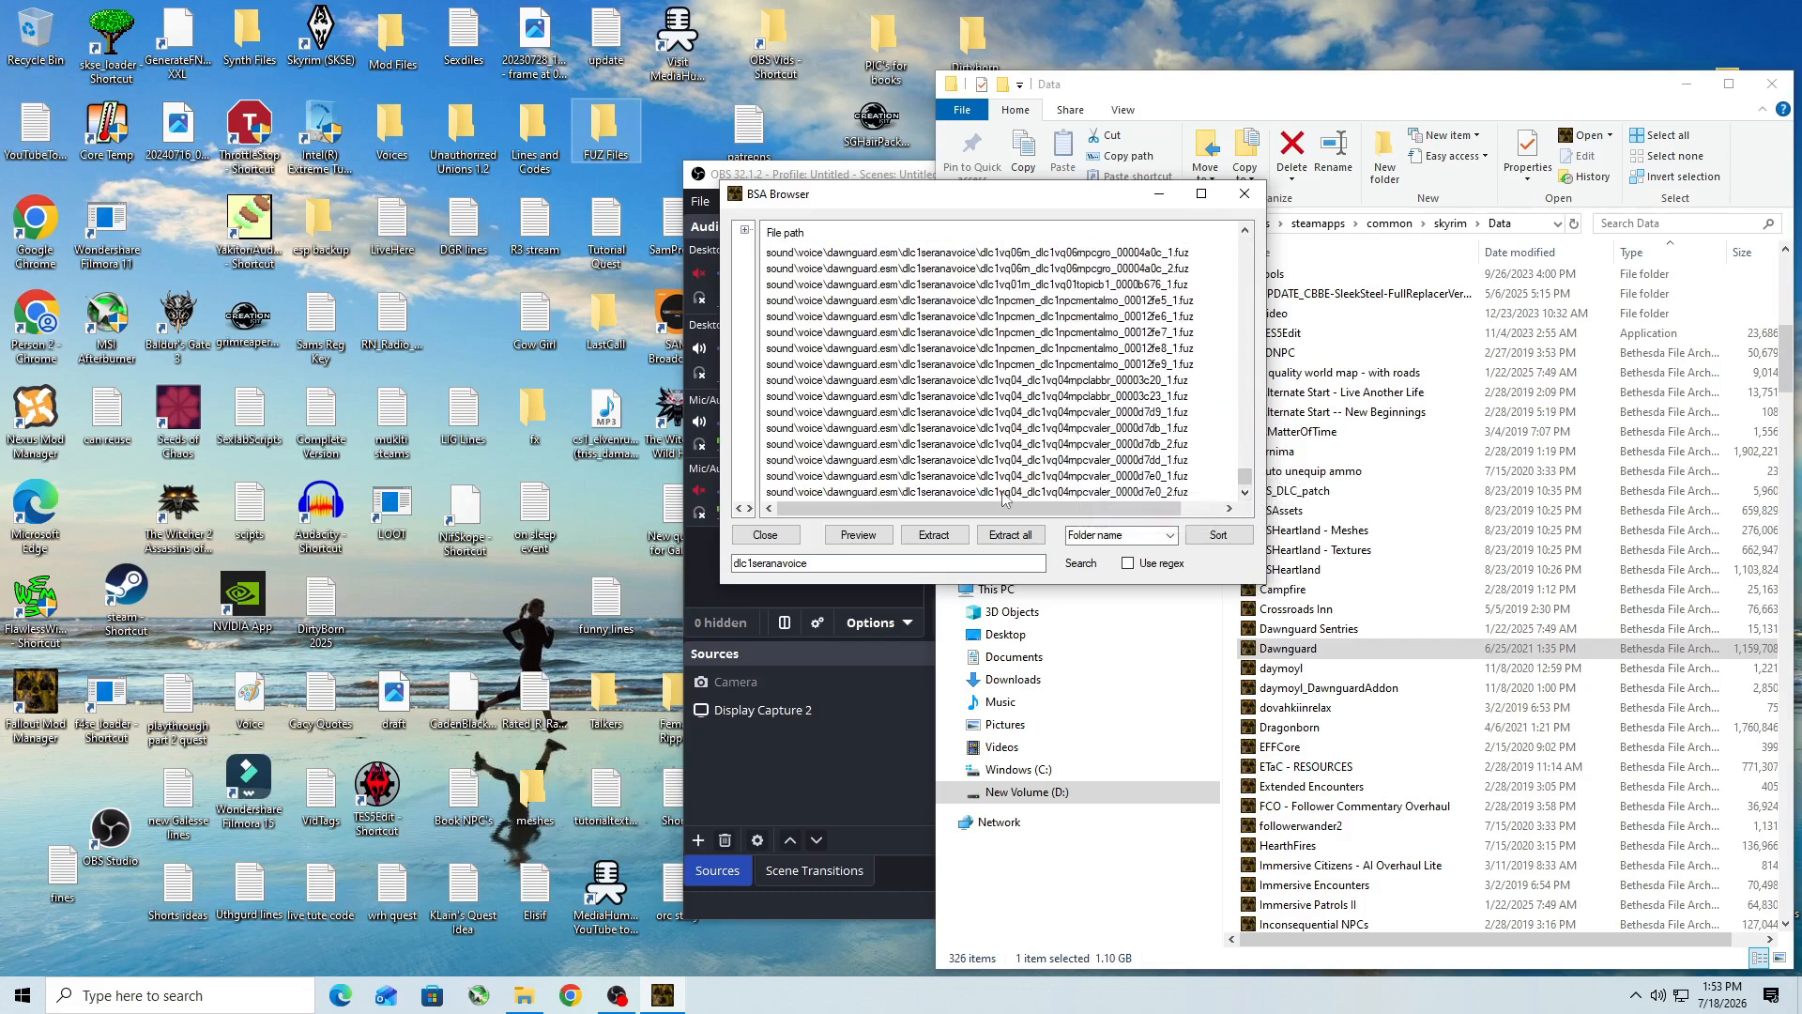
{"action": "key", "text": "ctrl+a"}
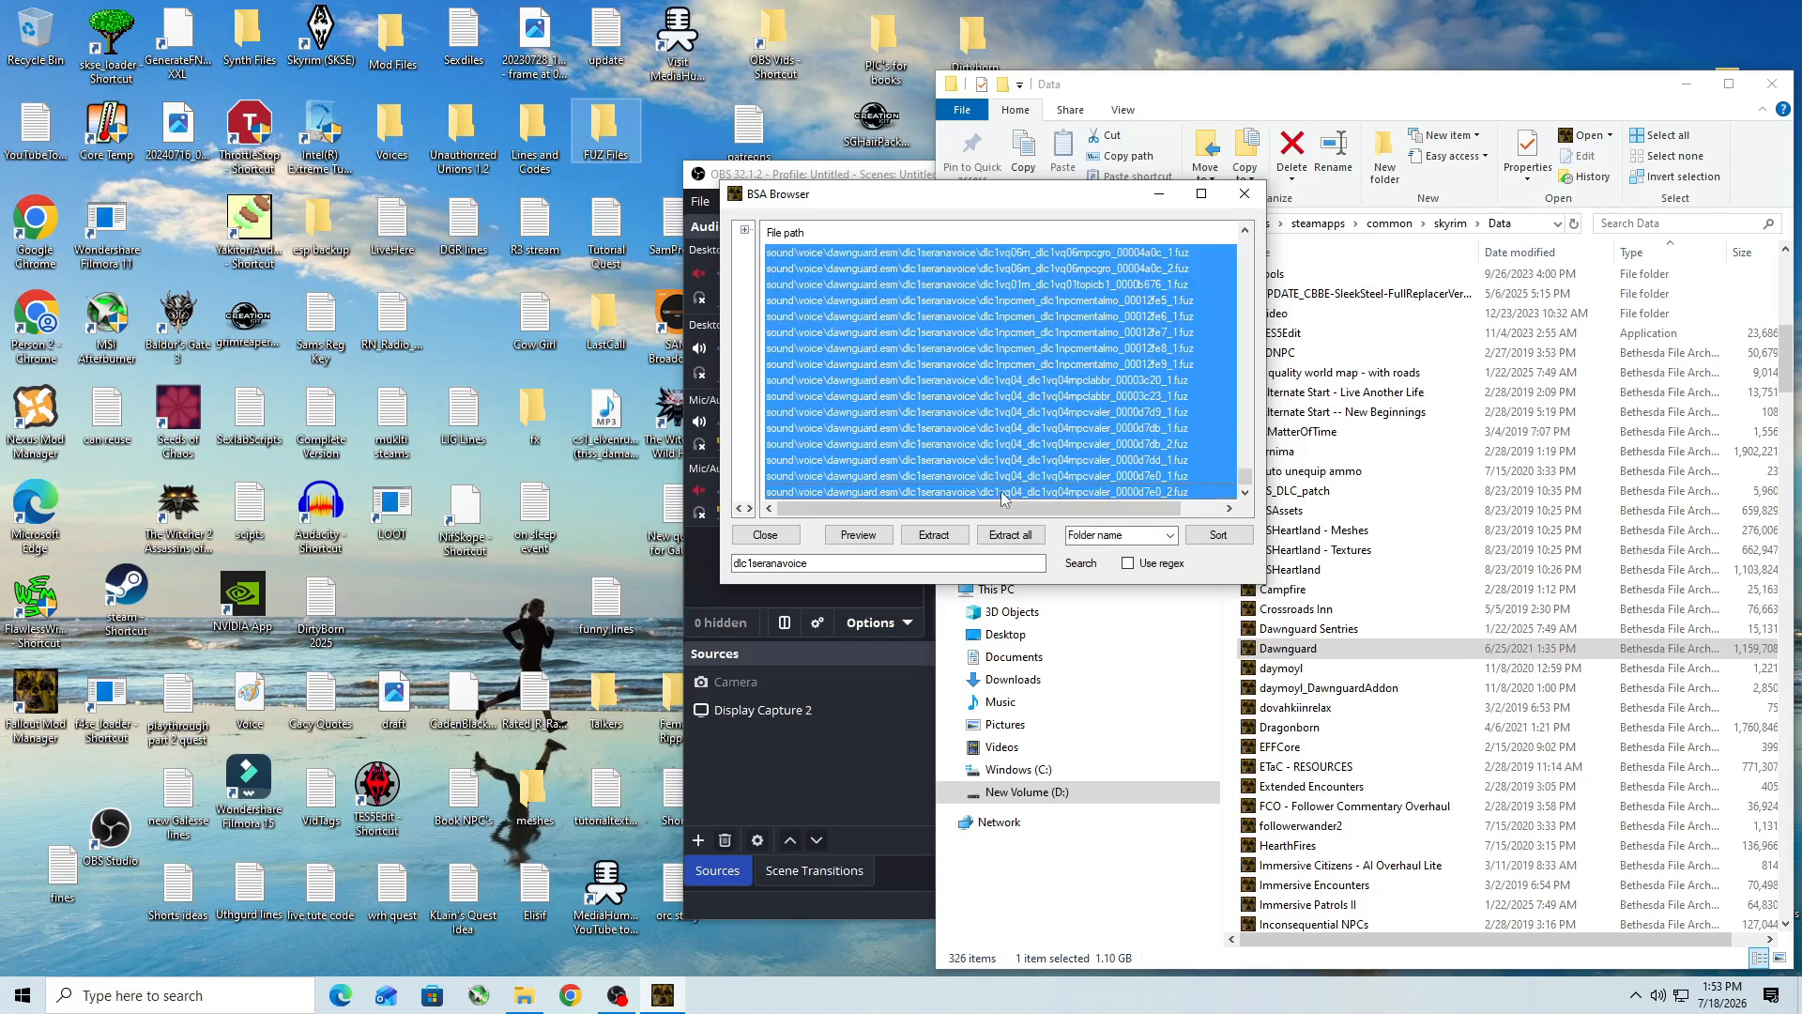
{"action": "left_click", "coordinate": [926, 535]}
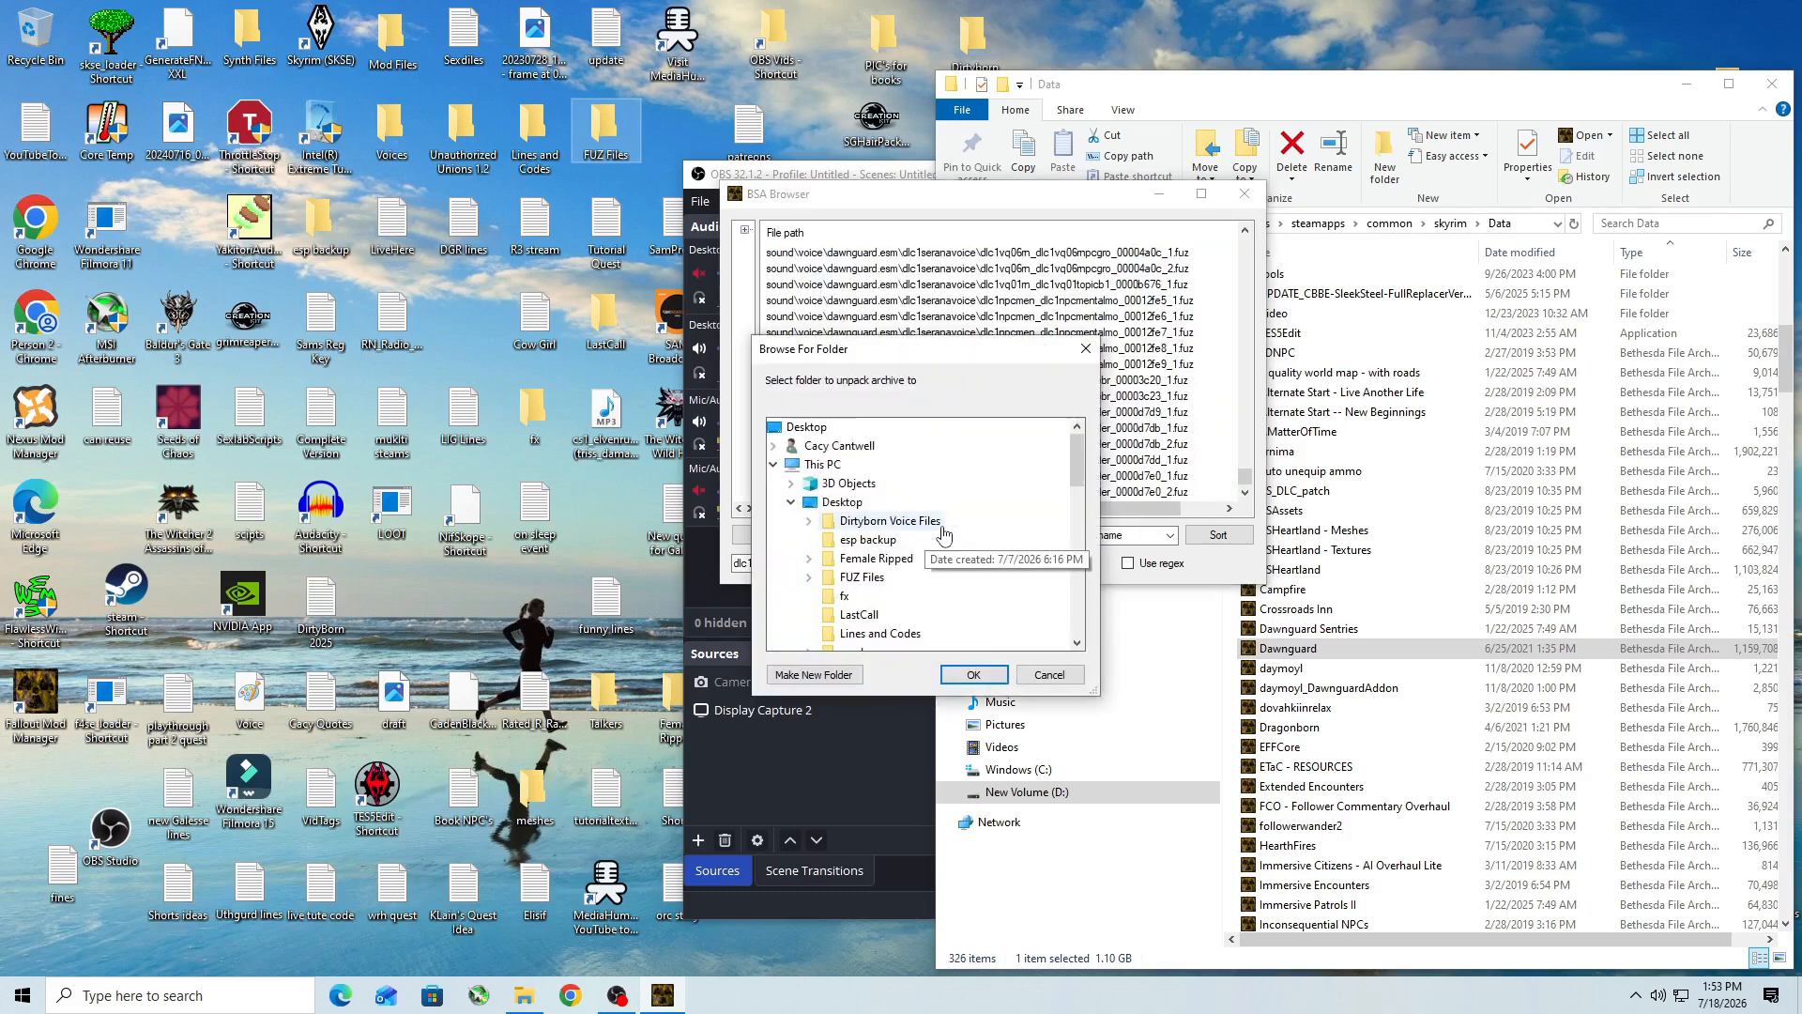
{"action": "double_click", "coordinate": [884, 579]}
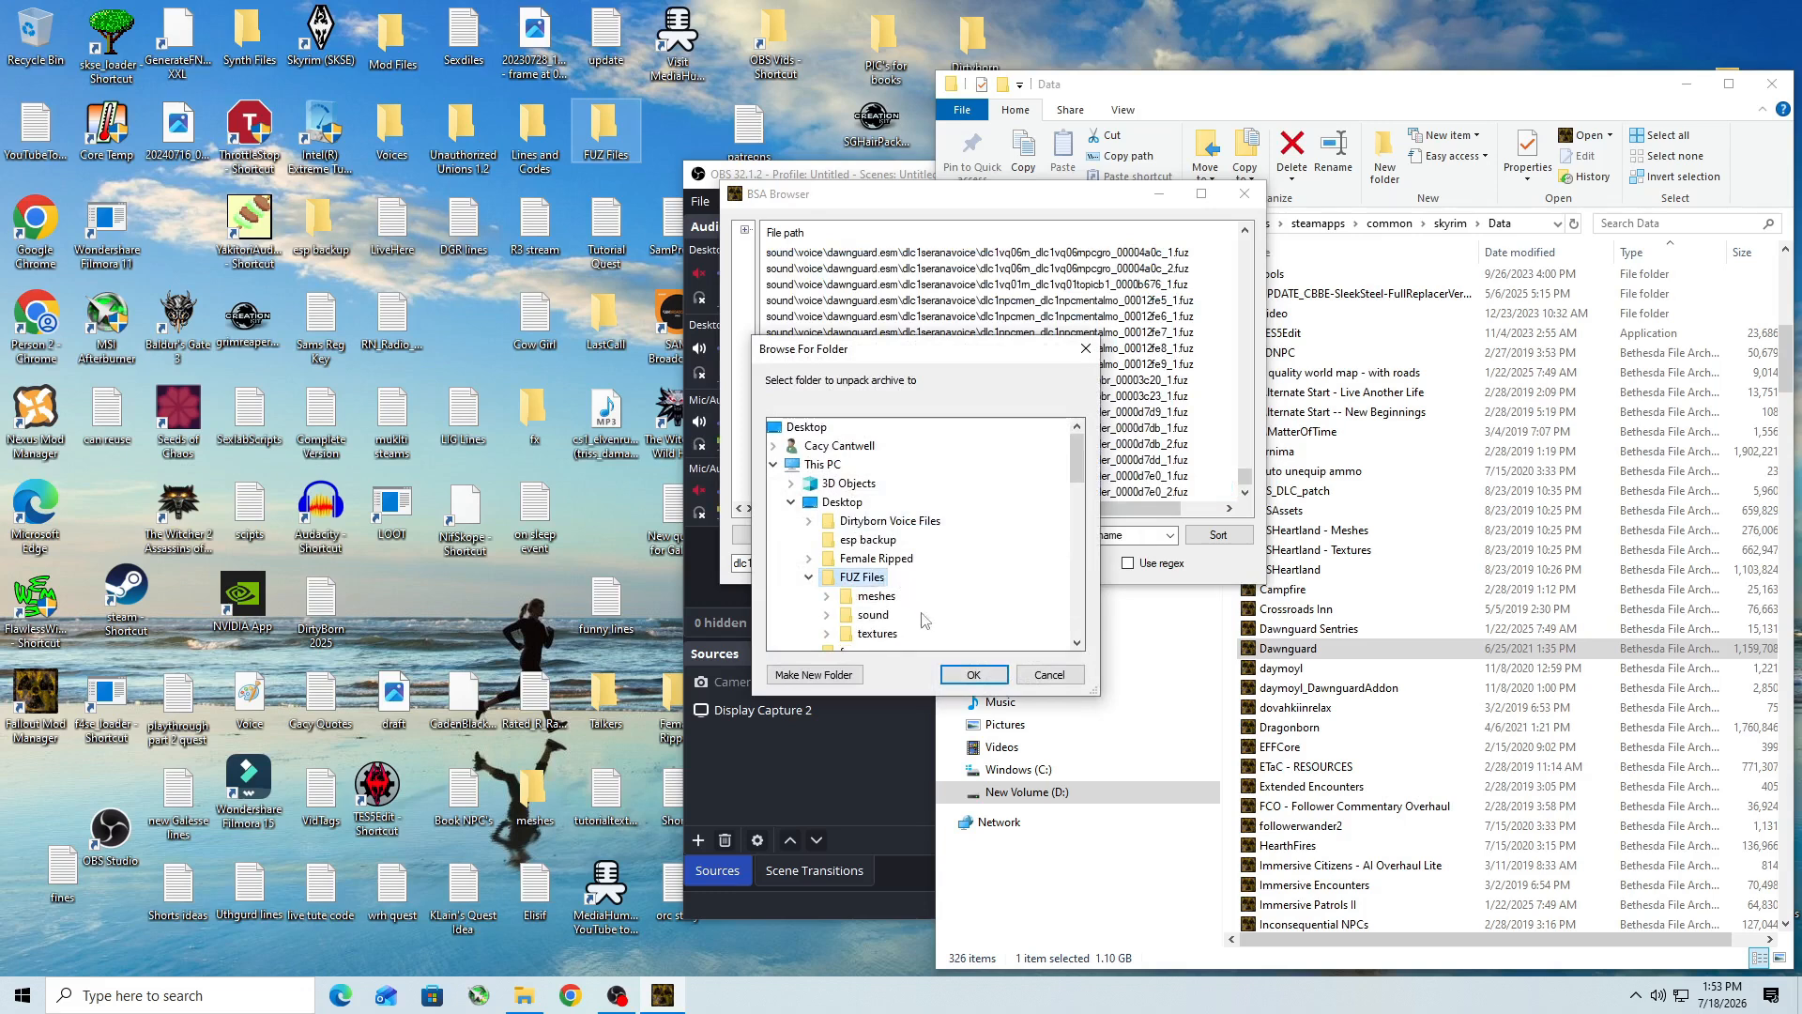
{"action": "left_click", "coordinate": [977, 677]}
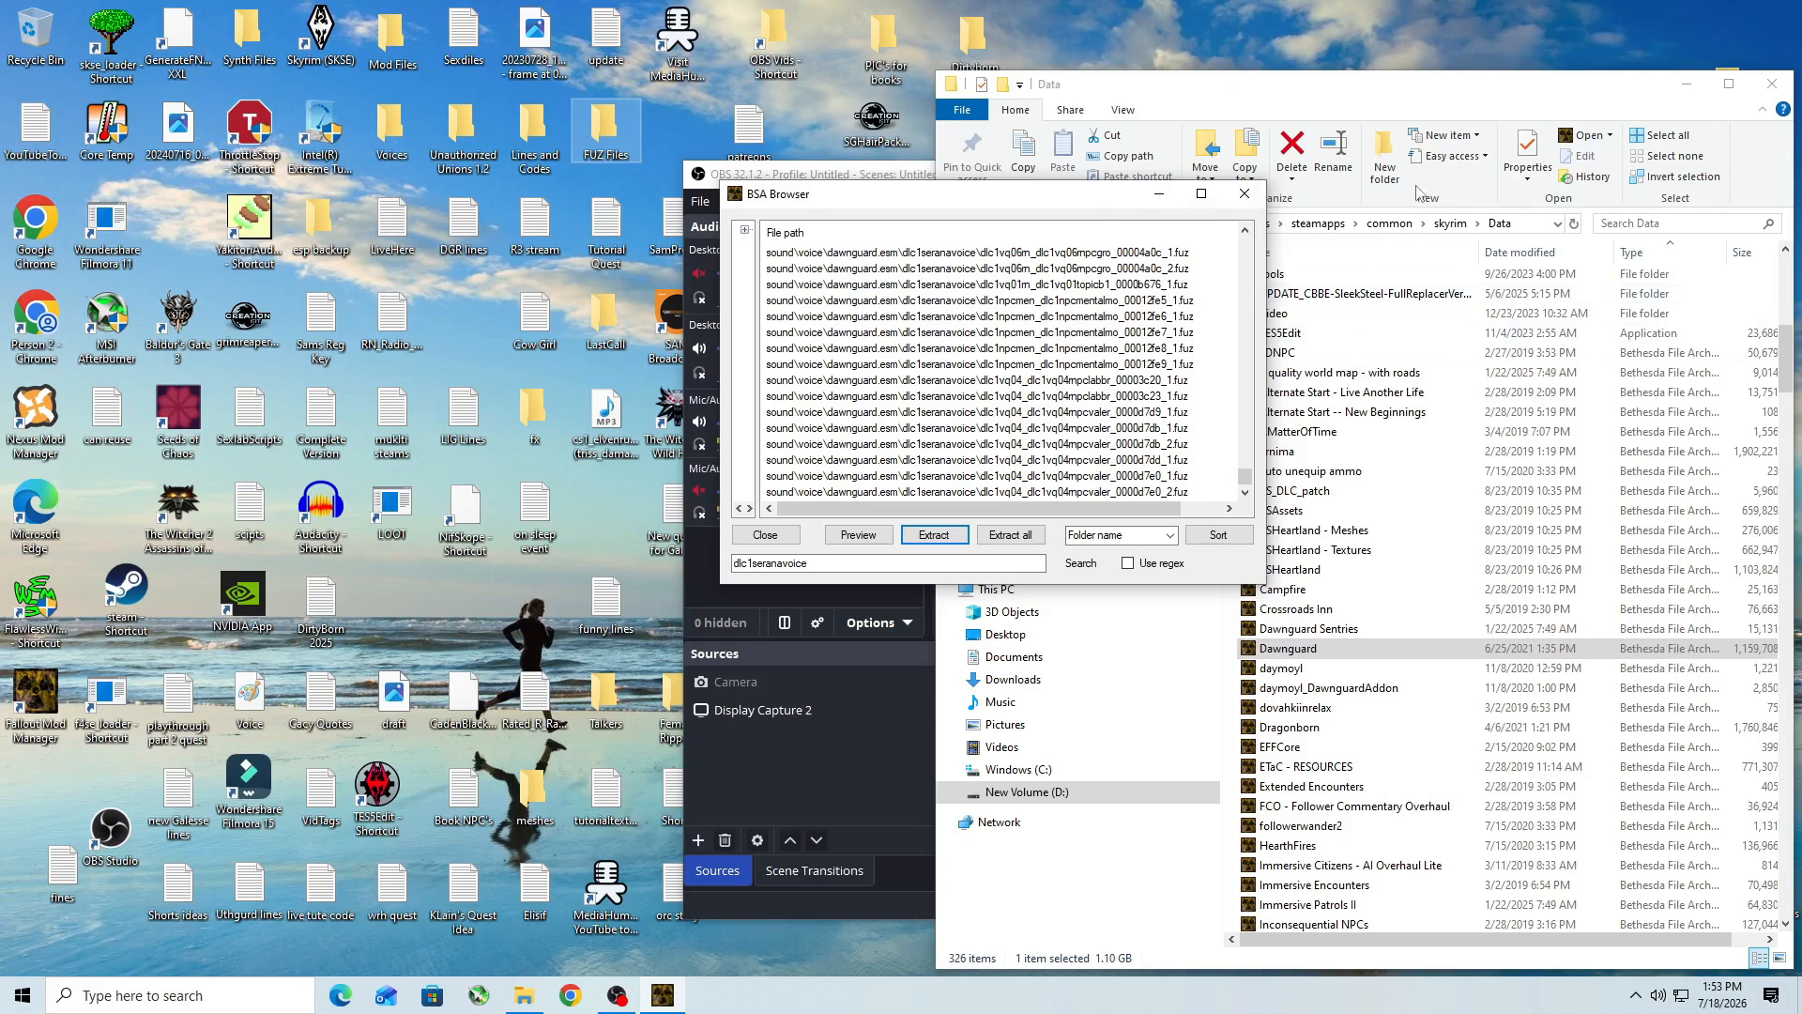
{"action": "left_click", "coordinate": [1245, 194]}
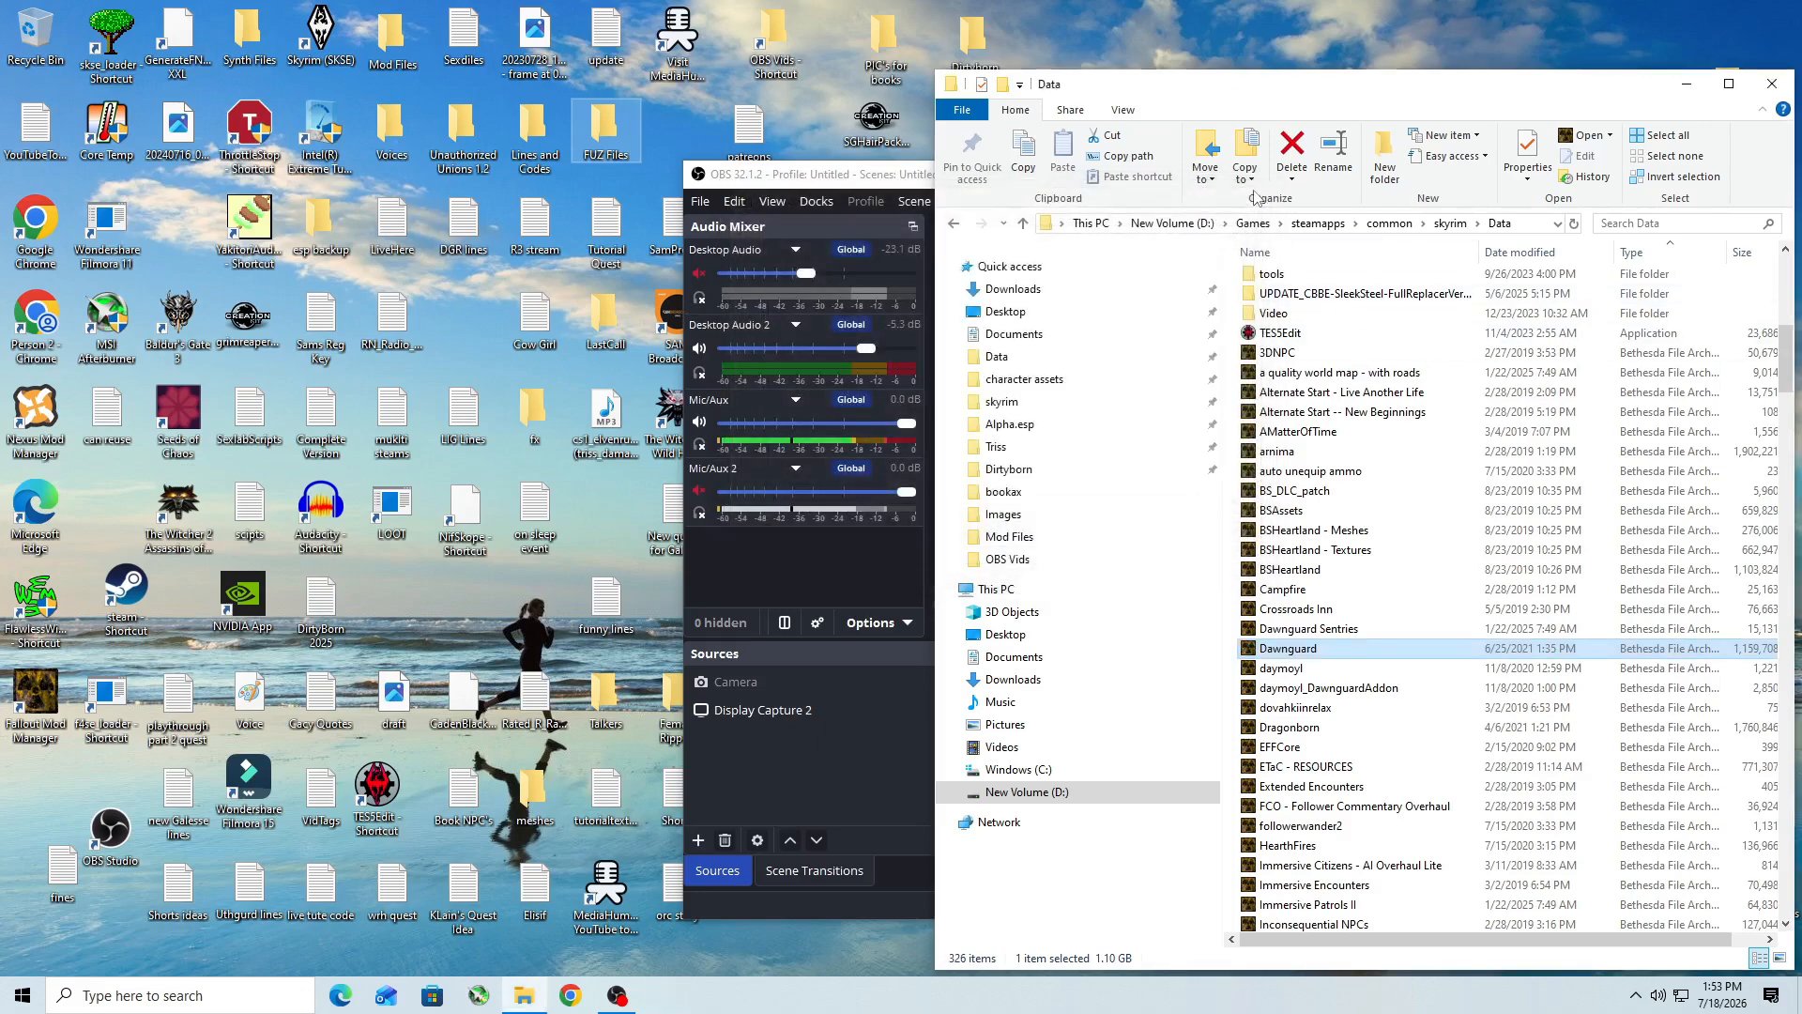
Step: Open the extracted dlc1seranavoice folder under FUZ Files, sound, voice, dawnguard.esm, and move its window clear of the desktop shortcuts
{"action": "double_click", "coordinate": [612, 132]}
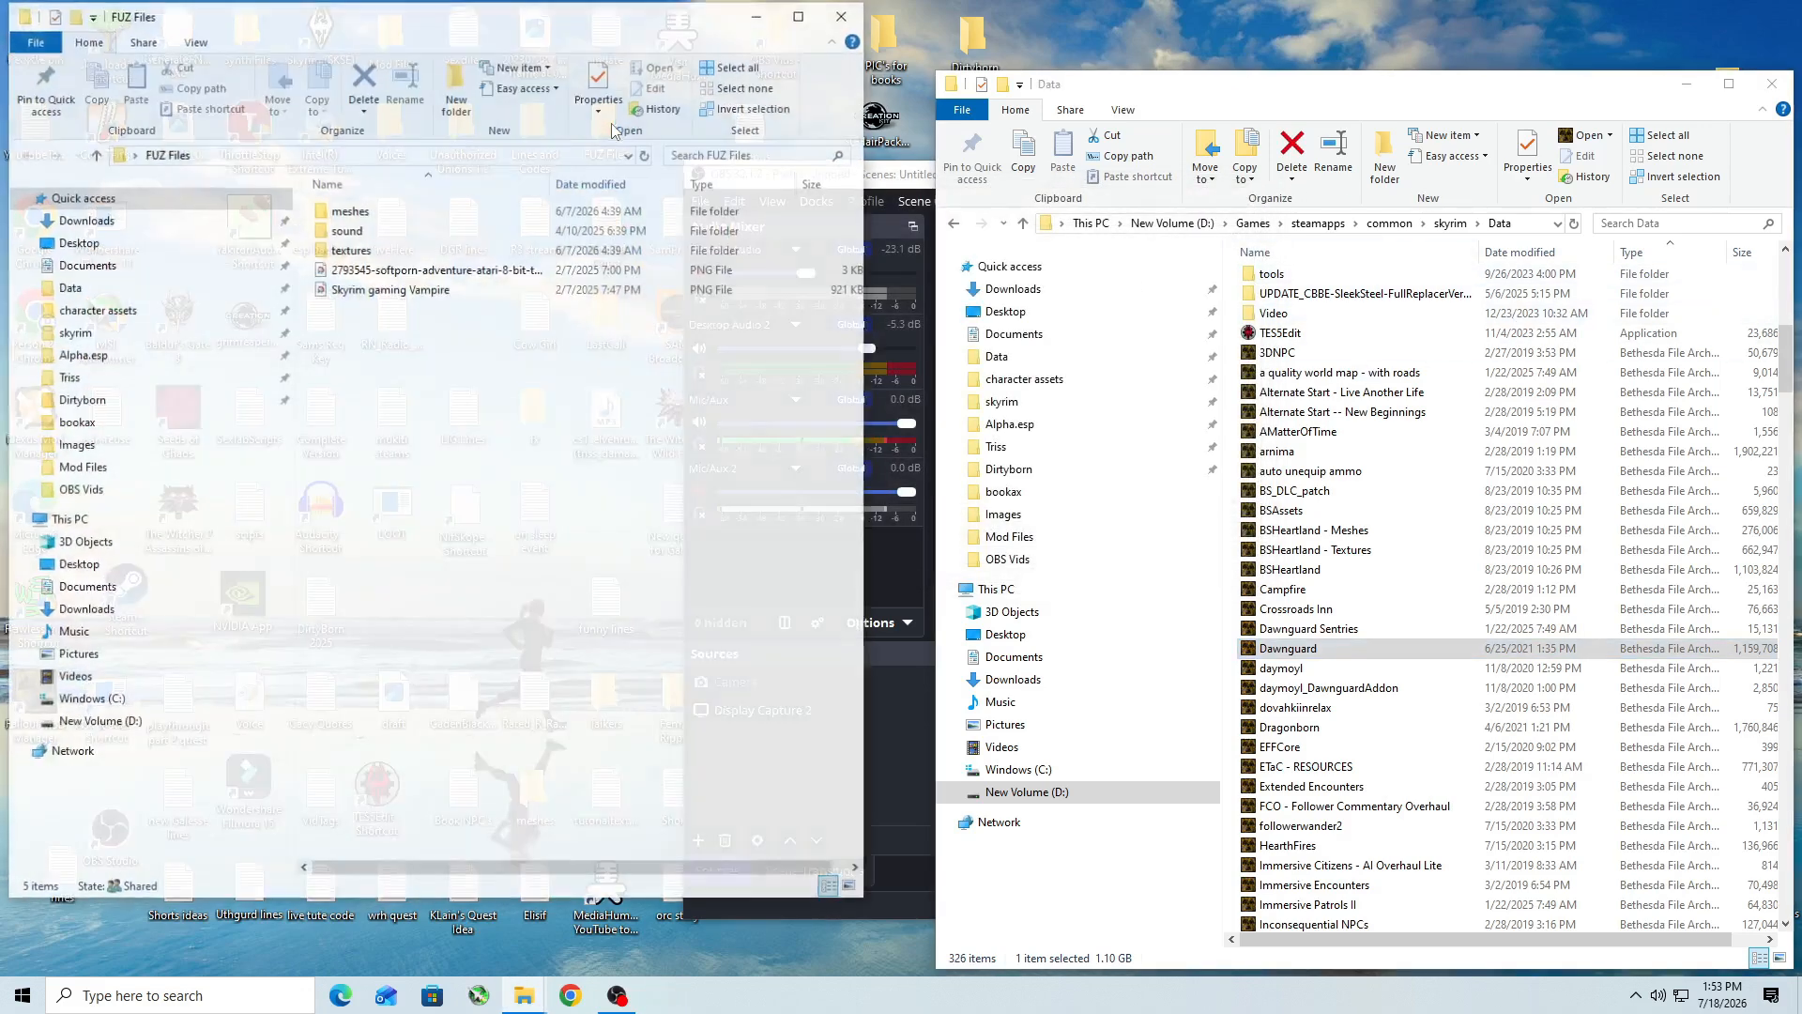
{"action": "double_click", "coordinate": [374, 235]}
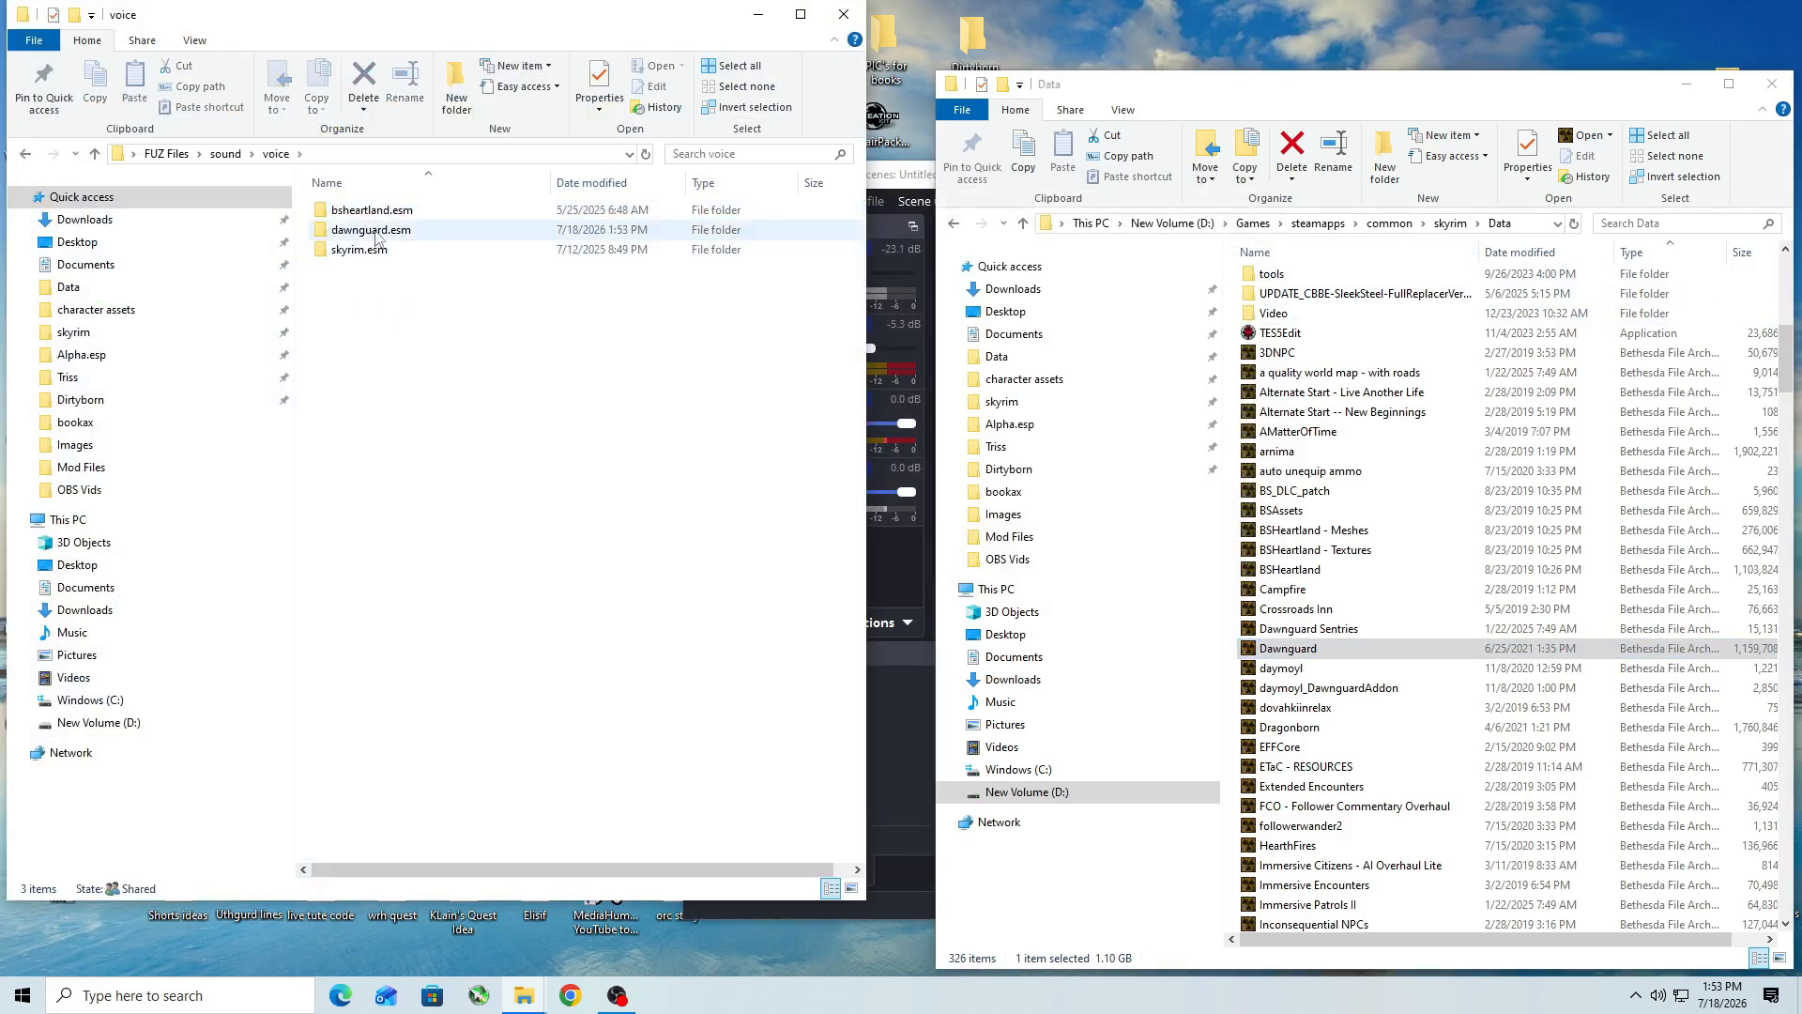
{"action": "double_click", "coordinate": [375, 235]}
{"action": "left_click", "coordinate": [366, 214]}
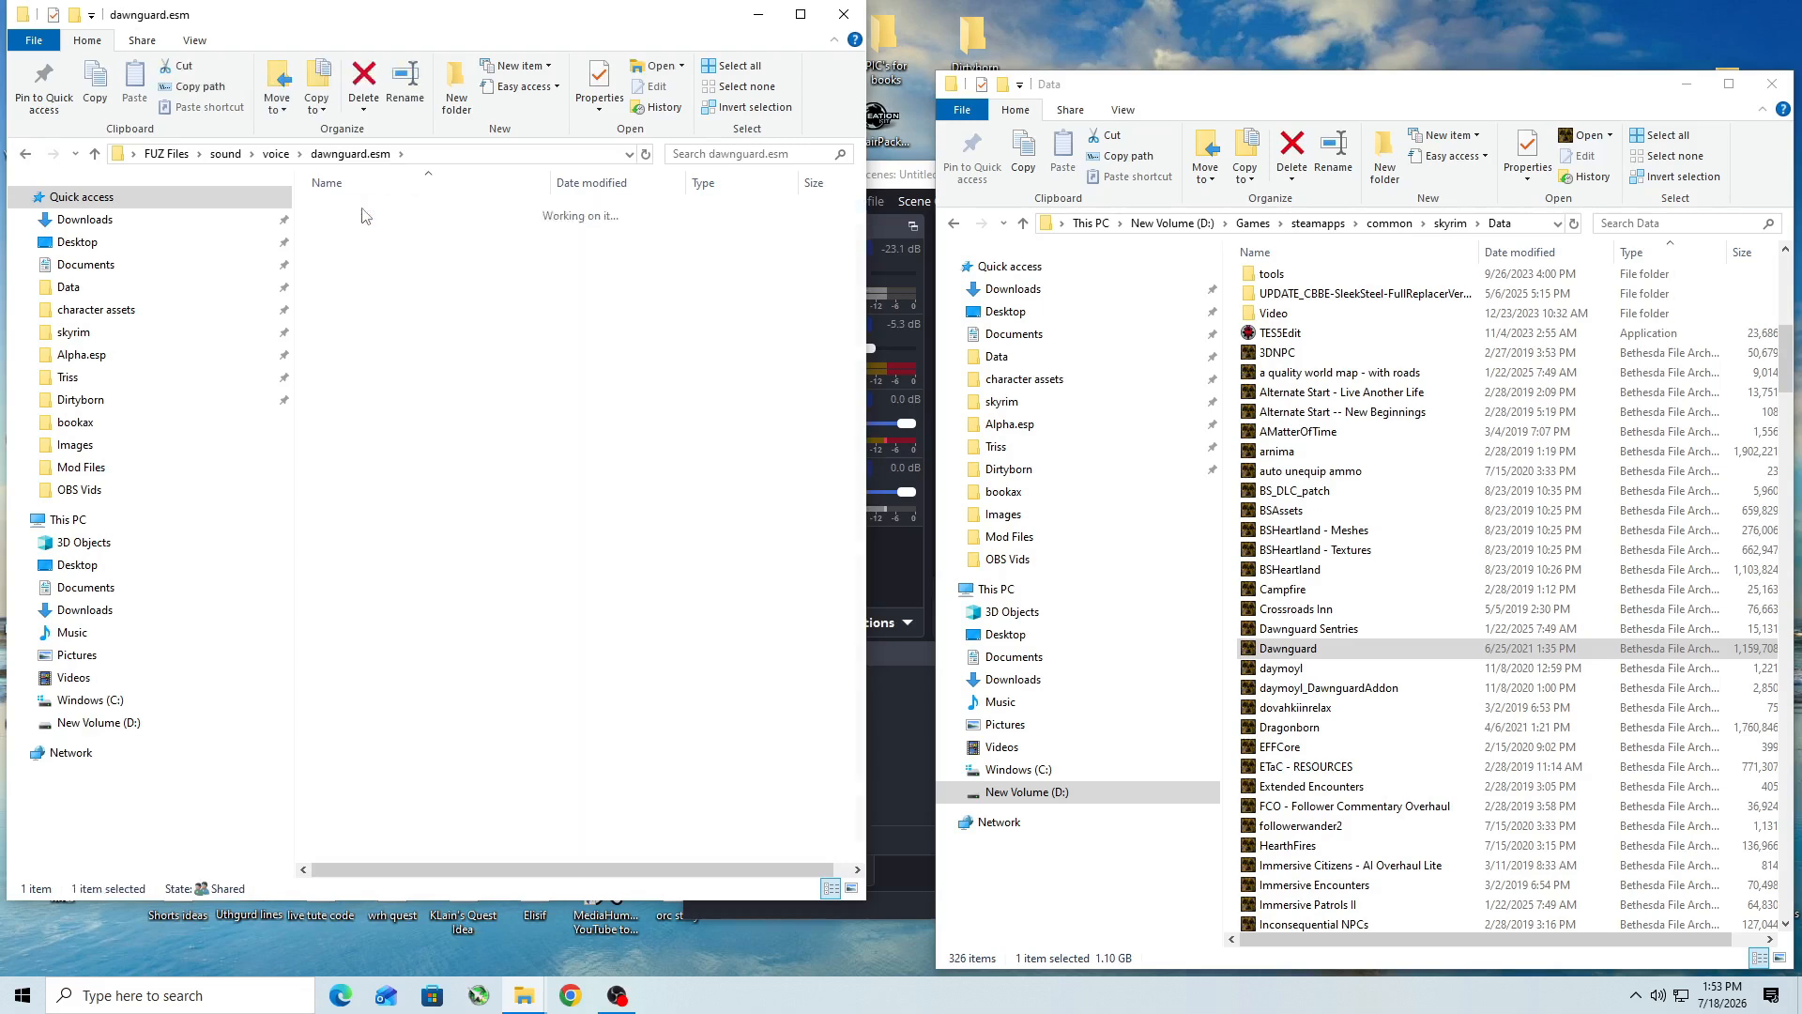
{"action": "left_click_drag", "start_coordinate": [434, 19], "coordinate": [1051, 75]}
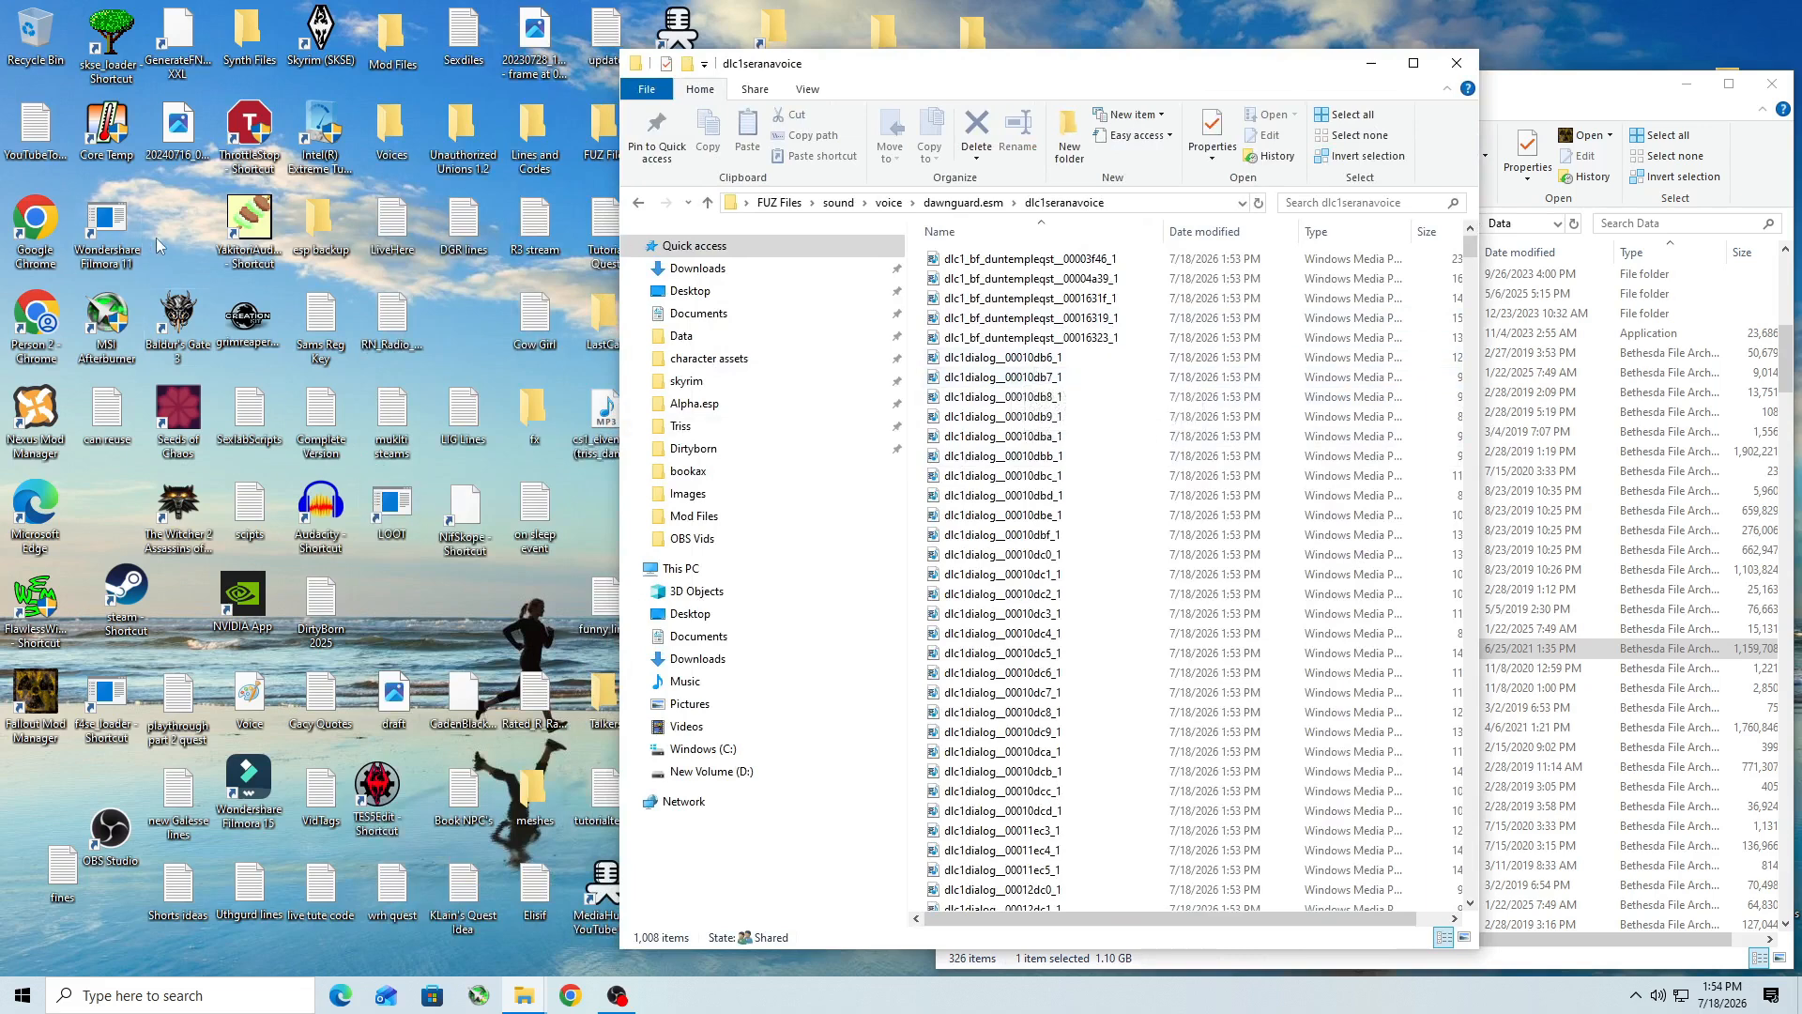
Step: Launch Yakitori Audio Converter and set the input format to .fuz and the output format to .wav
{"action": "left_click", "coordinate": [259, 221]}
{"action": "double_click", "coordinate": [259, 222]}
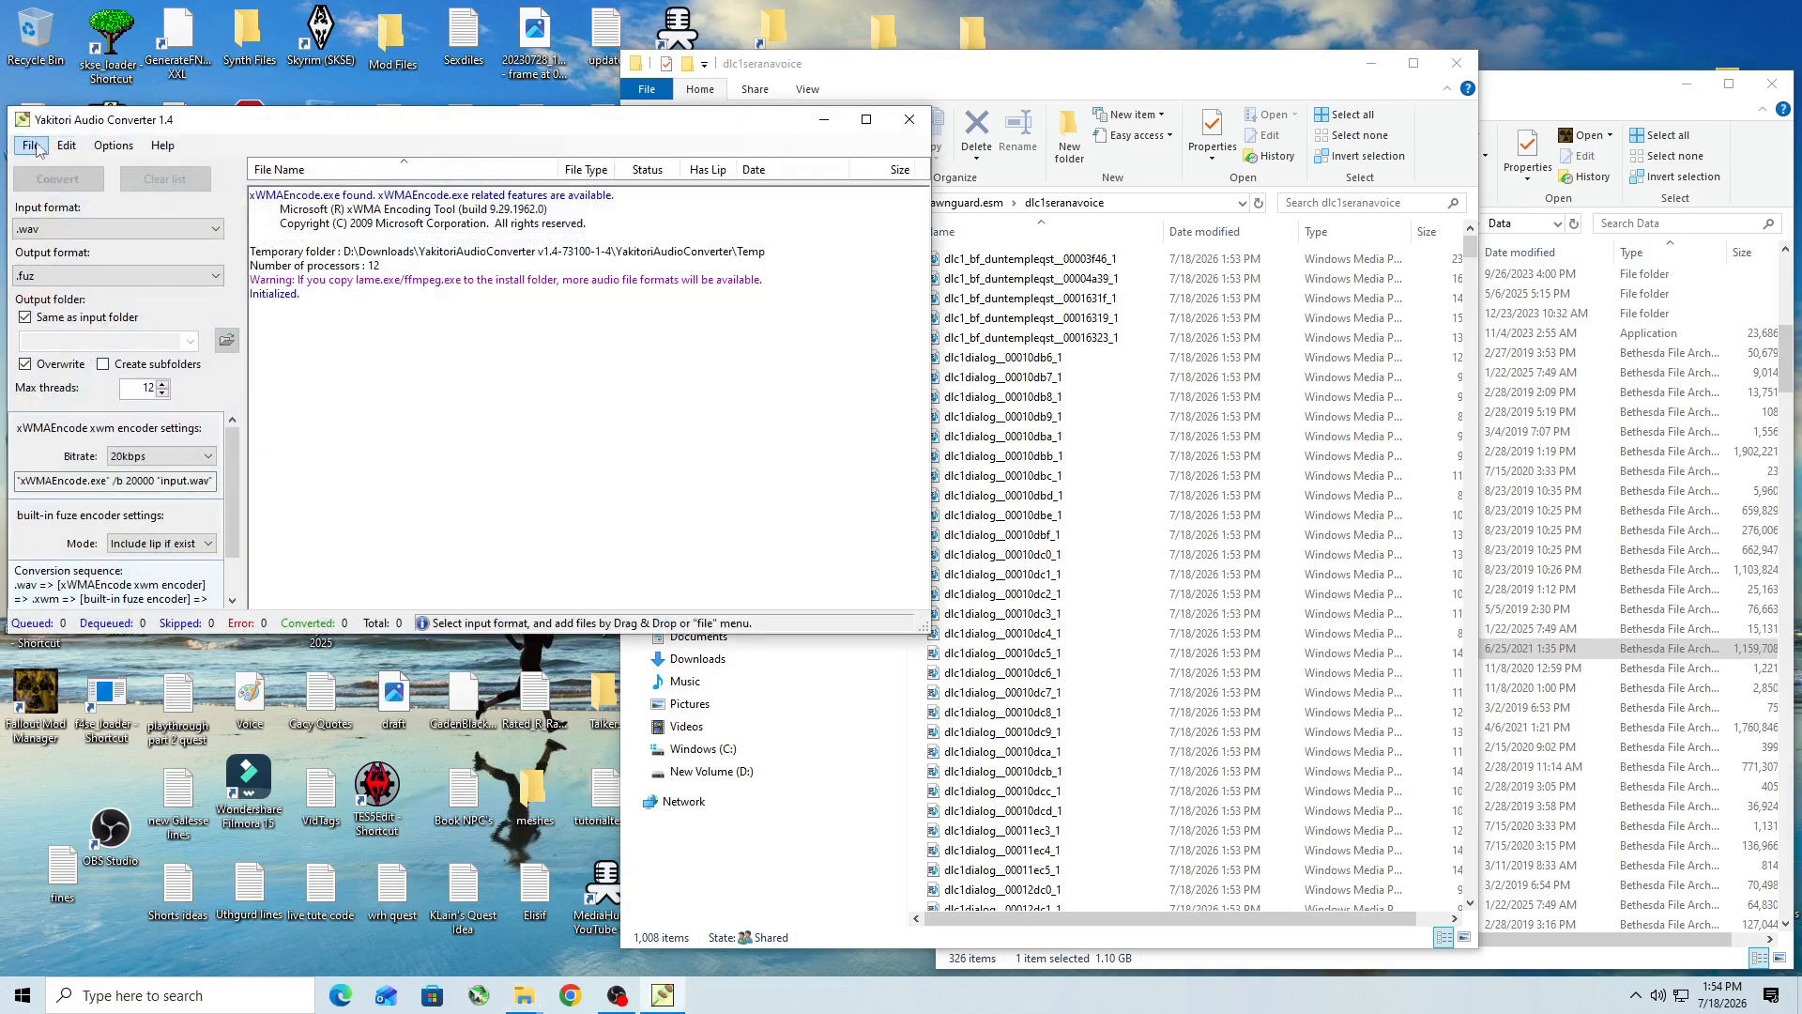
{"action": "left_click", "coordinate": [213, 234]}
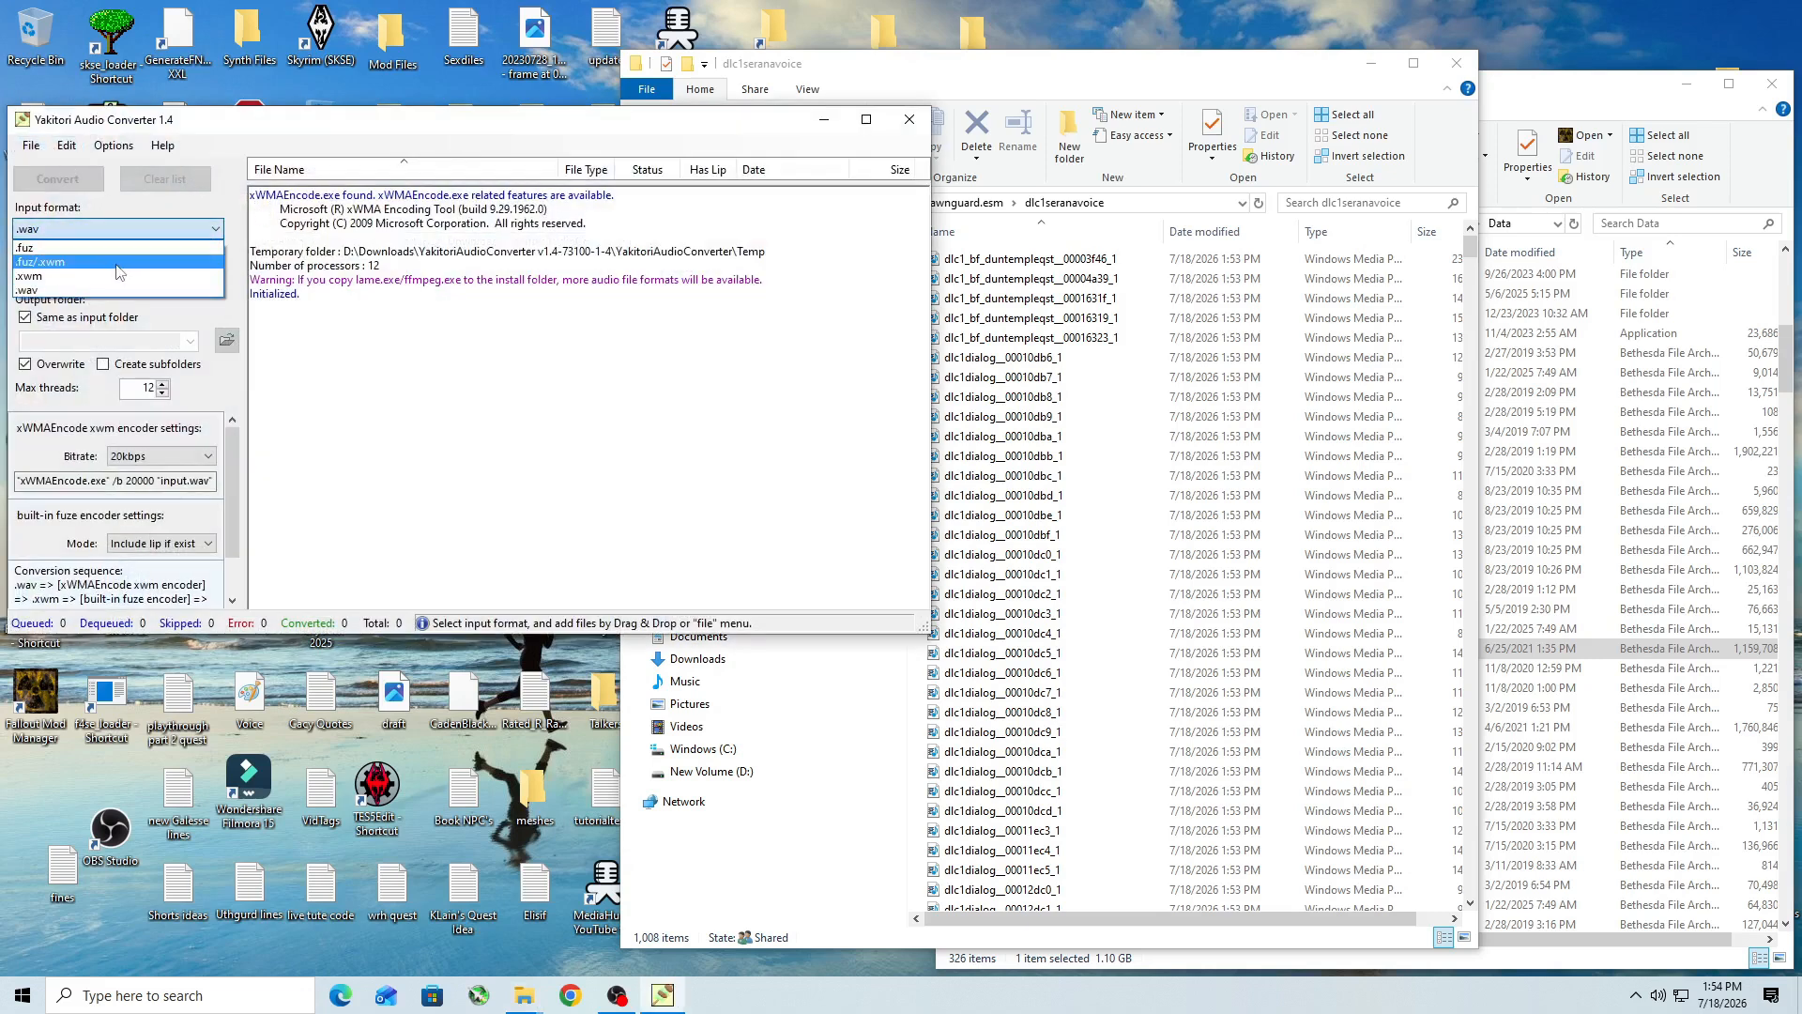
{"action": "left_click", "coordinate": [47, 250]}
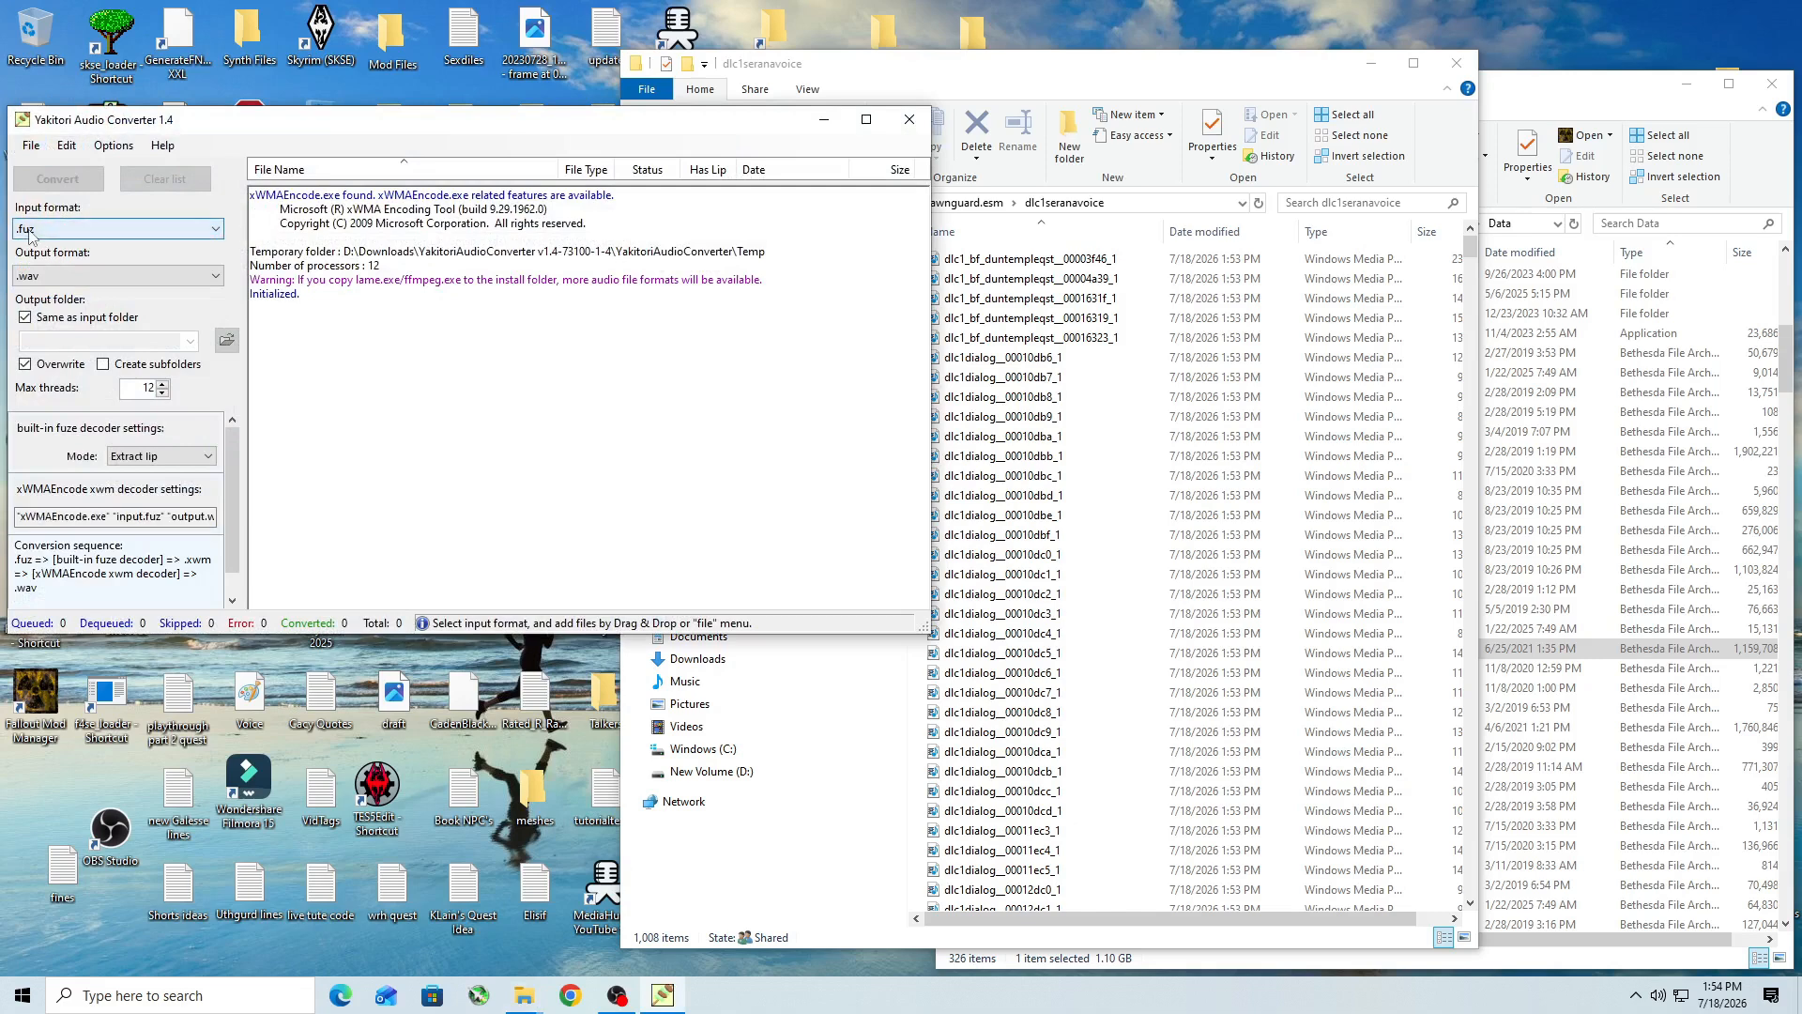
{"action": "left_click", "coordinate": [220, 278]}
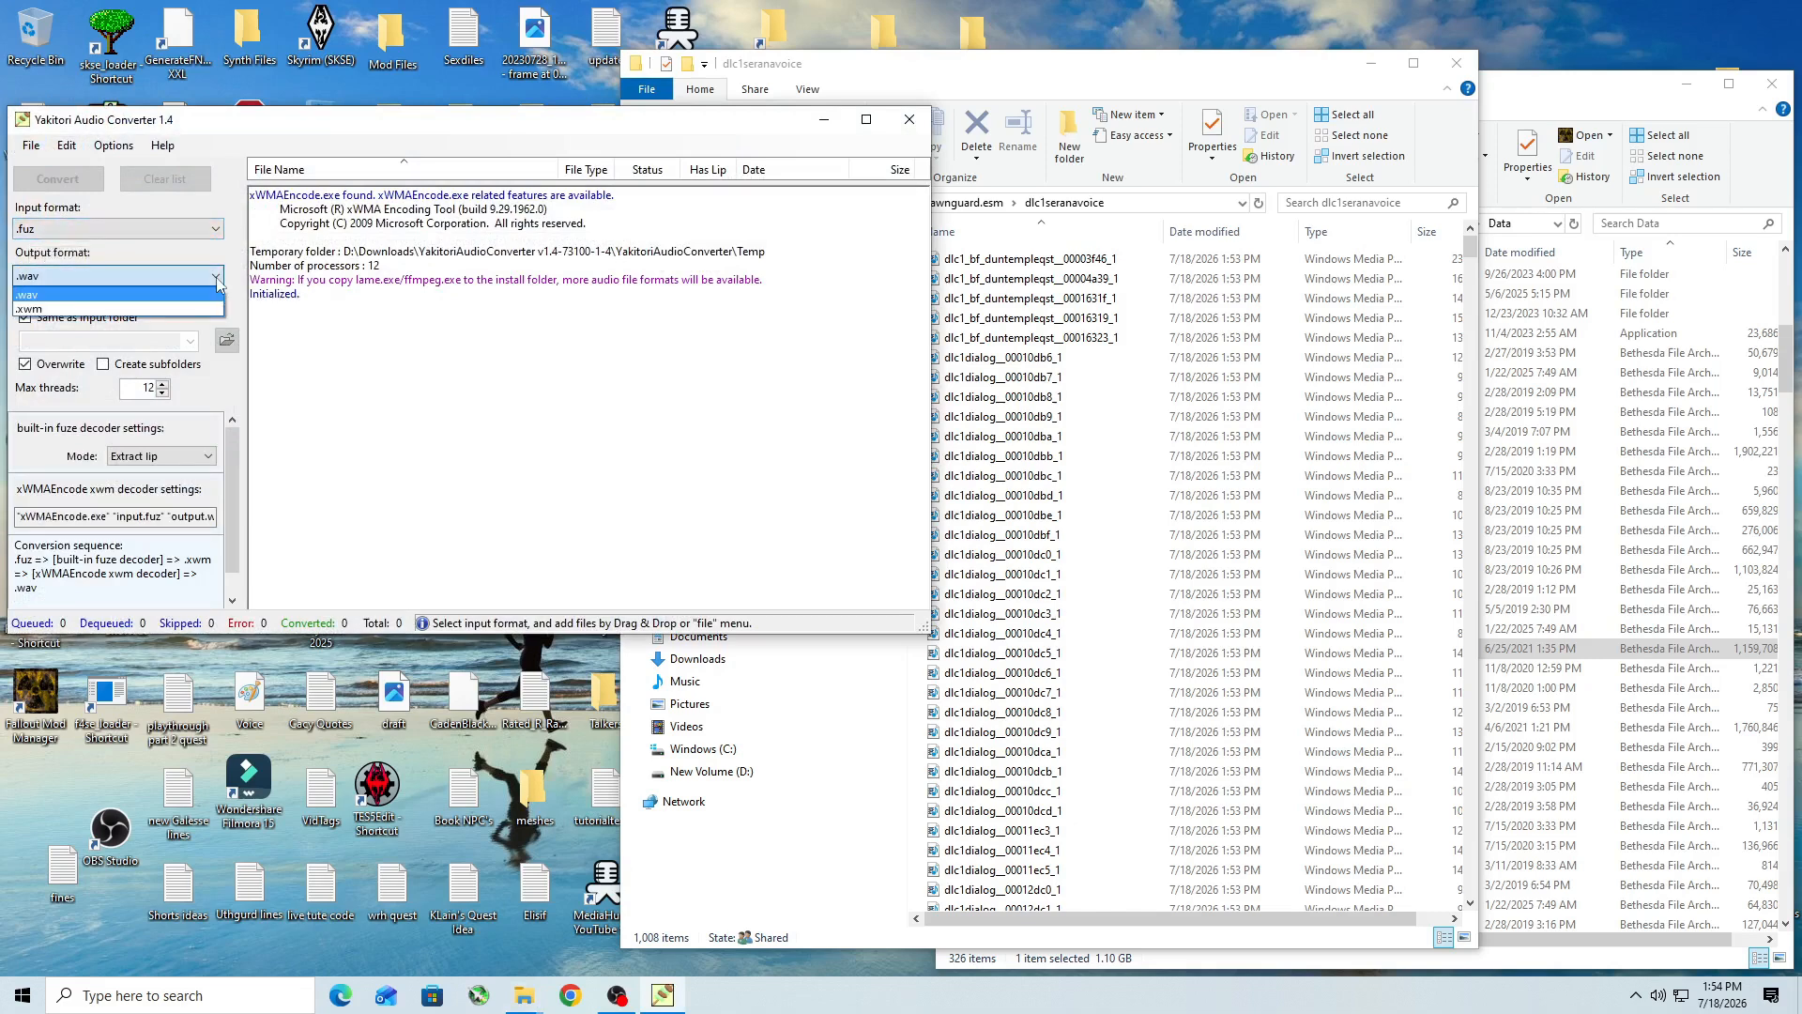
{"action": "left_click", "coordinate": [97, 296]}
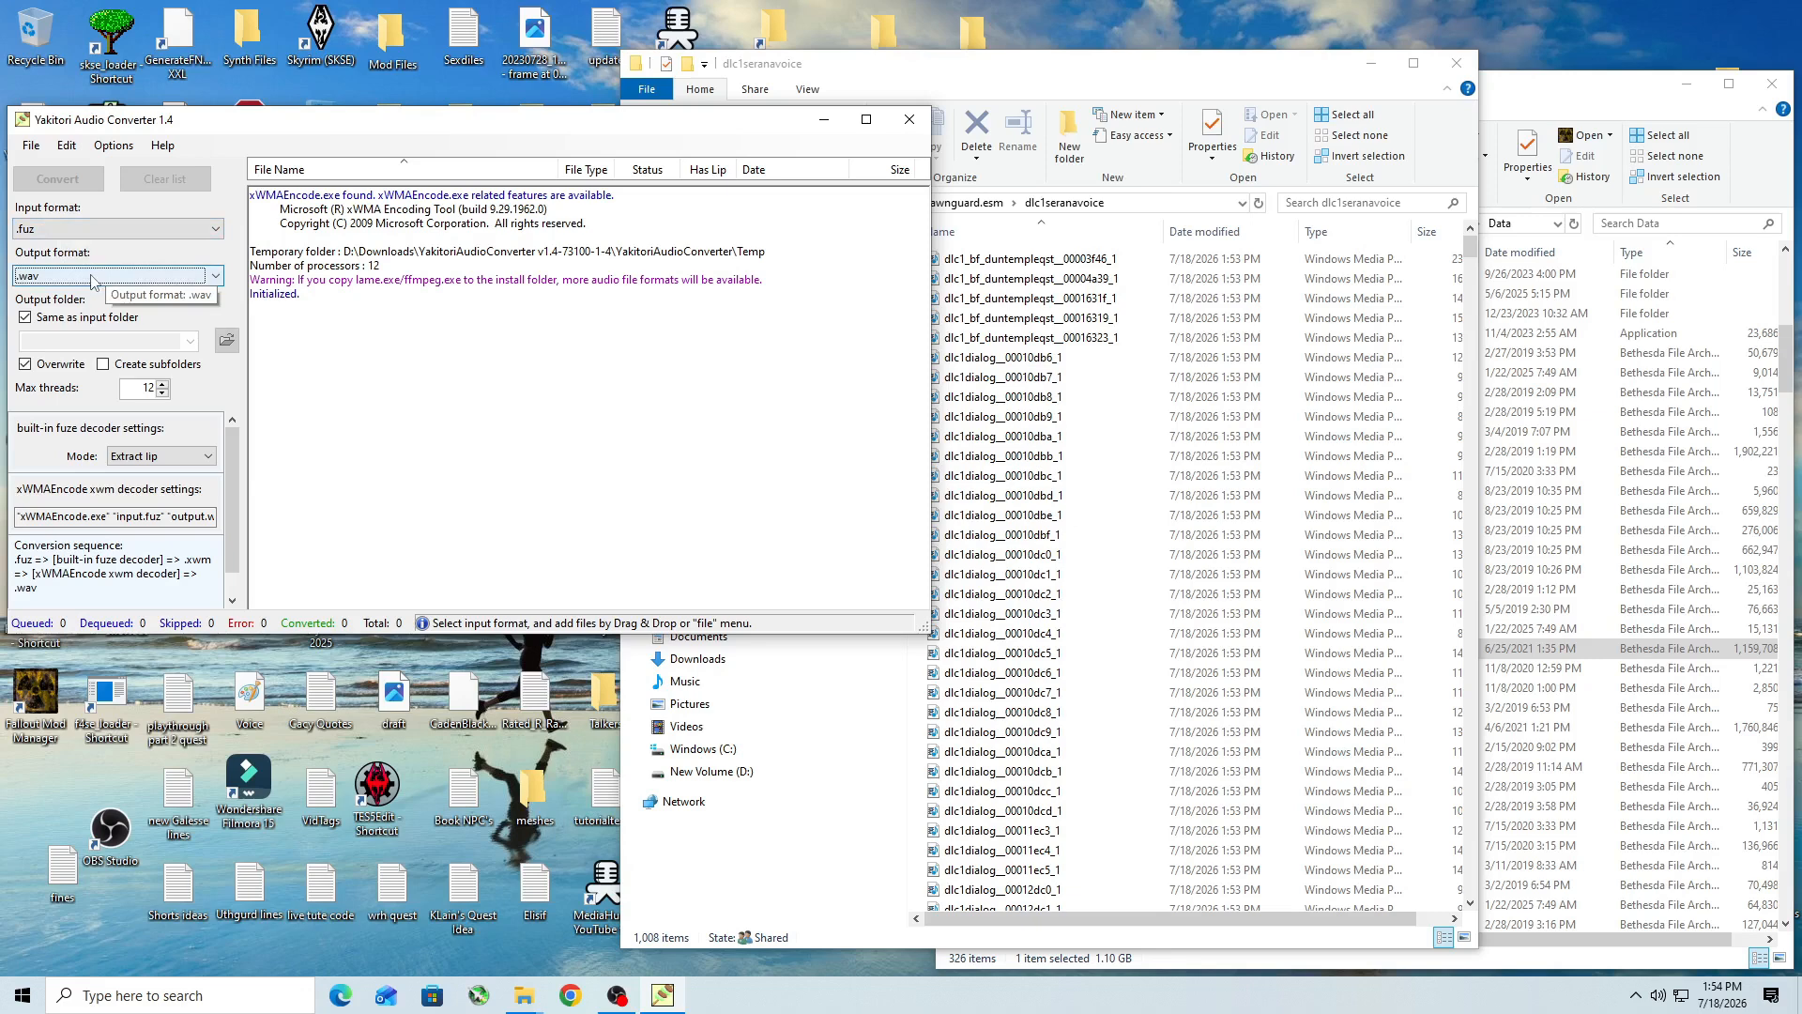
Step: Add every .fuz file from Desktop, FUZ Files, sound, voice, dawnguard.esm, dlc1seranavoice to the conversion list
{"action": "left_click", "coordinate": [31, 145]}
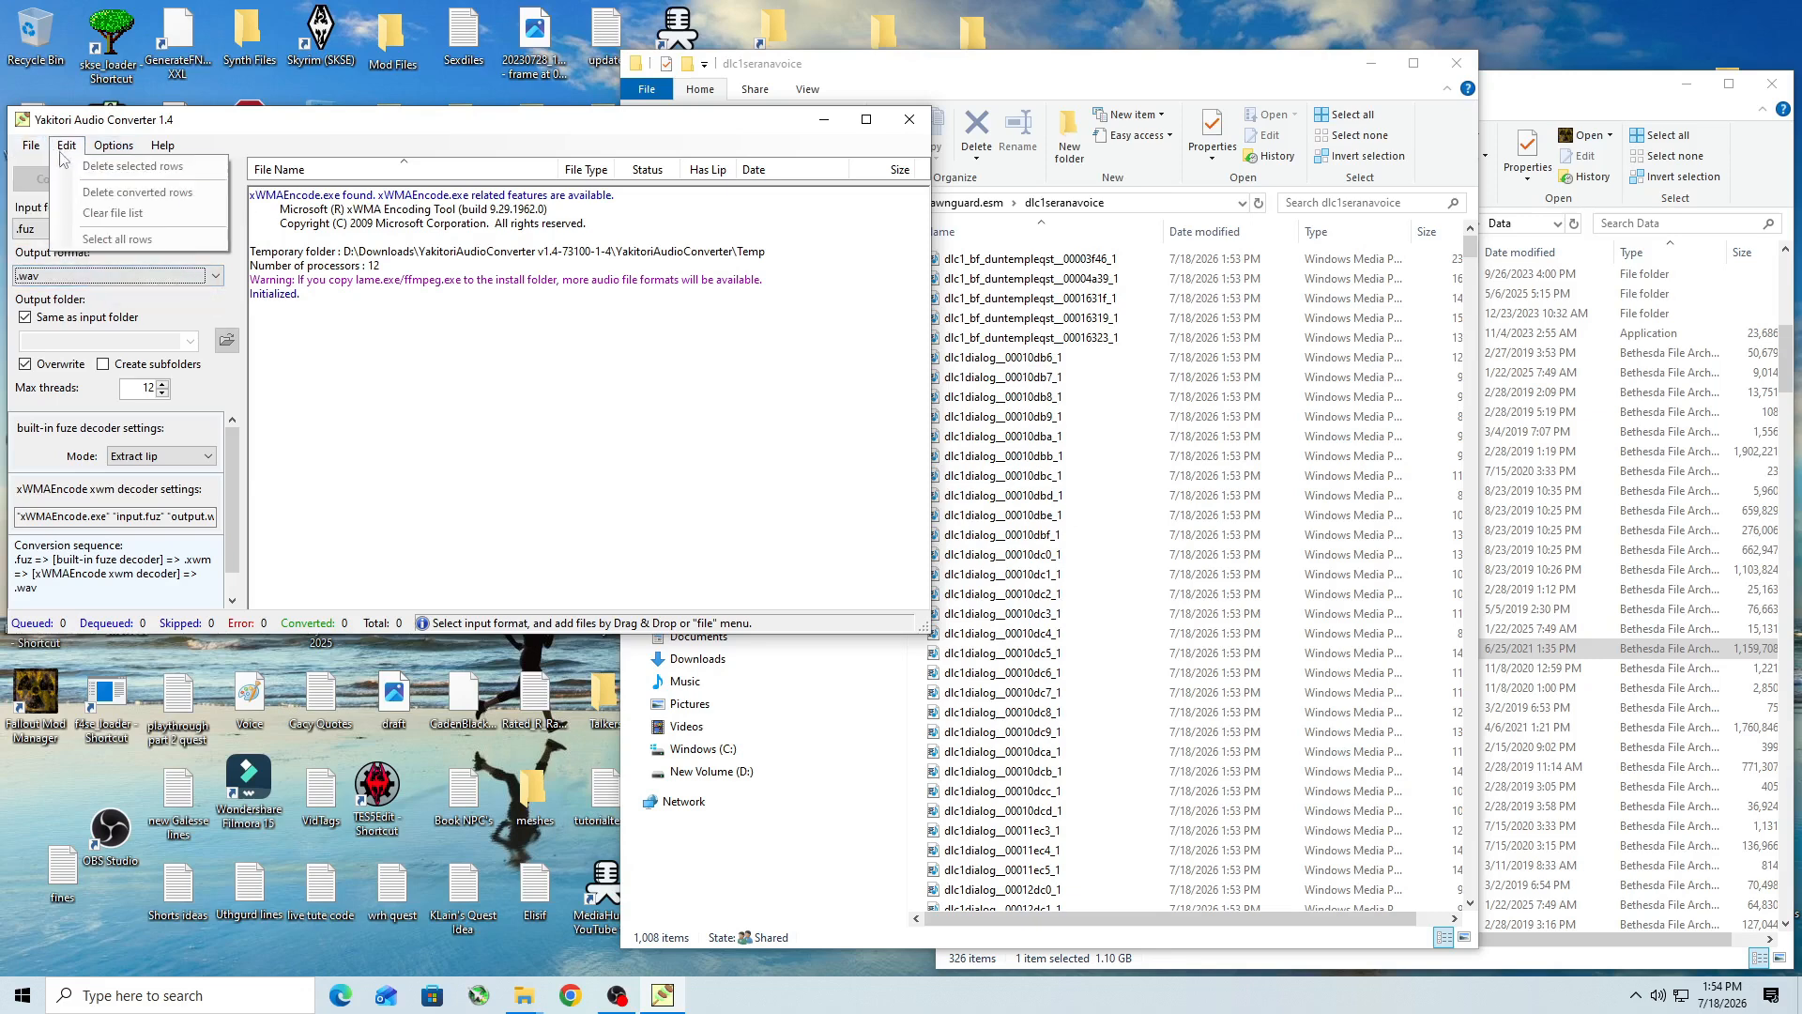
{"action": "left_click", "coordinate": [54, 177]}
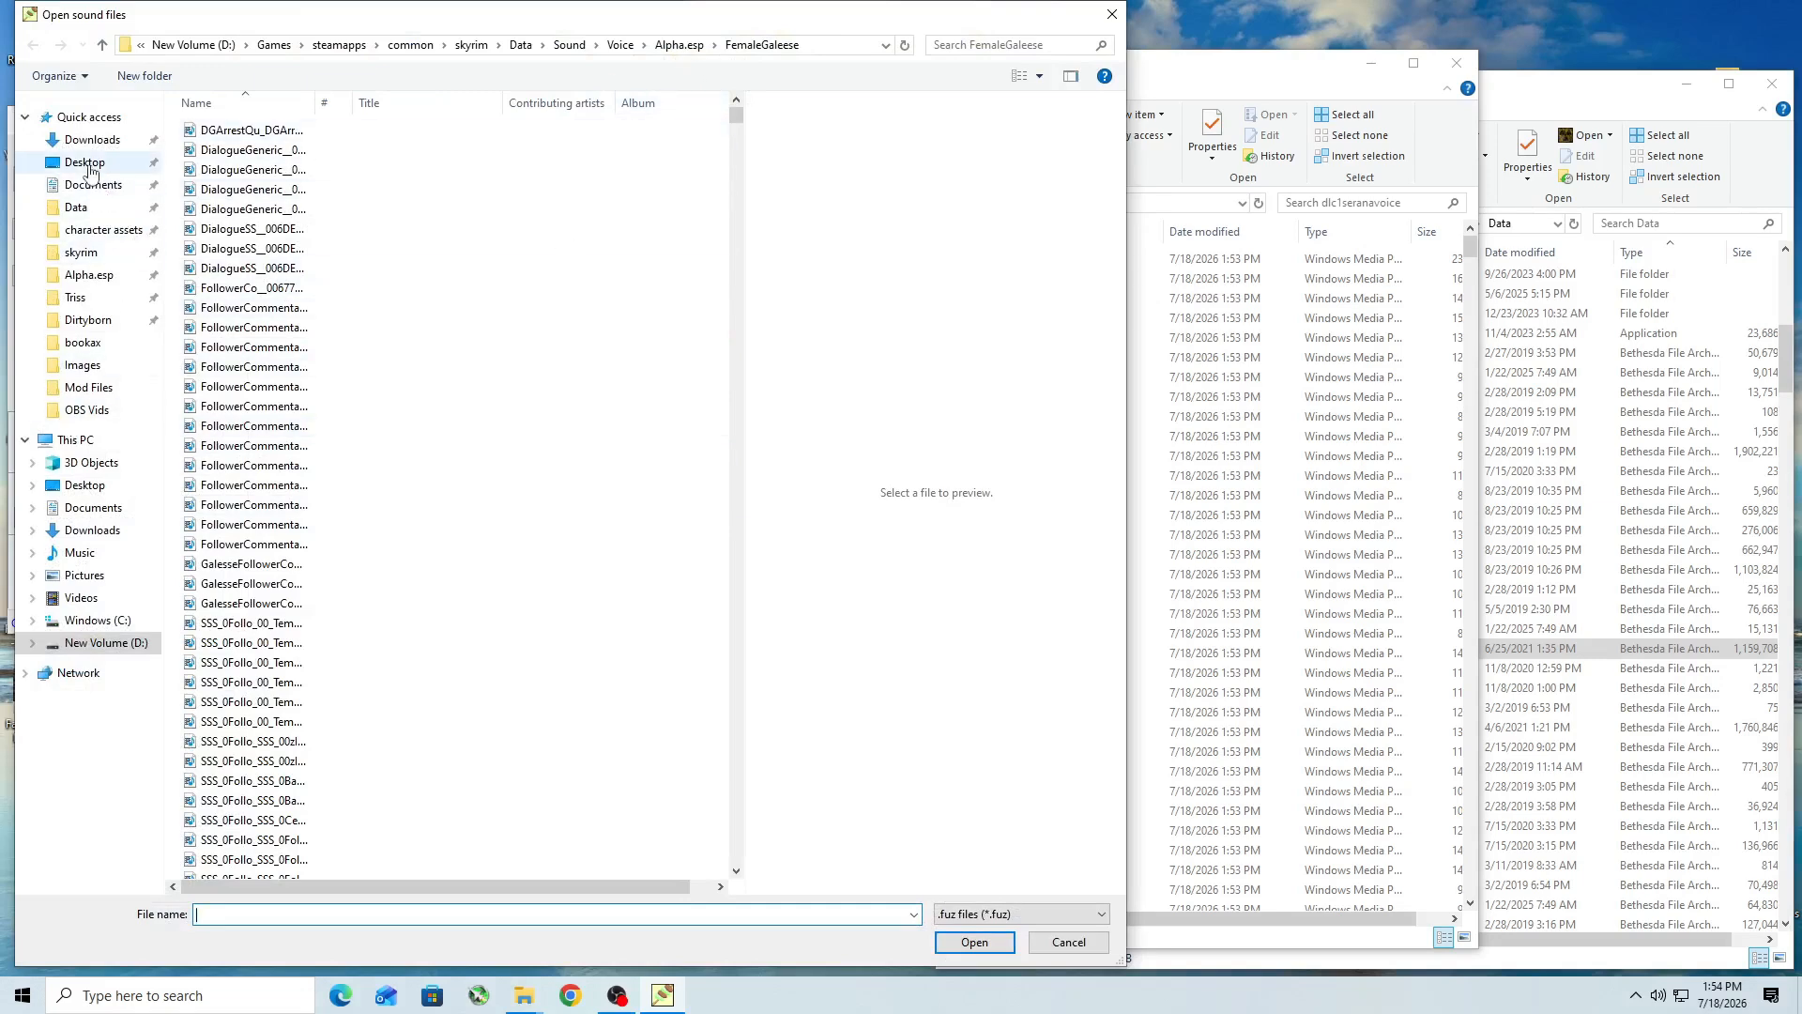
{"action": "left_click", "coordinate": [90, 165]}
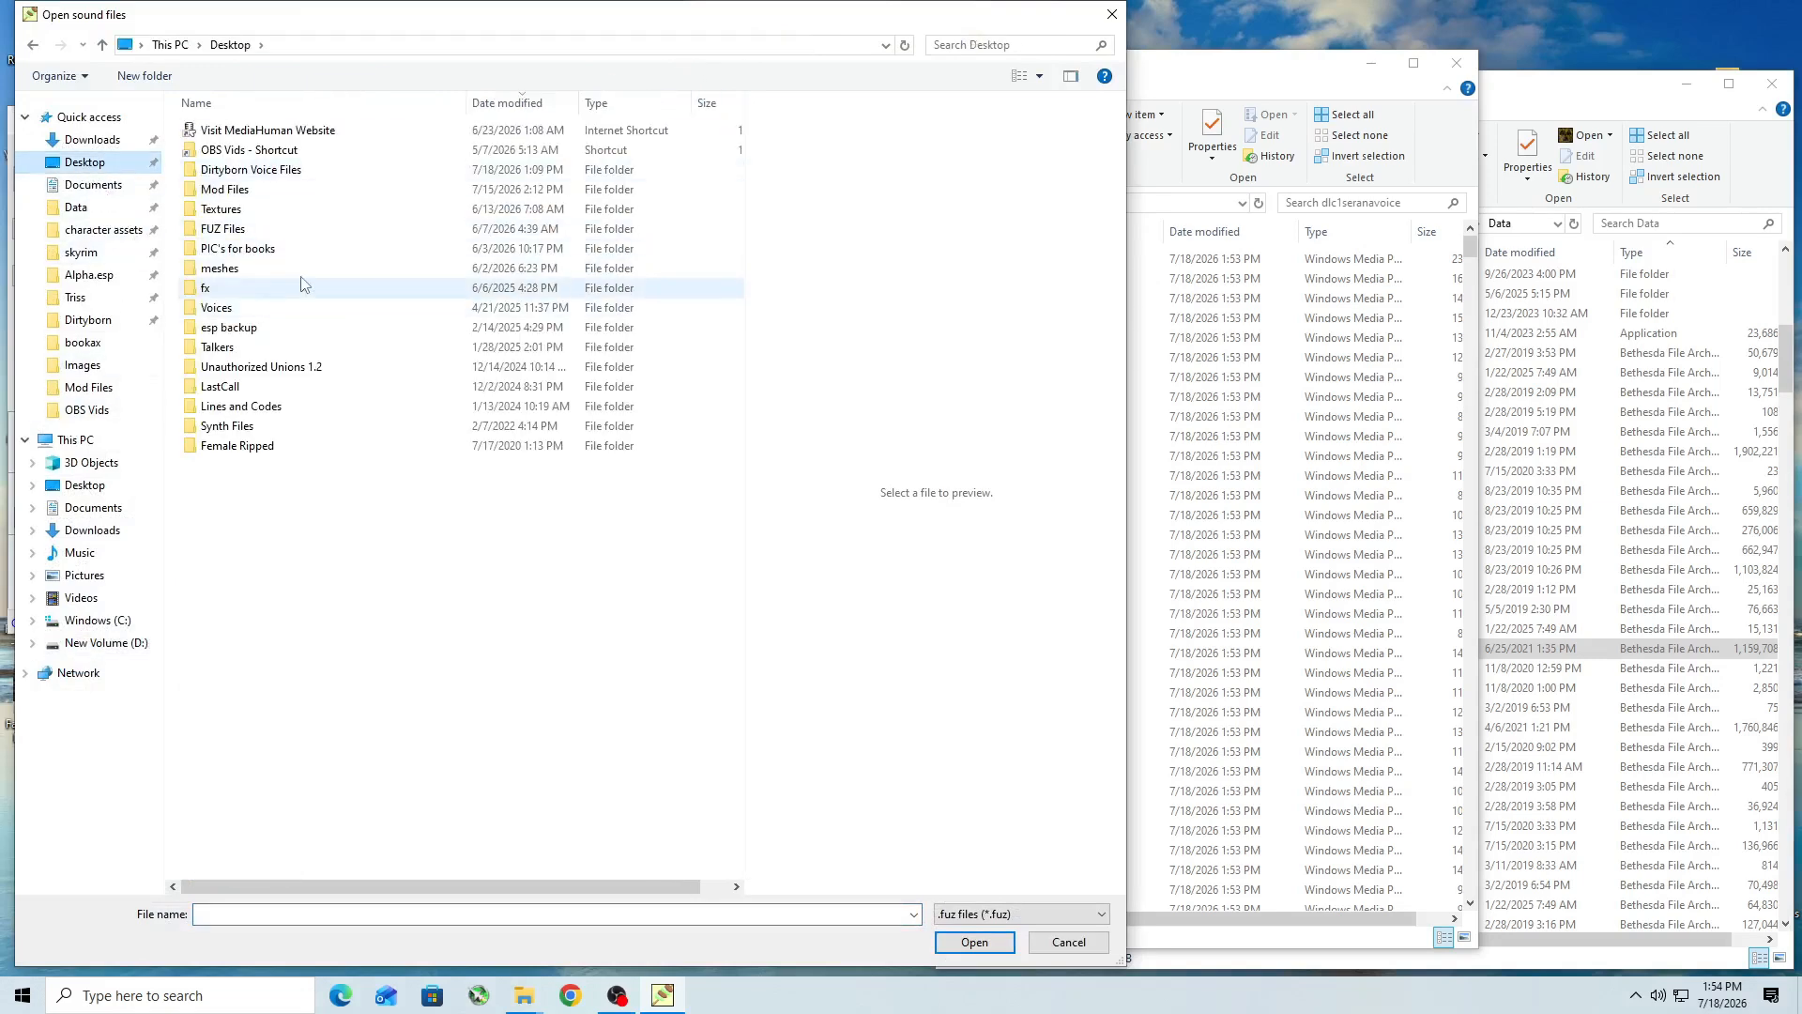
{"action": "double_click", "coordinate": [246, 228]}
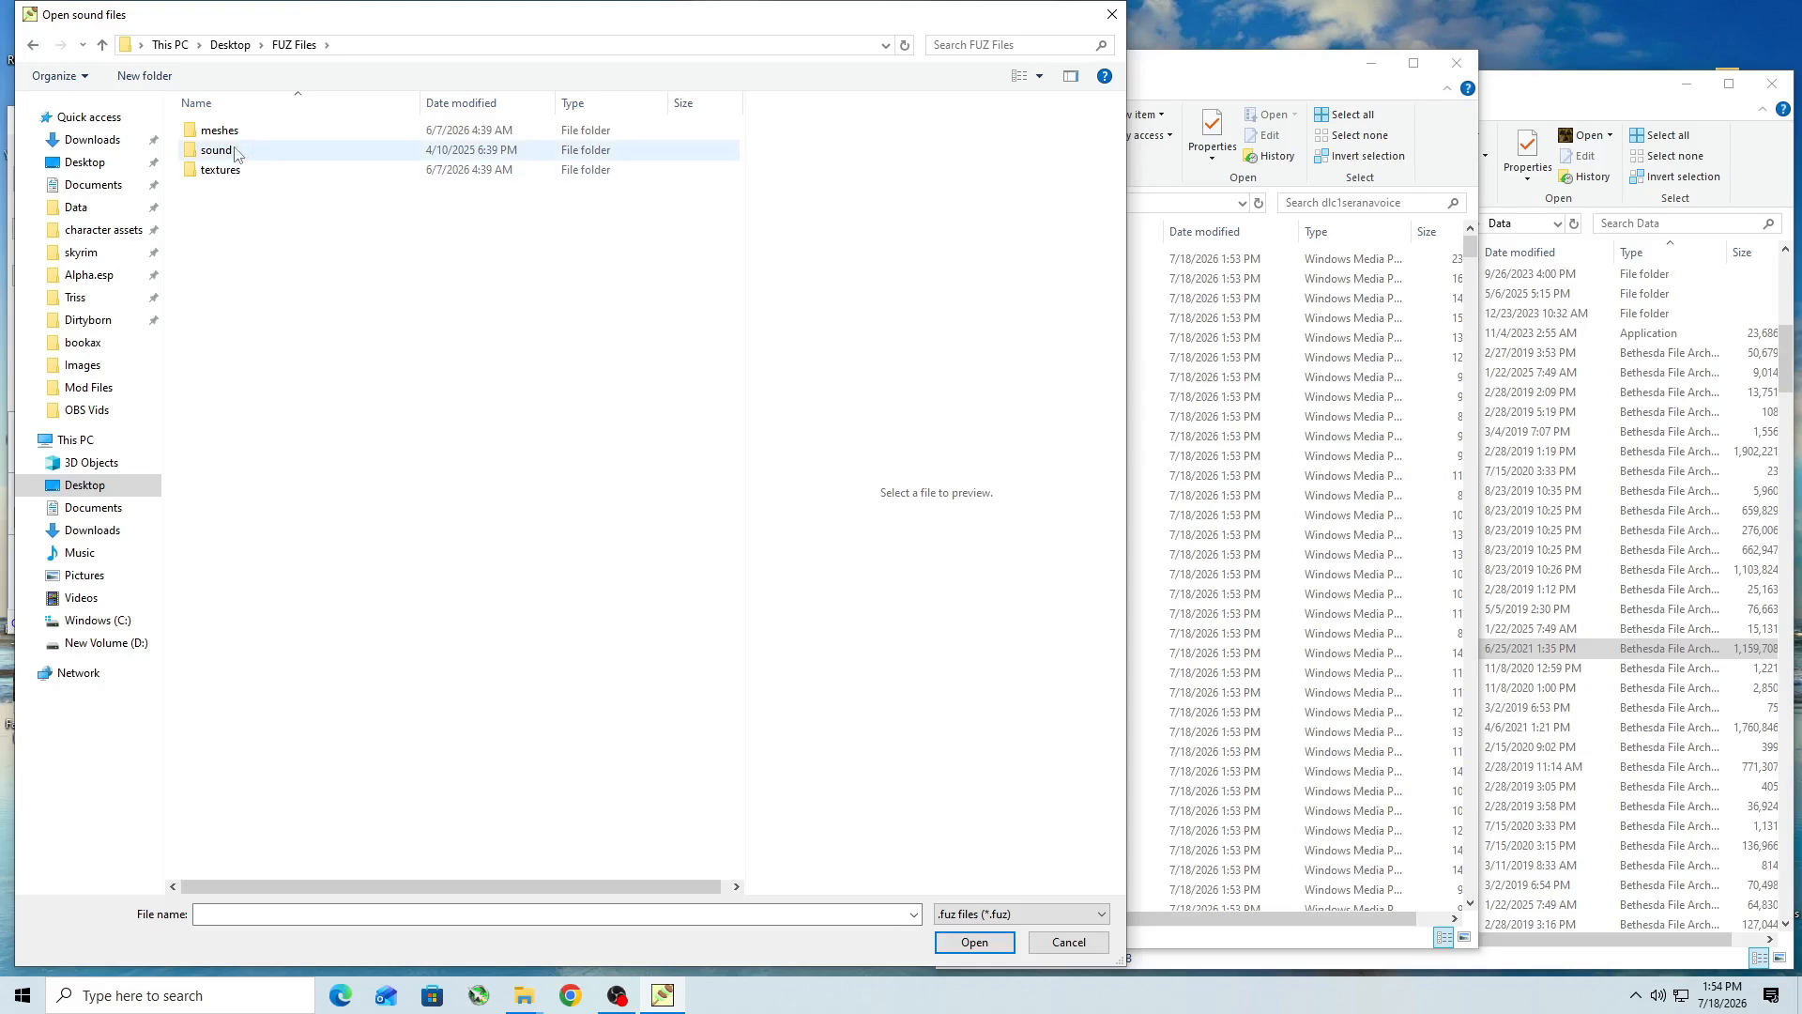
{"action": "double_click", "coordinate": [235, 152]}
{"action": "double_click", "coordinate": [222, 132]}
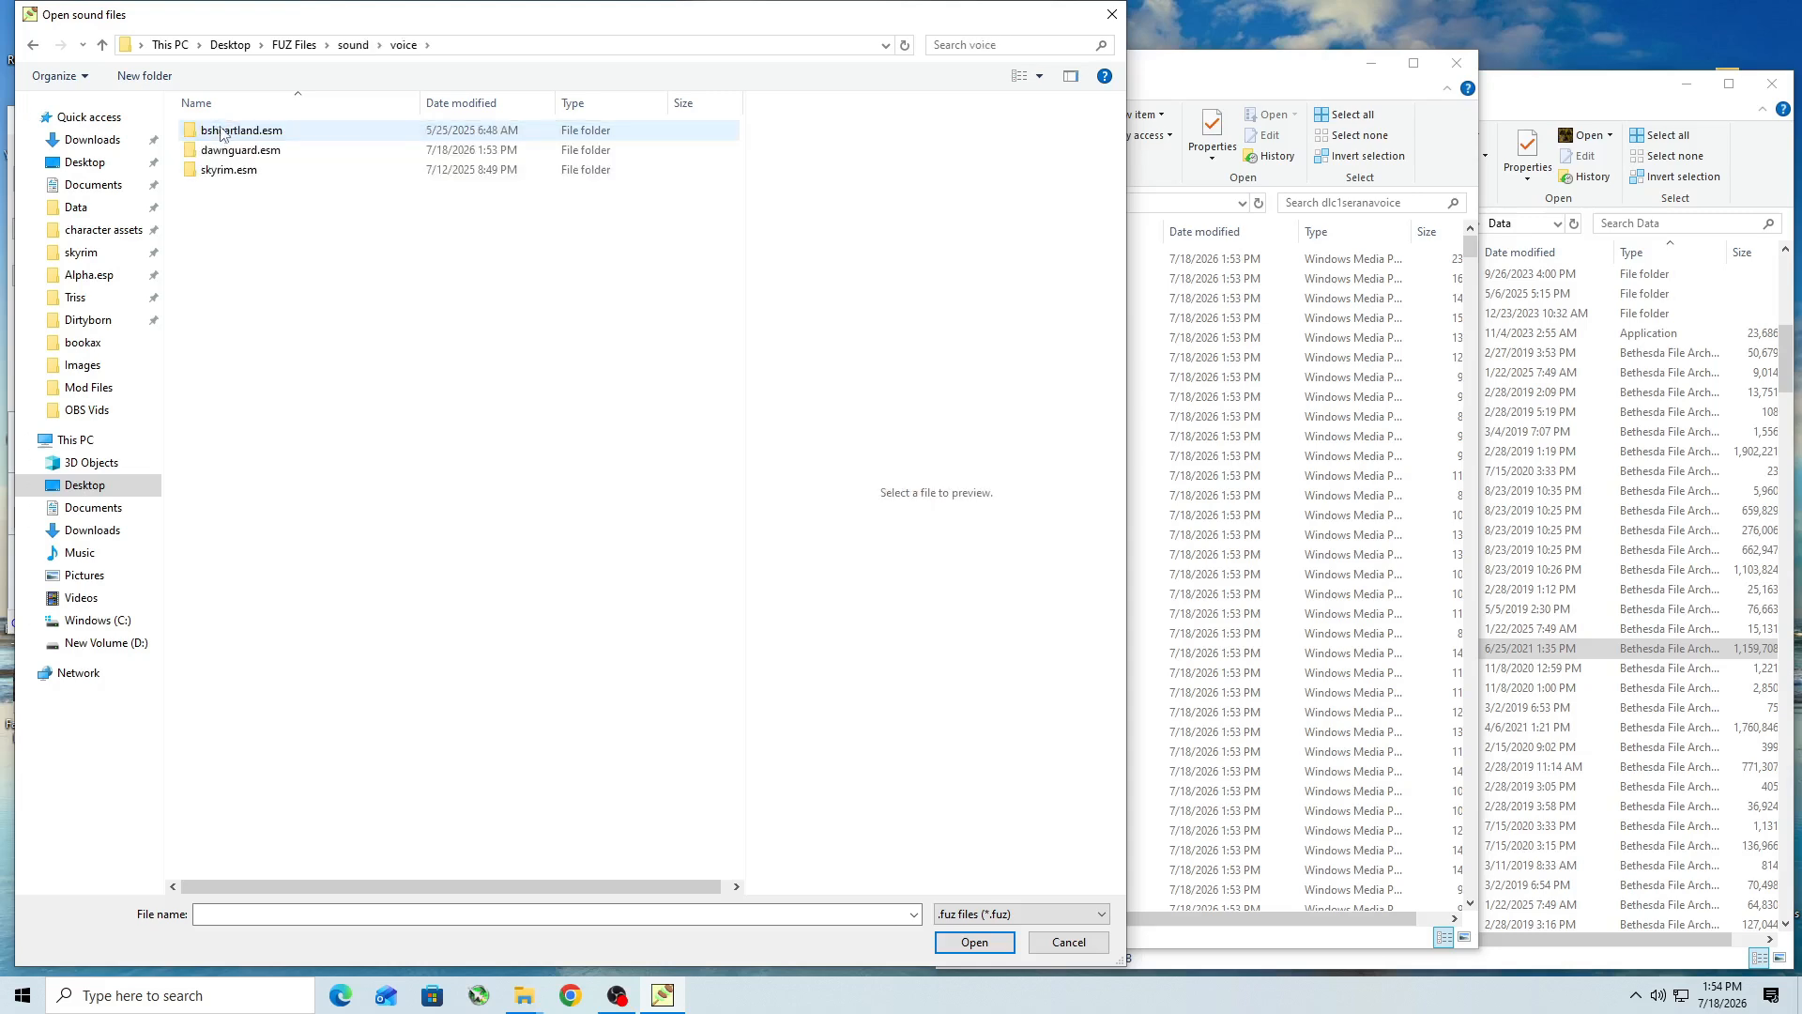
{"action": "double_click", "coordinate": [260, 150]}
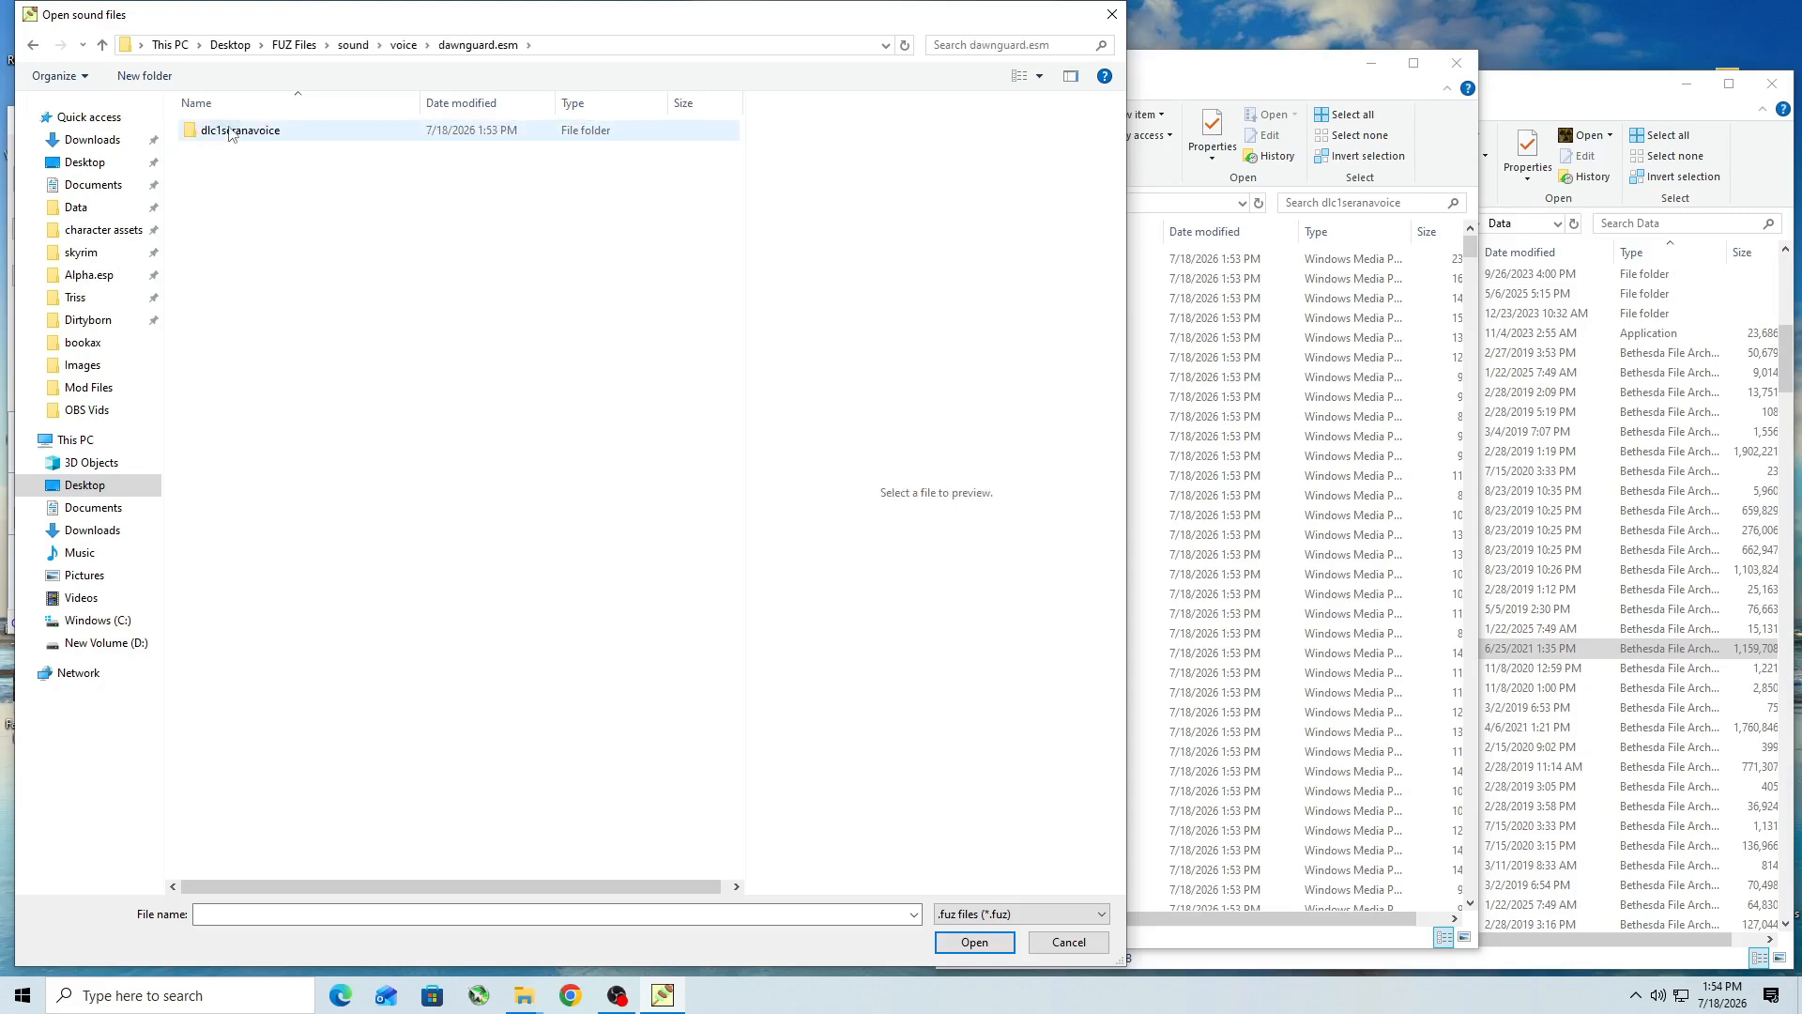
{"action": "double_click", "coordinate": [230, 133]}
{"action": "left_click", "coordinate": [309, 131]}
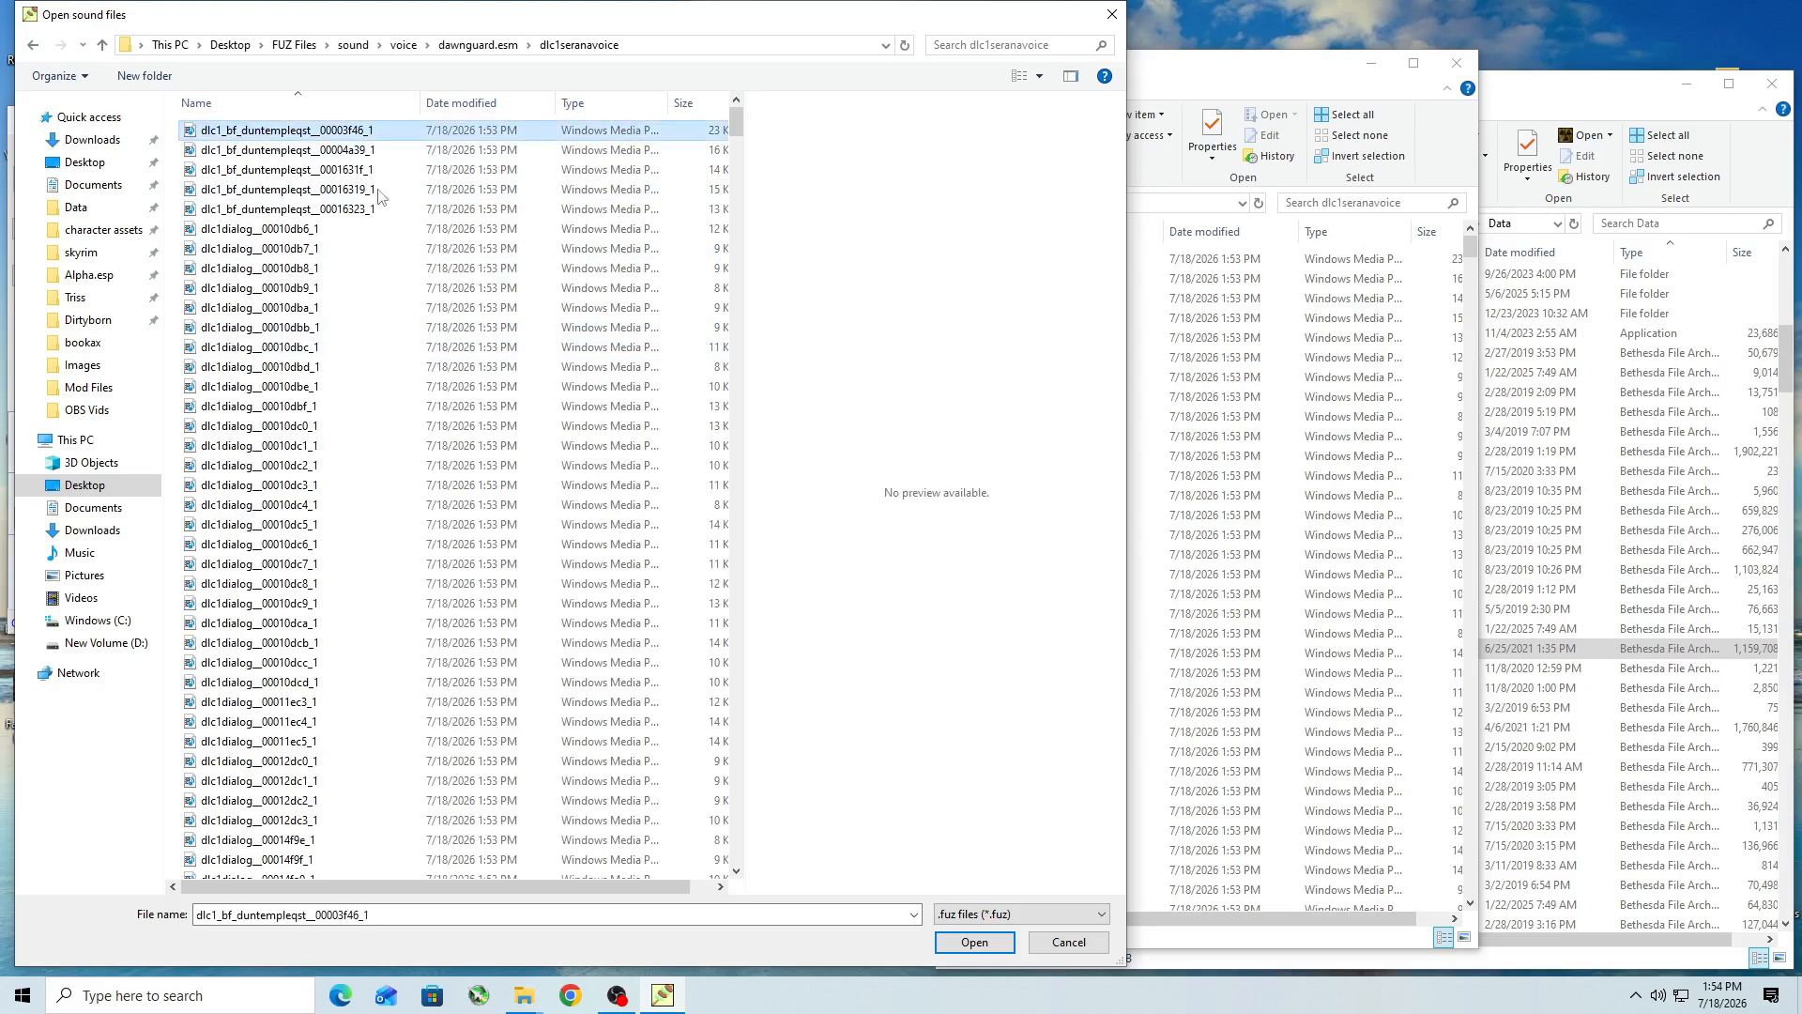
{"action": "left_click_drag", "start_coordinate": [736, 122], "coordinate": [737, 852]}
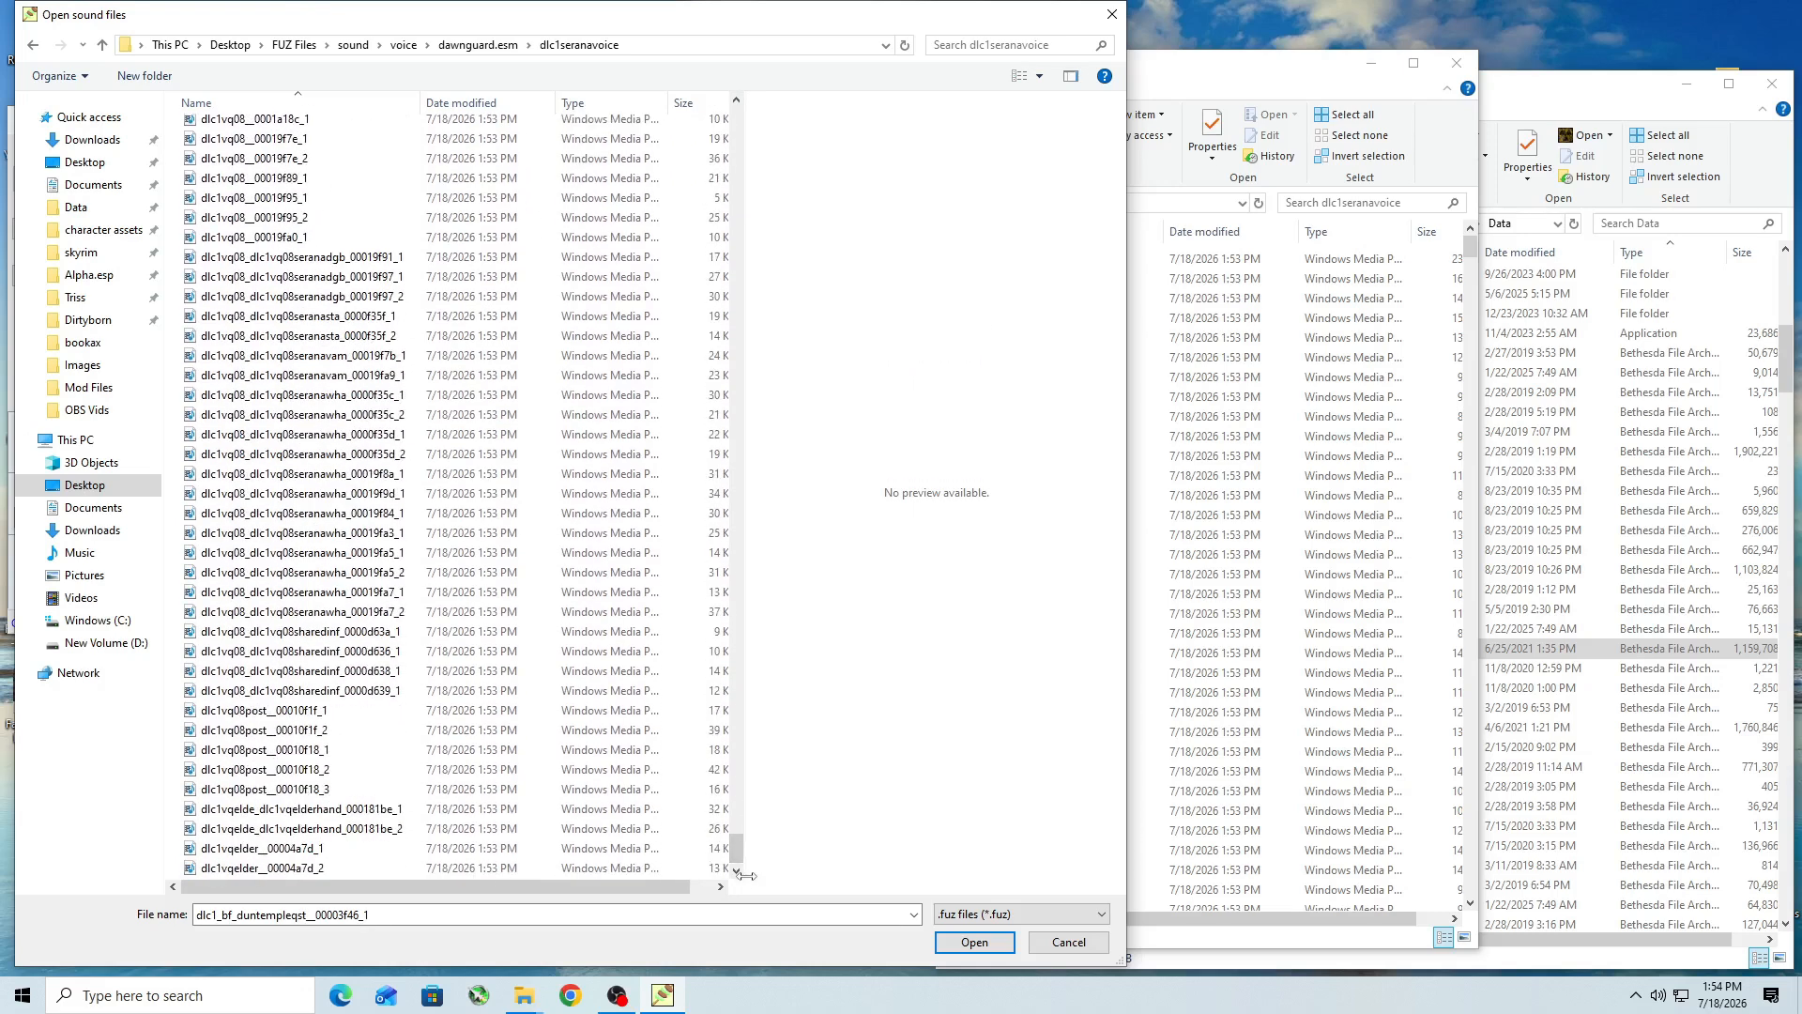
{"action": "left_click", "coordinate": [269, 869], "text": "shift"}
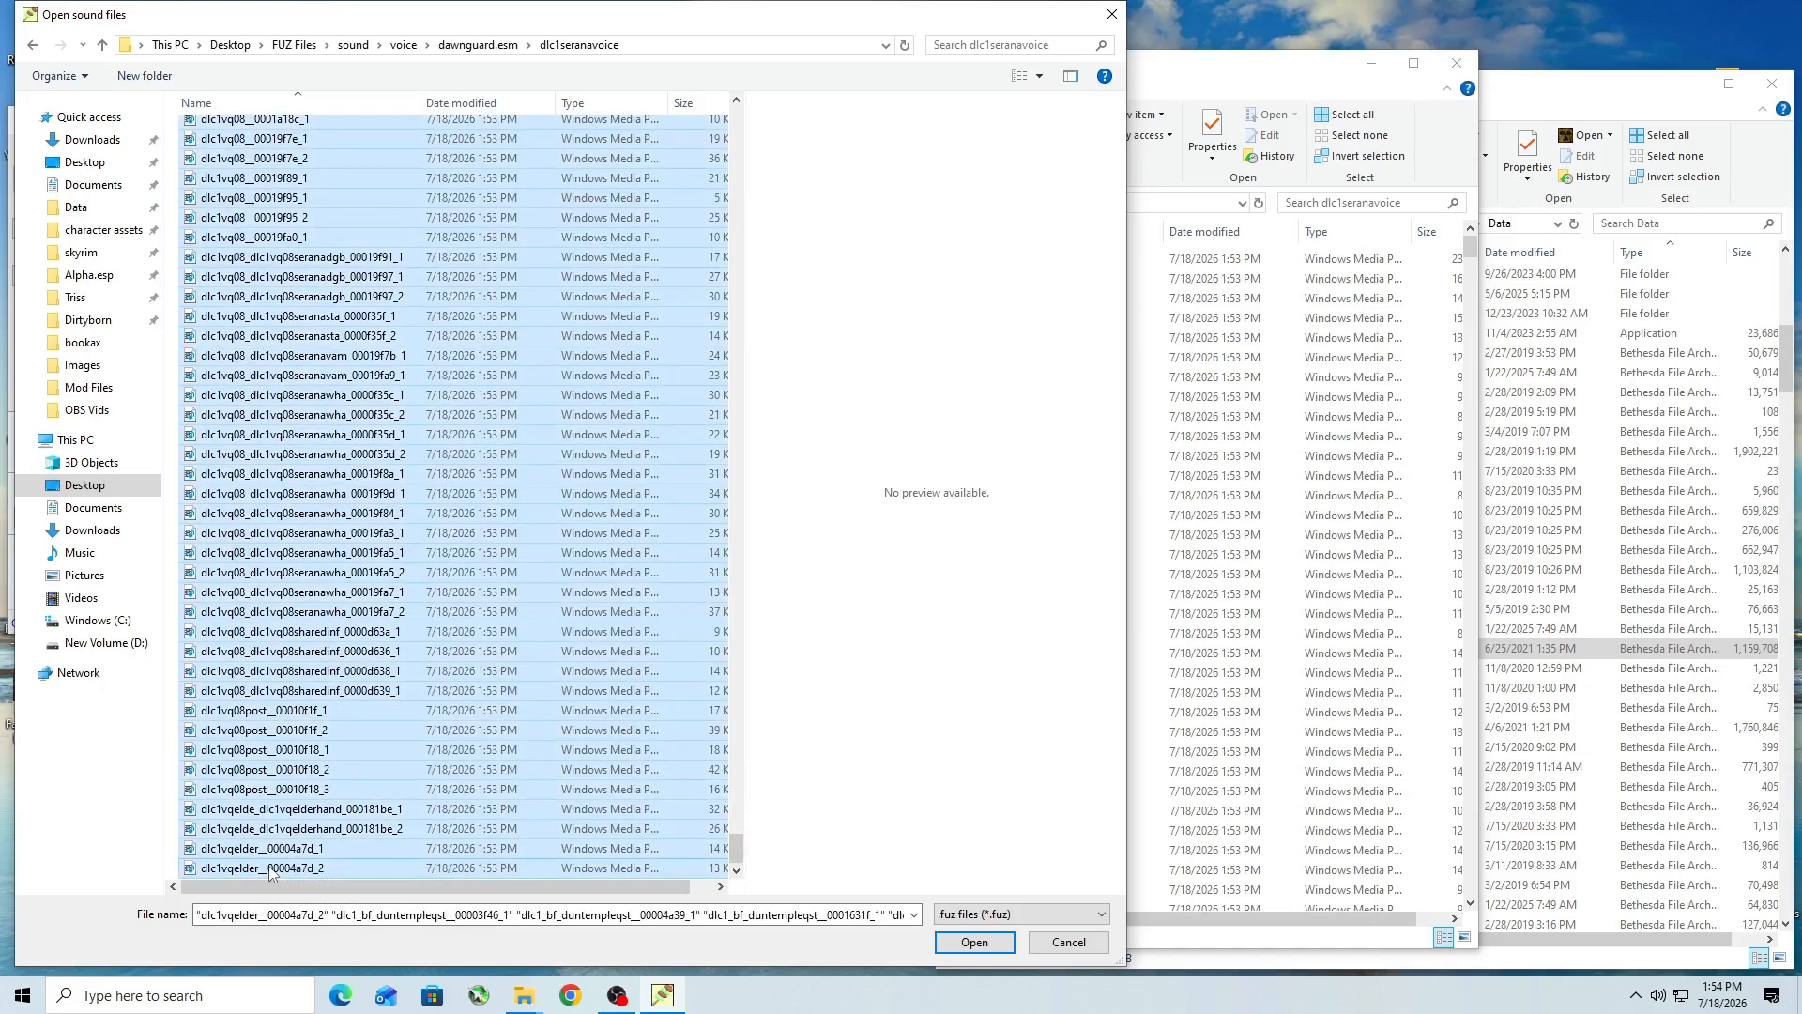
{"action": "left_click", "coordinate": [974, 943]}
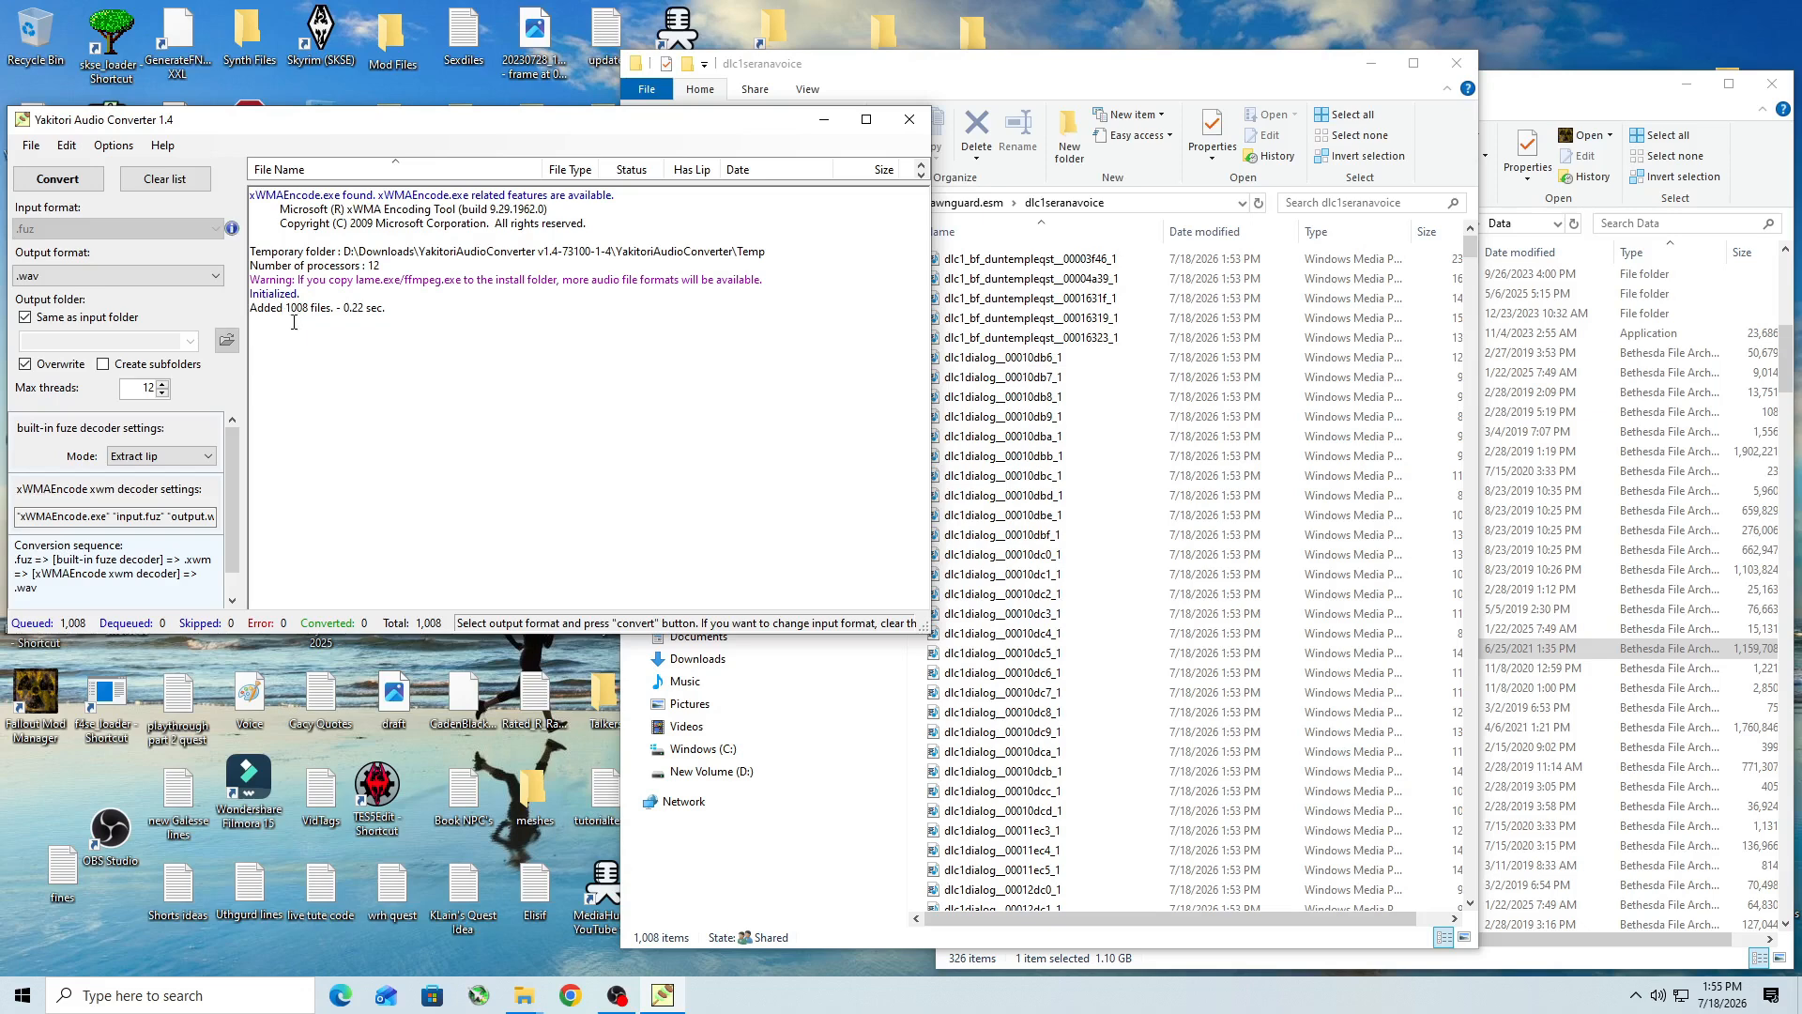
Step: Convert the queued .fuz files to .wav and switch back to the dlc1seranavoice folder window
{"action": "left_click", "coordinate": [70, 178]}
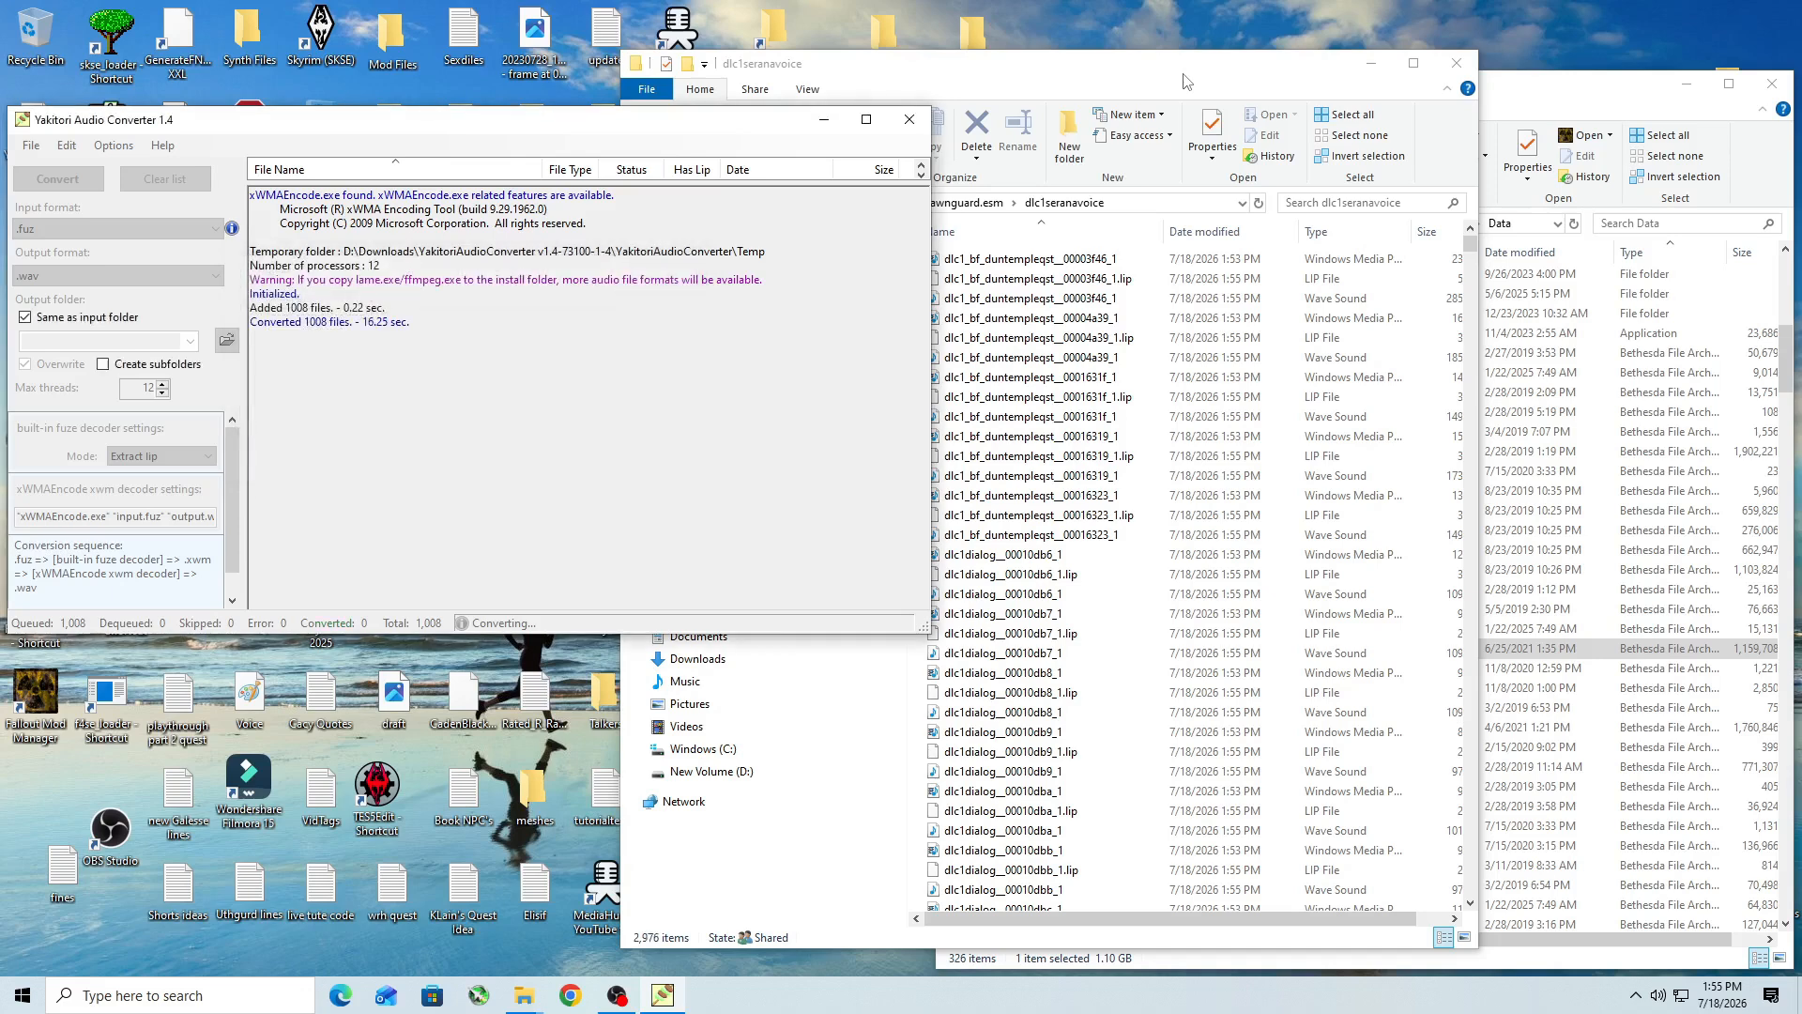
{"action": "left_click", "coordinate": [1179, 81]}
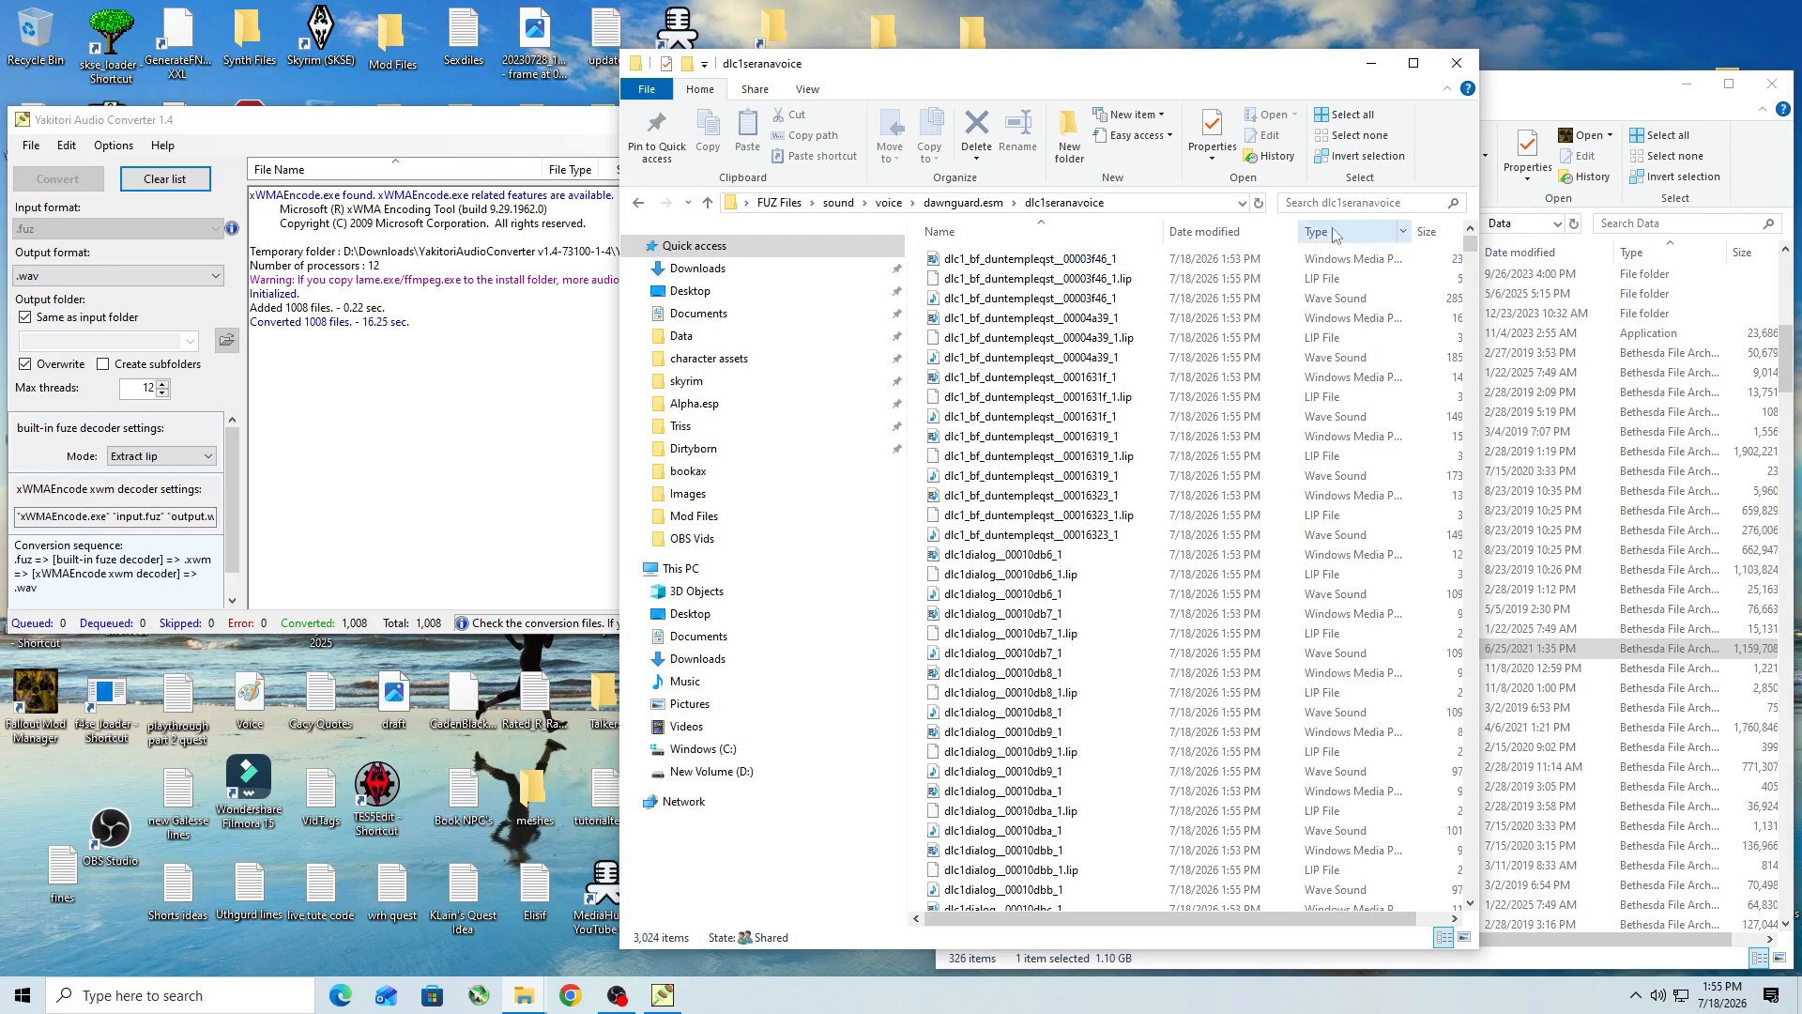
Step: Sort the dlc1seranavoice files by type and delete all the LIP files
{"action": "right_click", "coordinate": [1124, 233]}
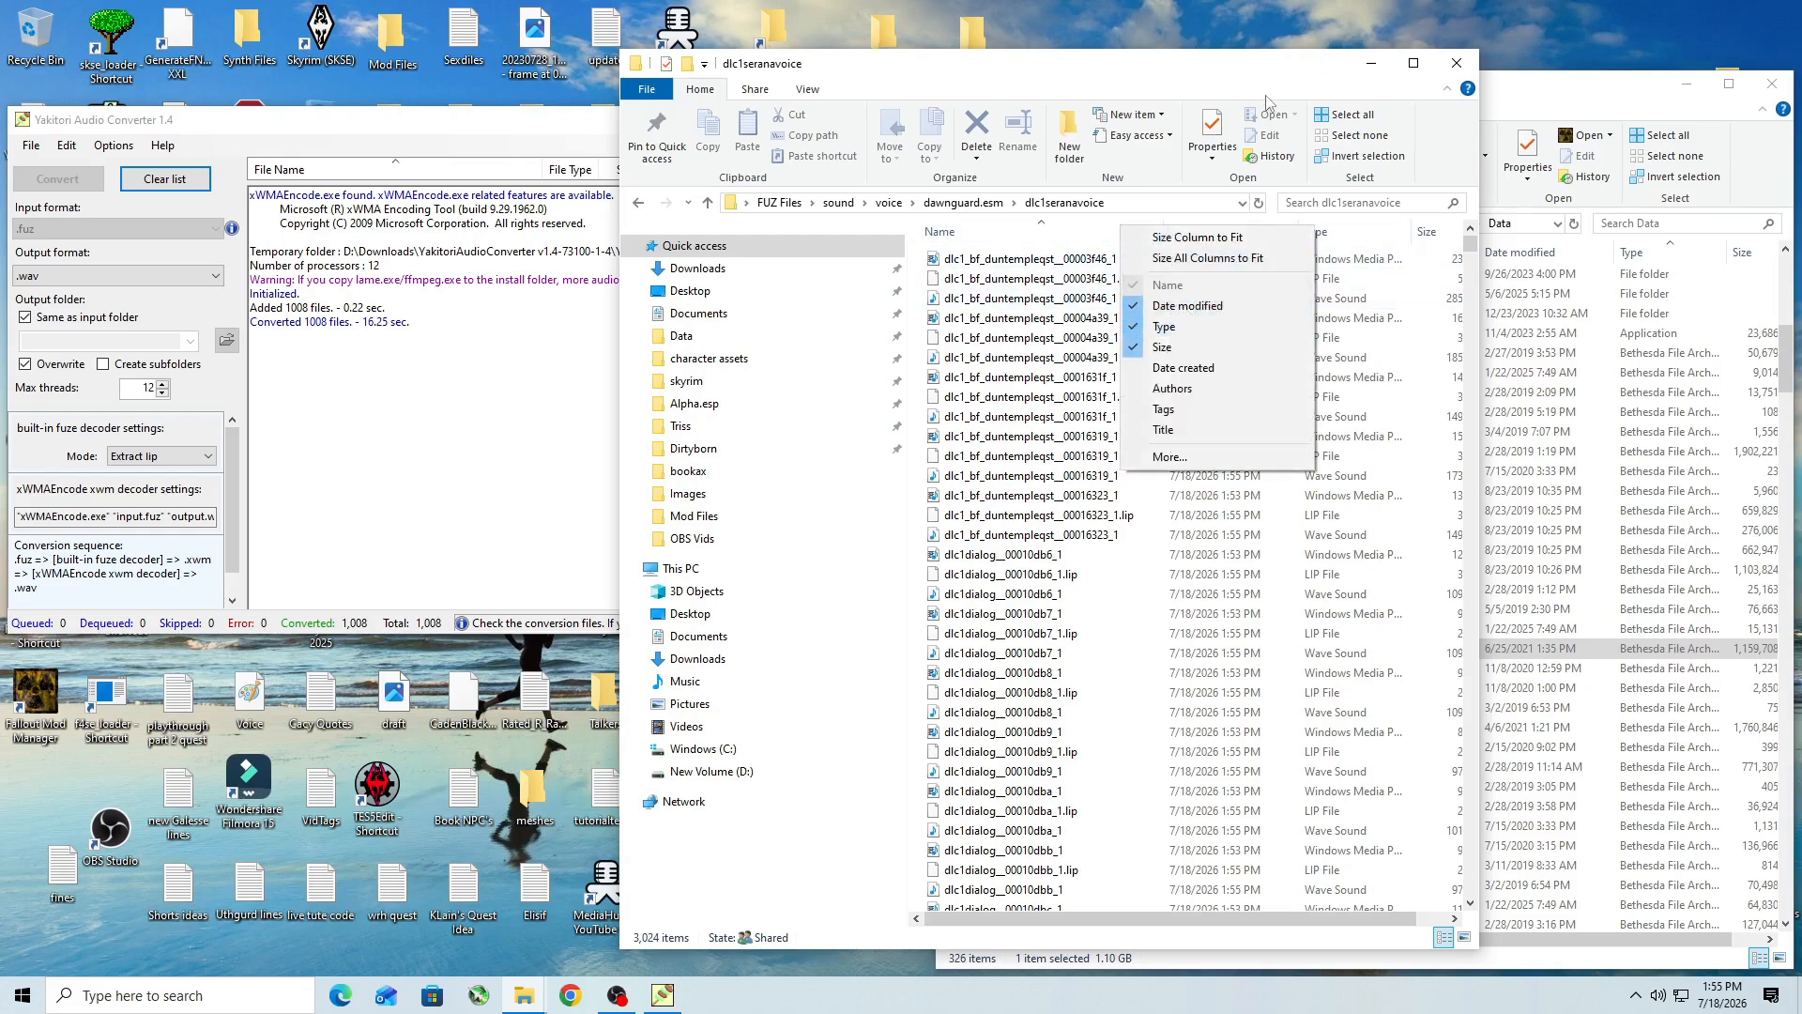
{"action": "left_click", "coordinate": [1263, 69]}
{"action": "left_click", "coordinate": [1352, 232]}
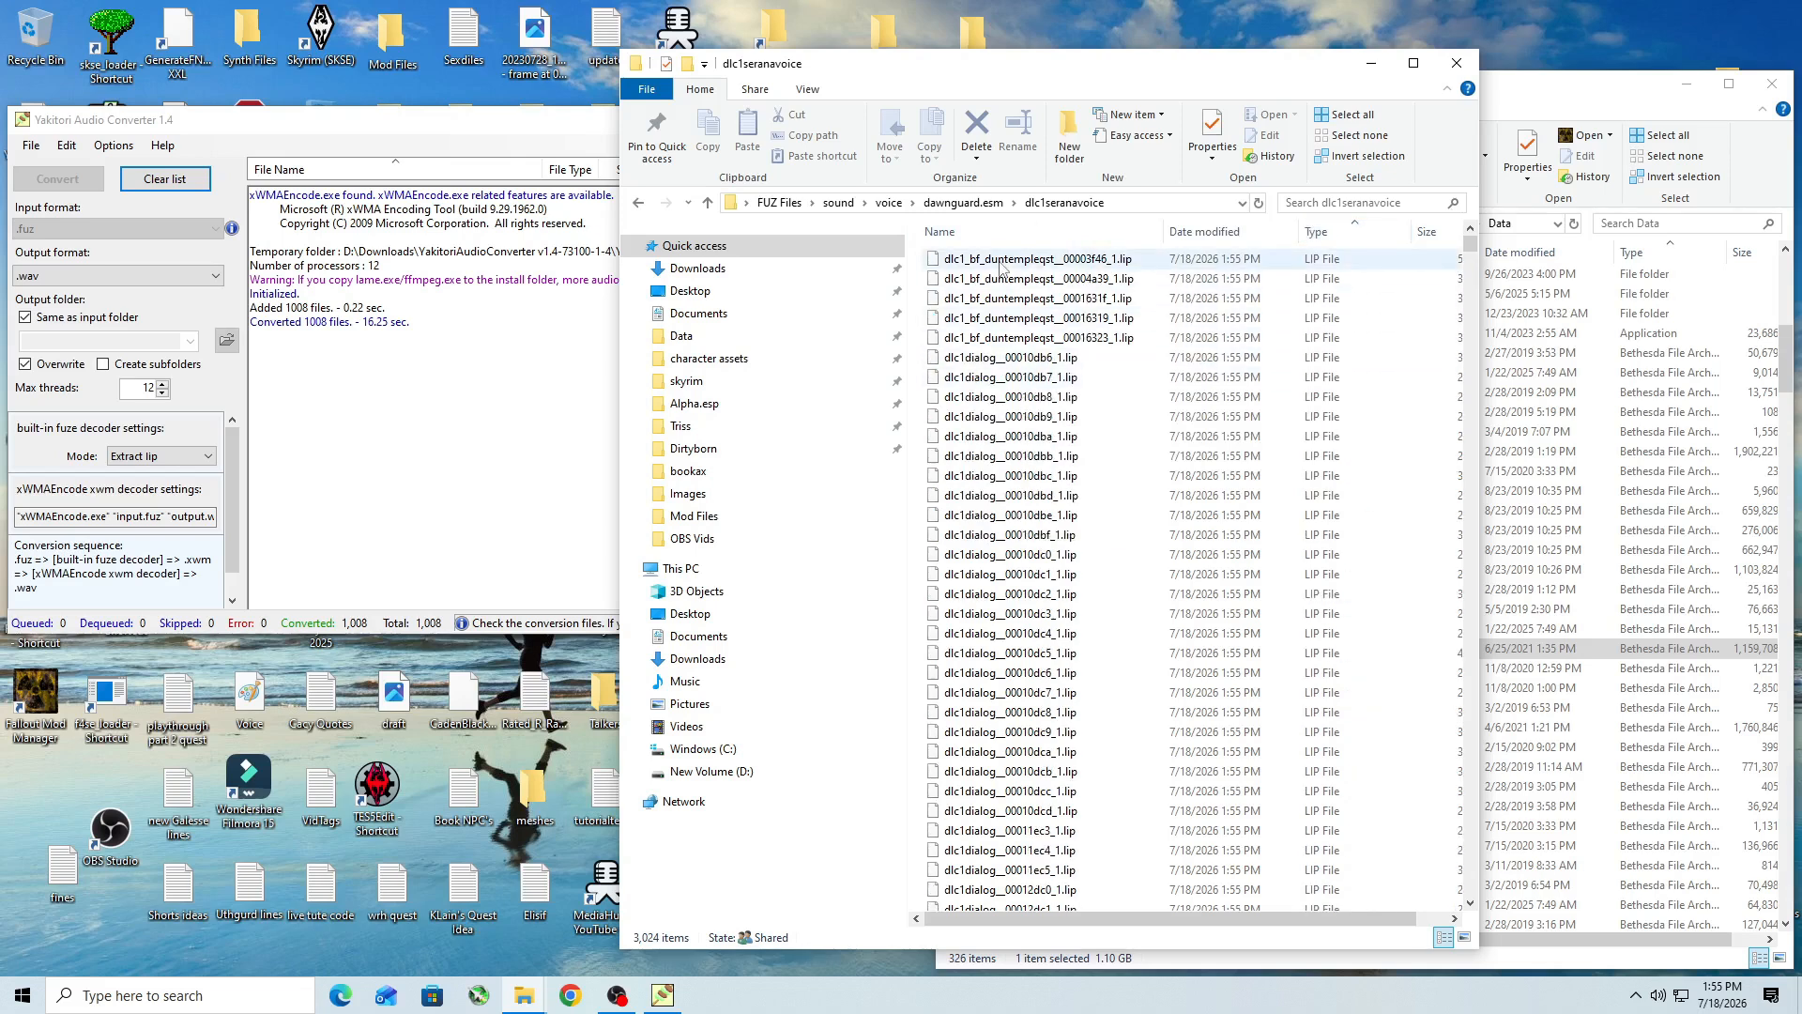
{"action": "left_click", "coordinate": [1092, 258]}
{"action": "left_click_drag", "start_coordinate": [1470, 250], "coordinate": [1551, 483]}
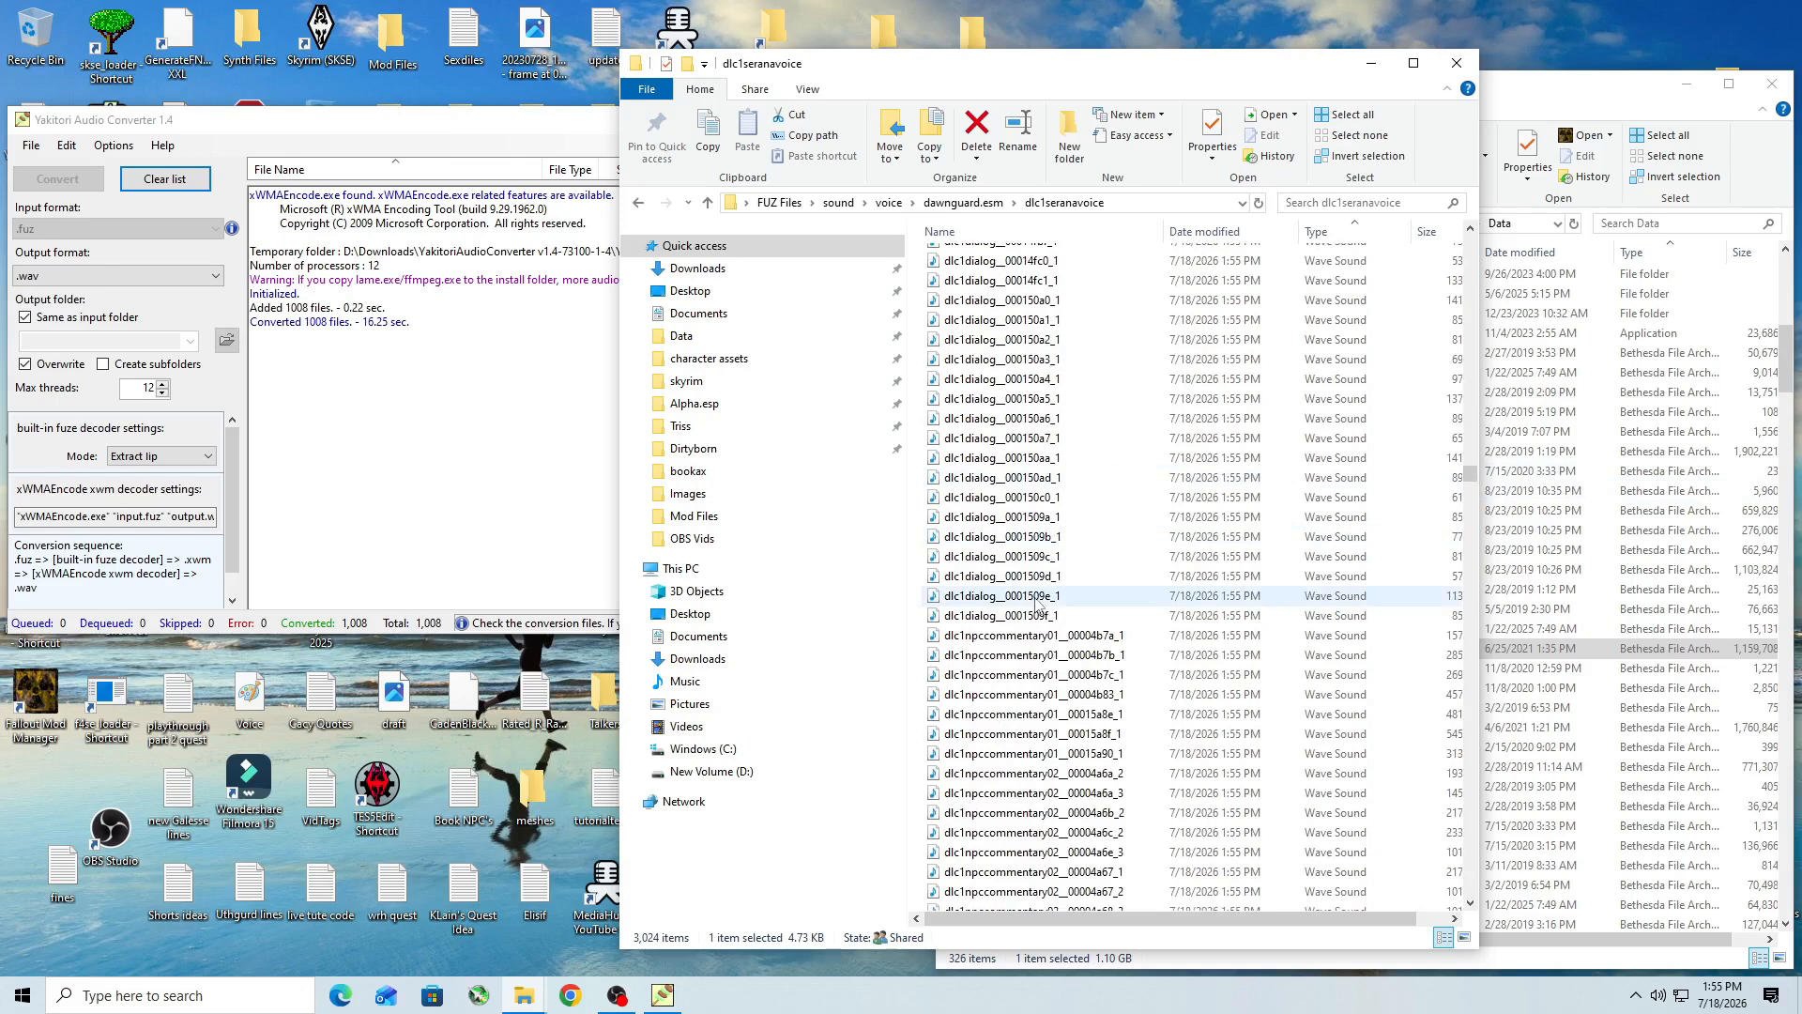
{"action": "scroll", "coordinate": [1047, 601], "scroll_direction": "up", "scroll_amount": 12}
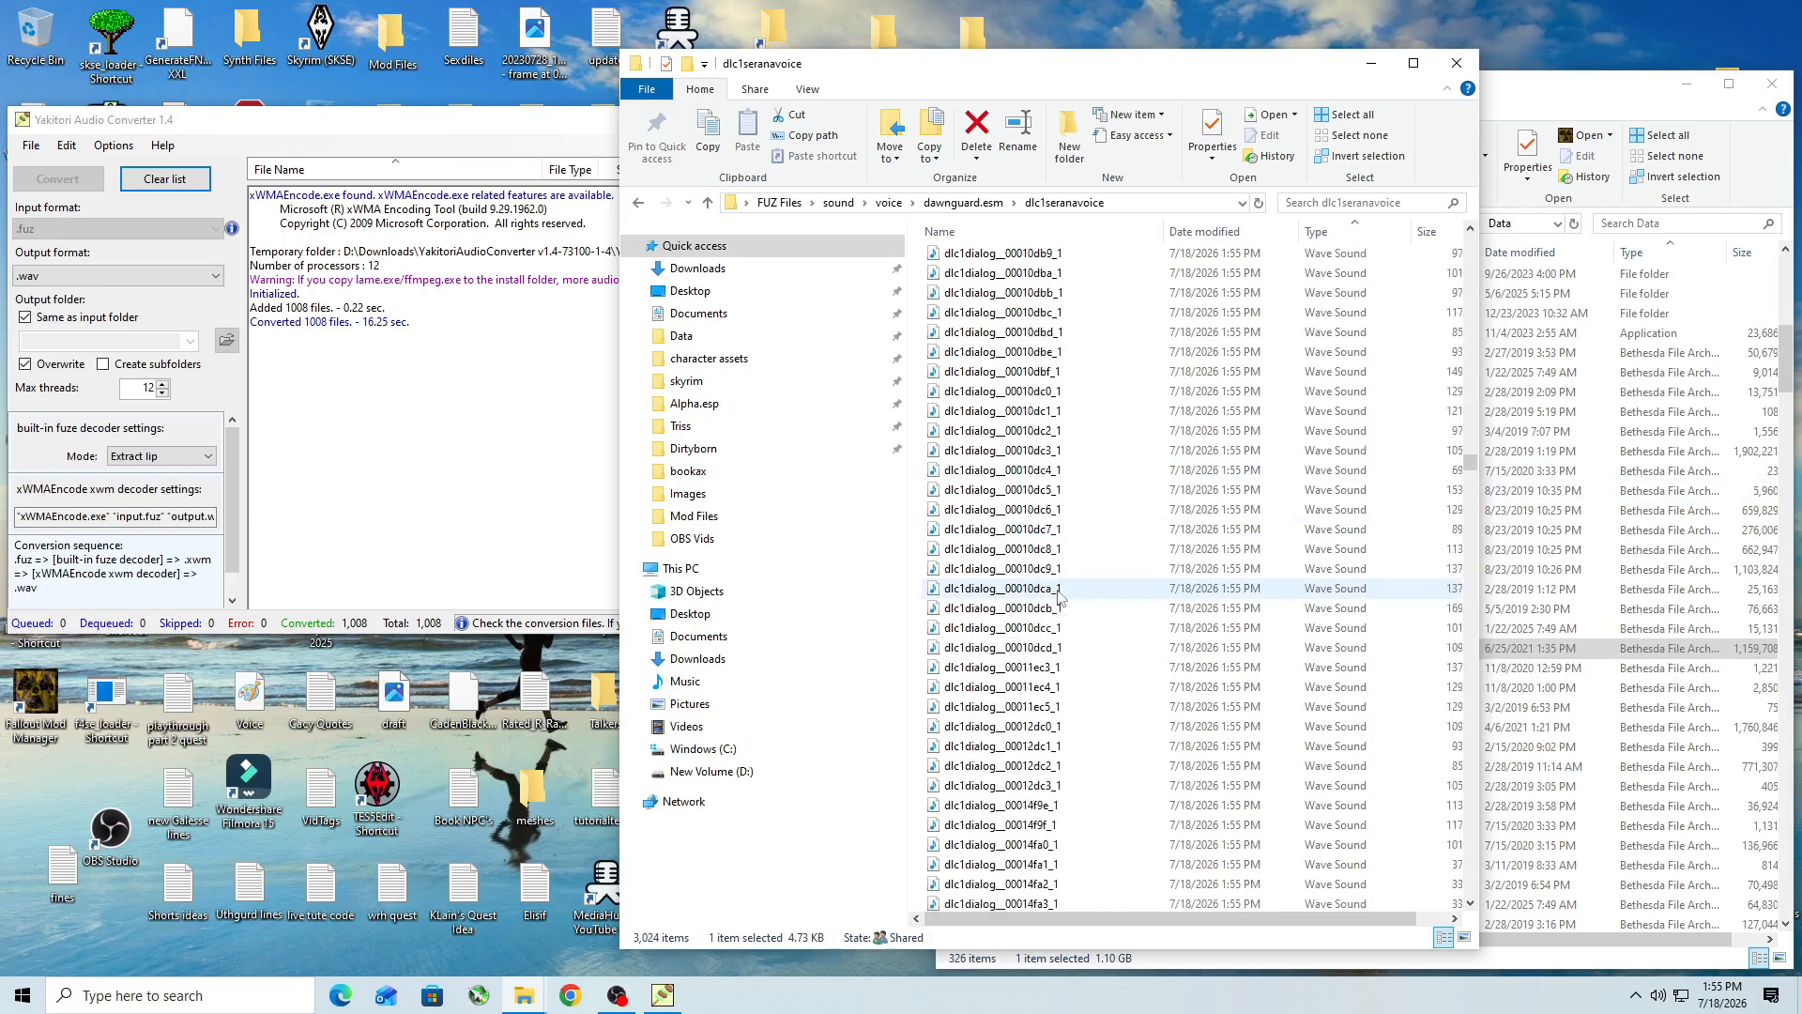
{"action": "scroll", "coordinate": [1059, 595], "scroll_direction": "up", "scroll_amount": 12}
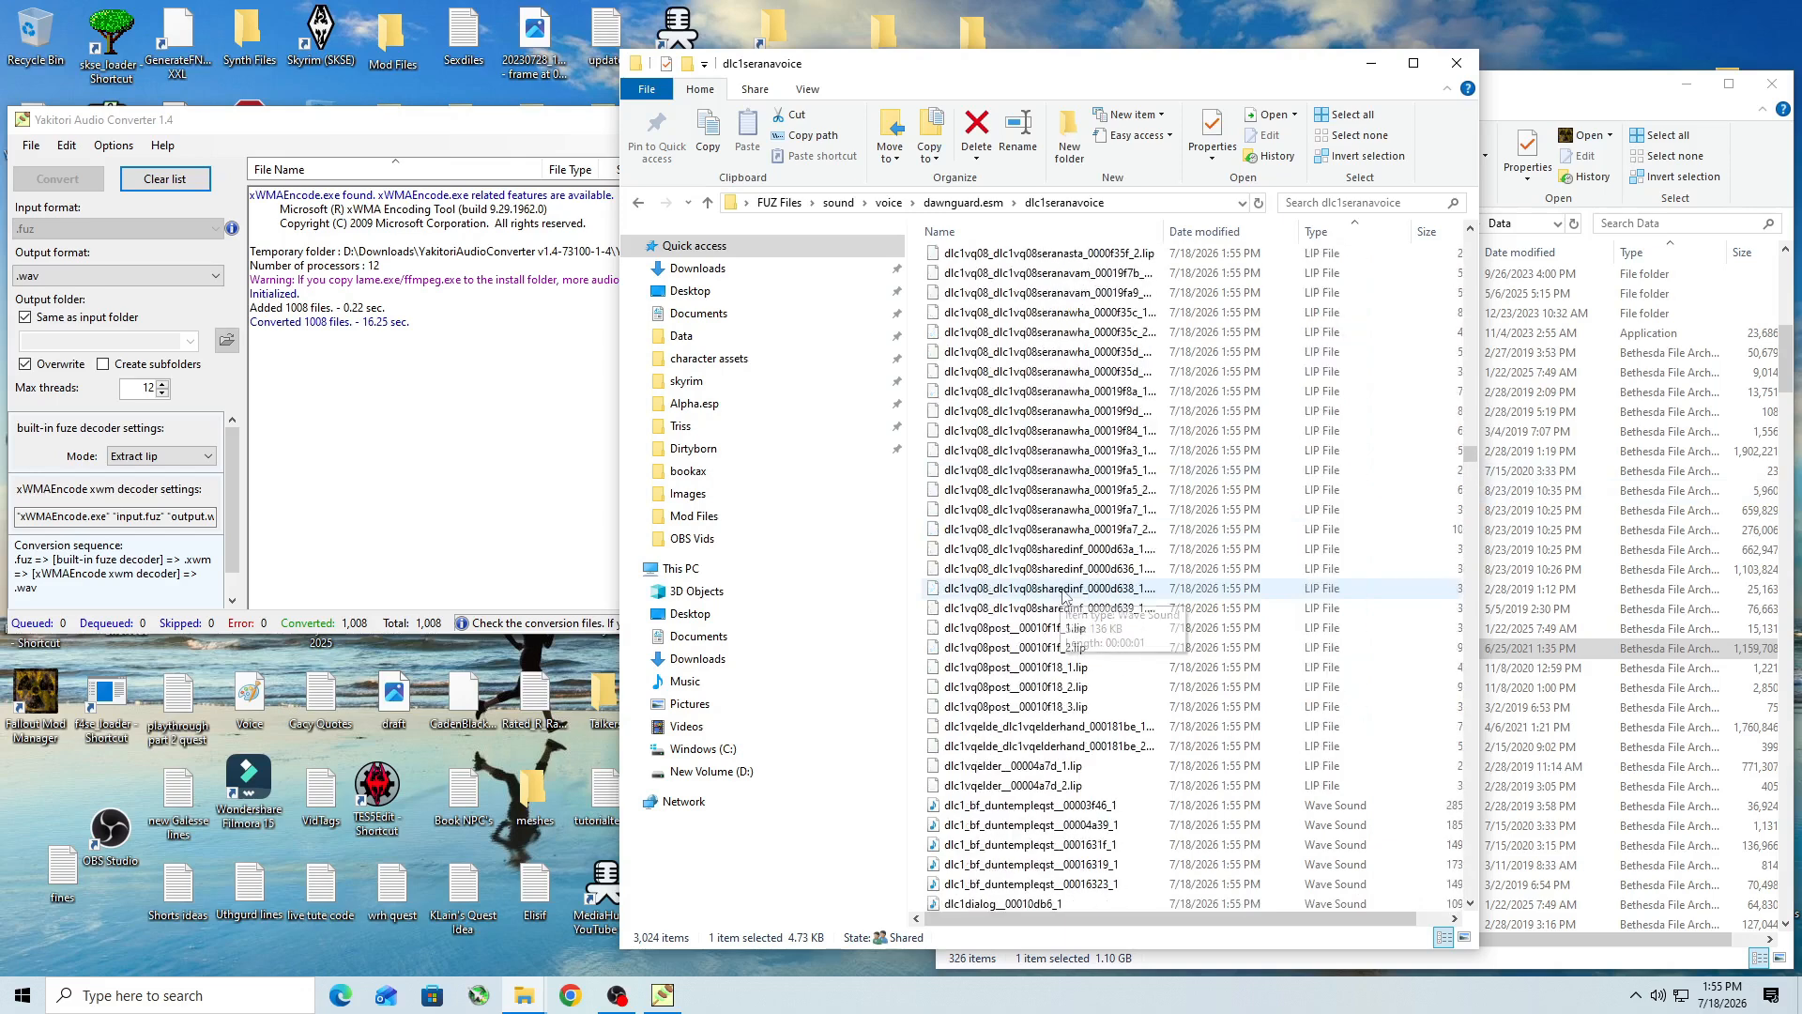
{"action": "left_click", "coordinate": [1164, 785], "text": "shift"}
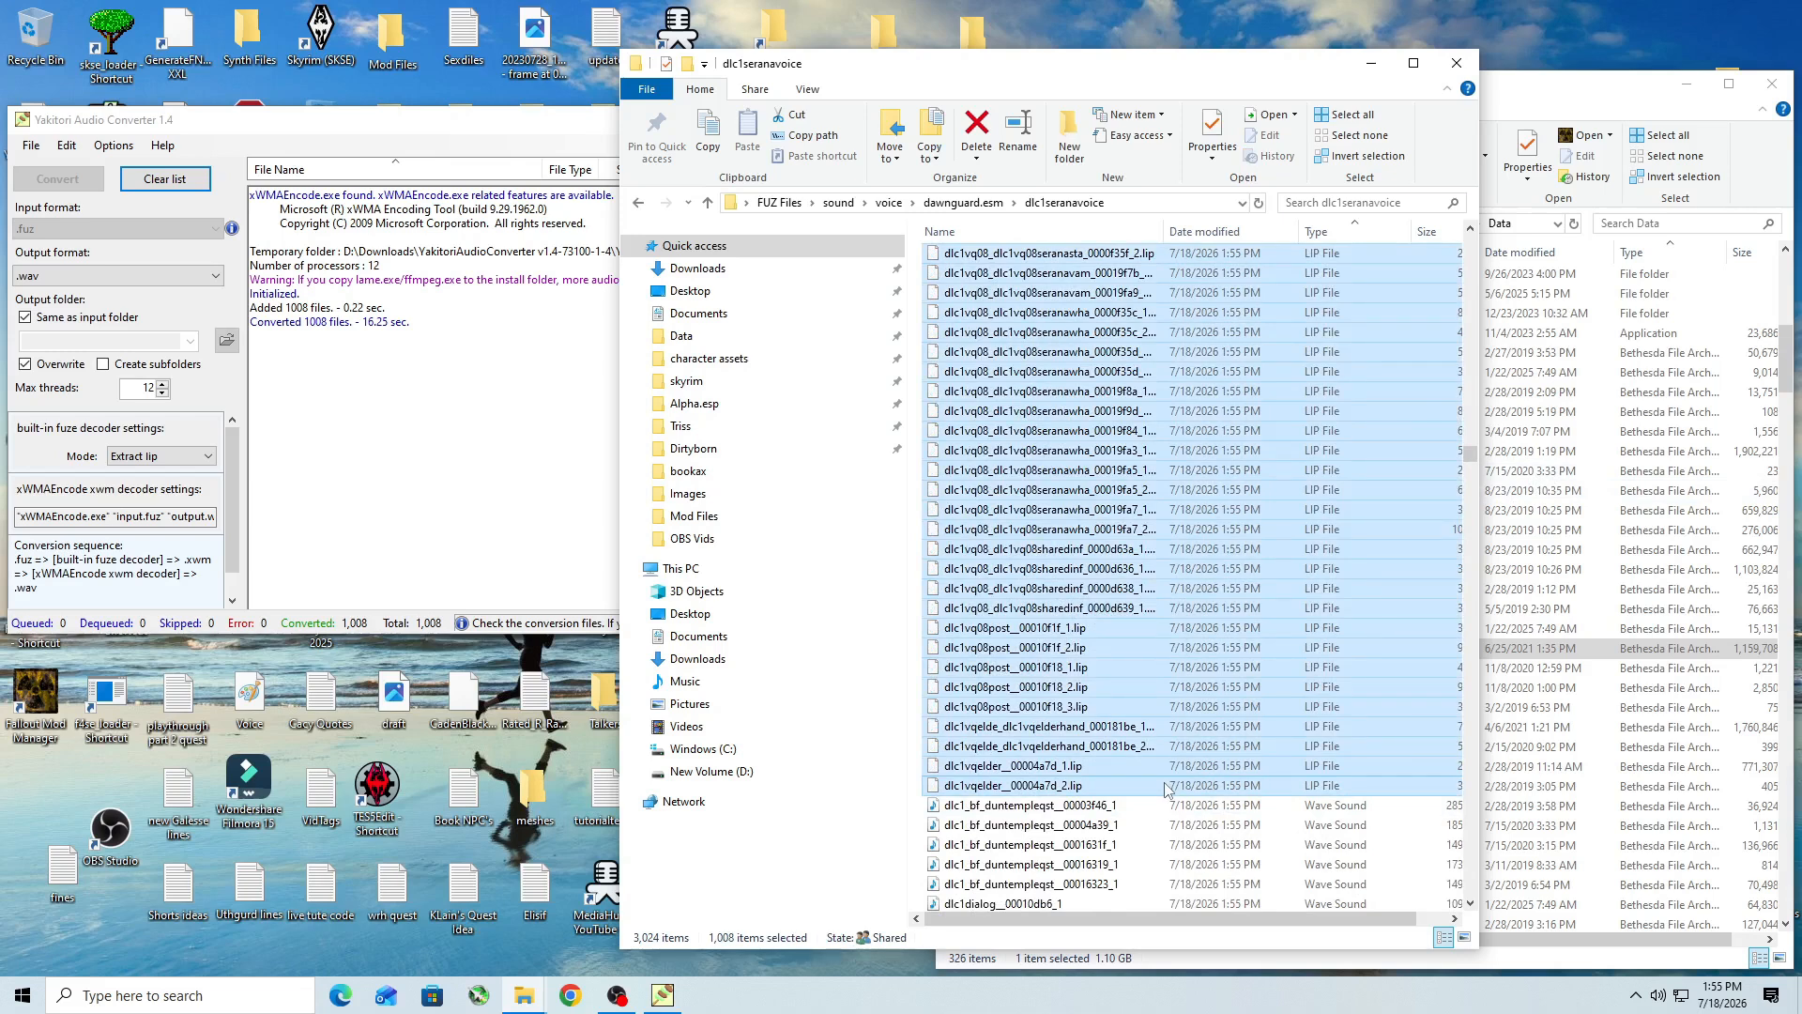
{"action": "key", "text": "Delete"}
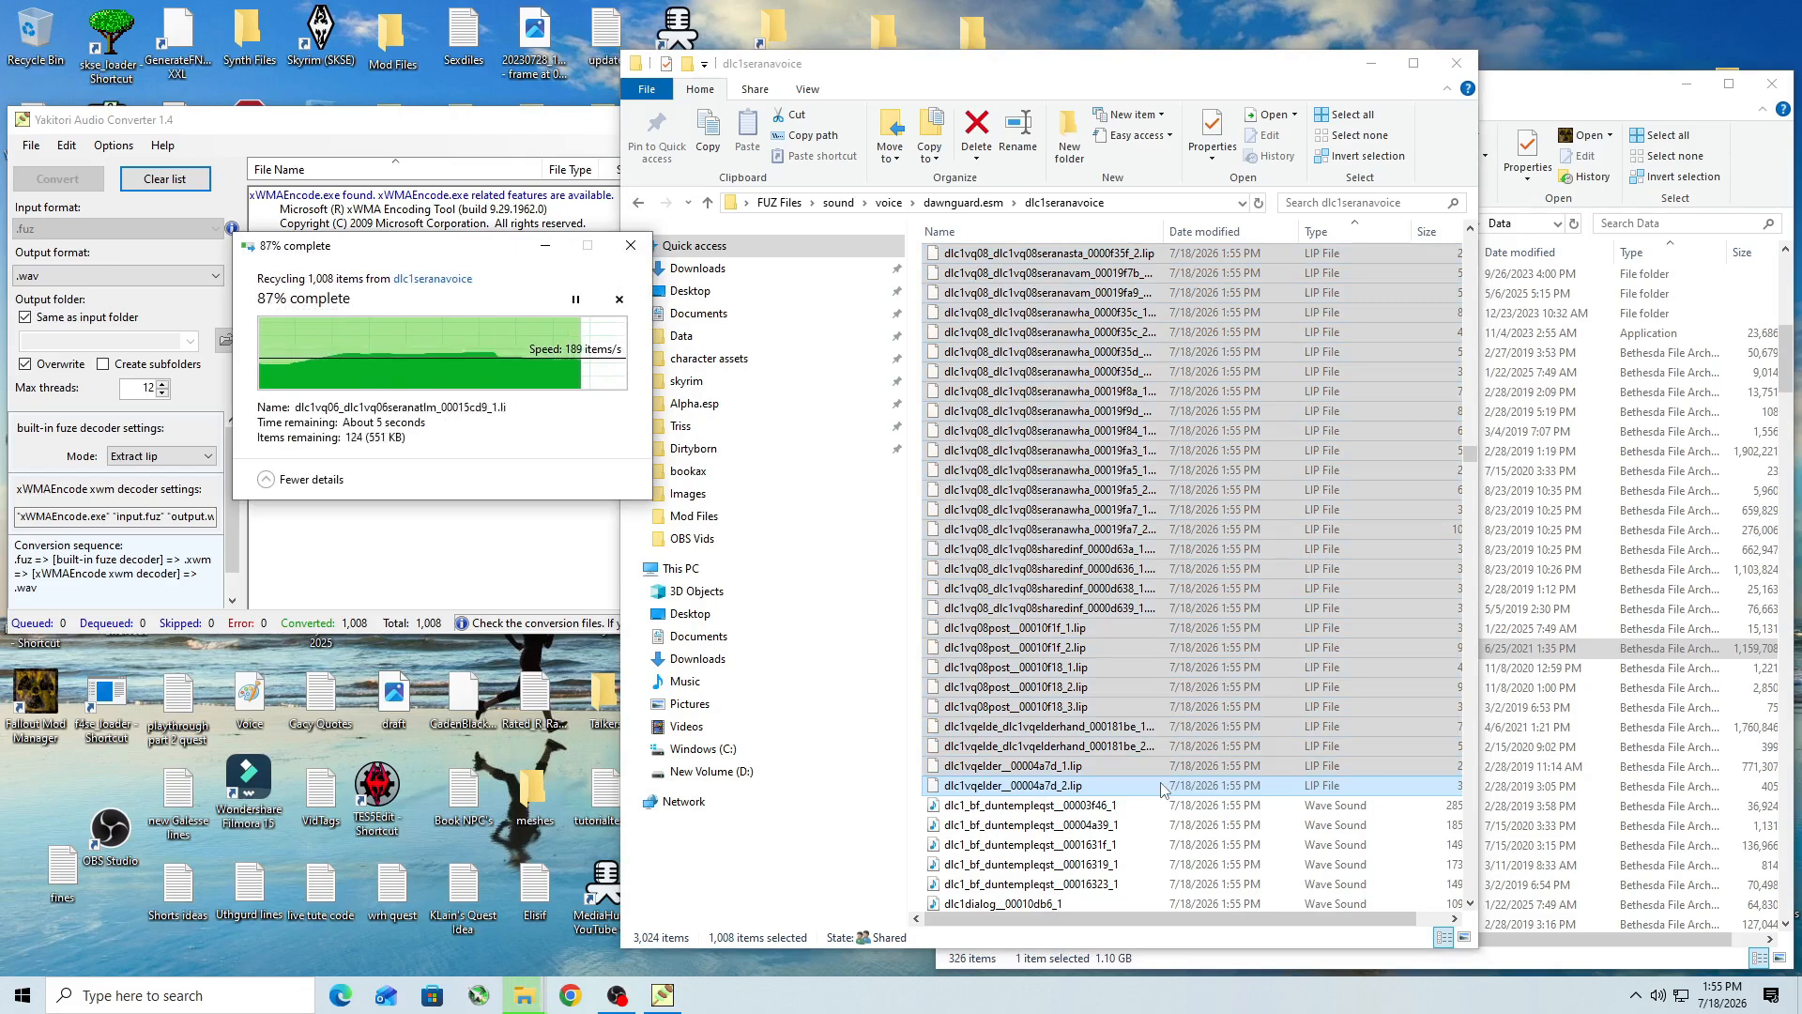
Step: Delete all the original files of the Windows Media Player type, from dlc1_bf_duntempleqst__00003f46_1 through the last file in the folder
{"action": "left_click", "coordinate": [1470, 901]}
{"action": "left_click", "coordinate": [1470, 901]}
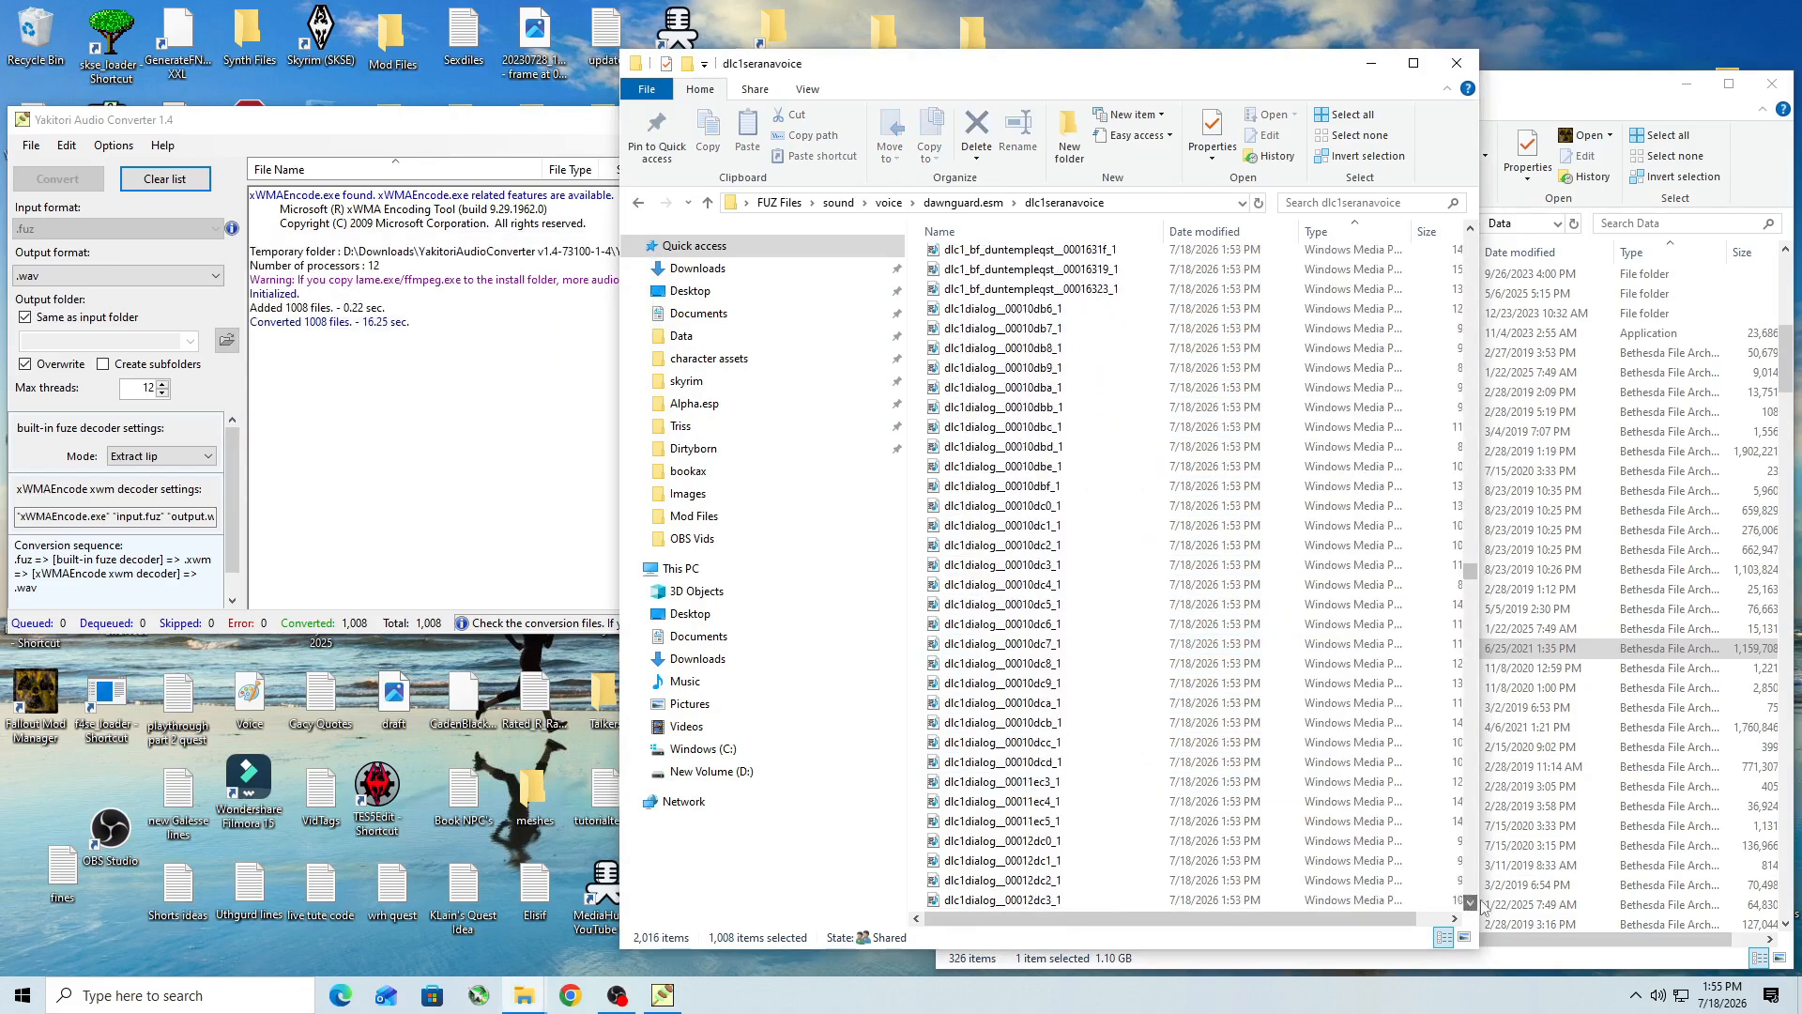
{"action": "scroll", "coordinate": [1387, 570], "scroll_direction": "up", "scroll_amount": 4}
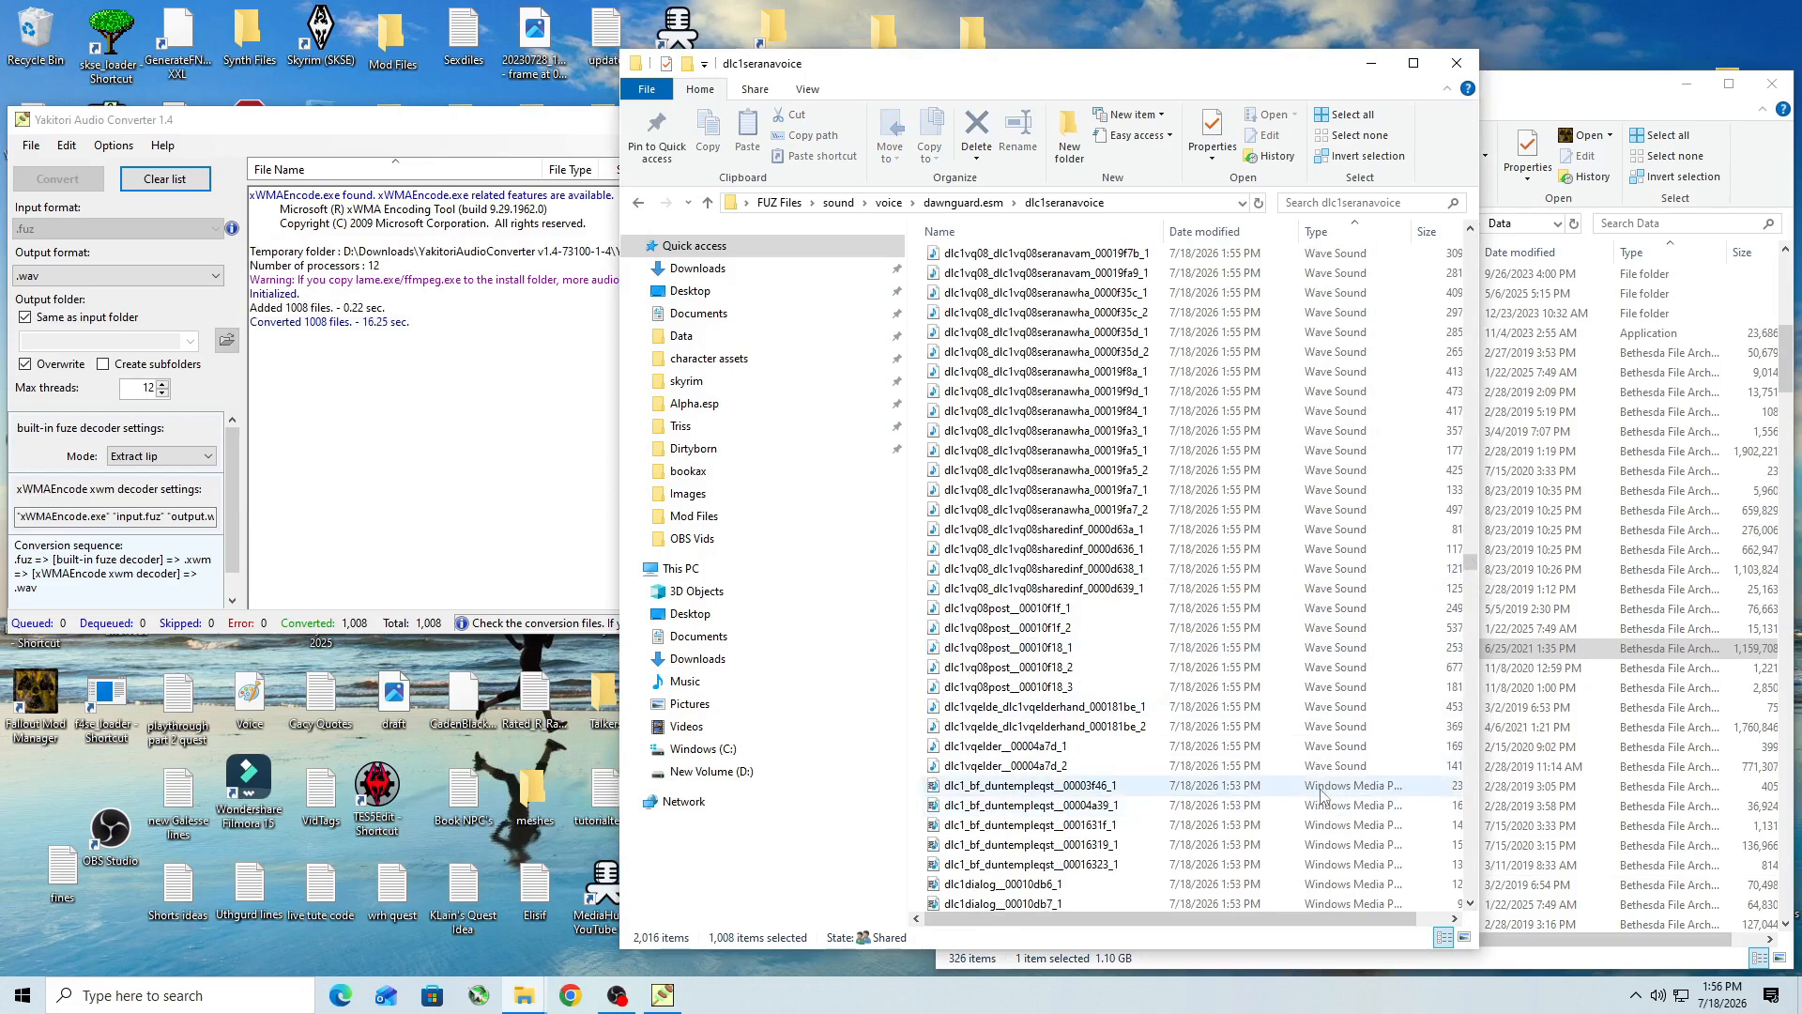
{"action": "left_click", "coordinate": [1329, 786]}
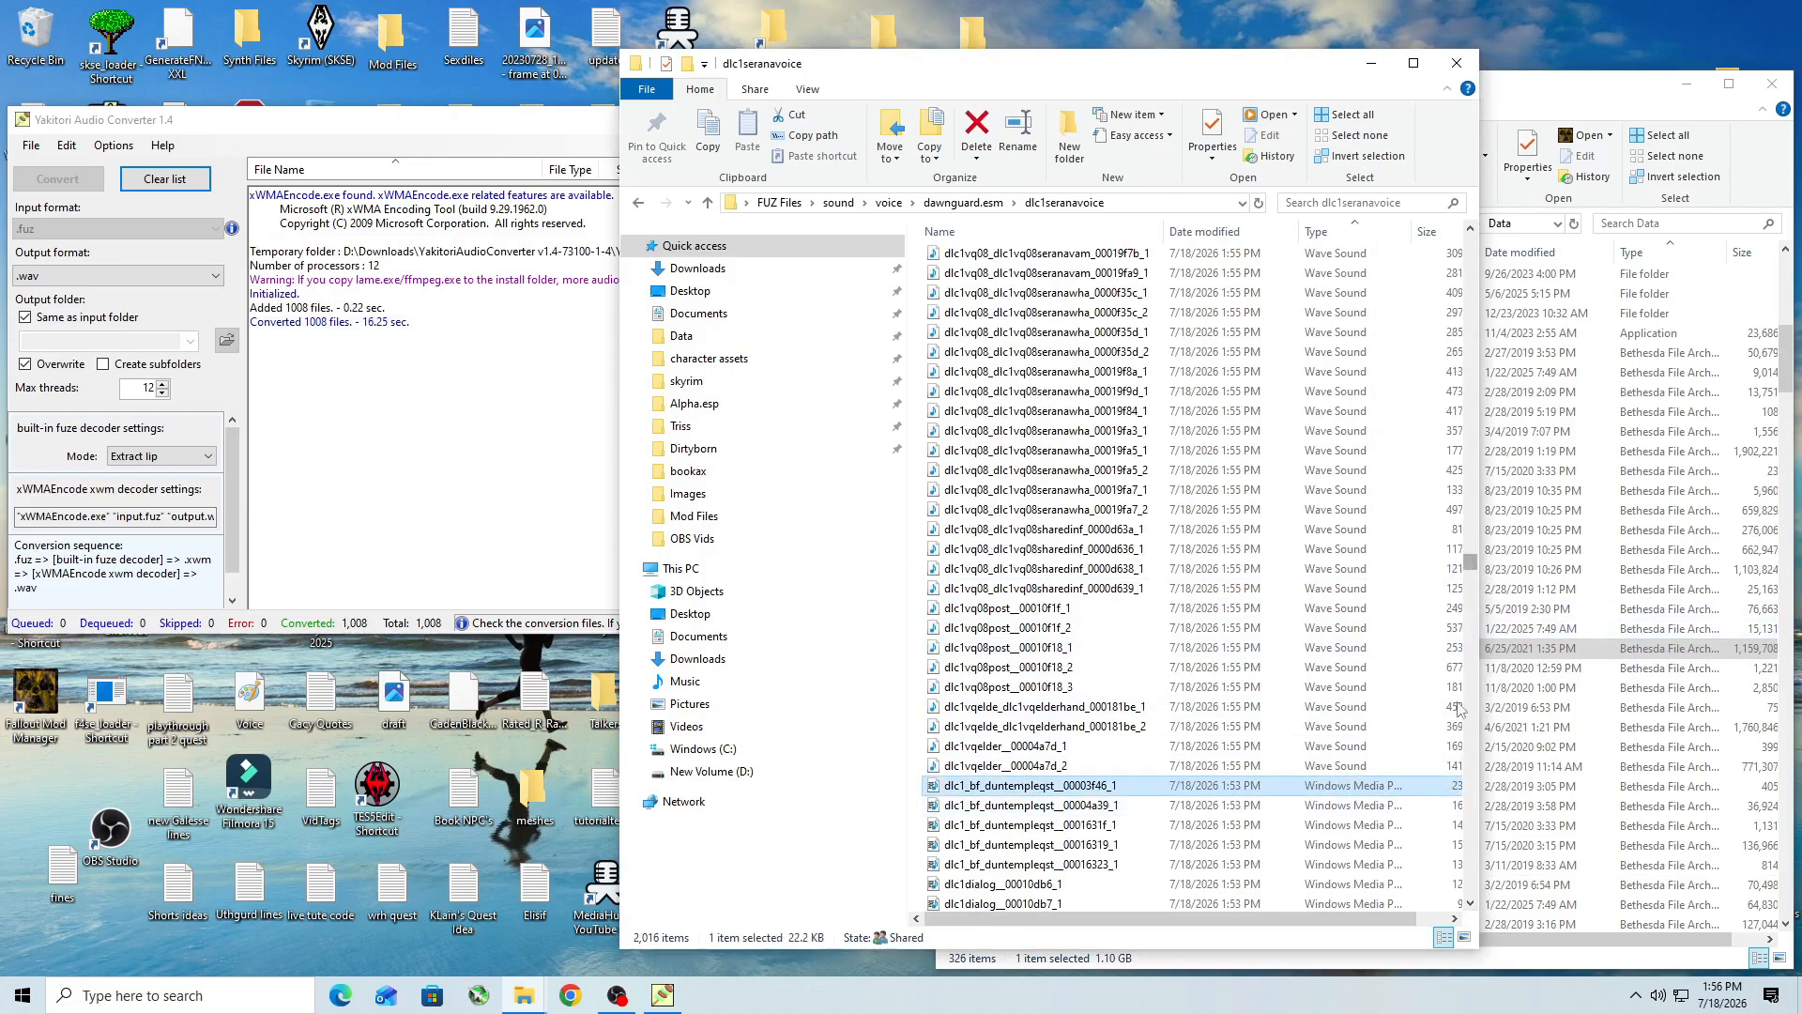
{"action": "left_click_drag", "start_coordinate": [1470, 563], "coordinate": [1480, 897]}
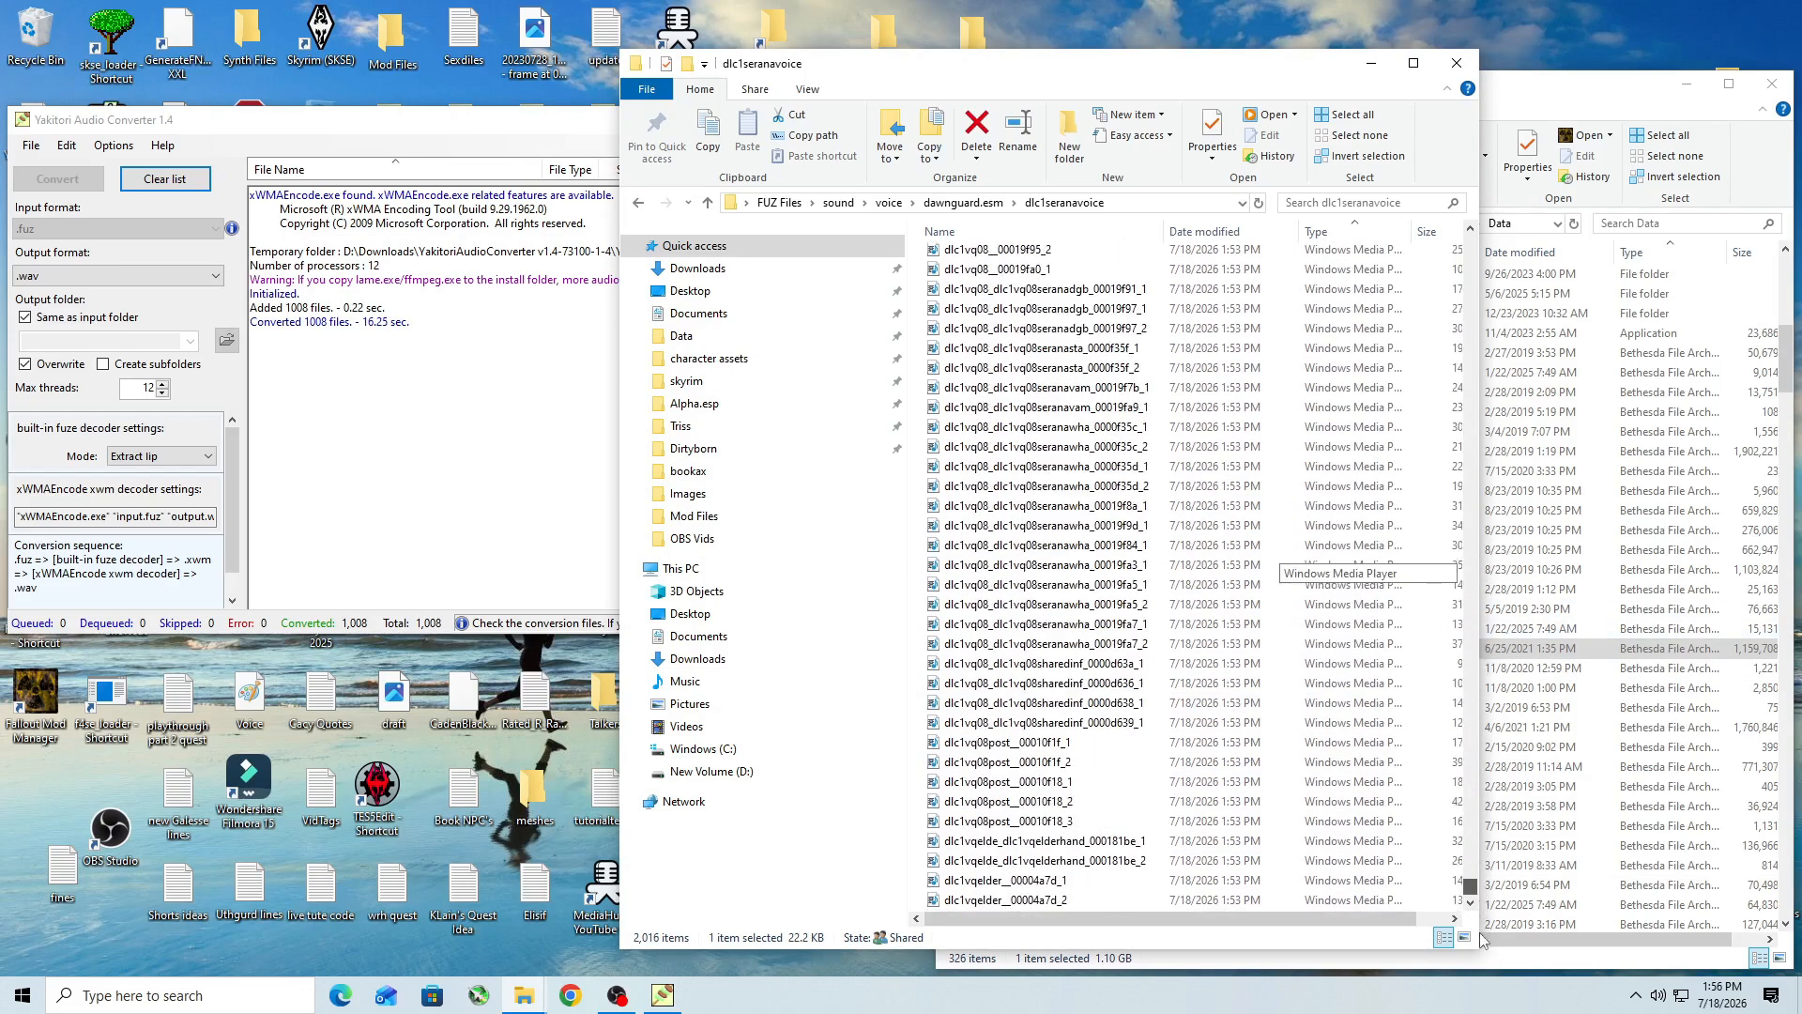
{"action": "left_click", "coordinate": [1164, 903], "text": "shift"}
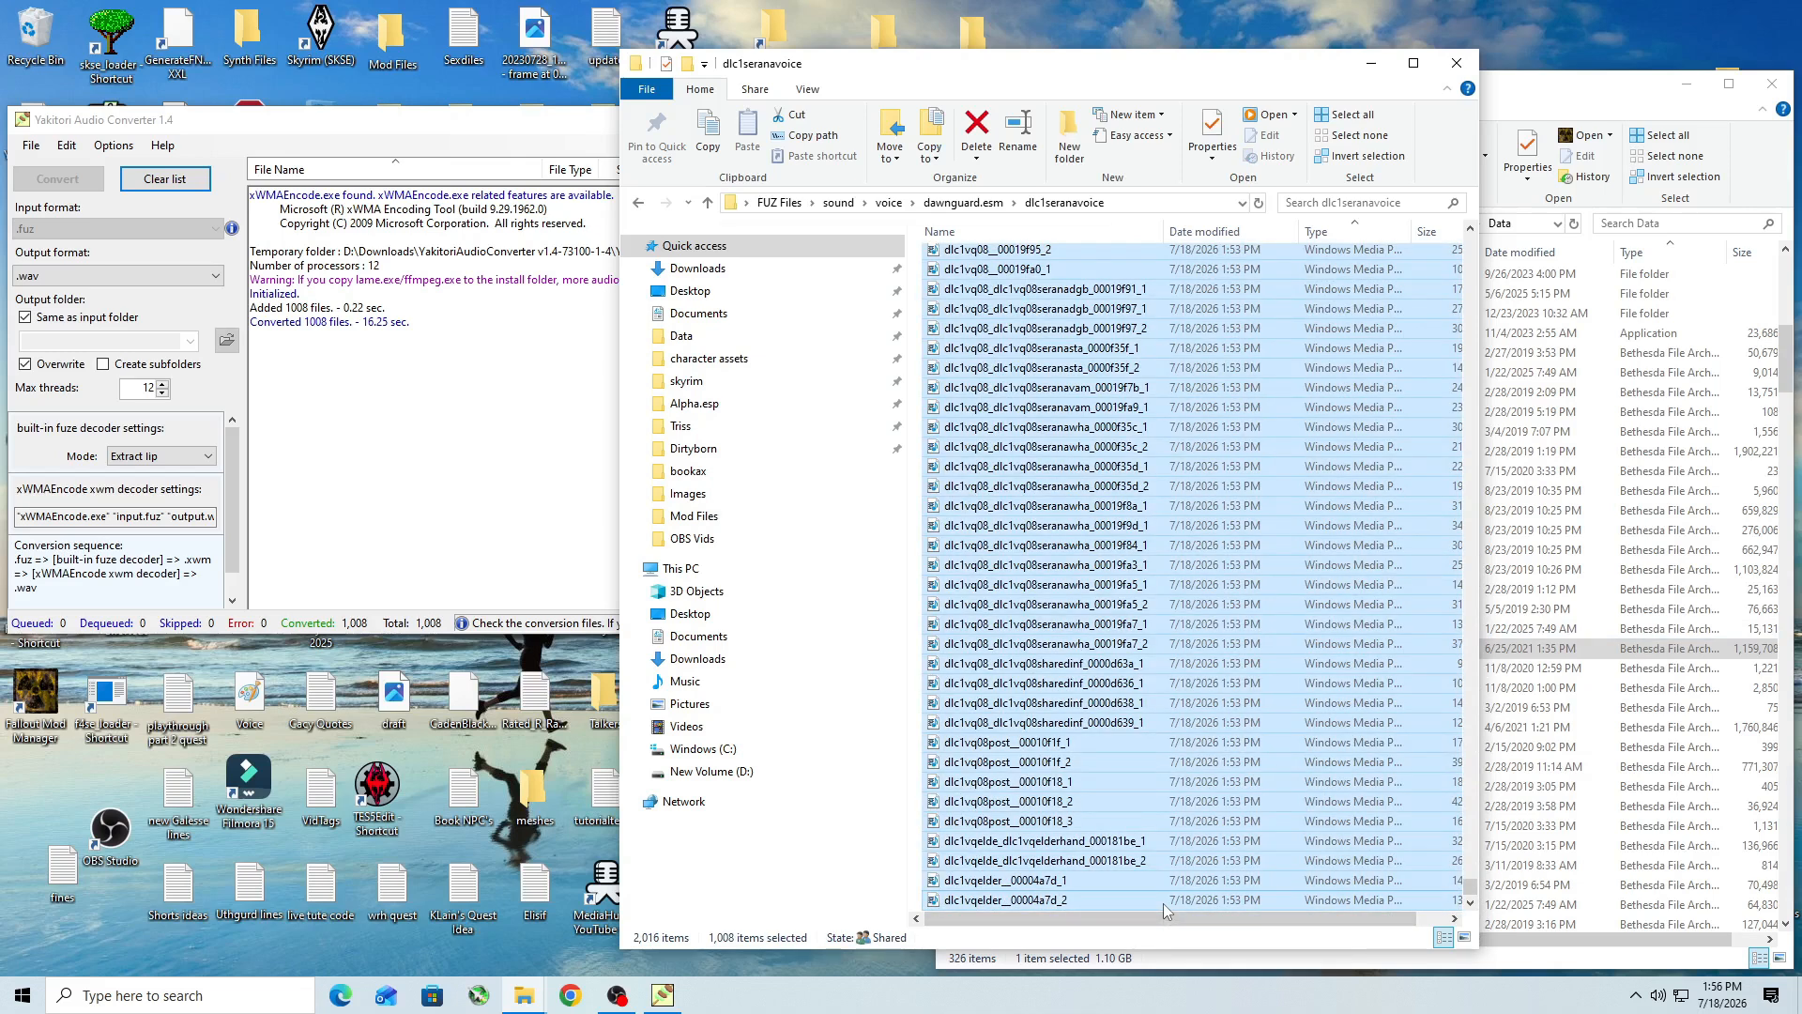
{"action": "key", "text": "Delete"}
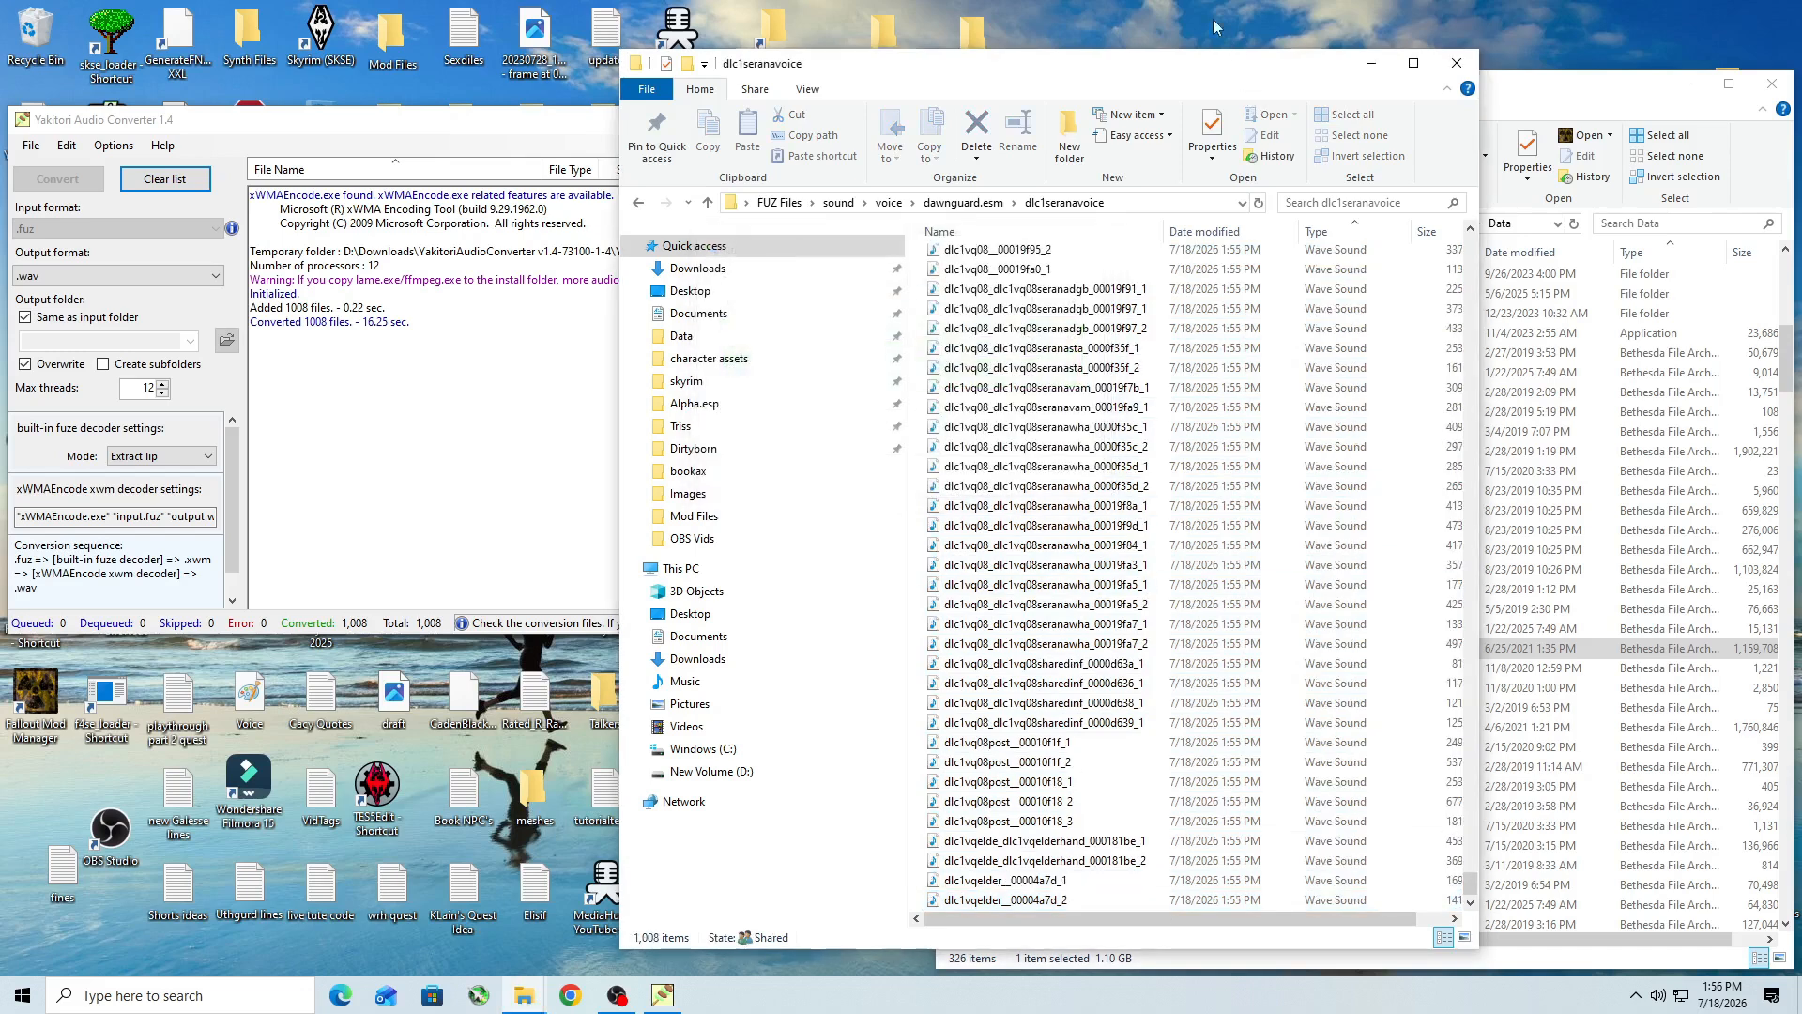
Step: Close Yakitori Audio Converter and bring the dlc1seranavoice folder window to the front
{"action": "left_click", "coordinate": [568, 120]}
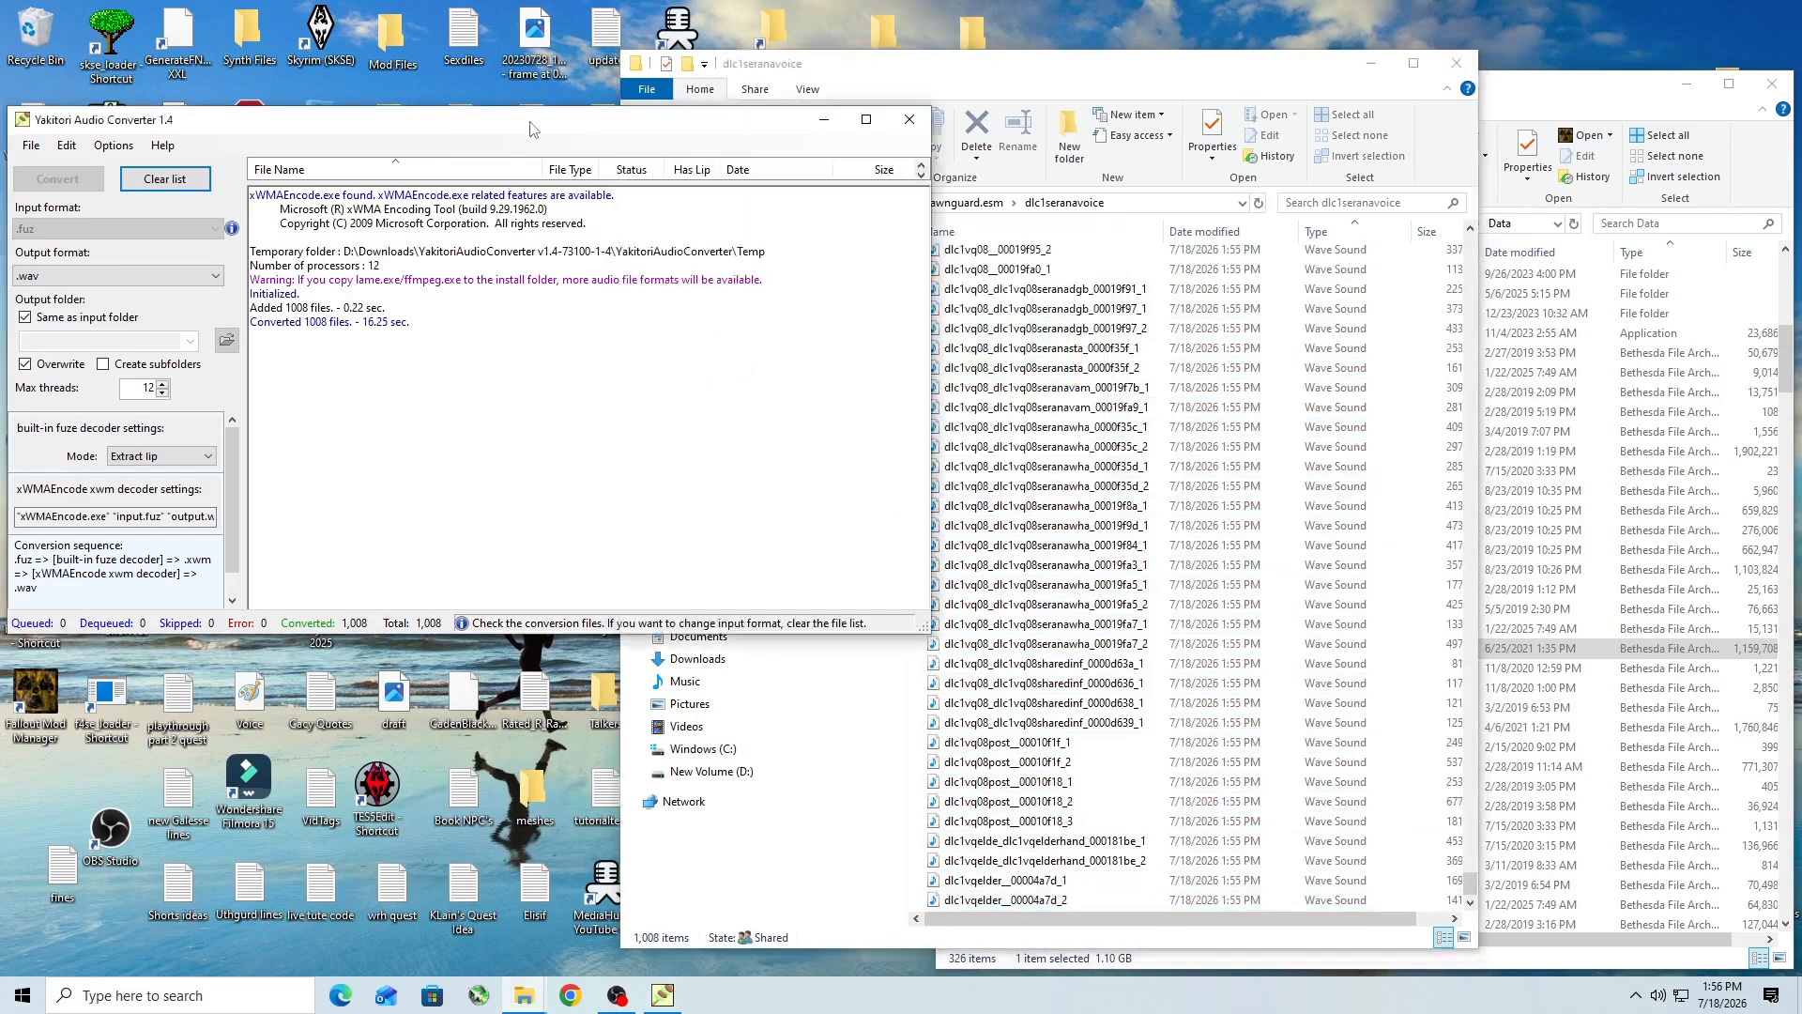
{"action": "left_click", "coordinate": [909, 122]}
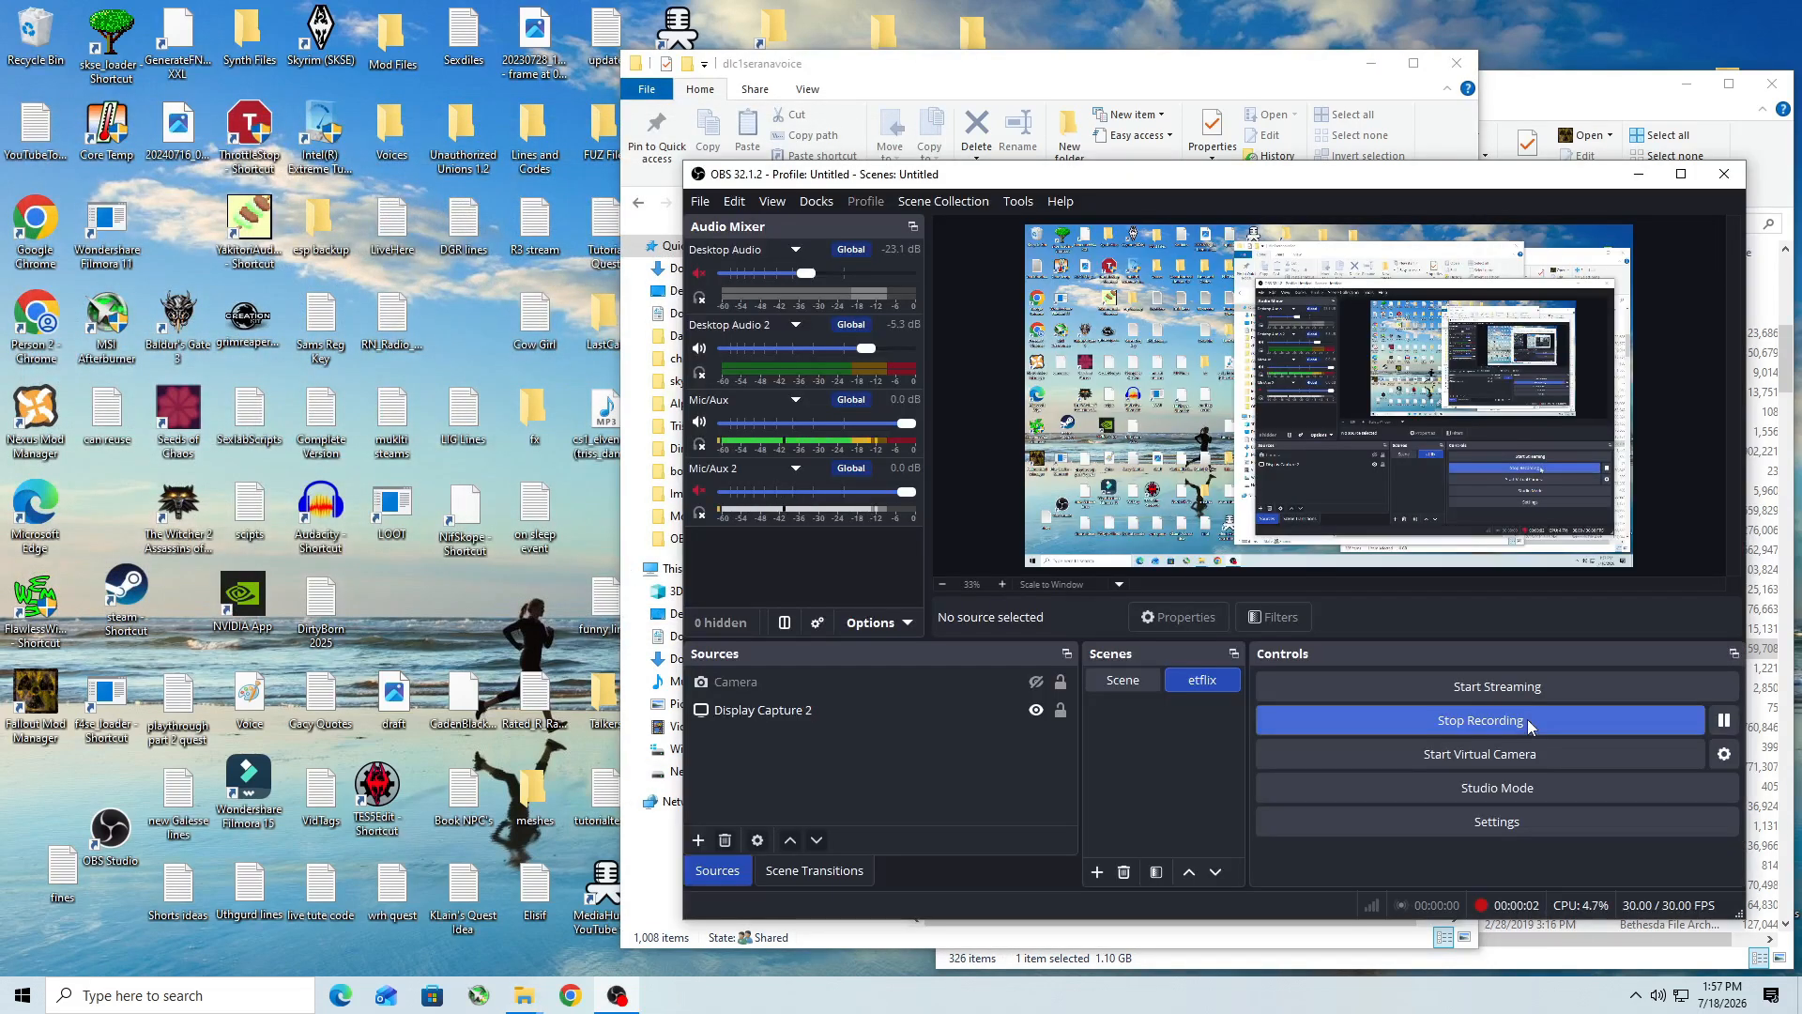
{"action": "left_click", "coordinate": [1079, 91]}
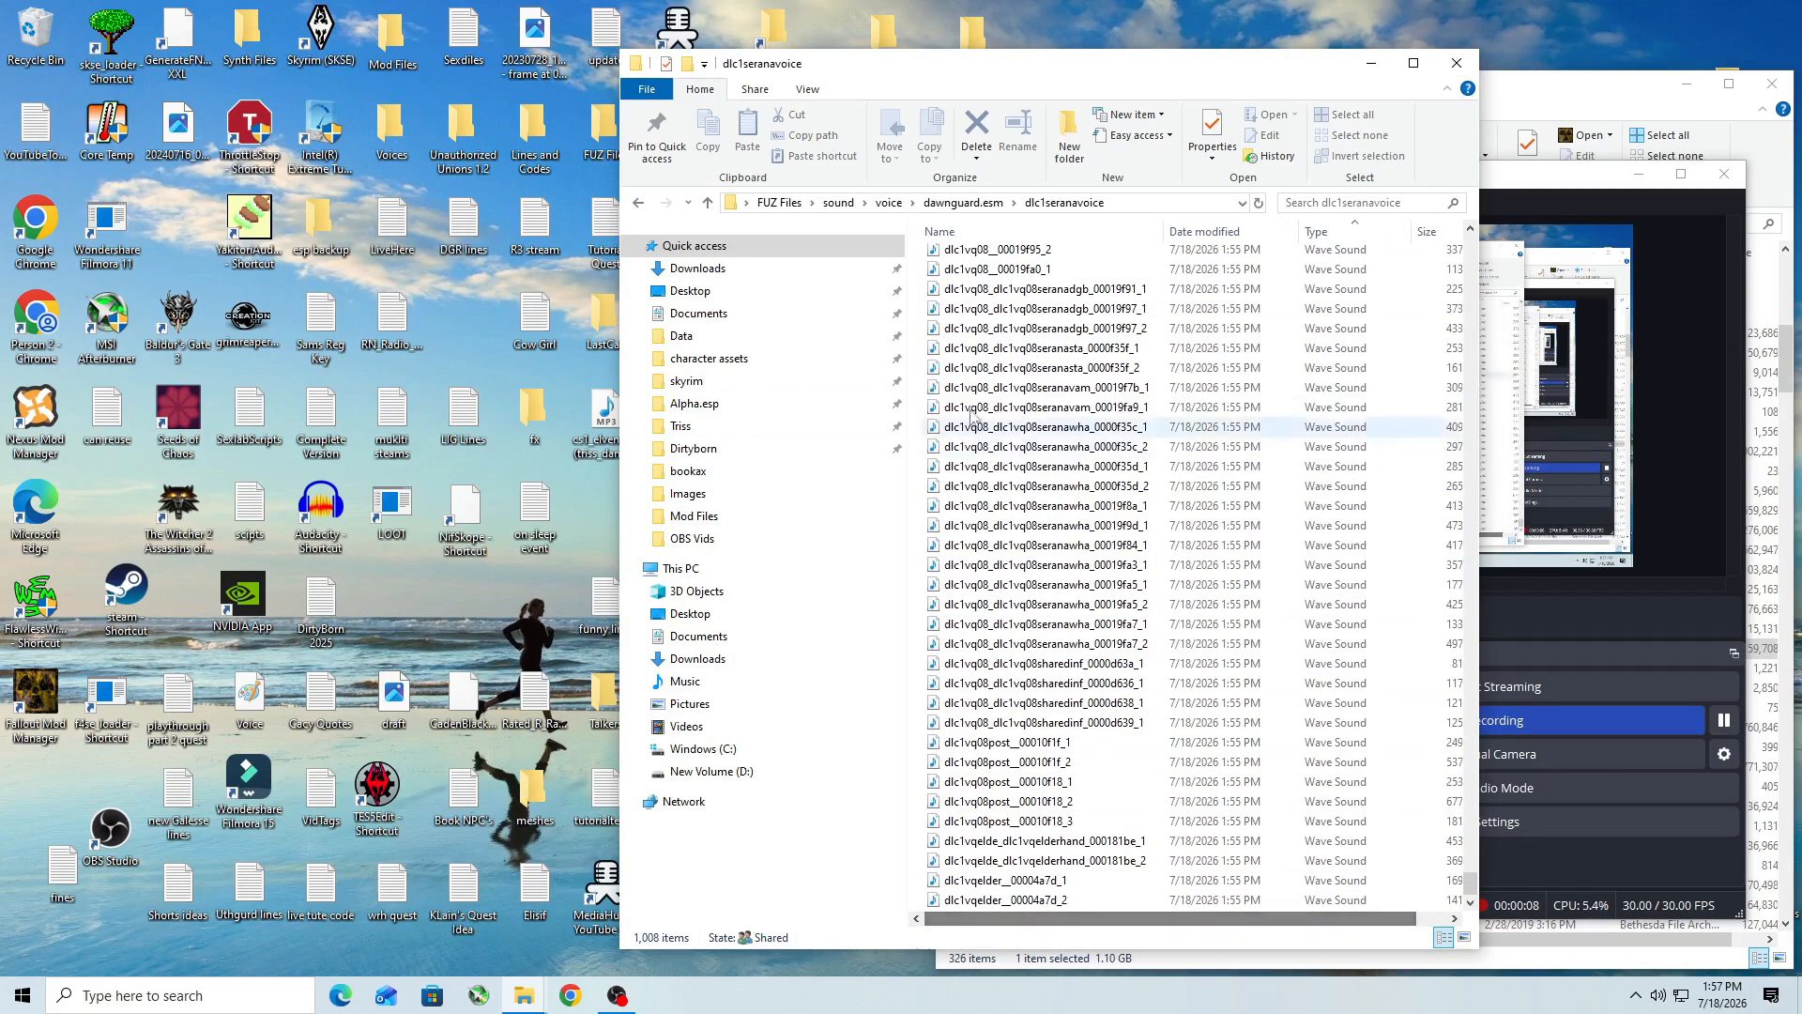
Step: Play the converted voice files dlc1vq08__00019f95_2 and dlc1vq08_dlc1vq08seranadgb_00019f97_2 to check their audio
{"action": "double_click", "coordinate": [1021, 252]}
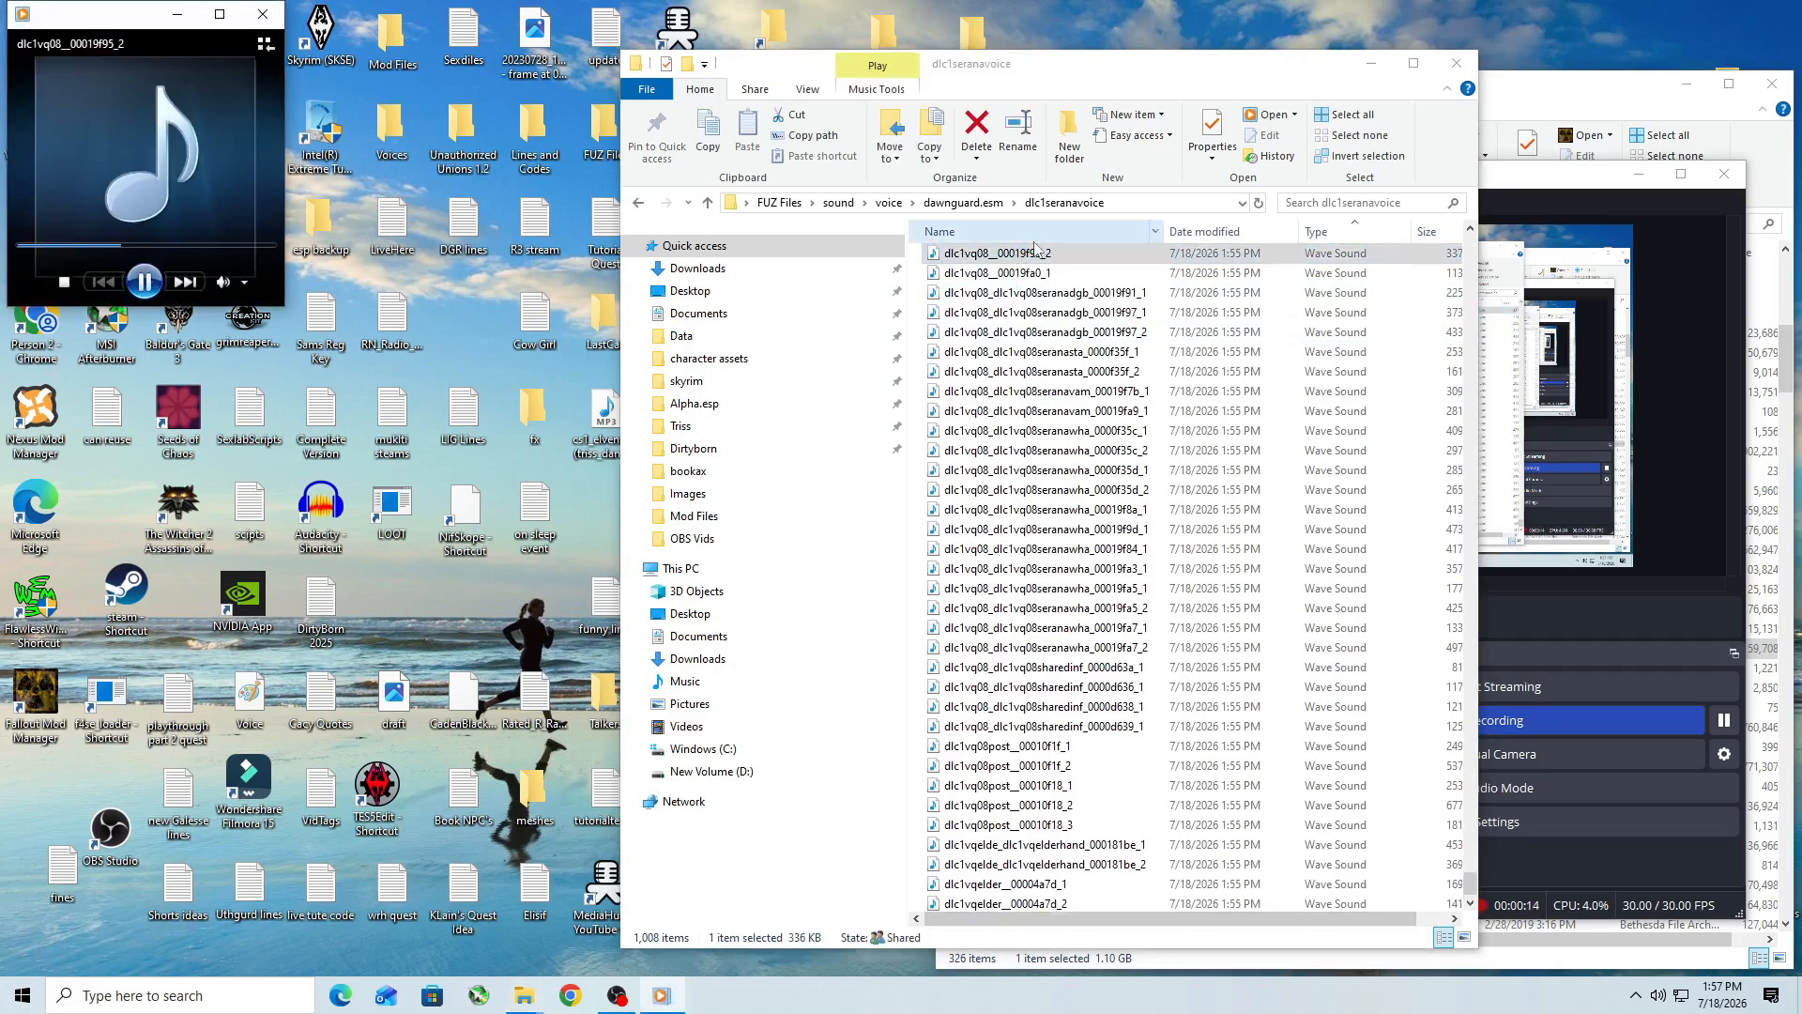
{"action": "double_click", "coordinate": [1141, 335]}
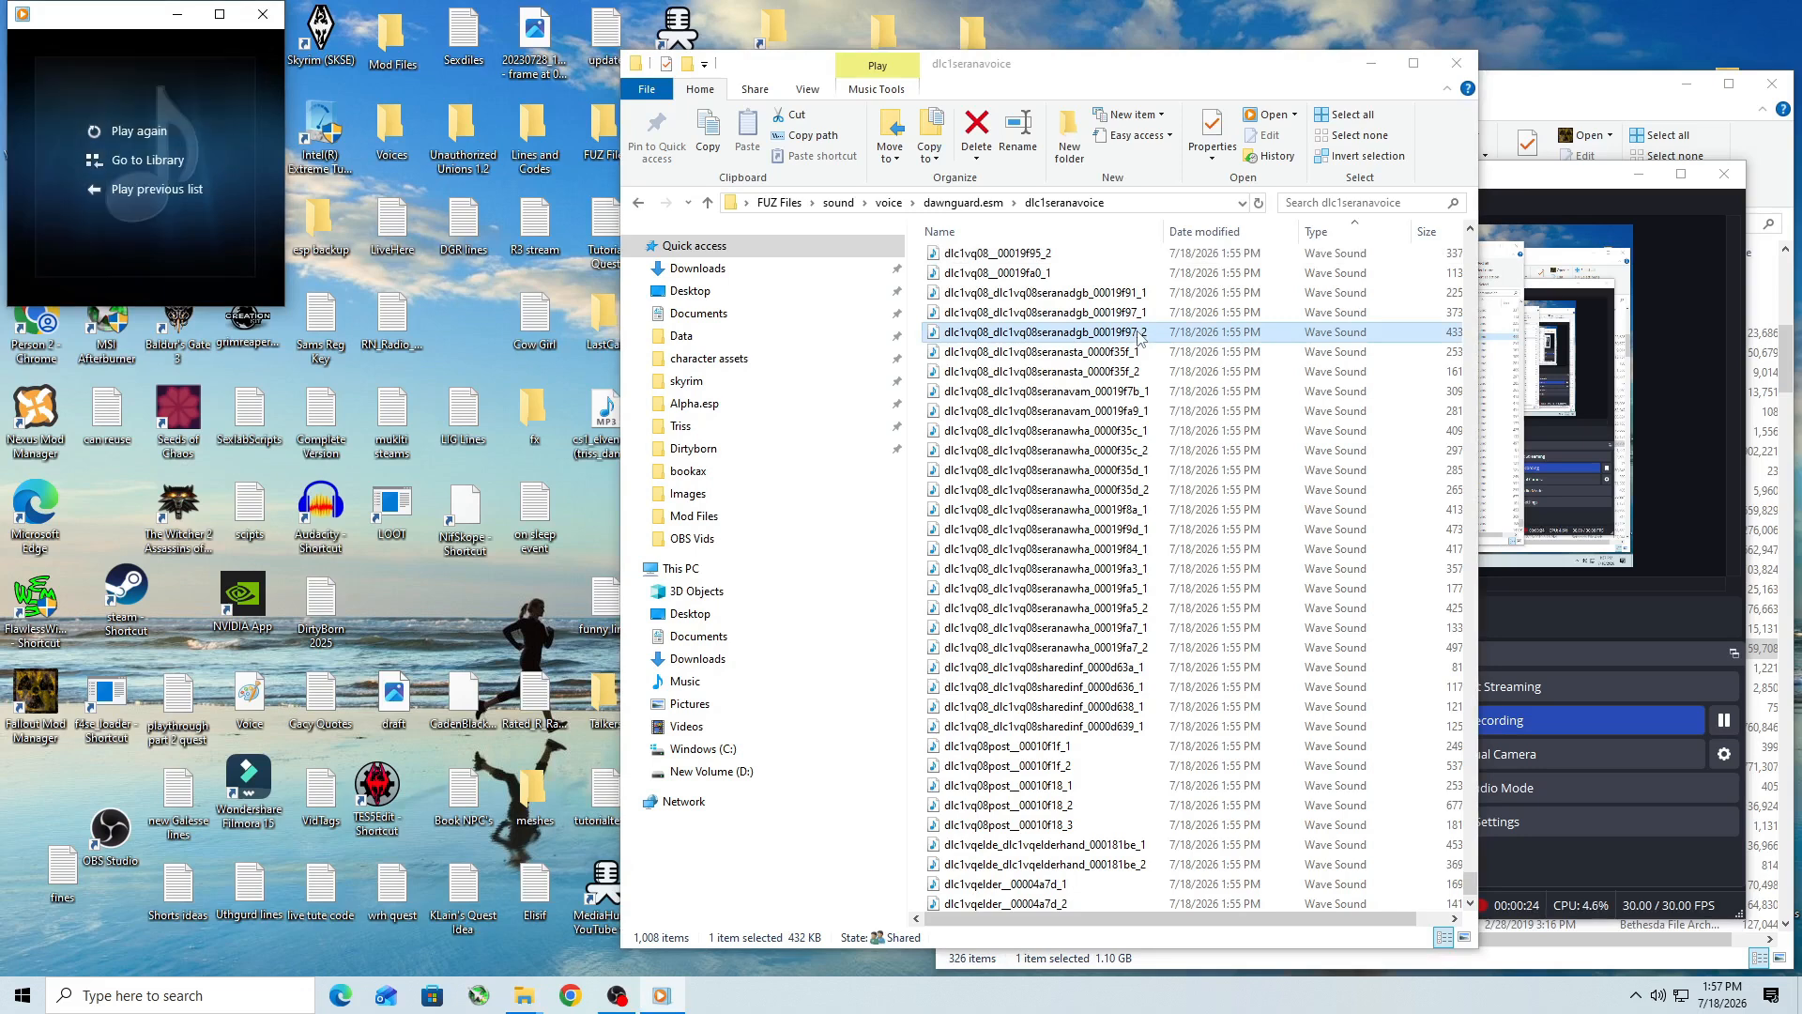
Step: Sort the wave files by size in descending order, play dlc1npccommentary01__00004b83_1, and close the media player
{"action": "right_click", "coordinate": [1217, 233]}
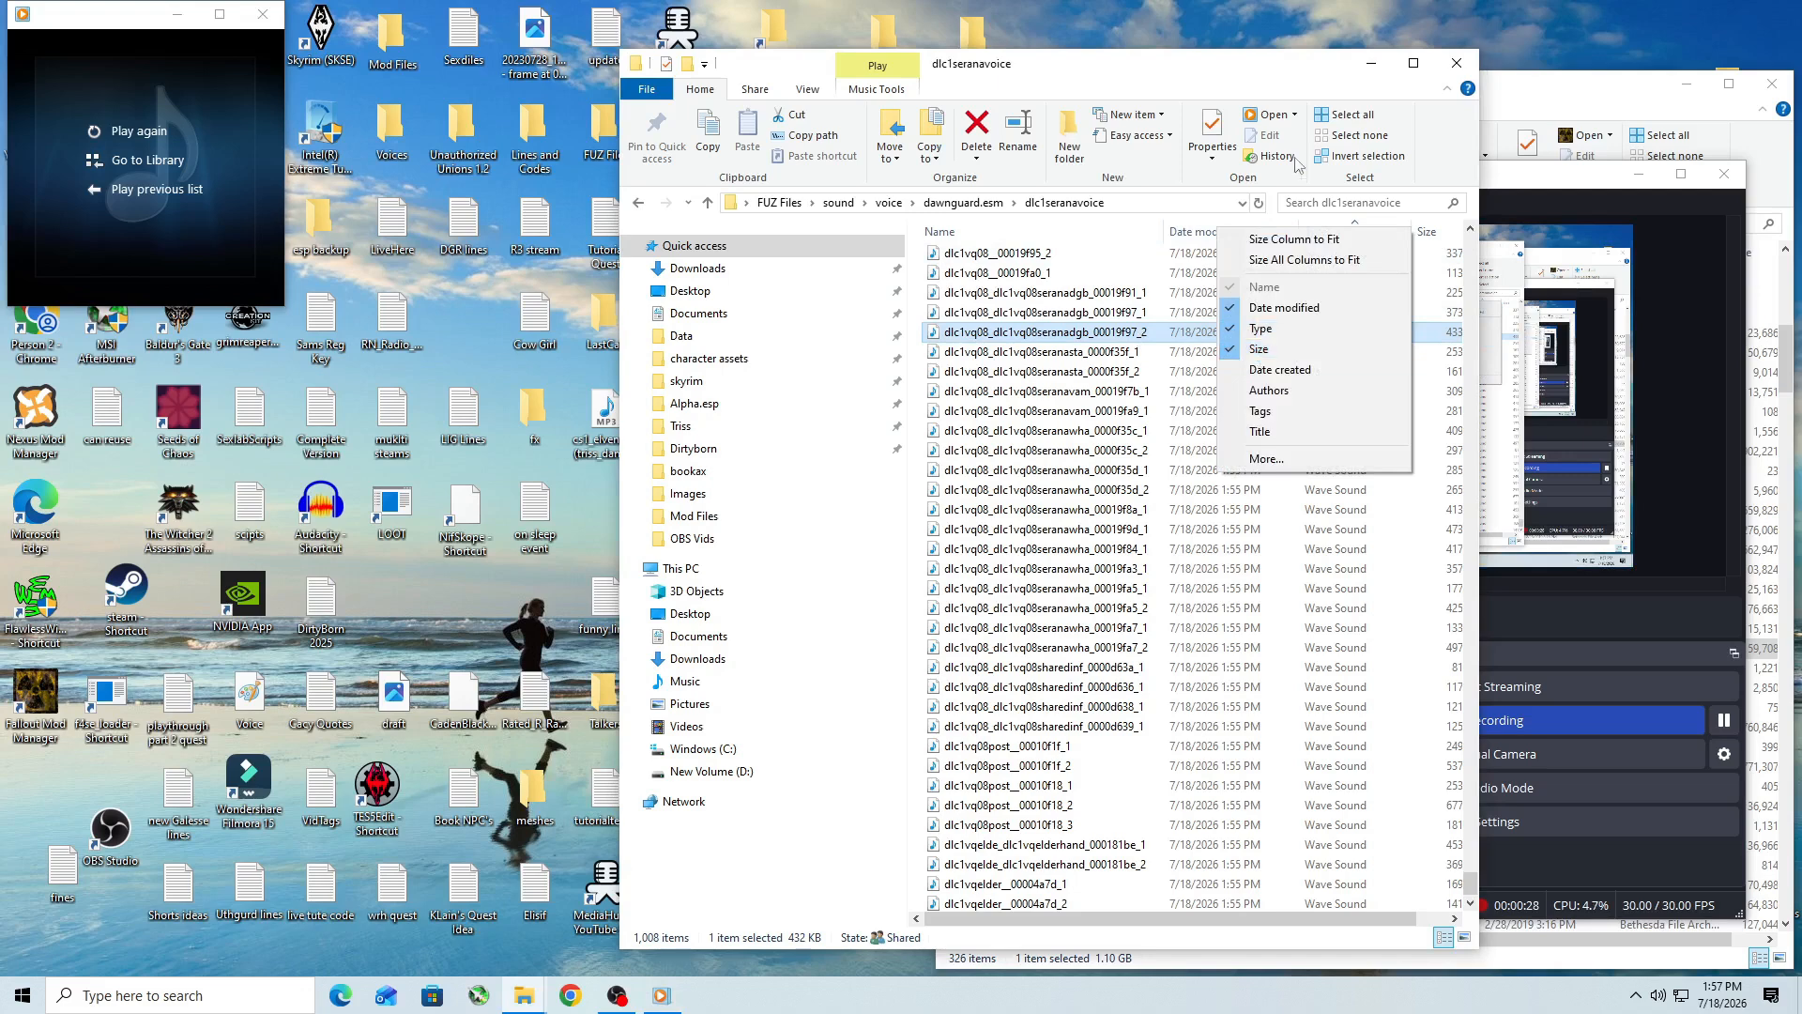
{"action": "left_click", "coordinate": [1298, 79]}
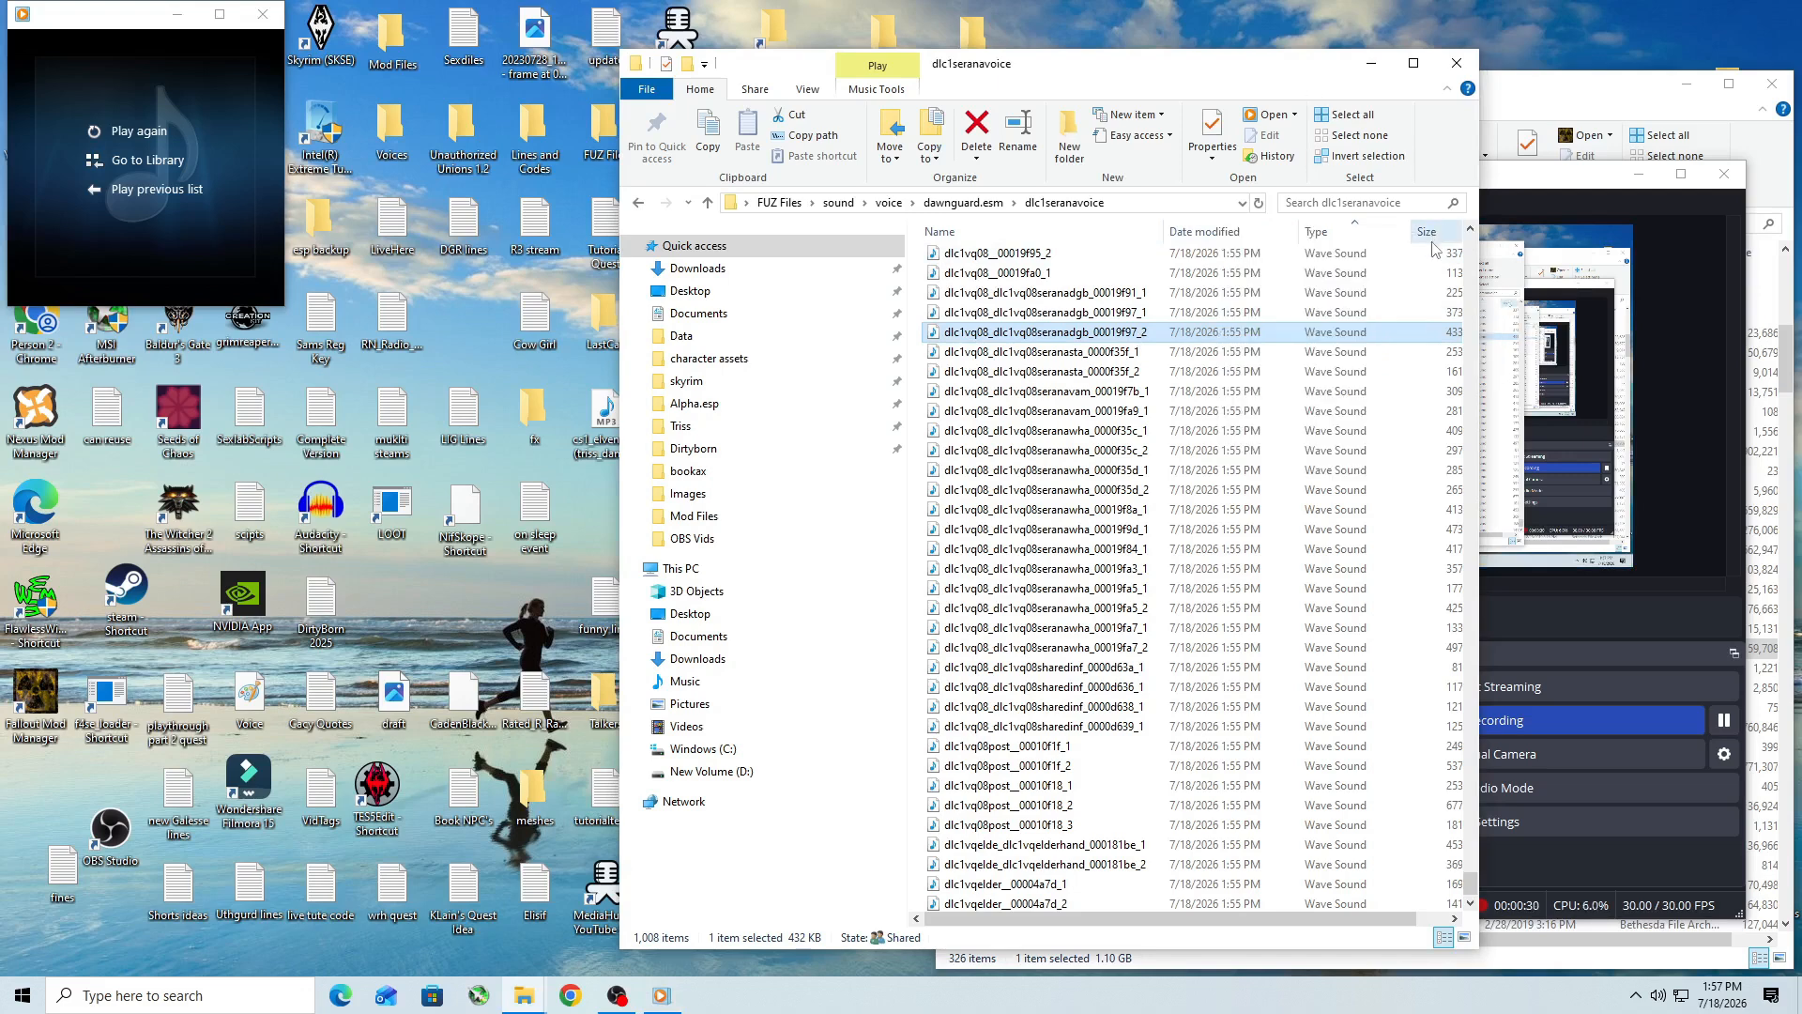
{"action": "left_click_drag", "start_coordinate": [1033, 919], "coordinate": [1067, 919]}
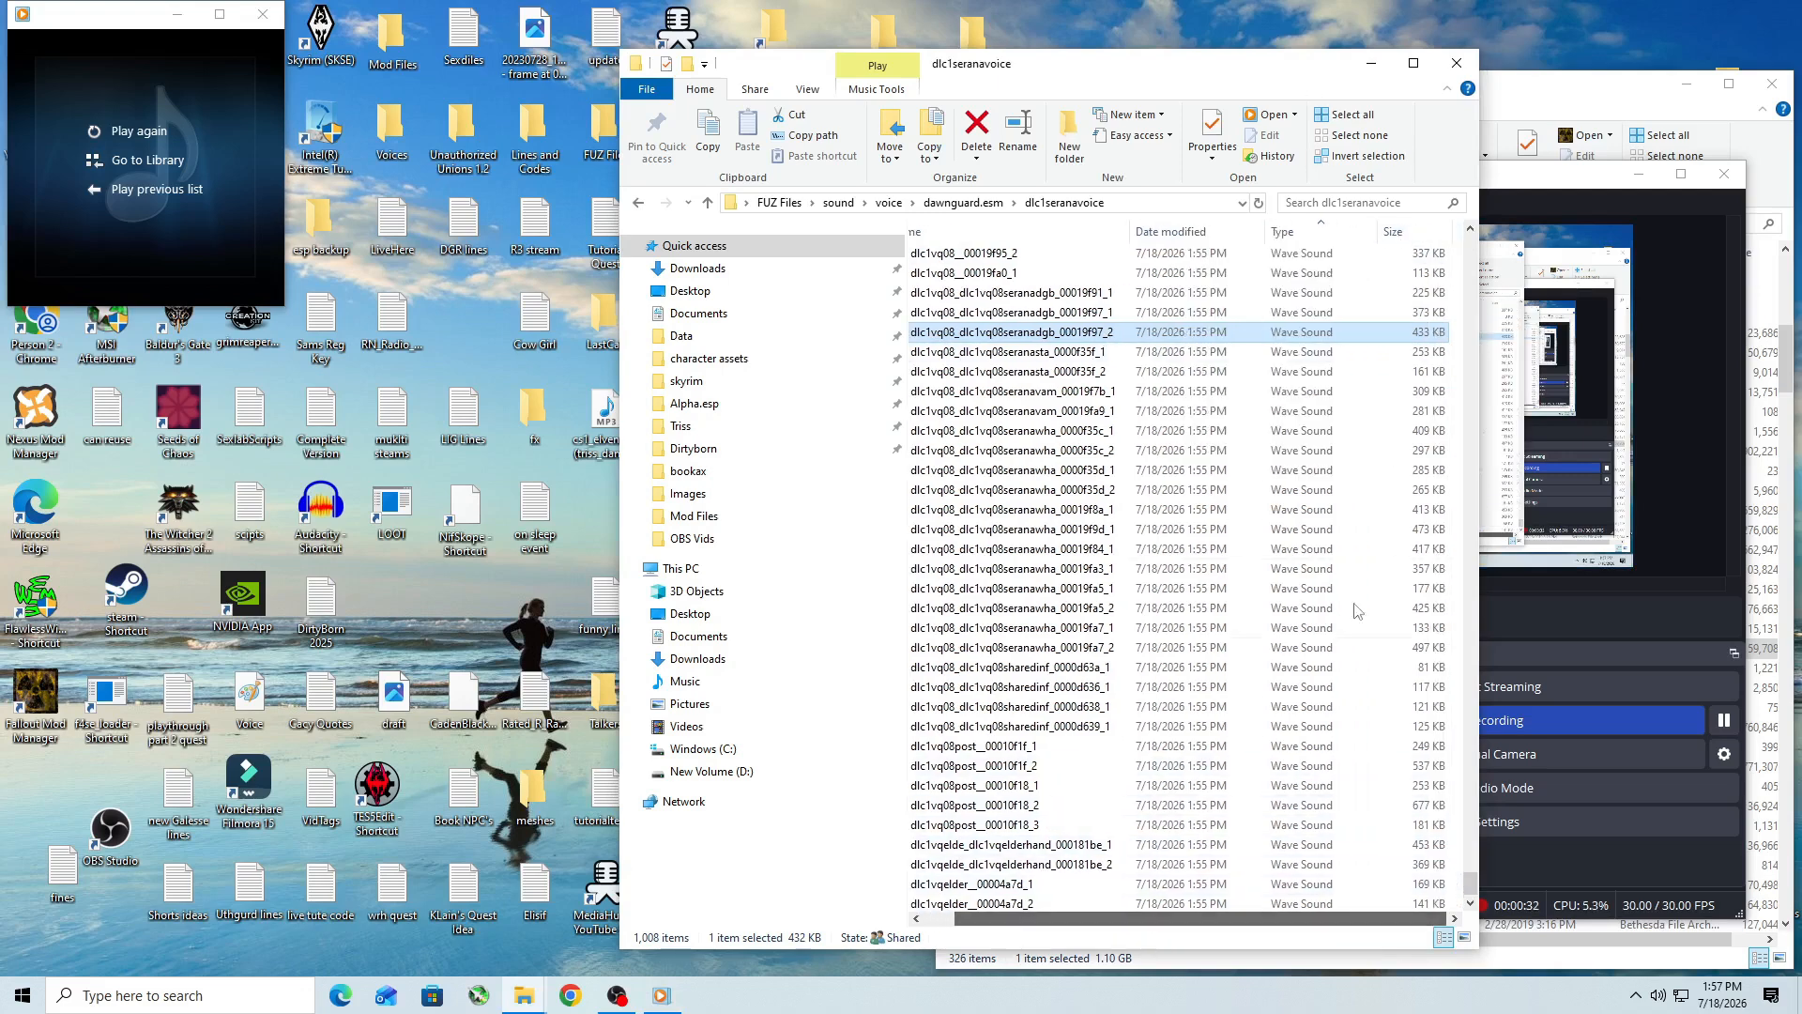
{"action": "left_click", "coordinate": [1393, 232]}
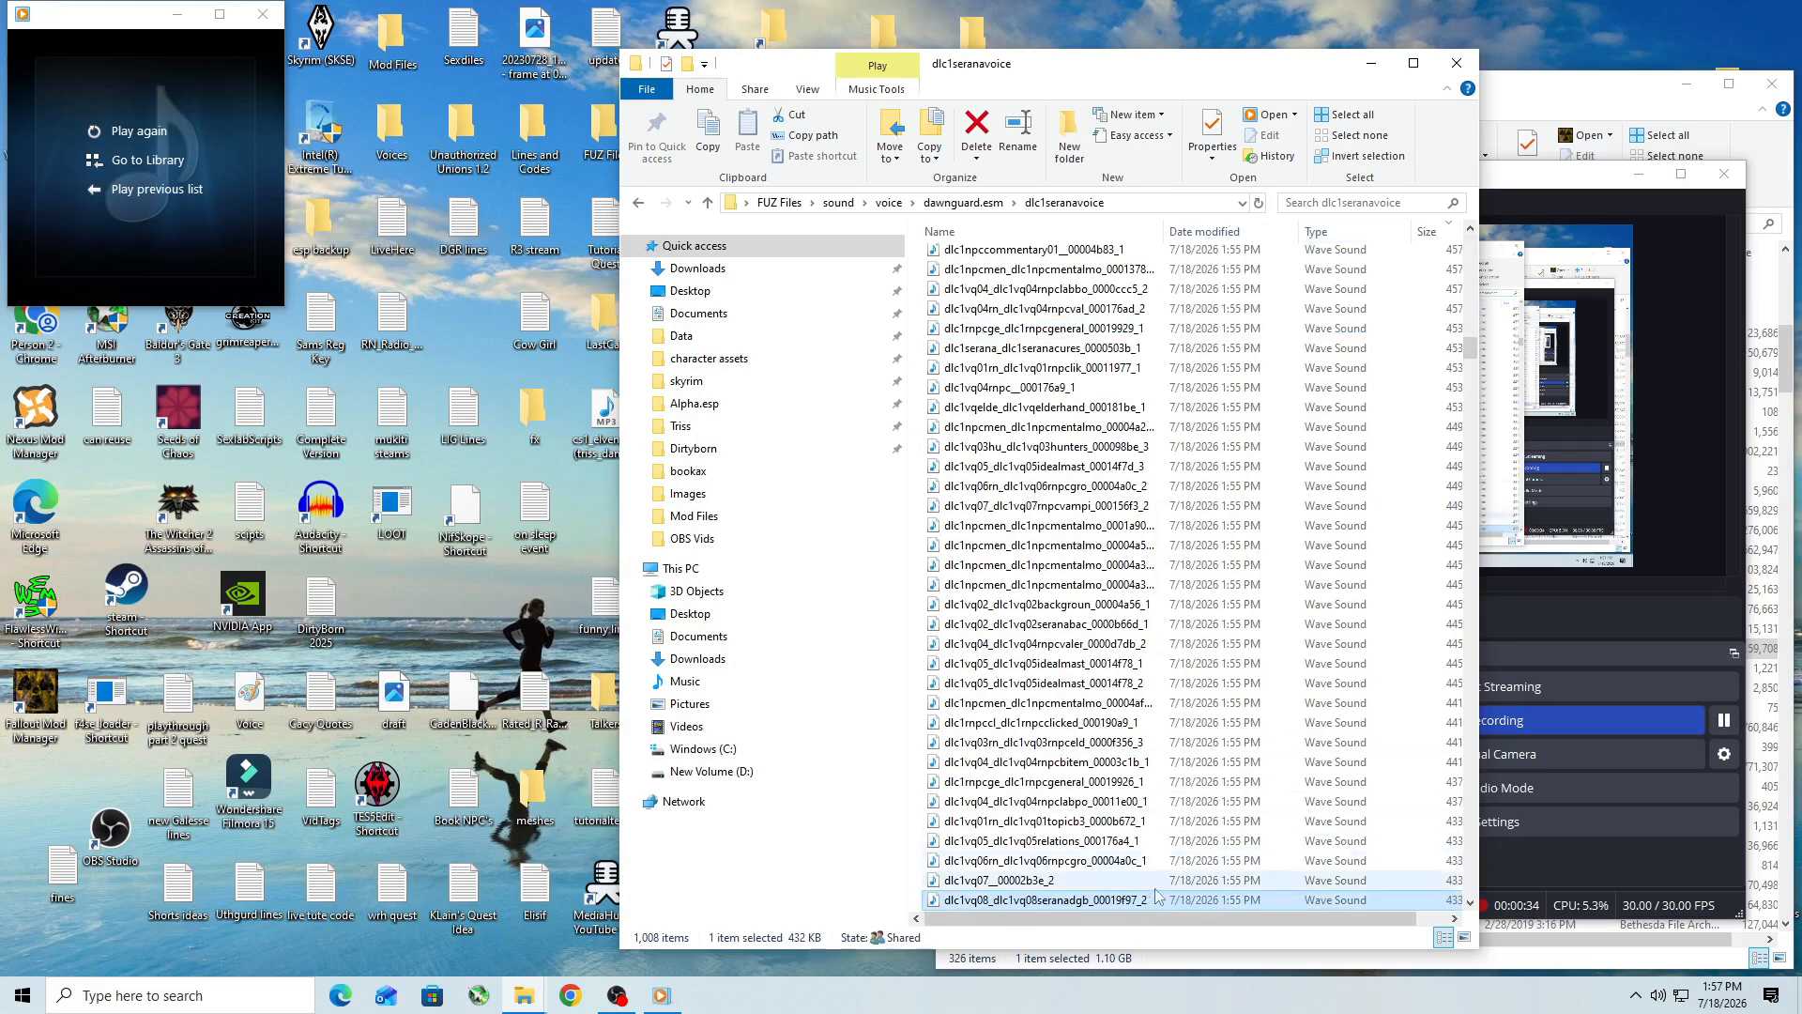
{"action": "left_click_drag", "start_coordinate": [1089, 919], "coordinate": [1187, 916]}
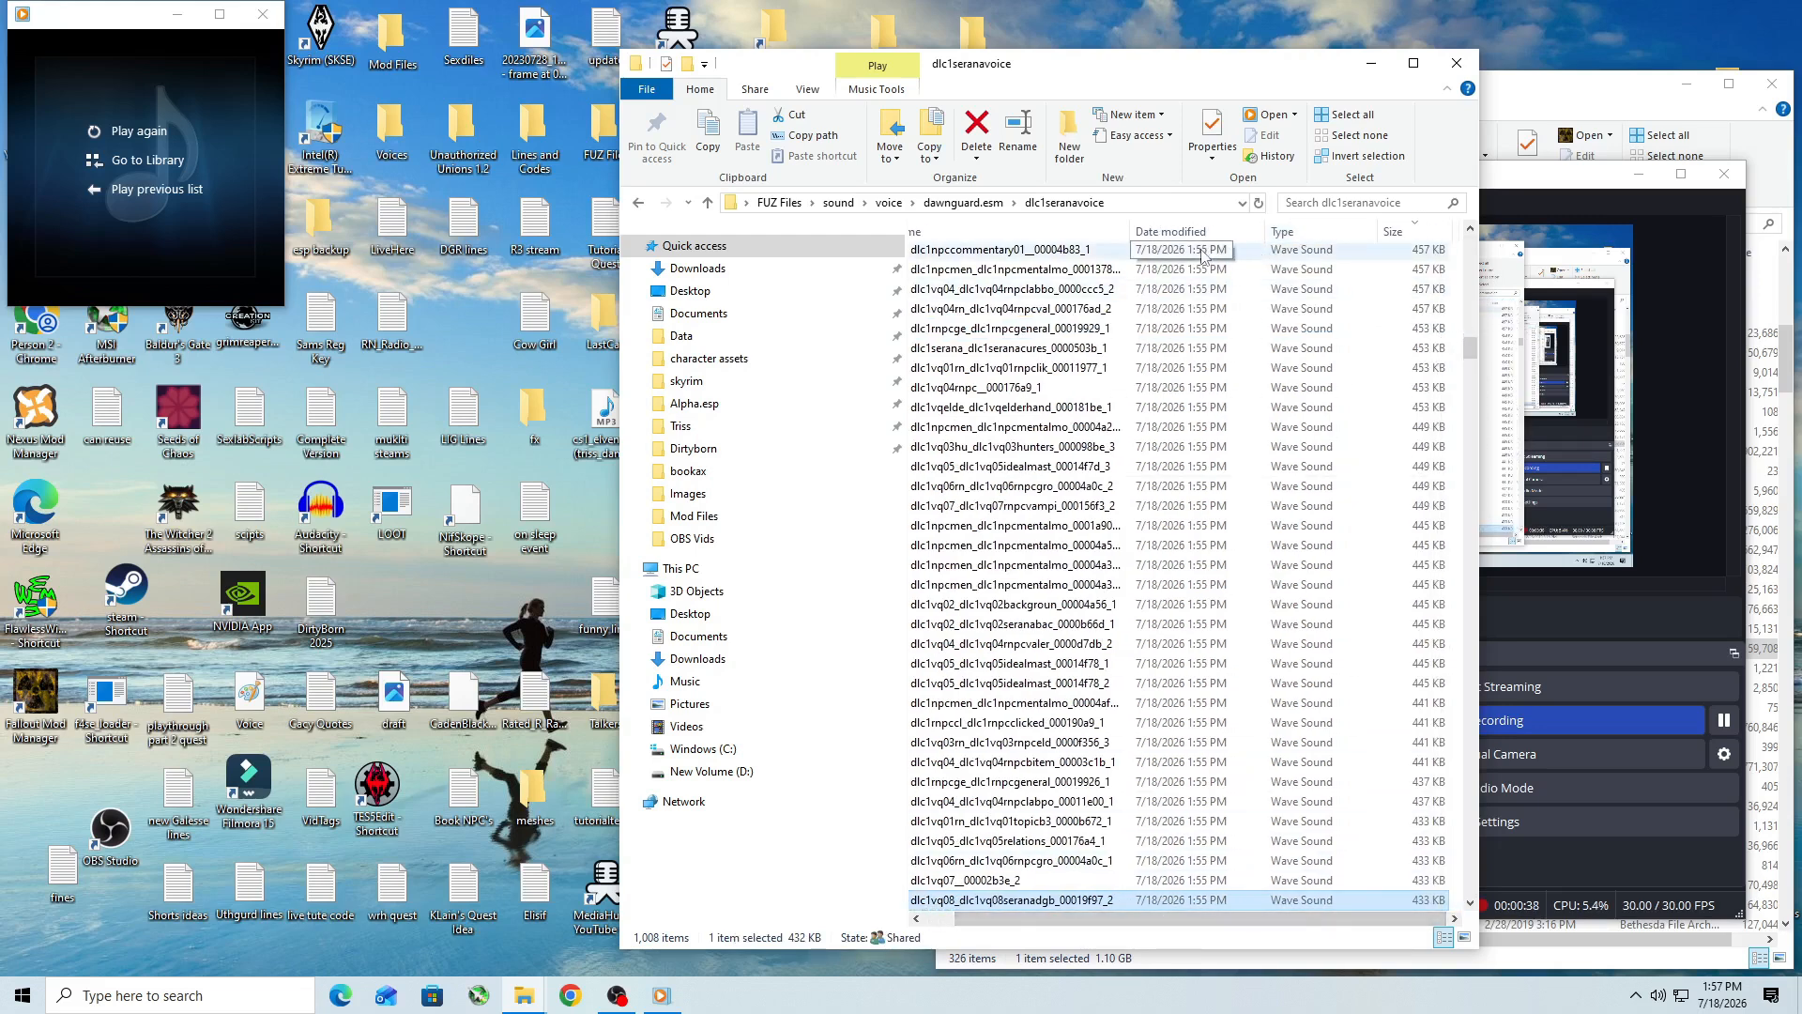
{"action": "double_click", "coordinate": [1116, 252]}
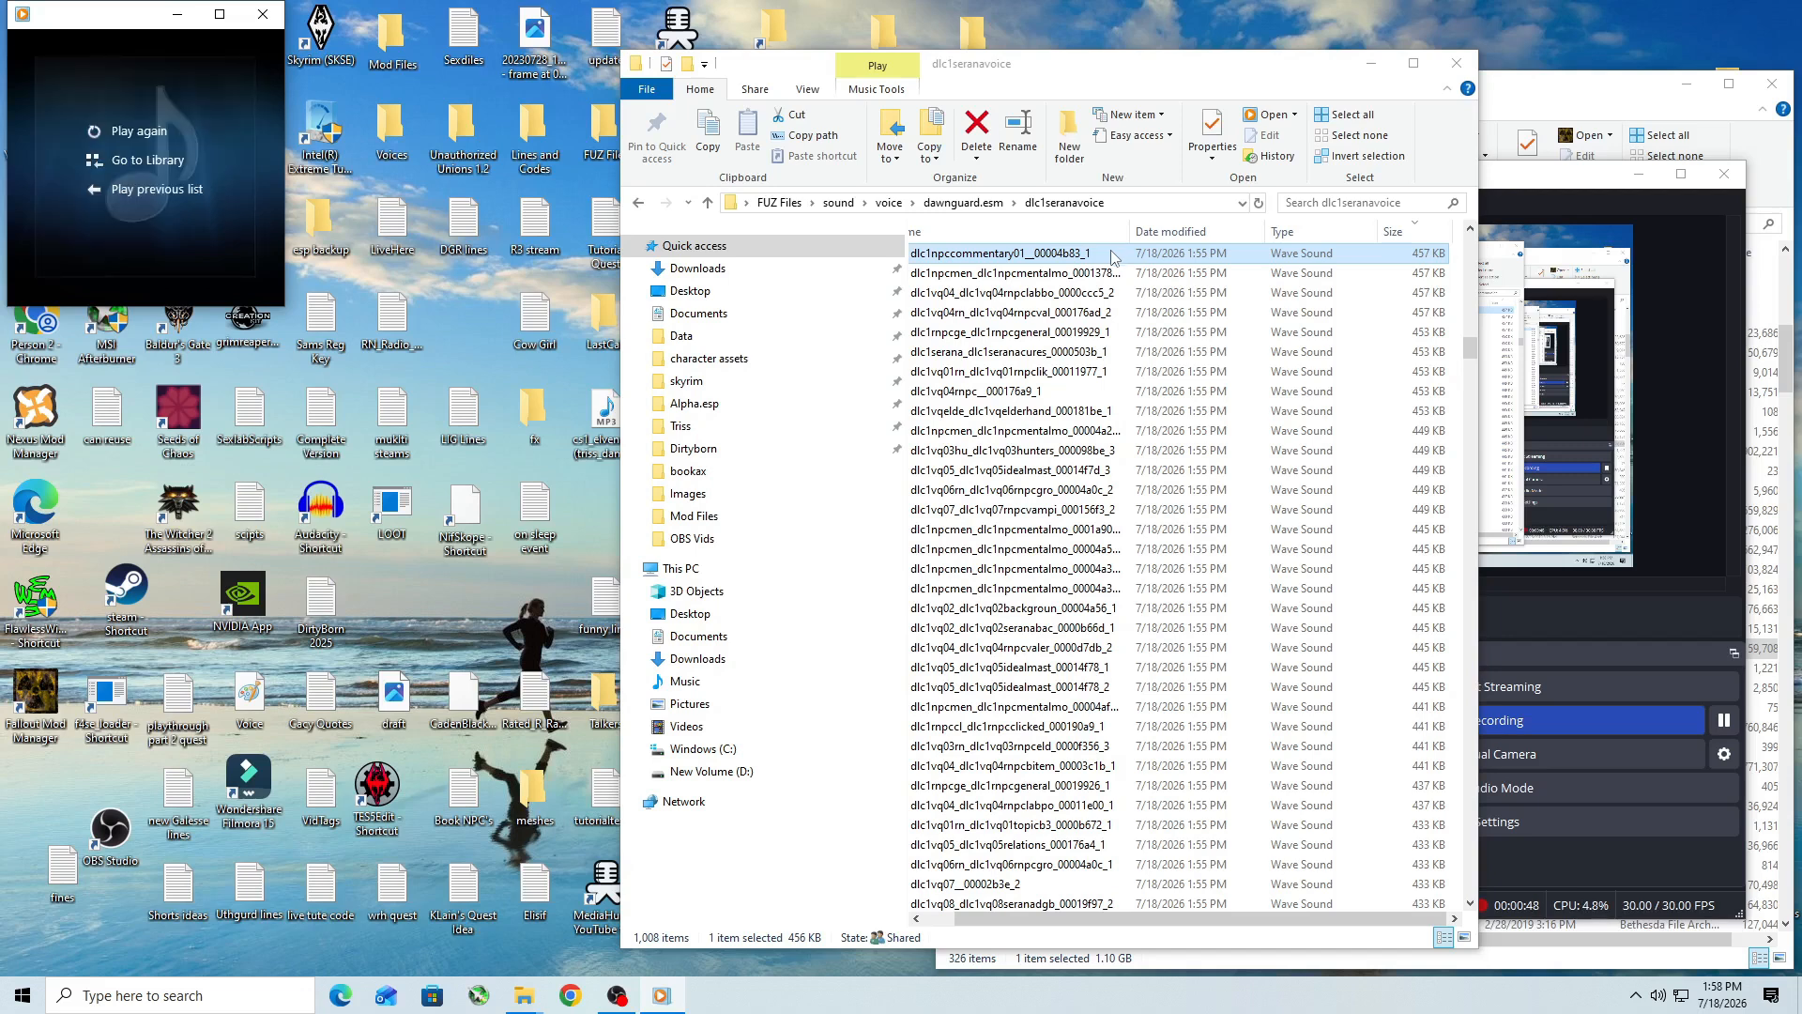
{"action": "left_click", "coordinate": [264, 15]}
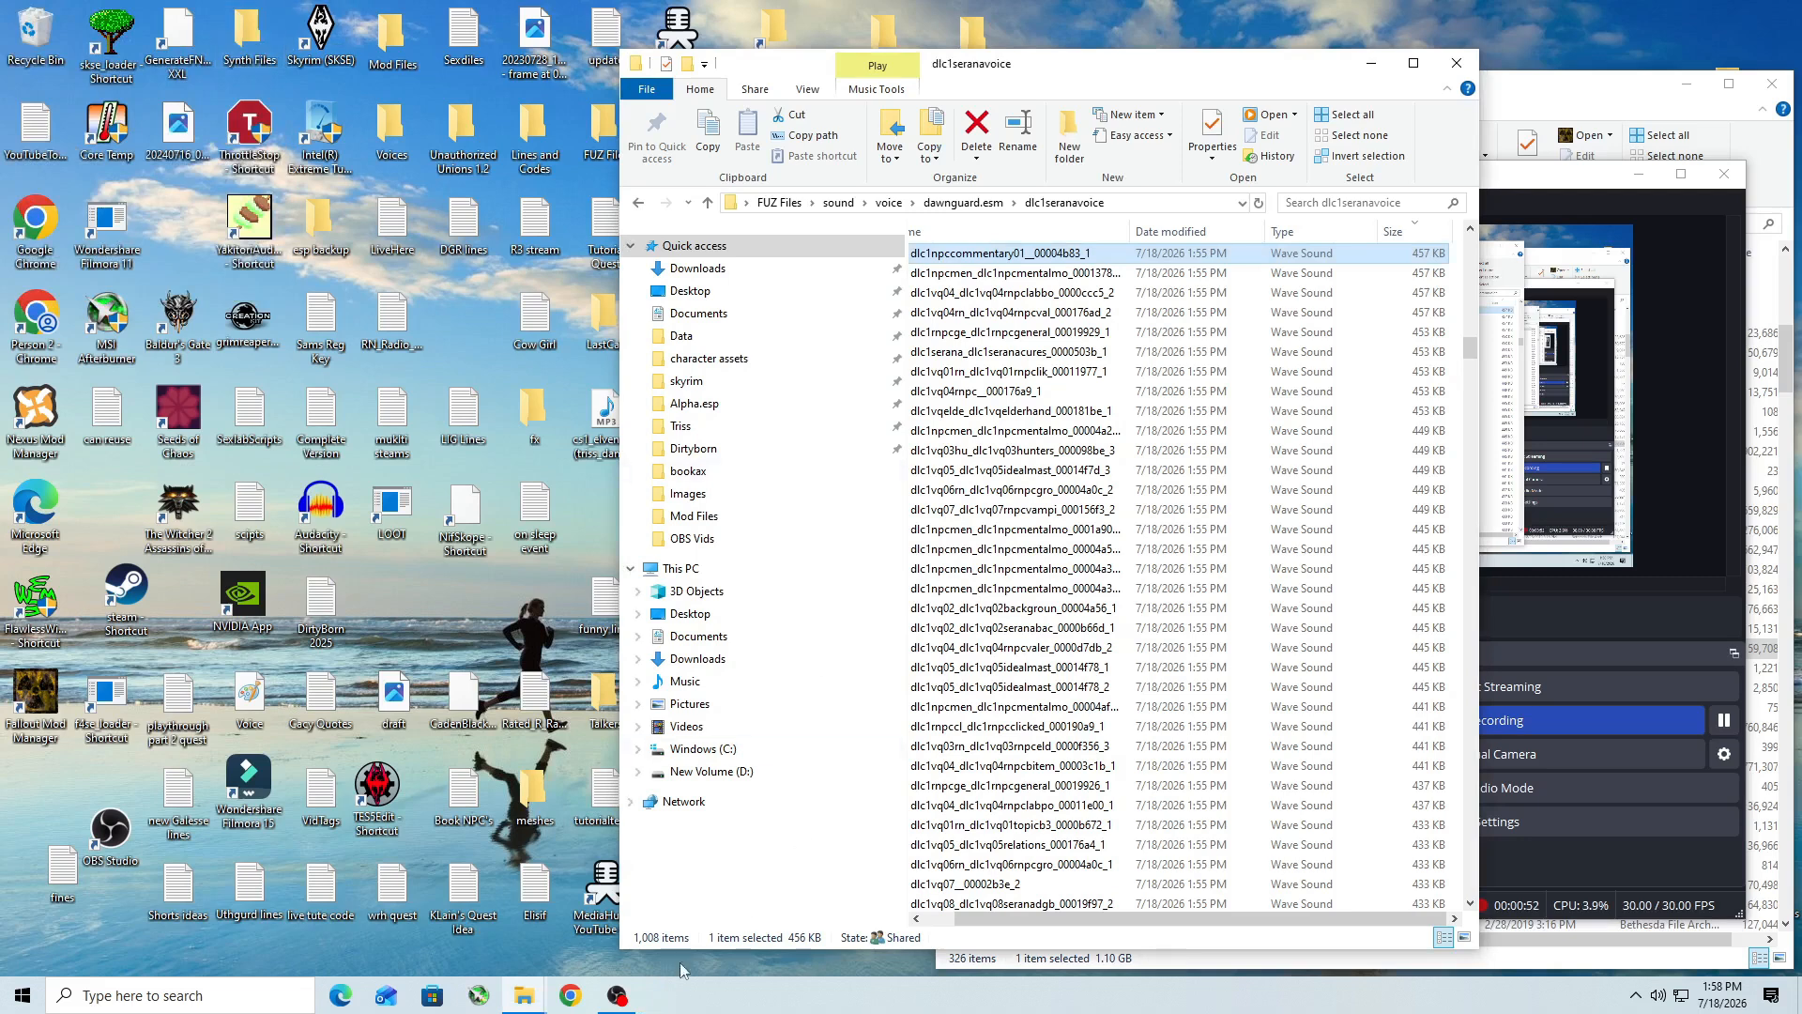
Step: Launch Audacity and select four consecutive wave files in the dlc1seranavoice folder, starting with dlc1npccommentary01__00004b83_1
{"action": "double_click", "coordinate": [338, 525]}
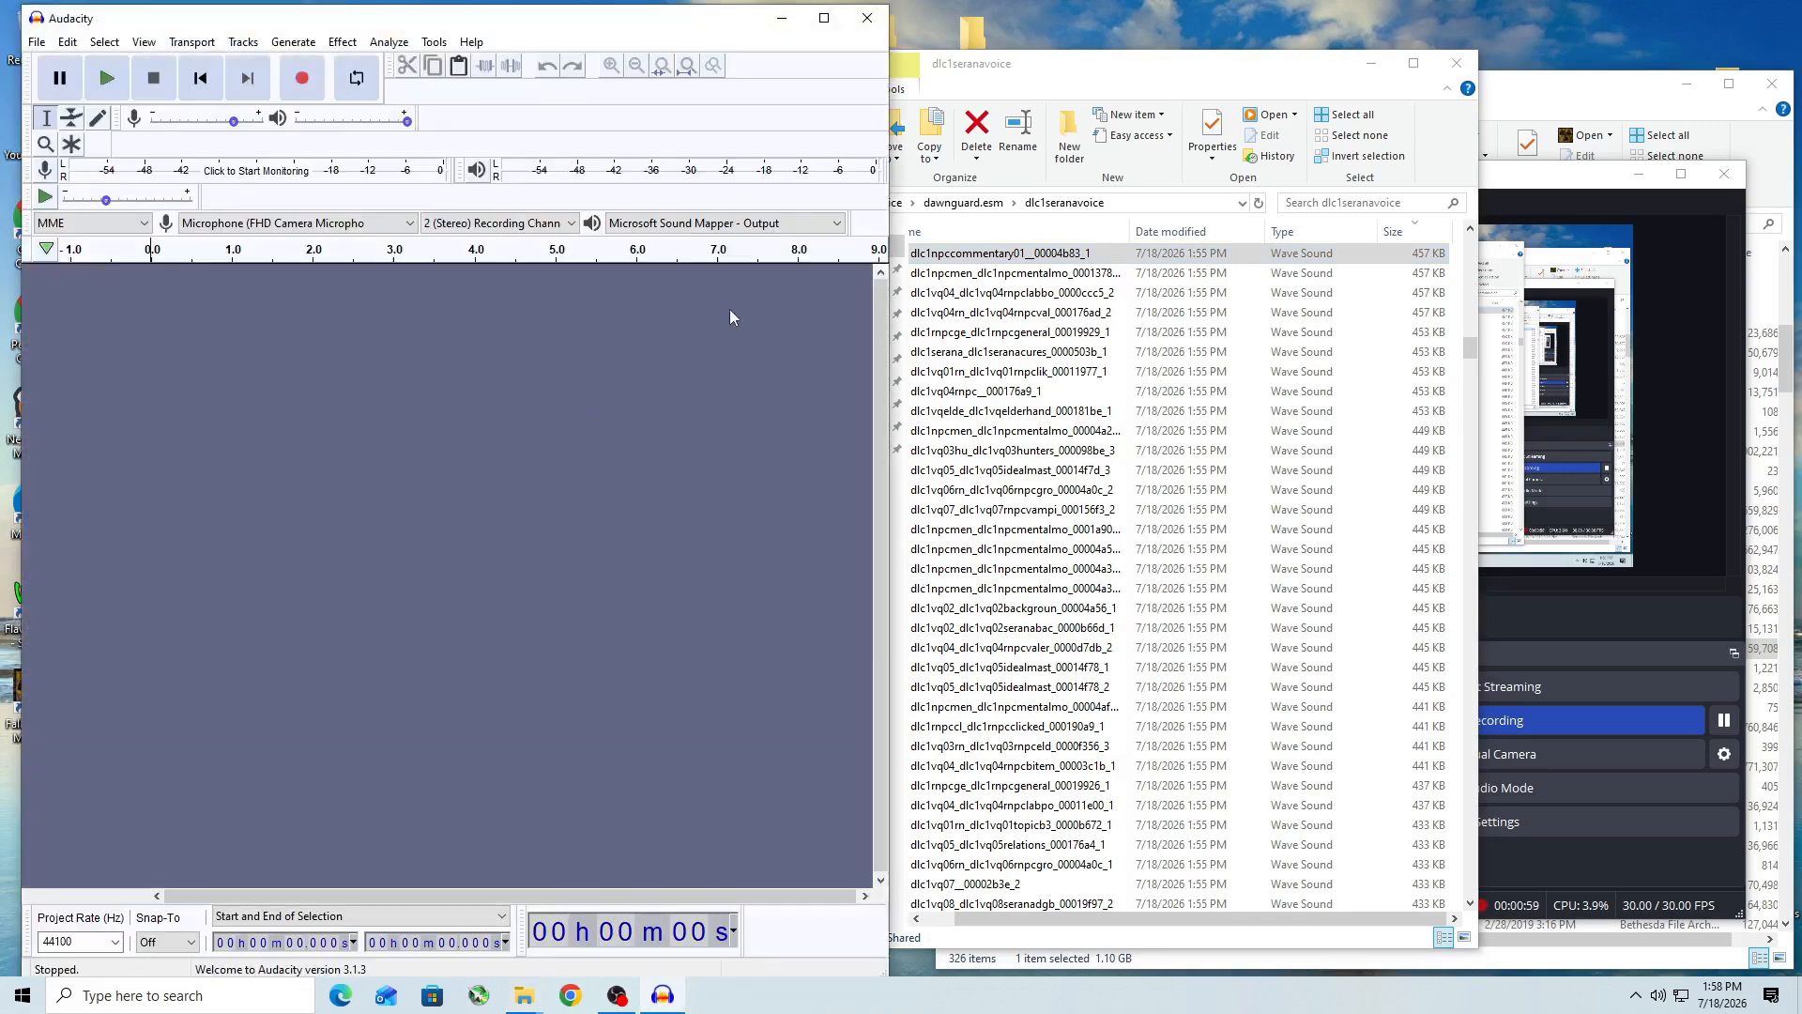
{"action": "left_click", "coordinate": [1091, 256]}
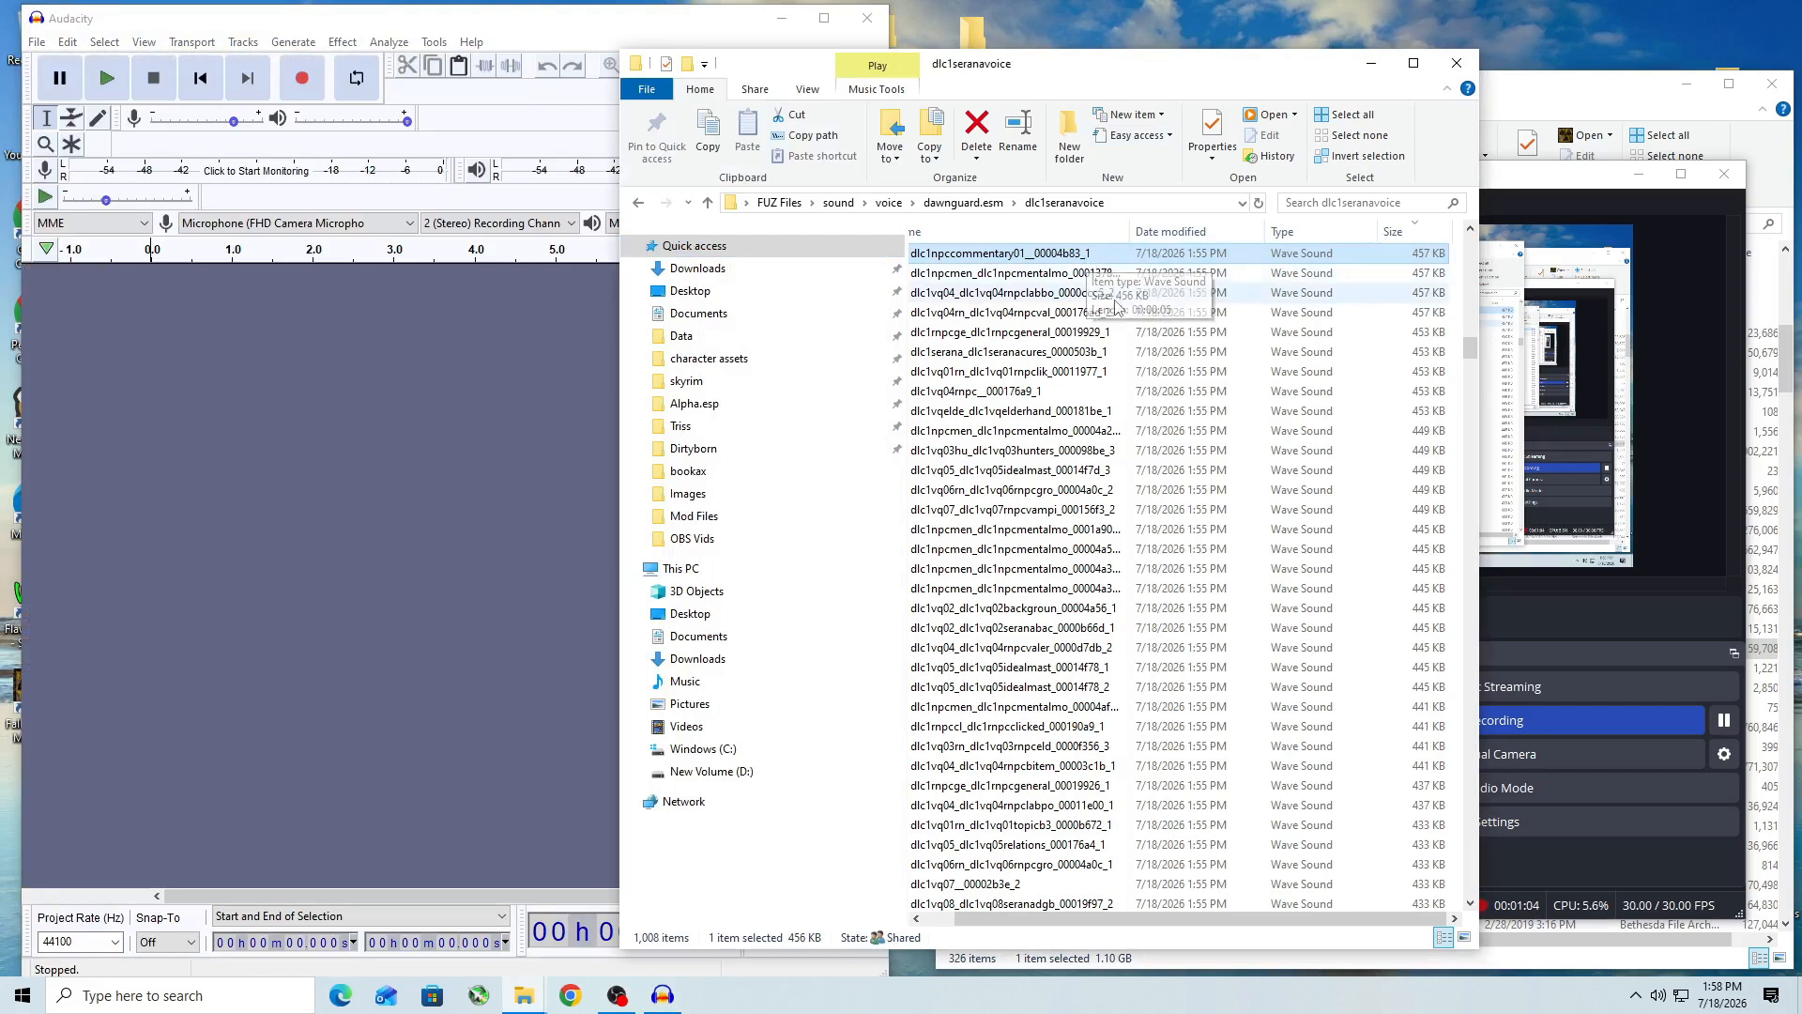
{"action": "left_click", "coordinate": [1094, 314], "text": "shift"}
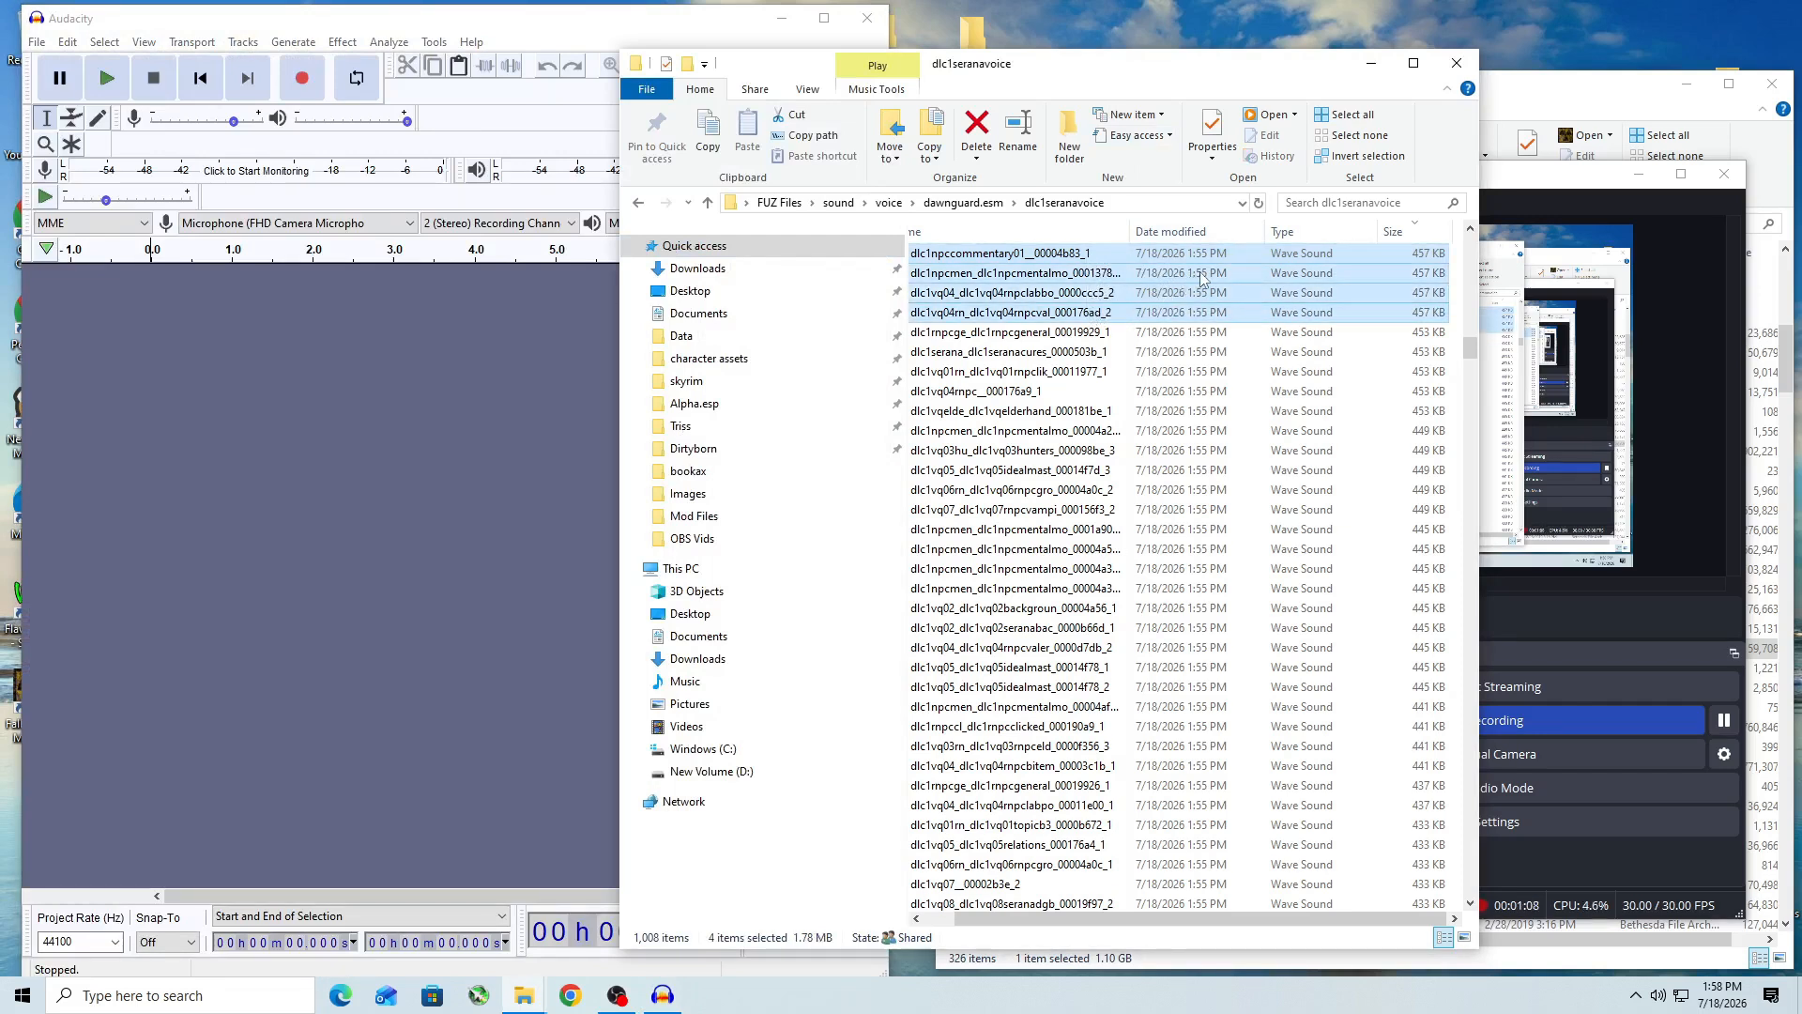
Step: Play the largest wave file, dlc1vq03hu_dlc1vq03hunters_000098ba_3, and close the media player
{"action": "left_click_drag", "start_coordinate": [1473, 357], "coordinate": [1472, 240]}
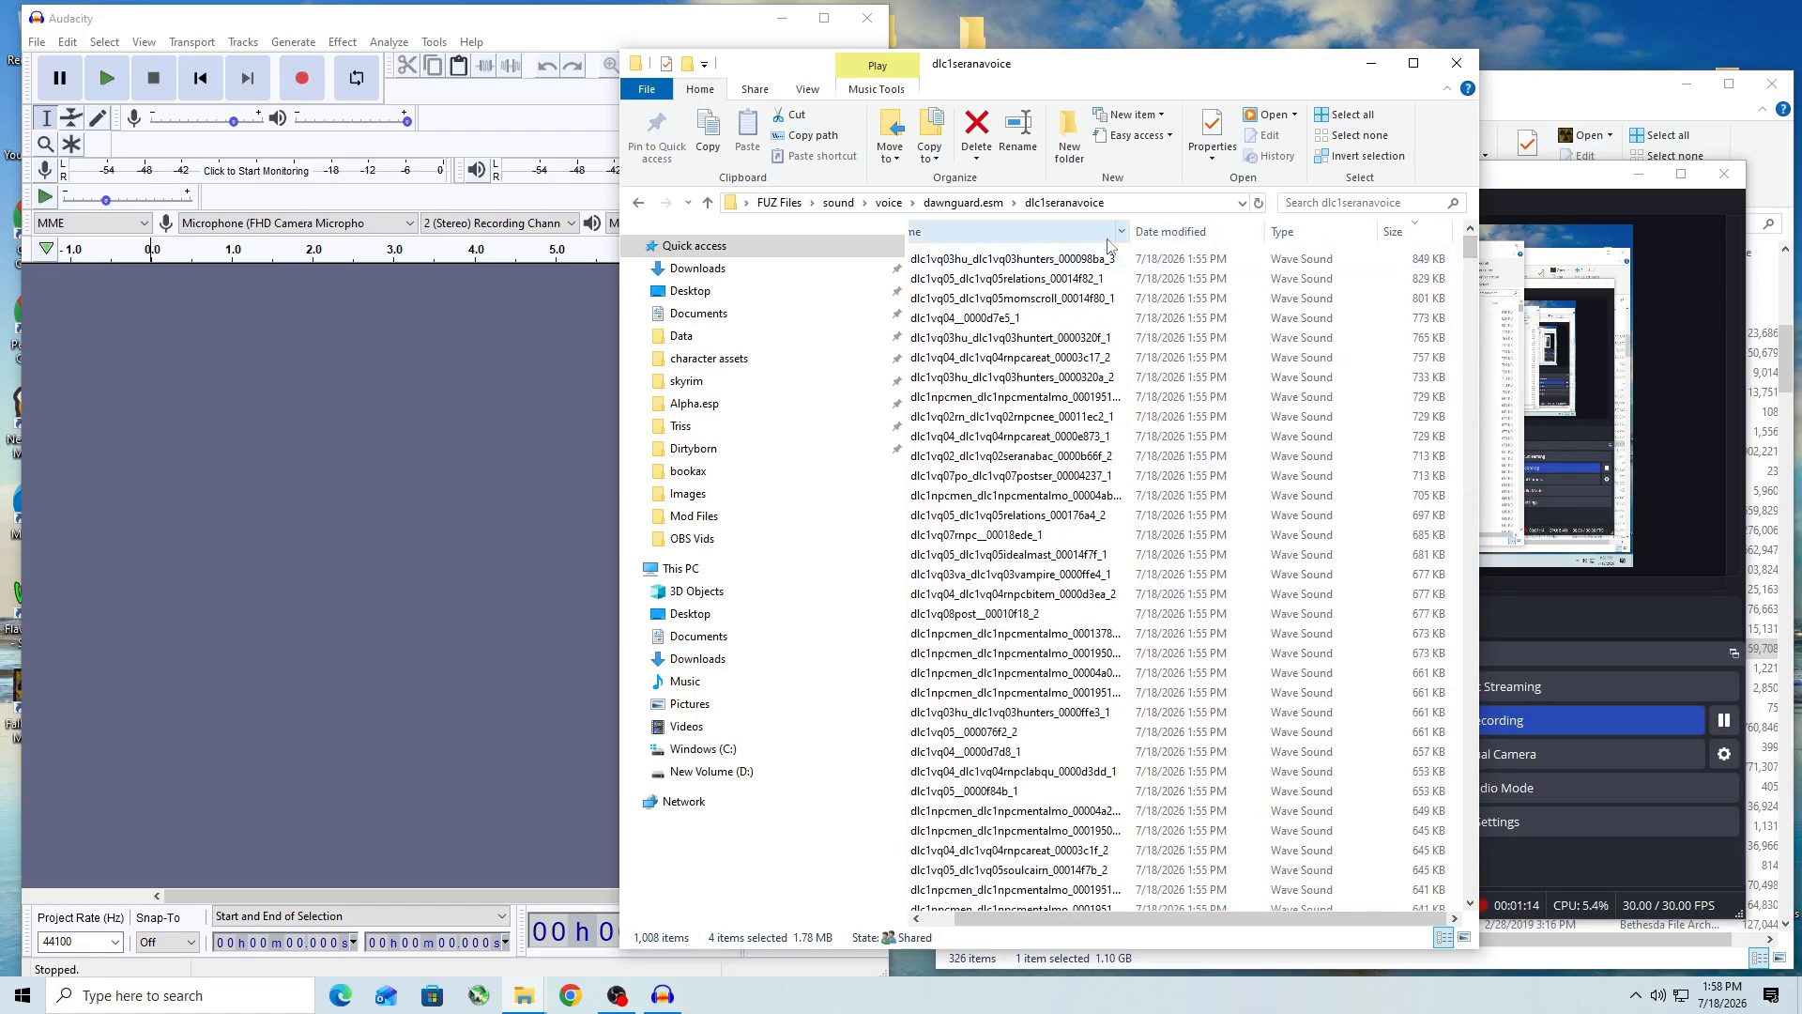
{"action": "left_click", "coordinate": [1037, 260]}
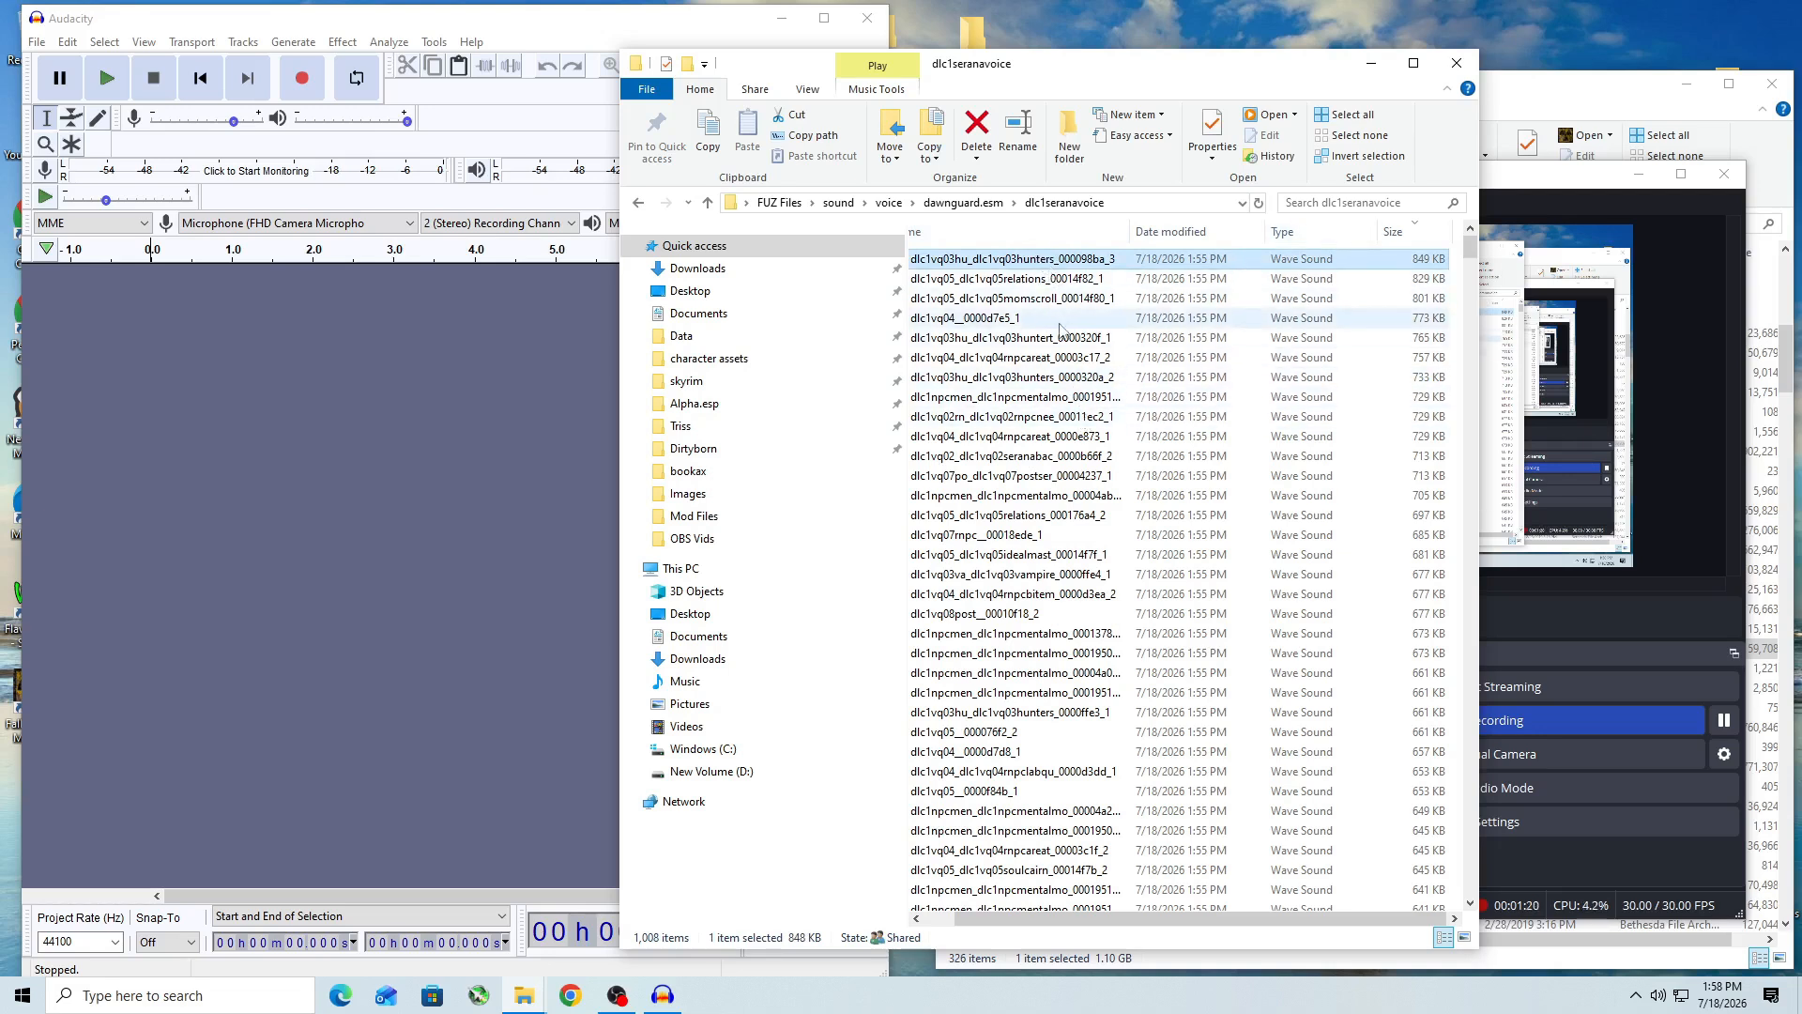
{"action": "double_click", "coordinate": [1109, 268]}
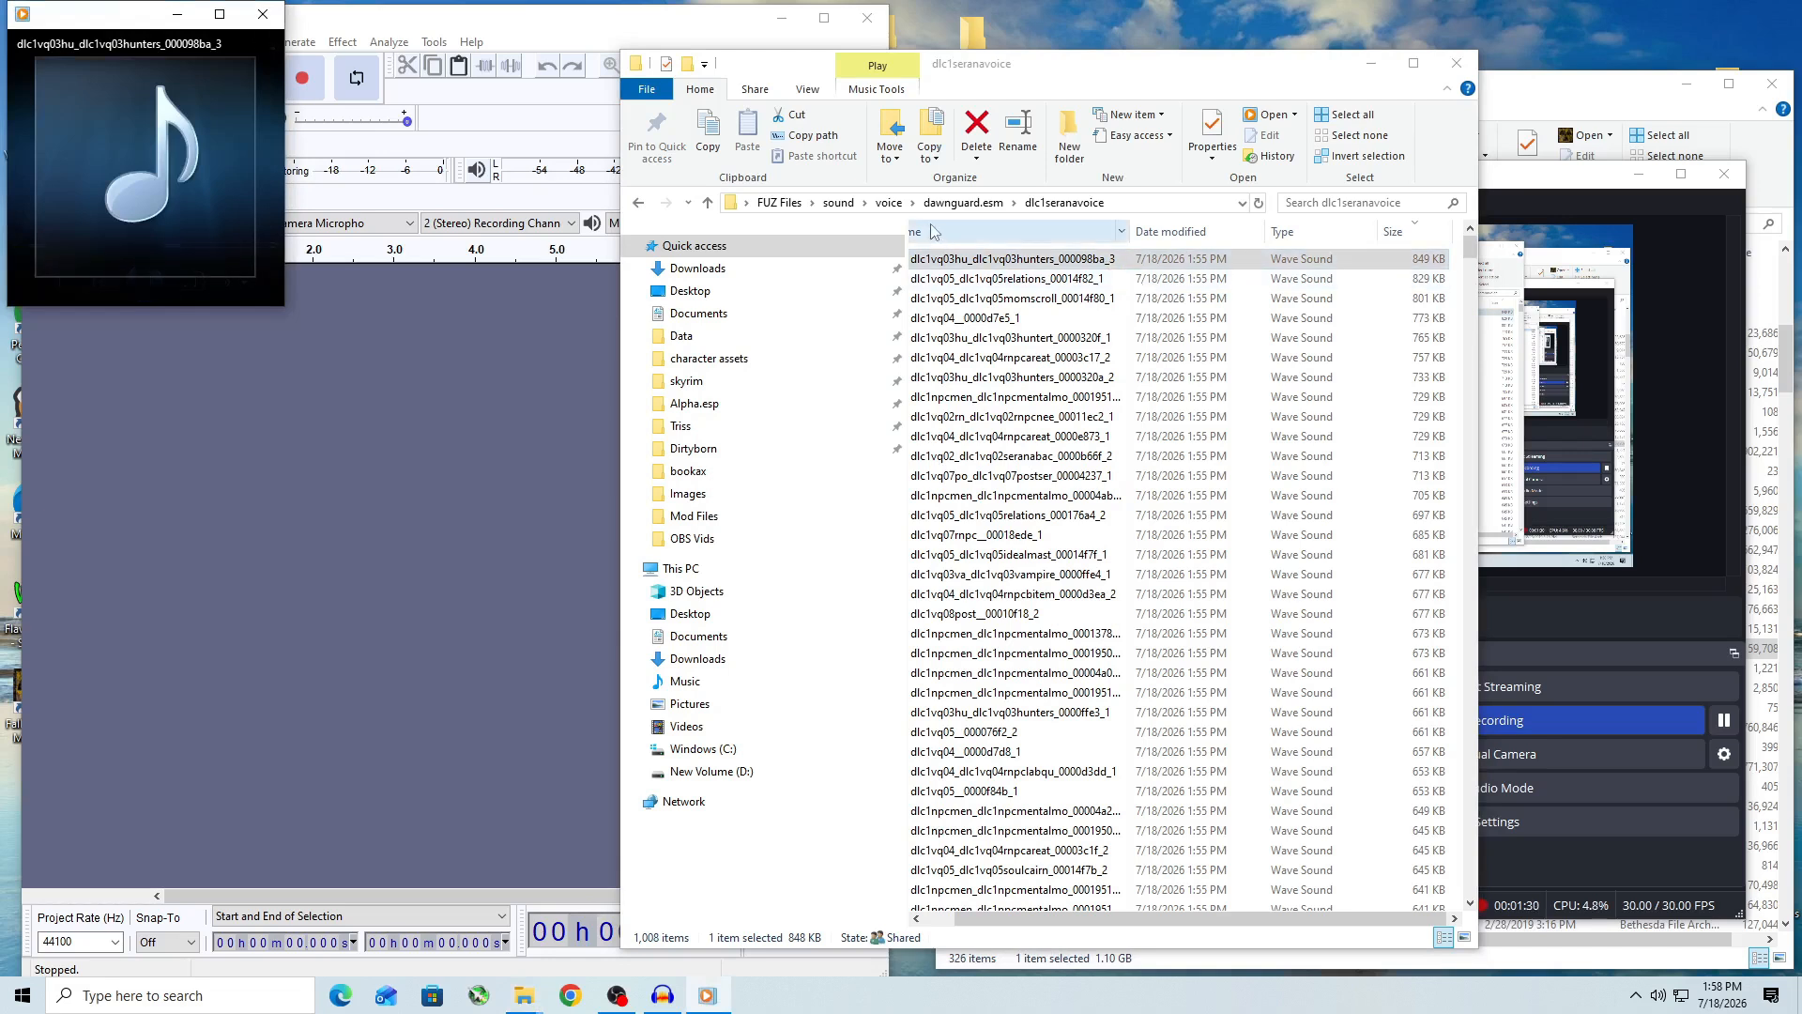
{"action": "left_click", "coordinate": [264, 15]}
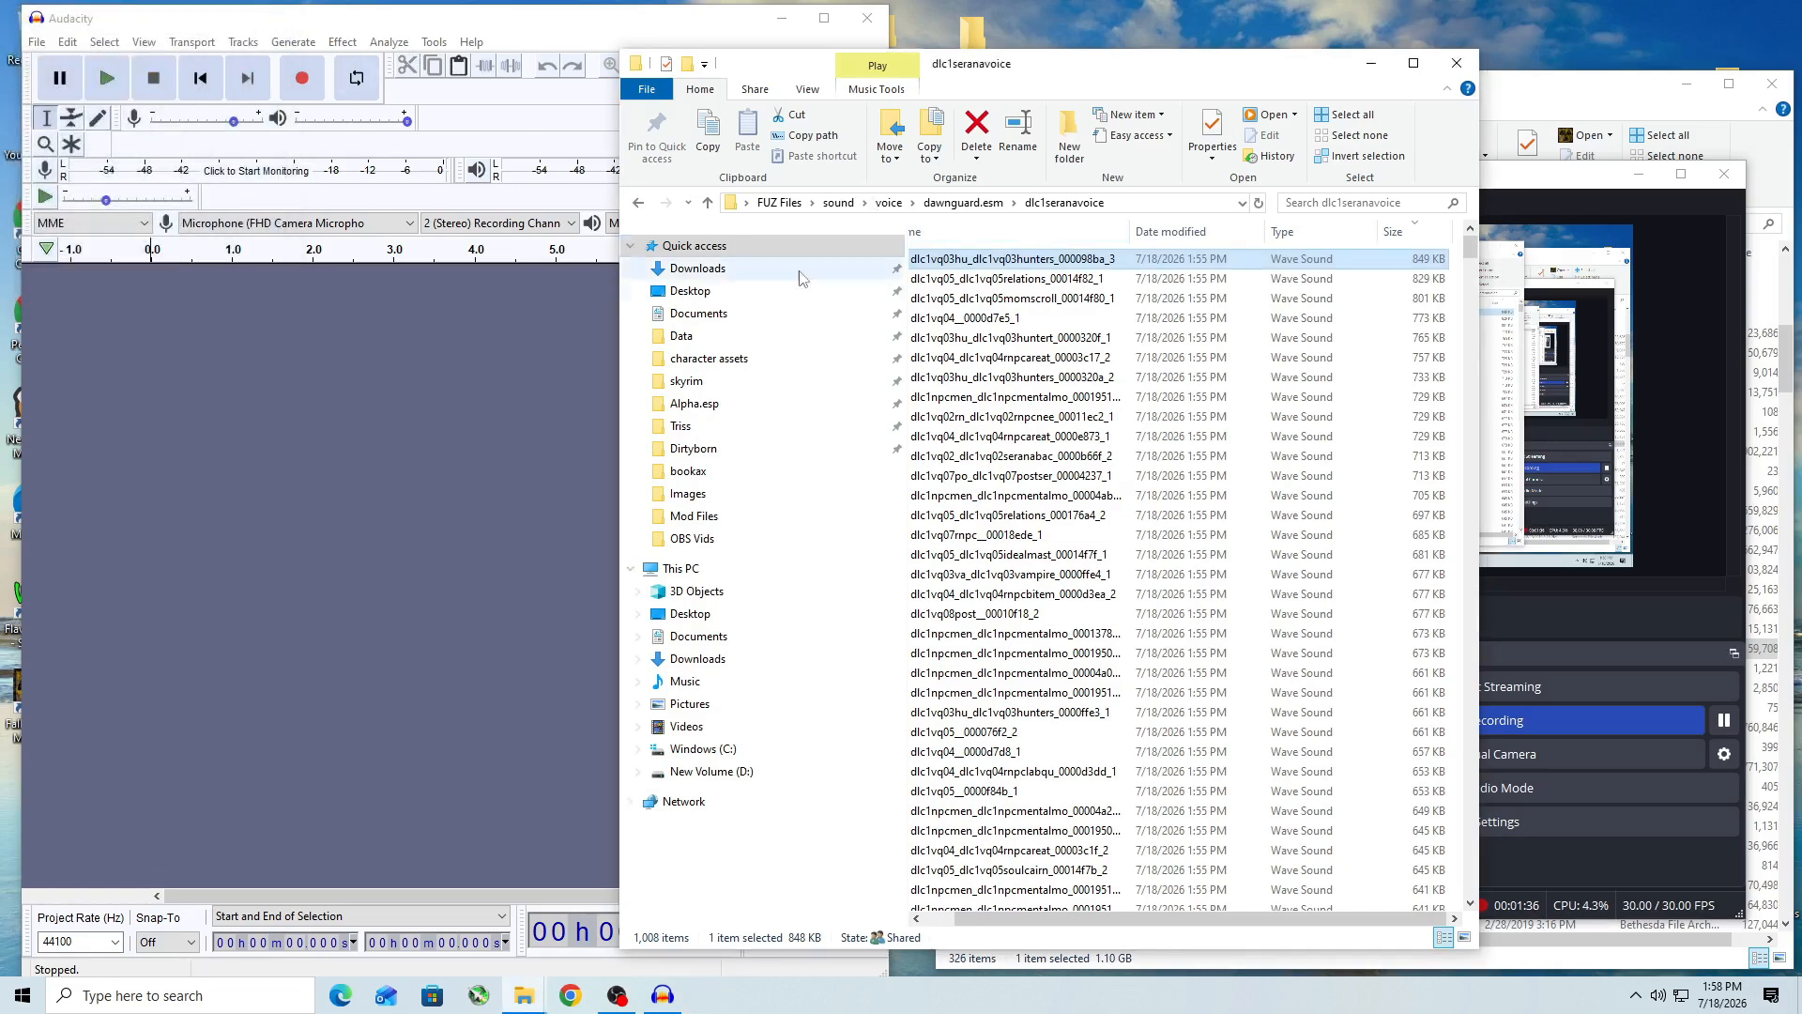
Step: Import the four largest wave files, dlc1vq03hu_dlc1vq03hunters_000098ba_3 through dlc1vq04__0000d7e5_1, into Audacity
{"action": "left_click", "coordinate": [1100, 319], "text": "shift"}
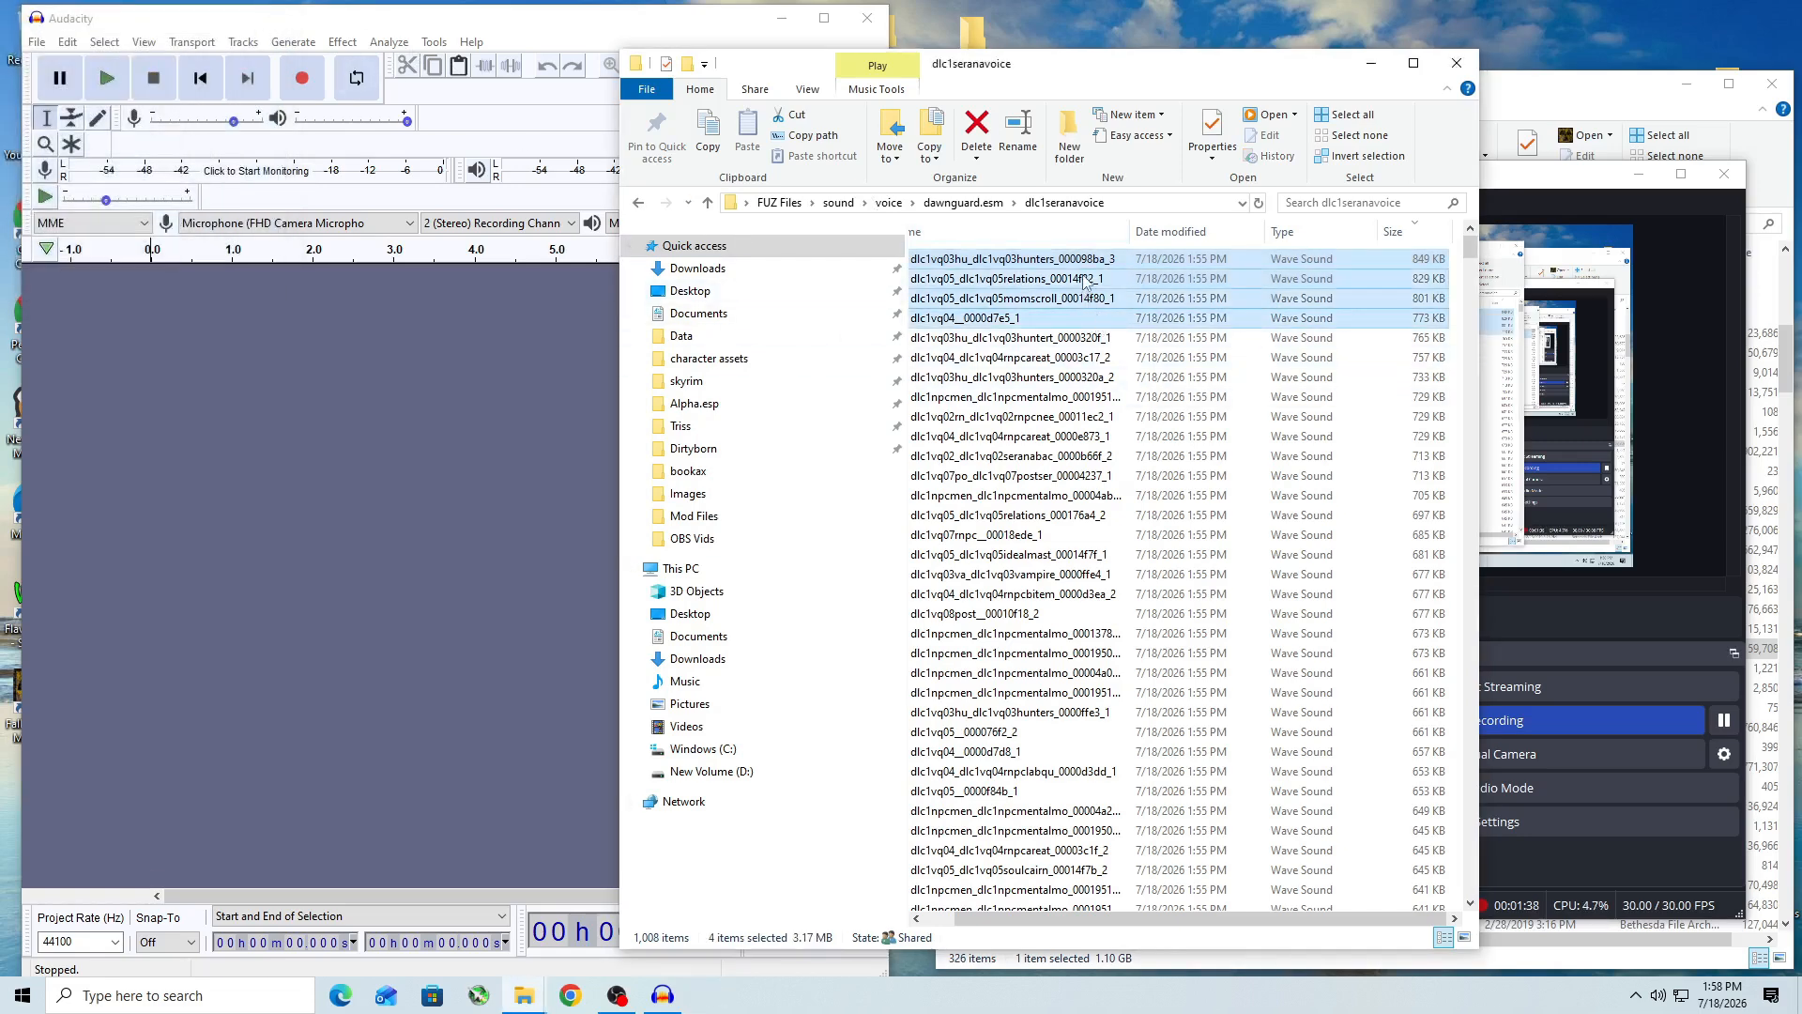
{"action": "left_click_drag", "start_coordinate": [1086, 282], "coordinate": [287, 523]}
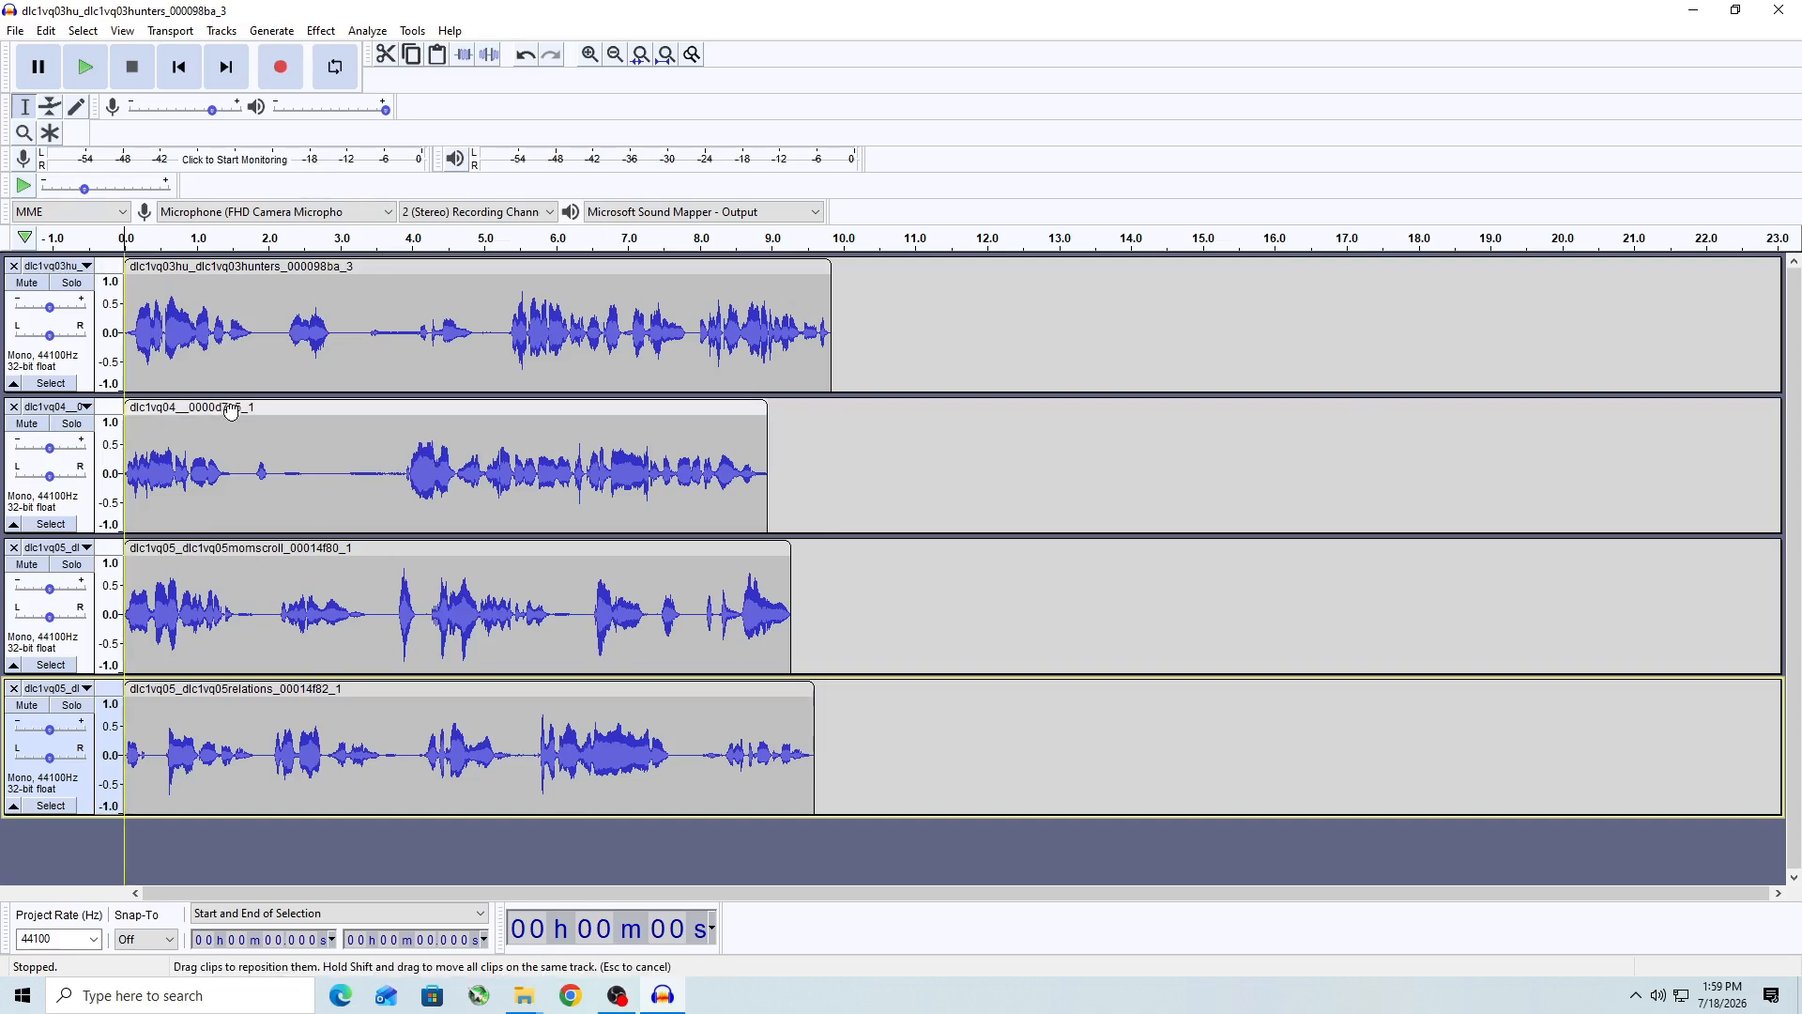
Step: Append dlc1vq04__0000d7e5_1 and dlc1vq05_dlc1vq05momscroll_00014f80_1 end to end after the first track's clip, and remove their two emptied tracks
{"action": "left_click_drag", "start_coordinate": [228, 411], "coordinate": [936, 365]}
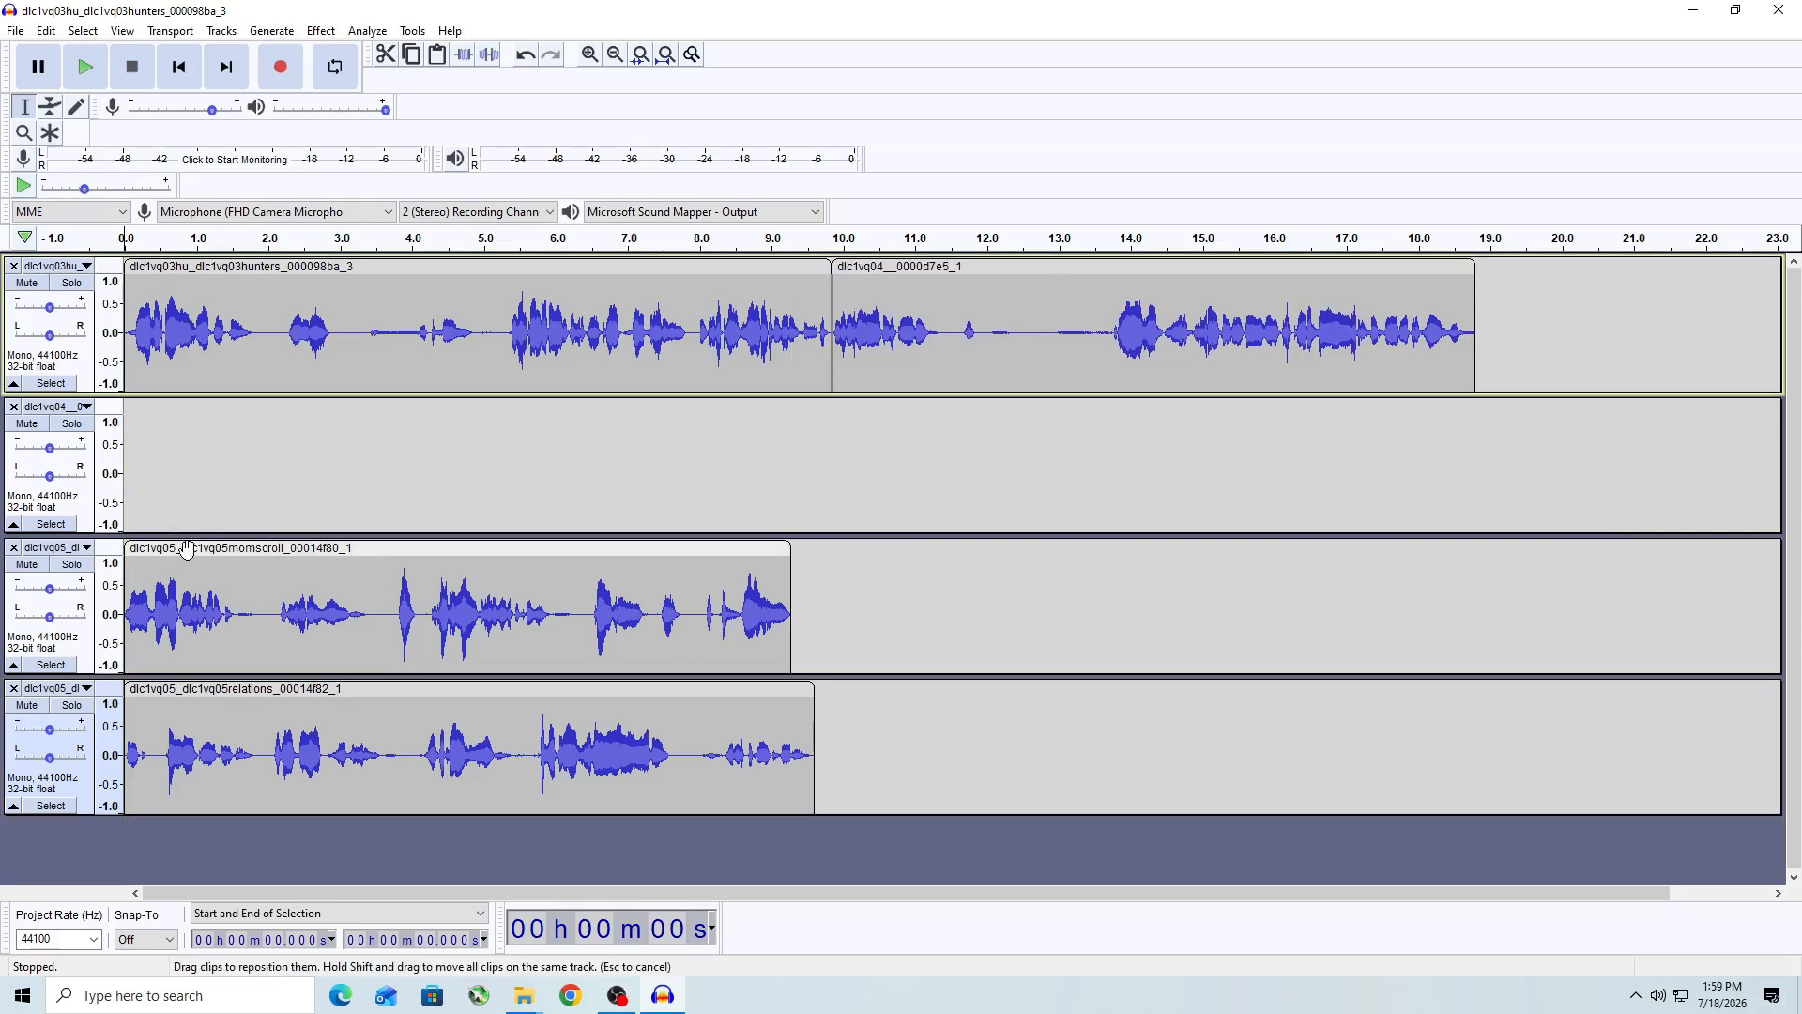
{"action": "left_click_drag", "start_coordinate": [147, 551], "coordinate": [1494, 357]}
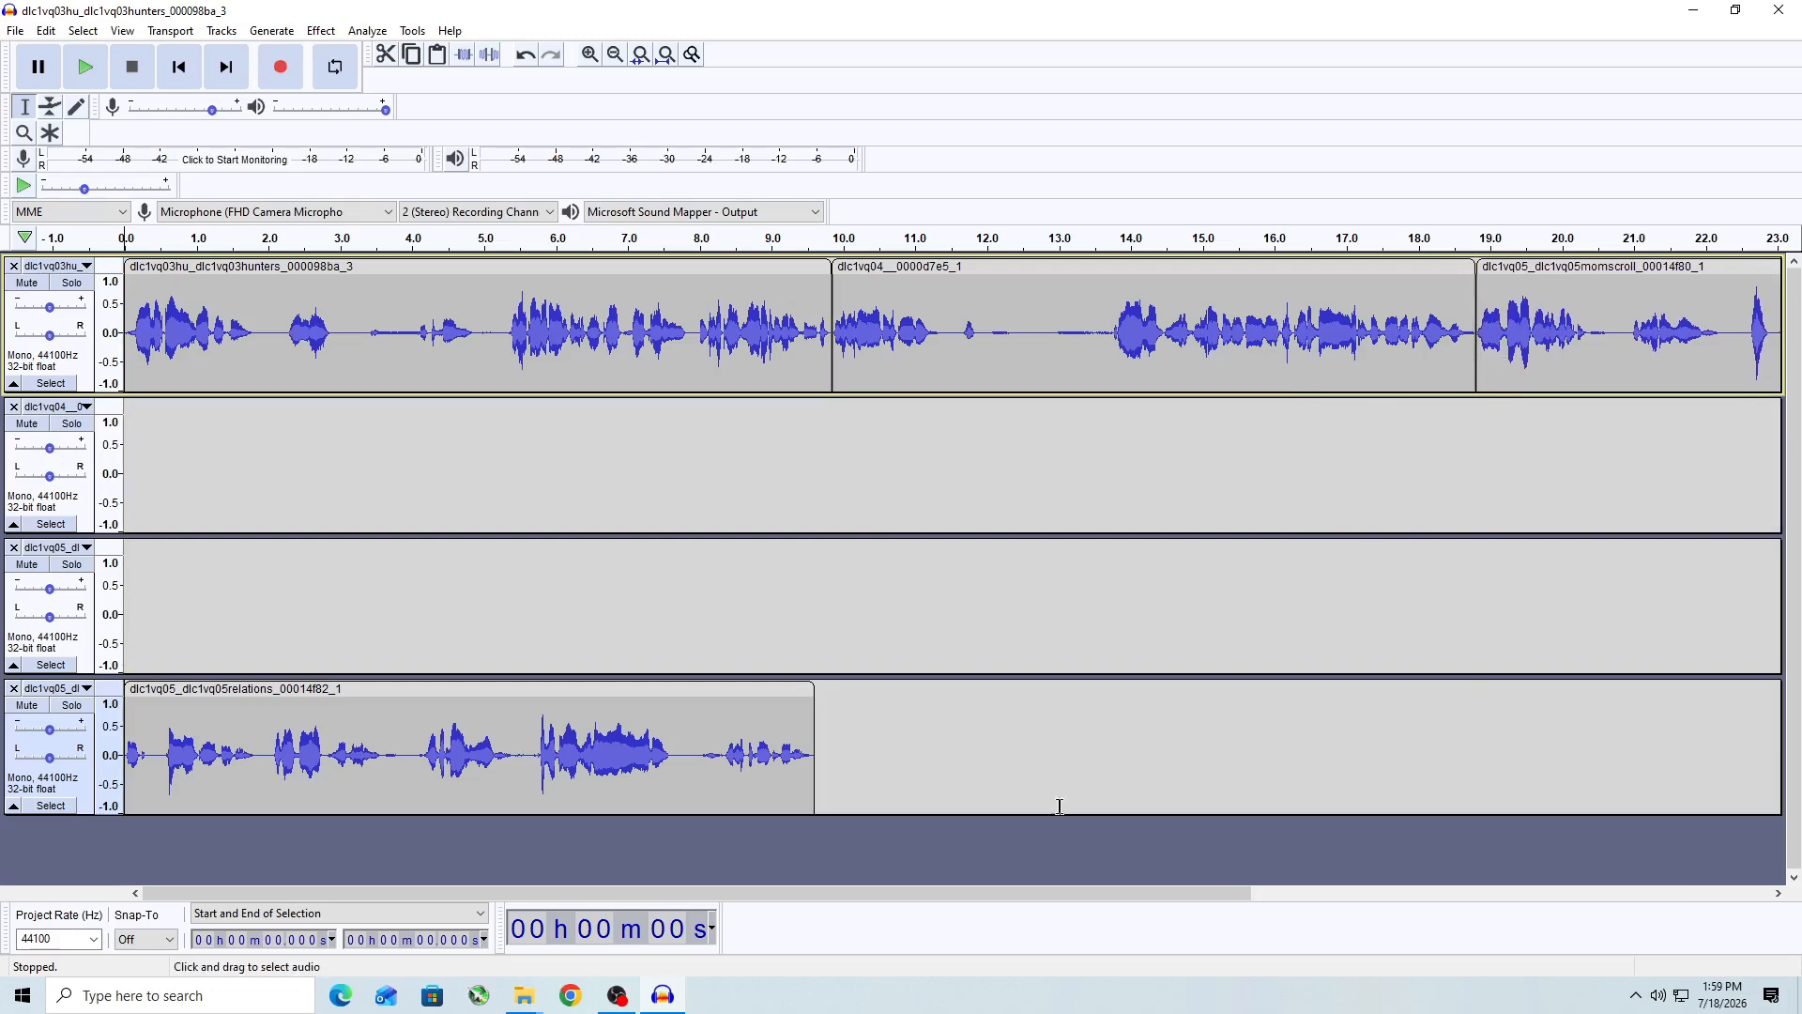
{"action": "left_click", "coordinate": [13, 406]}
{"action": "left_click", "coordinate": [14, 406]}
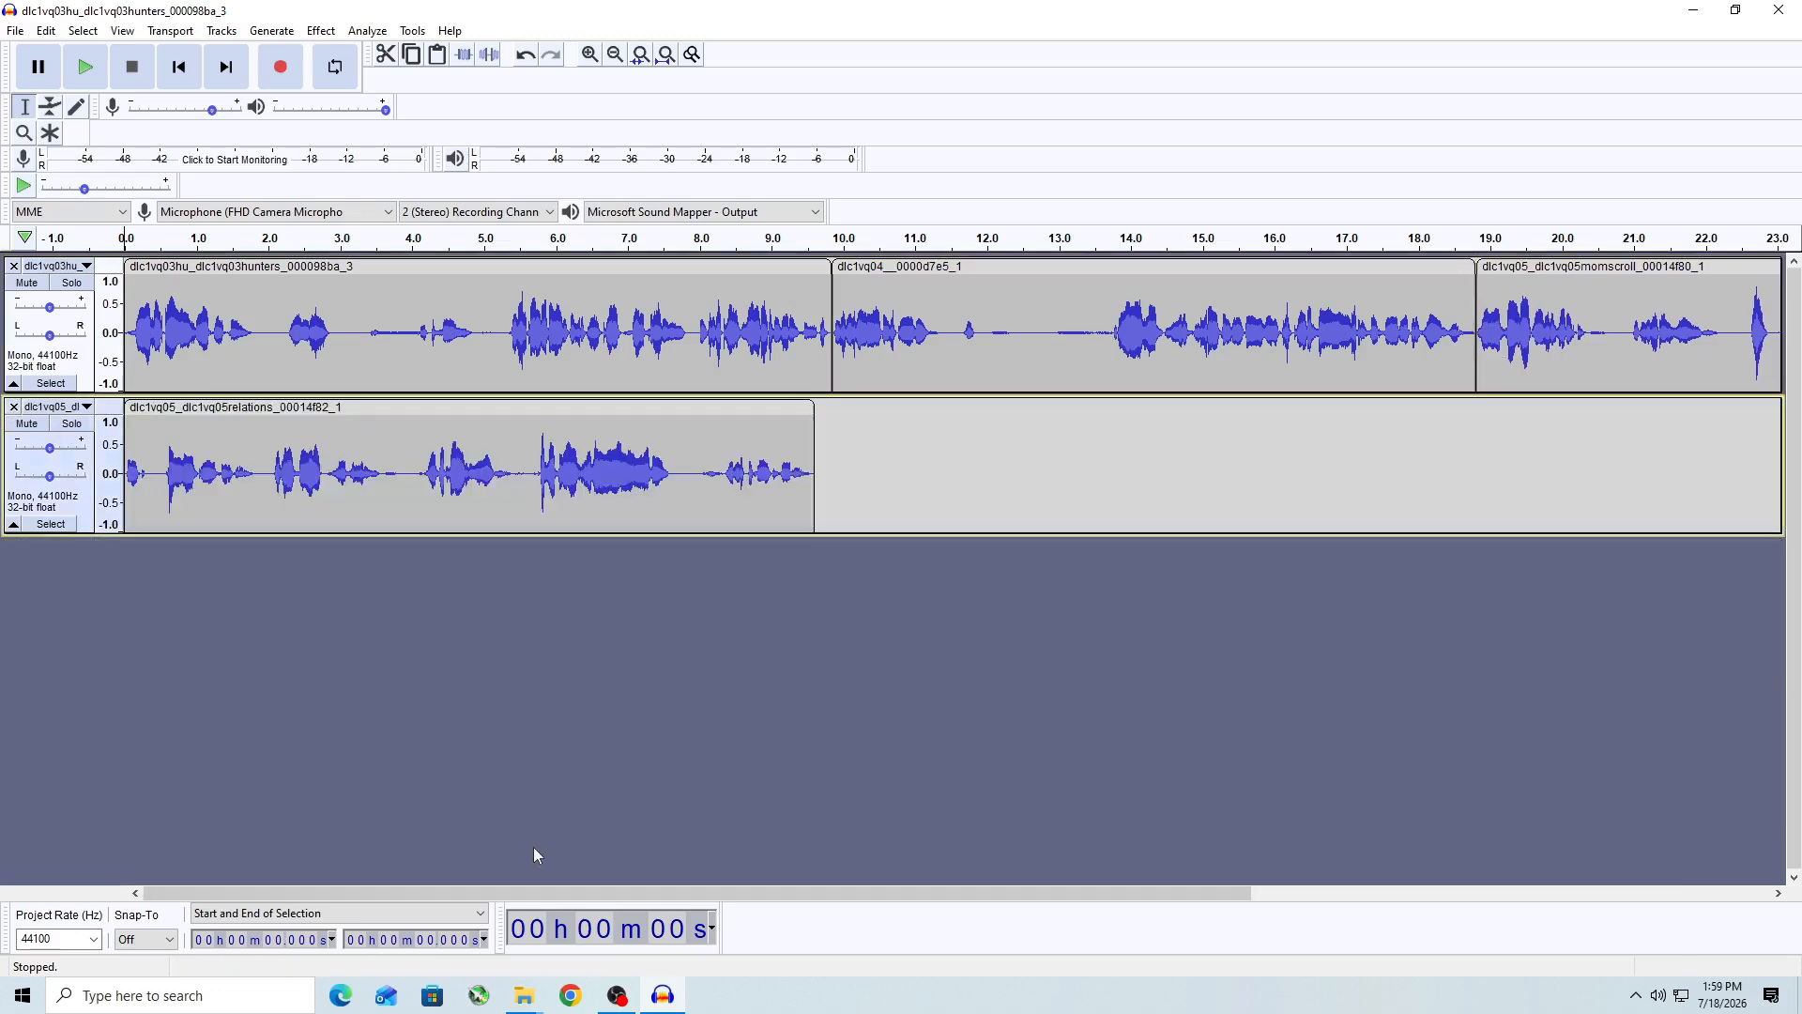
Step: Append dlc1vq05_dlc1vq05relations_00014f82_1 to the end of the first track and remove its emptied track
{"action": "left_click_drag", "start_coordinate": [325, 890], "coordinate": [648, 924]}
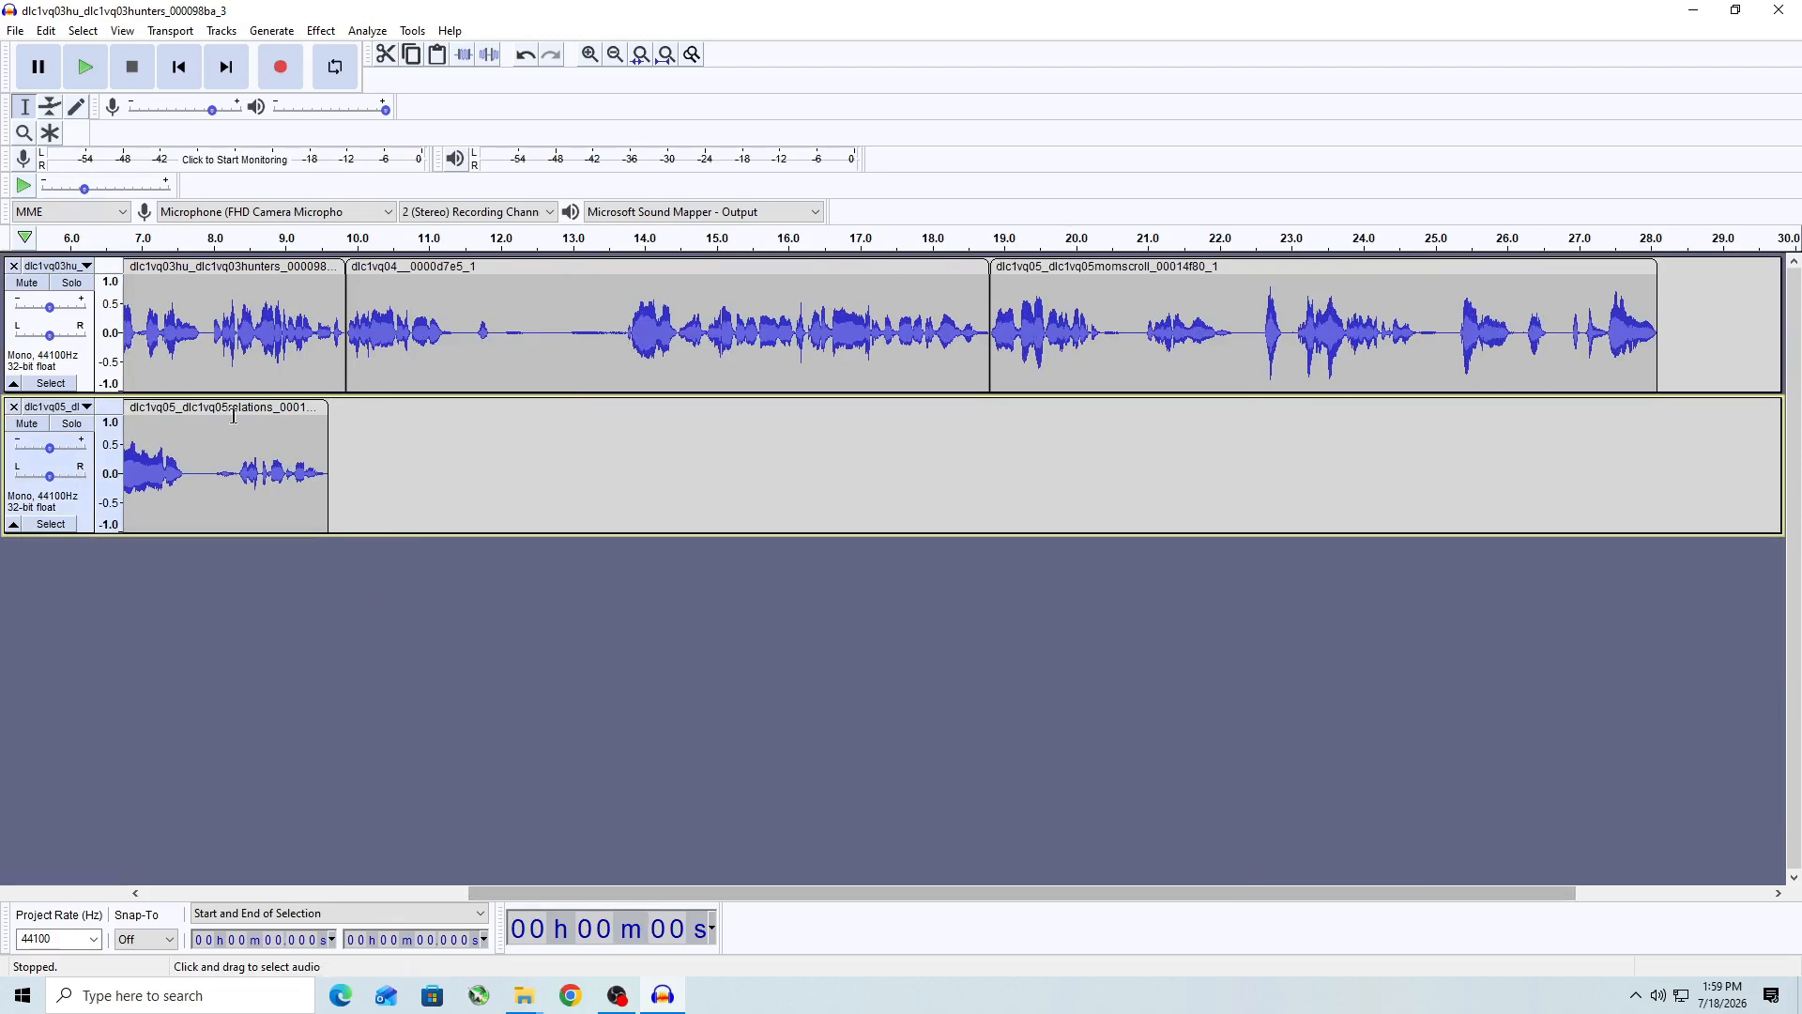
{"action": "left_click_drag", "start_coordinate": [146, 411], "coordinate": [1152, 419]}
{"action": "left_click_drag", "start_coordinate": [570, 888], "coordinate": [829, 890]}
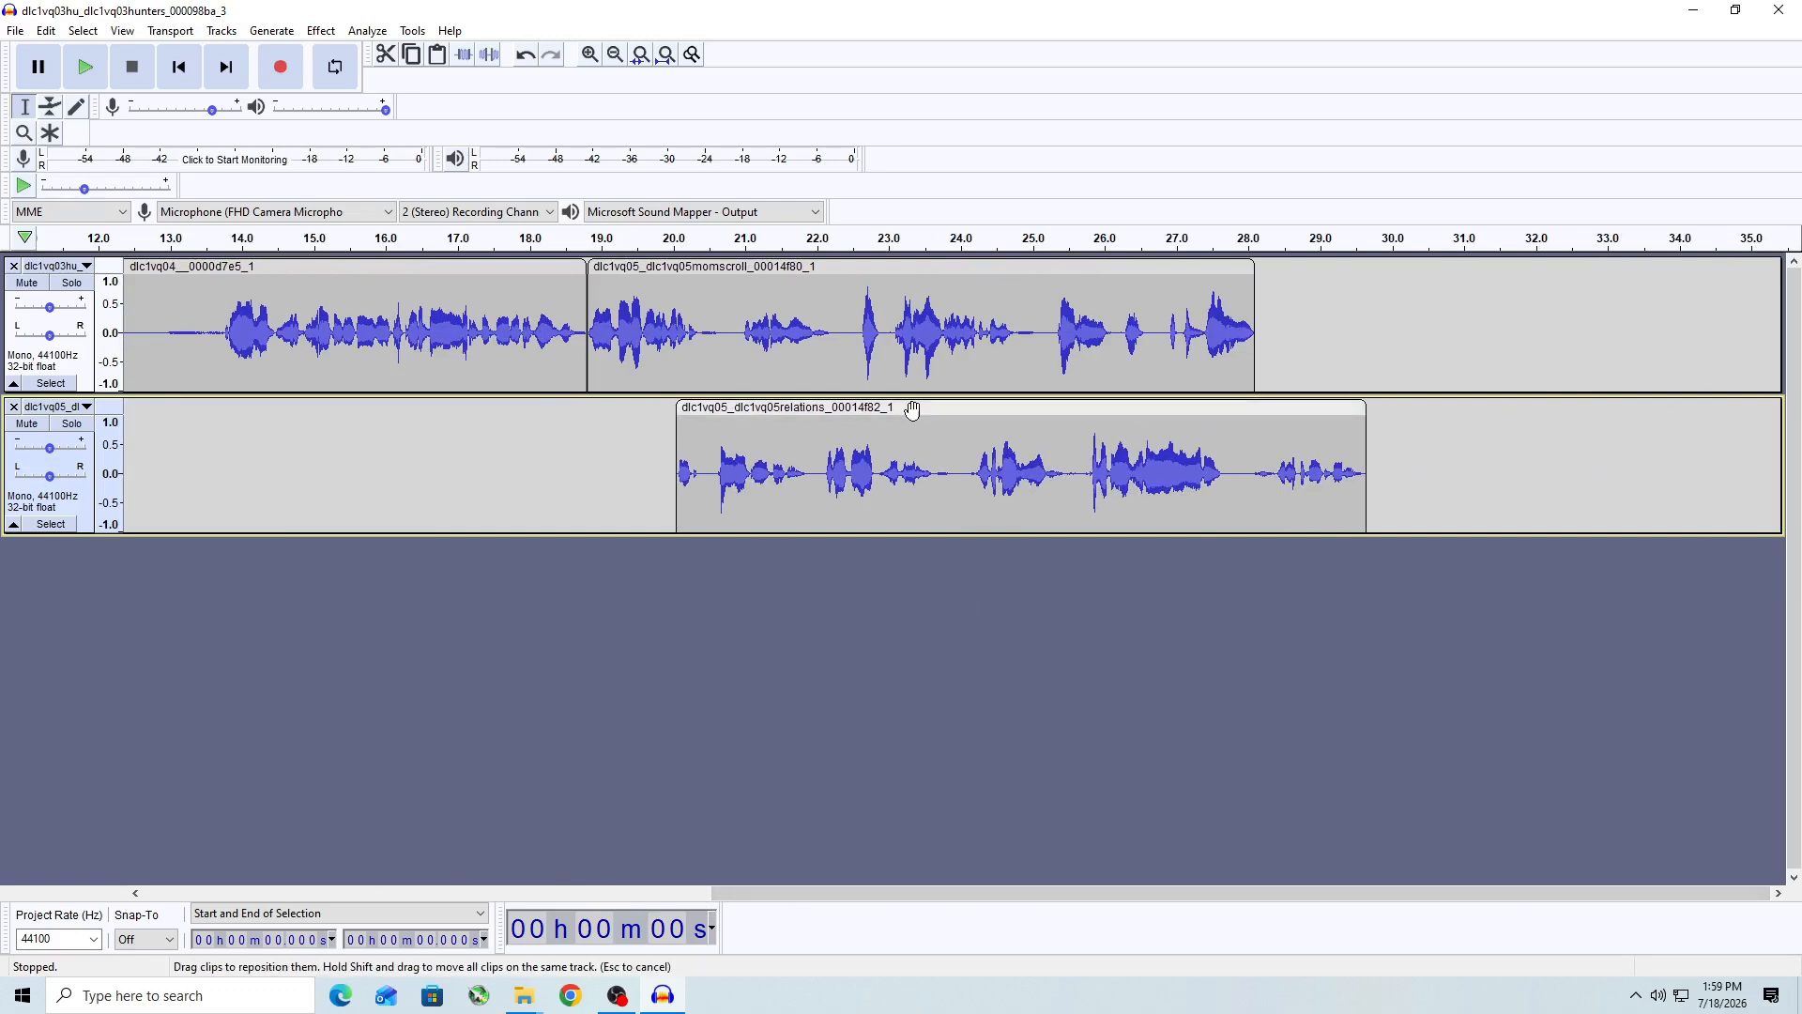
{"action": "left_click_drag", "start_coordinate": [838, 407], "coordinate": [1408, 378]}
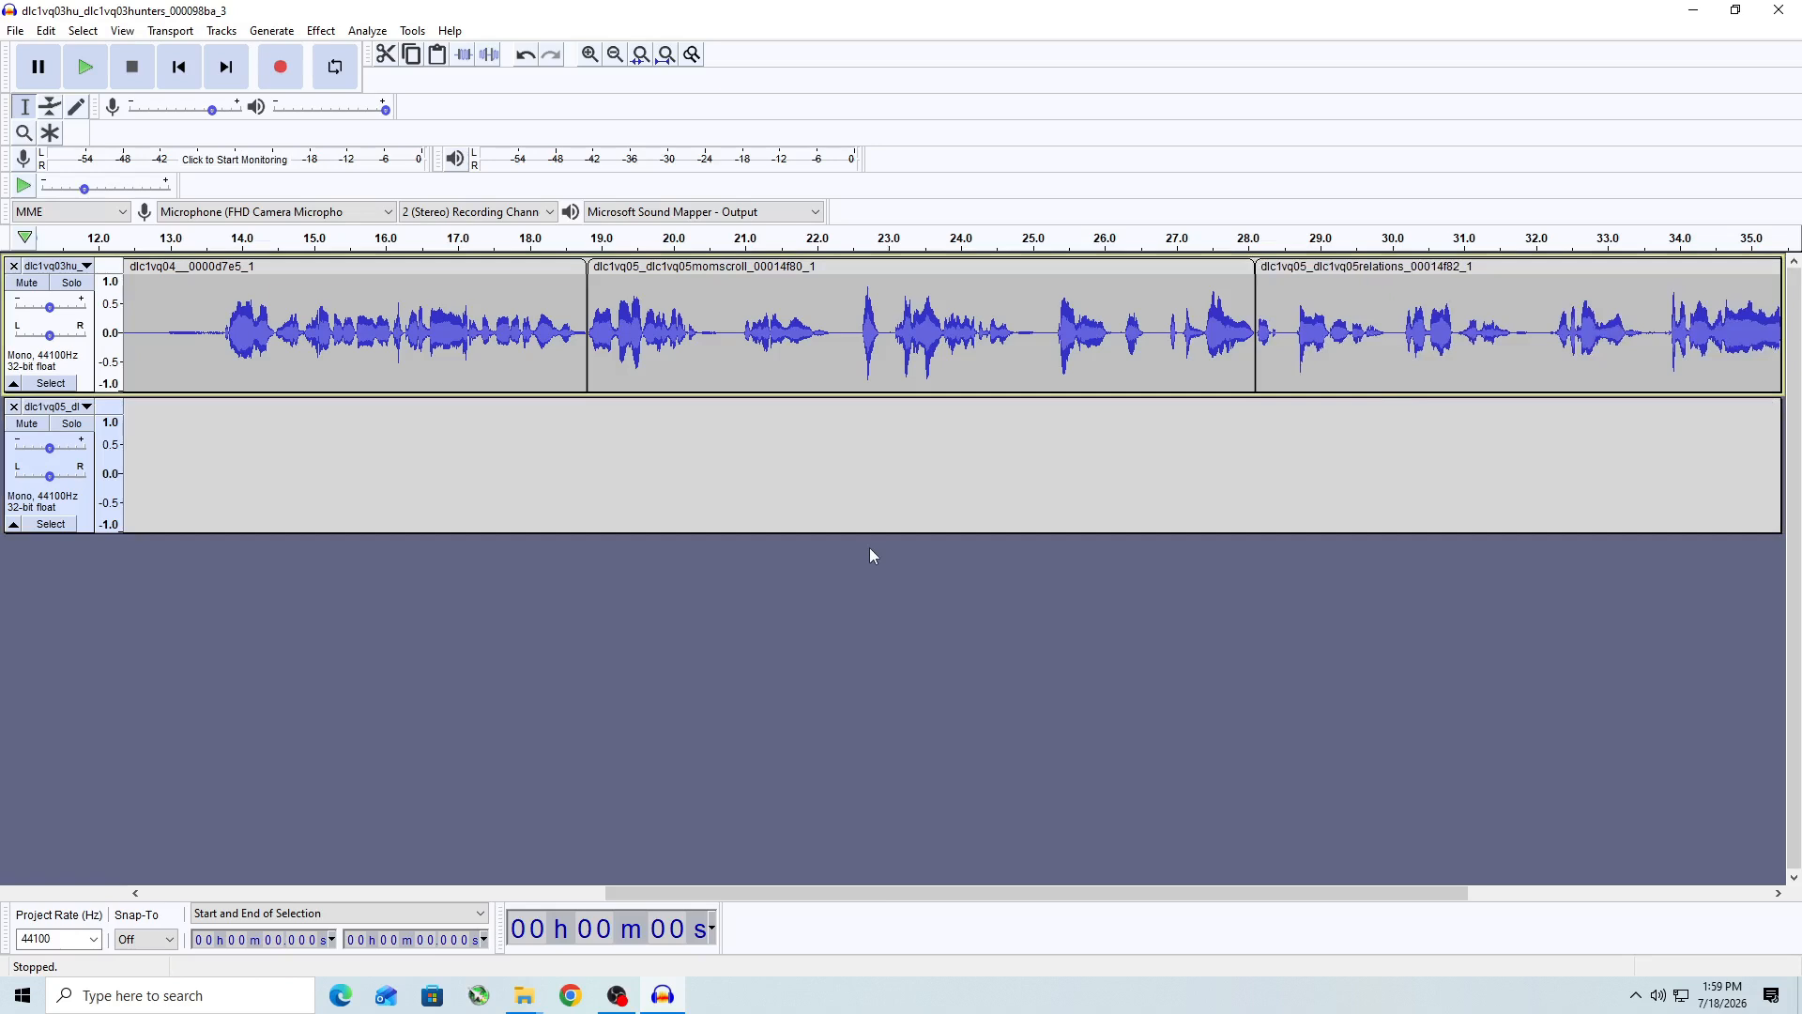
{"action": "left_click", "coordinate": [13, 408]}
{"action": "left_click_drag", "start_coordinate": [683, 899], "coordinate": [885, 915]}
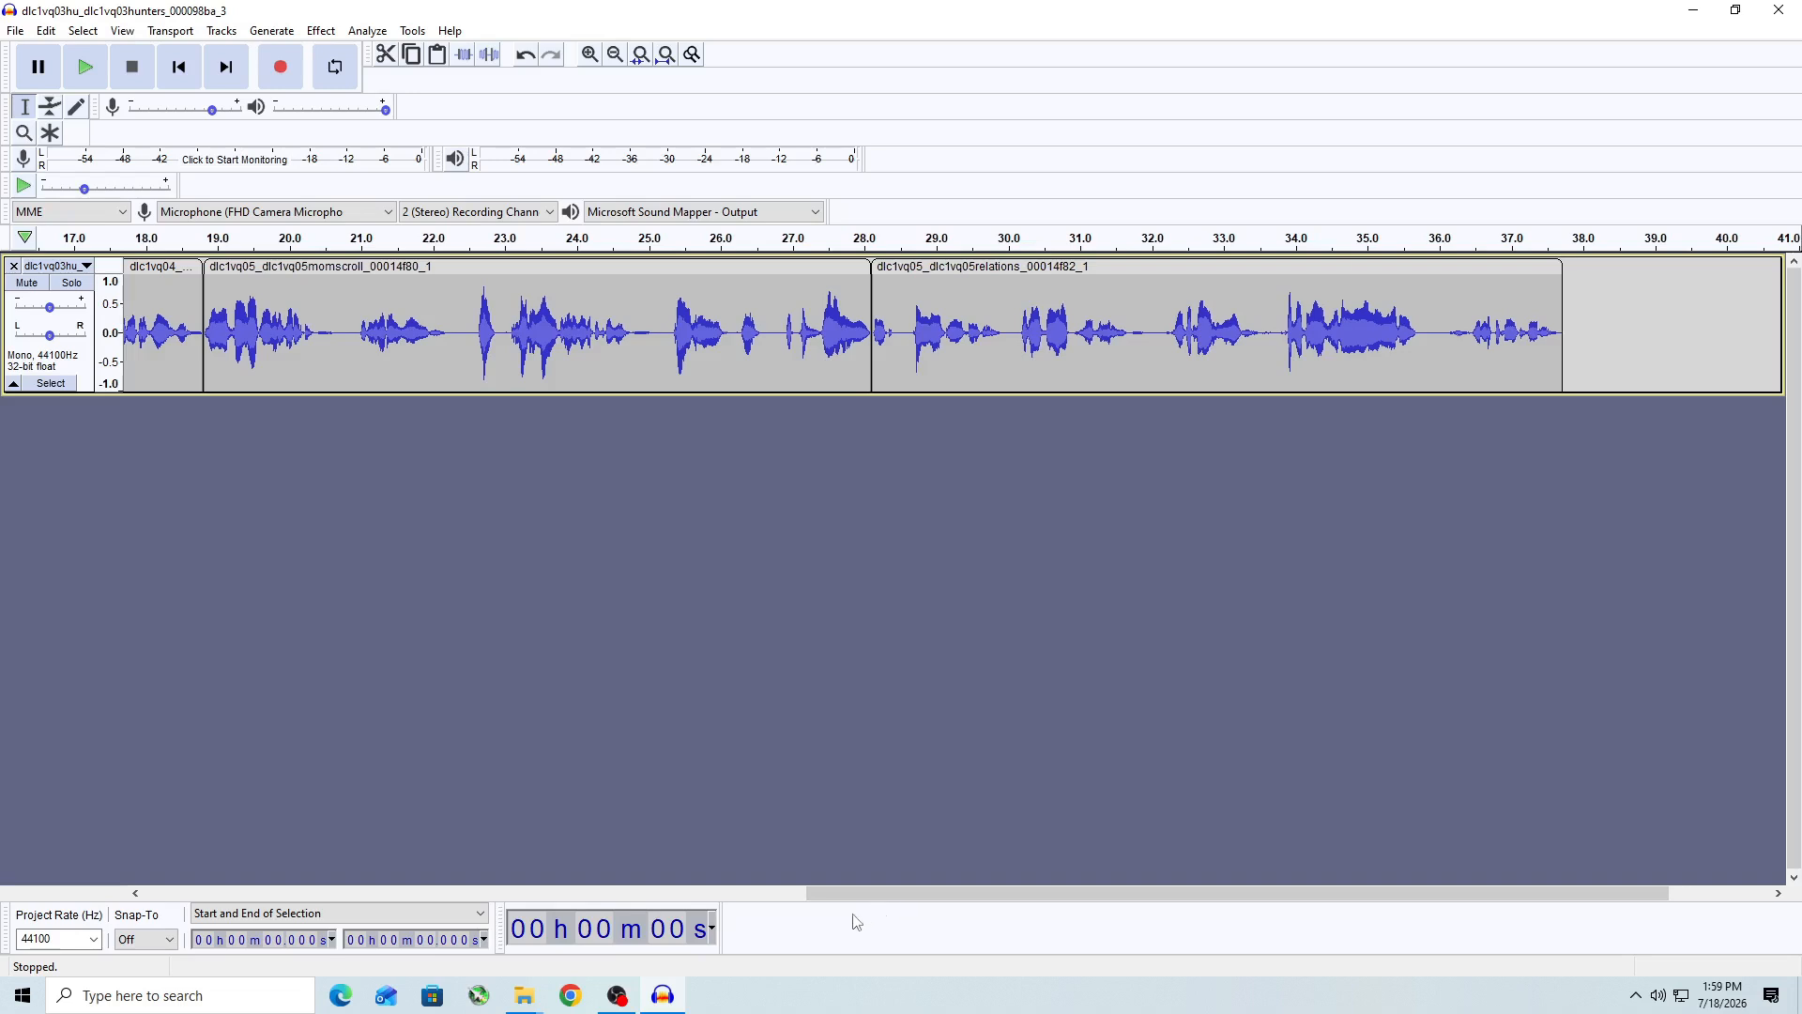
Step: Import the next four largest wave files, dlc1vq03hu_dlc1vq03huntert_0000320f_1 through dlc1npcmen_dlc1npcmentalmo_00019515_1, from the dlc1seranavoice folder into Audacity
{"action": "left_click", "coordinate": [533, 1003]}
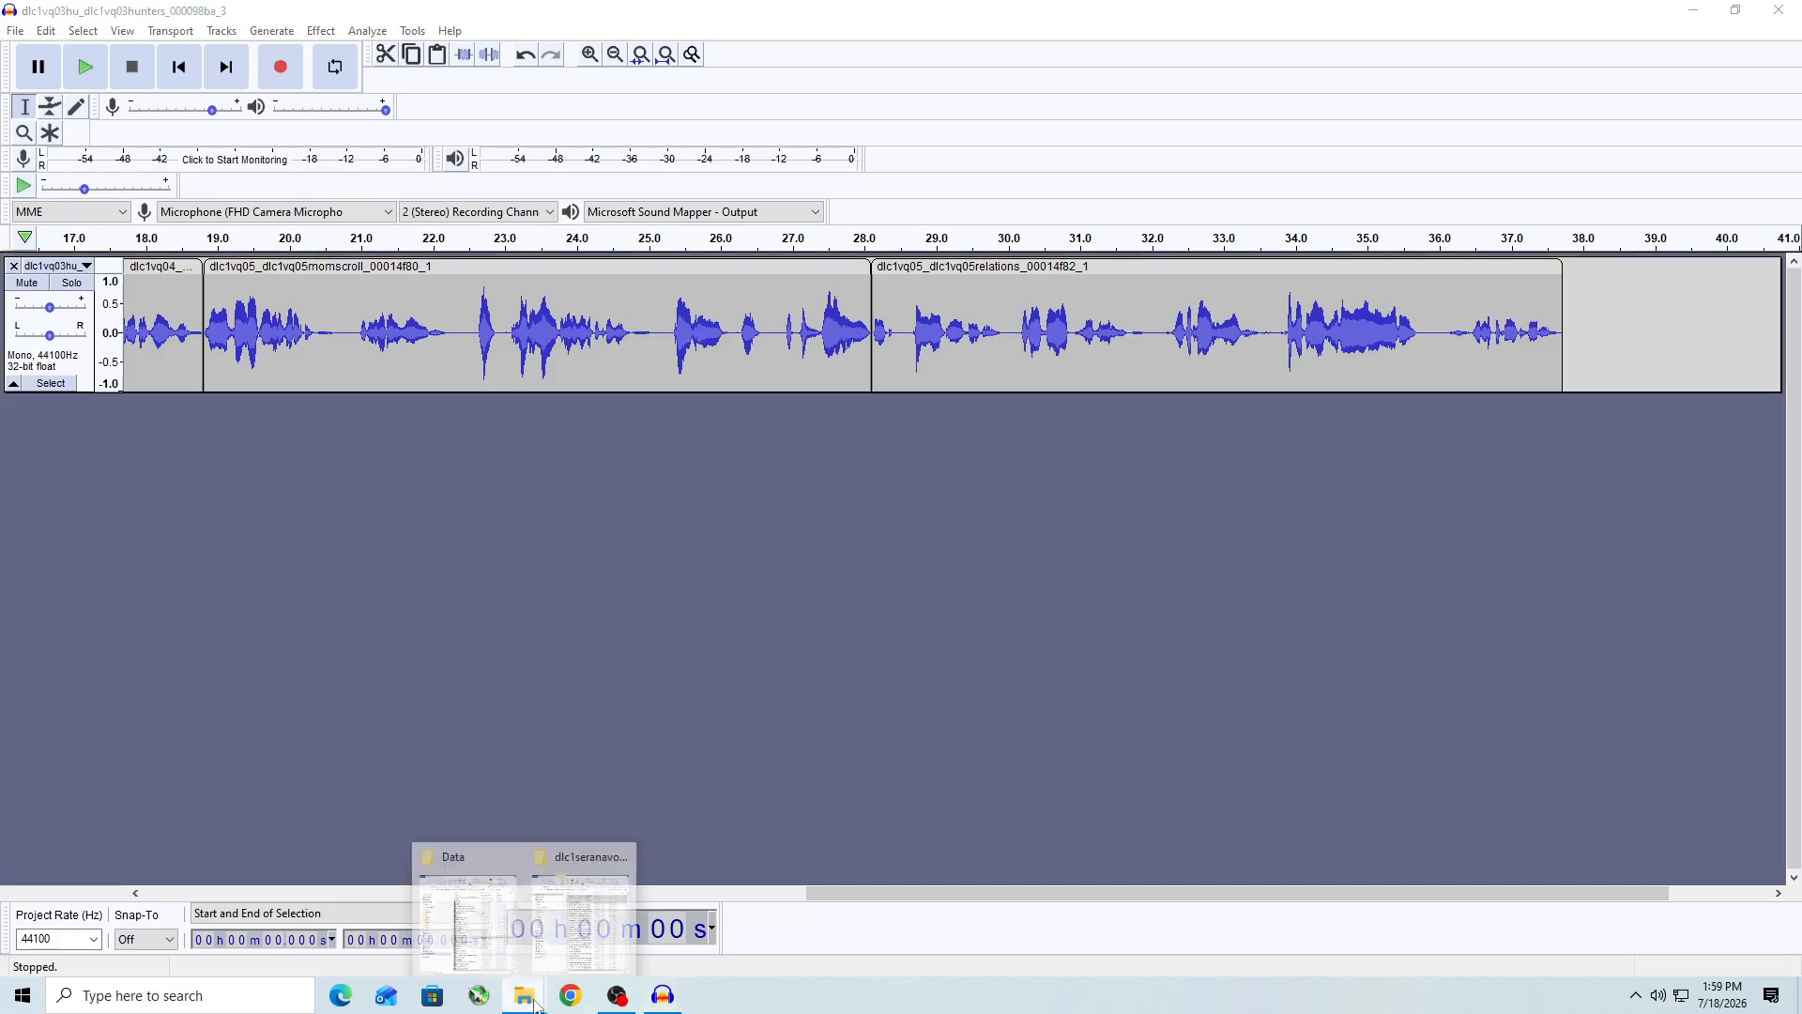
{"action": "left_click", "coordinate": [570, 925]}
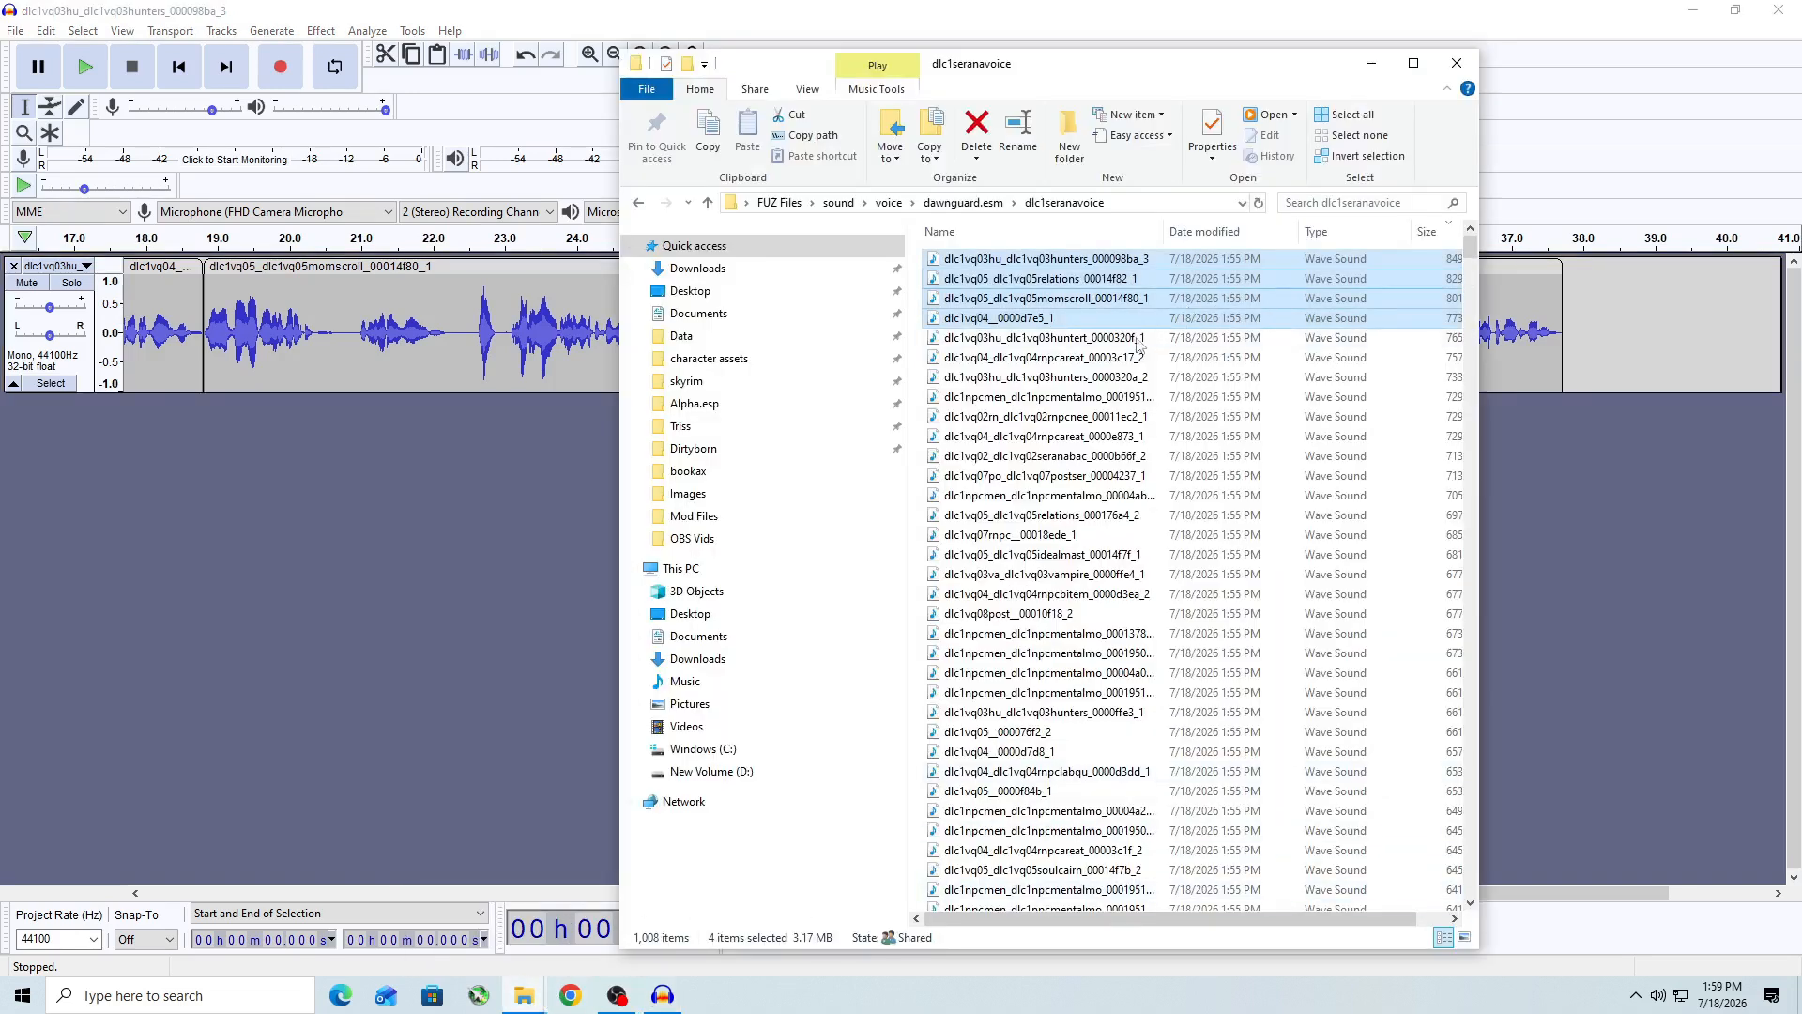
{"action": "left_click", "coordinate": [1103, 342]}
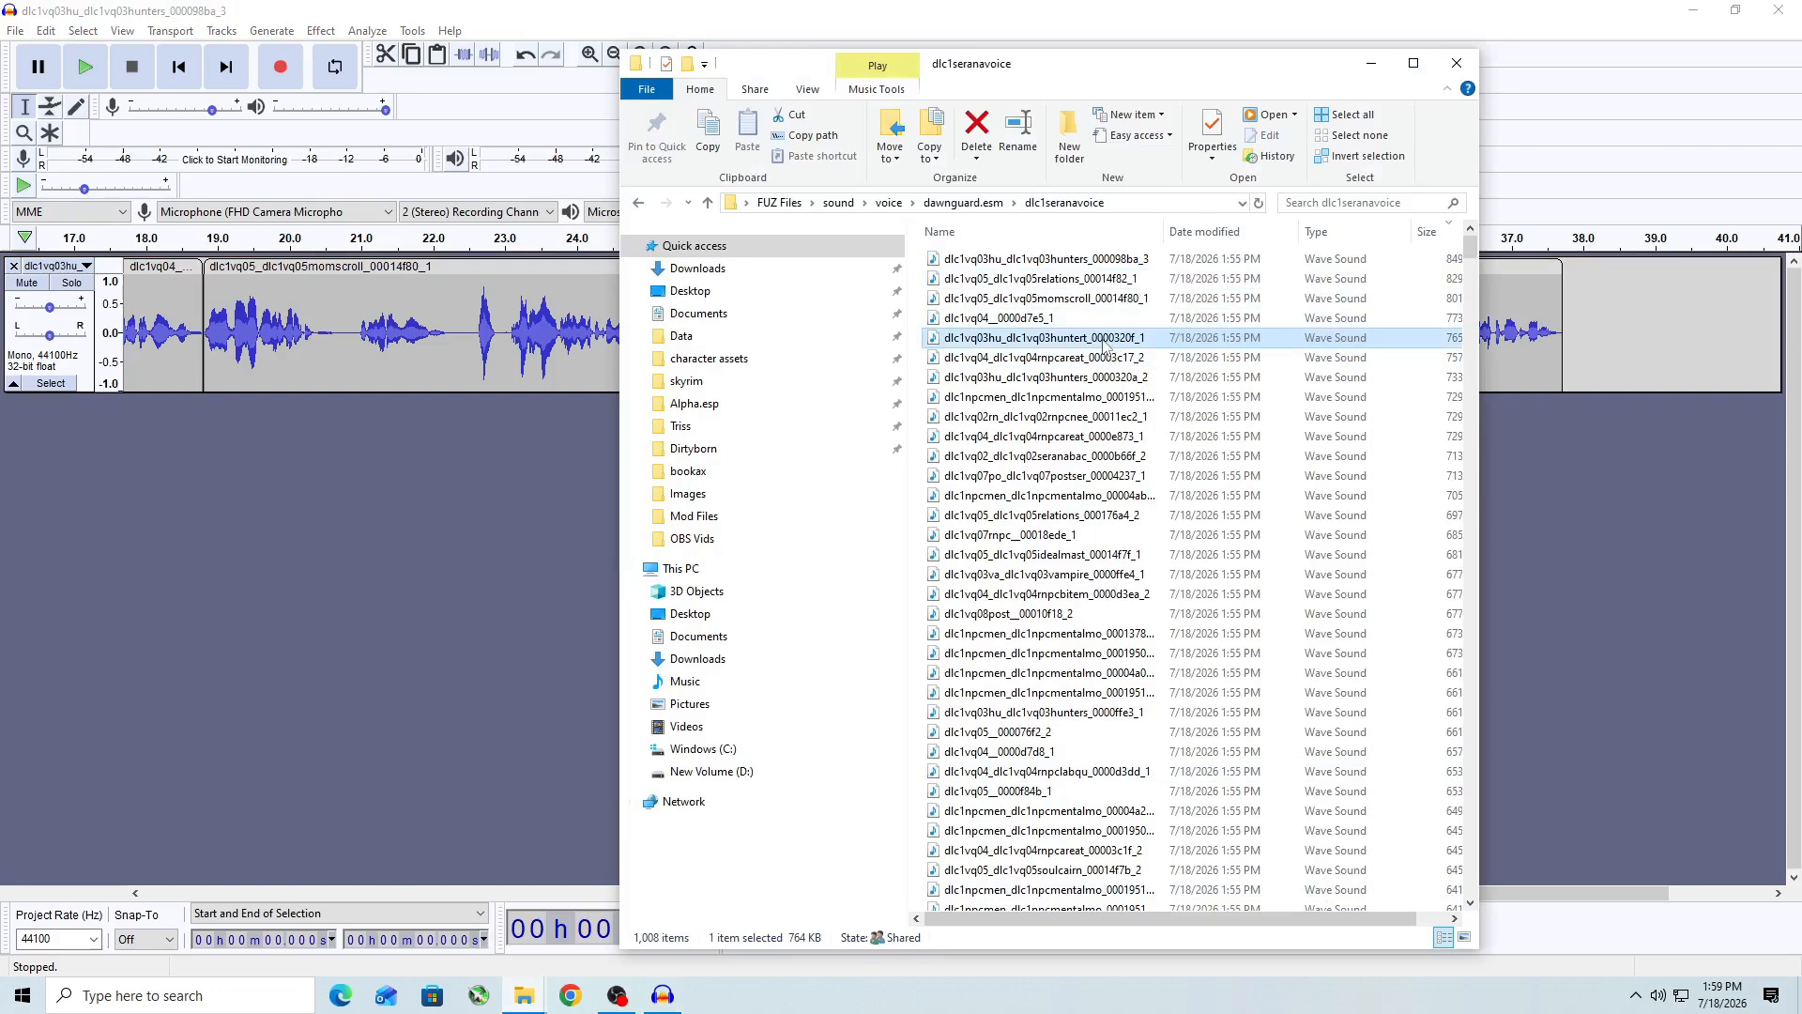
{"action": "left_click", "coordinate": [1112, 398], "text": "shift"}
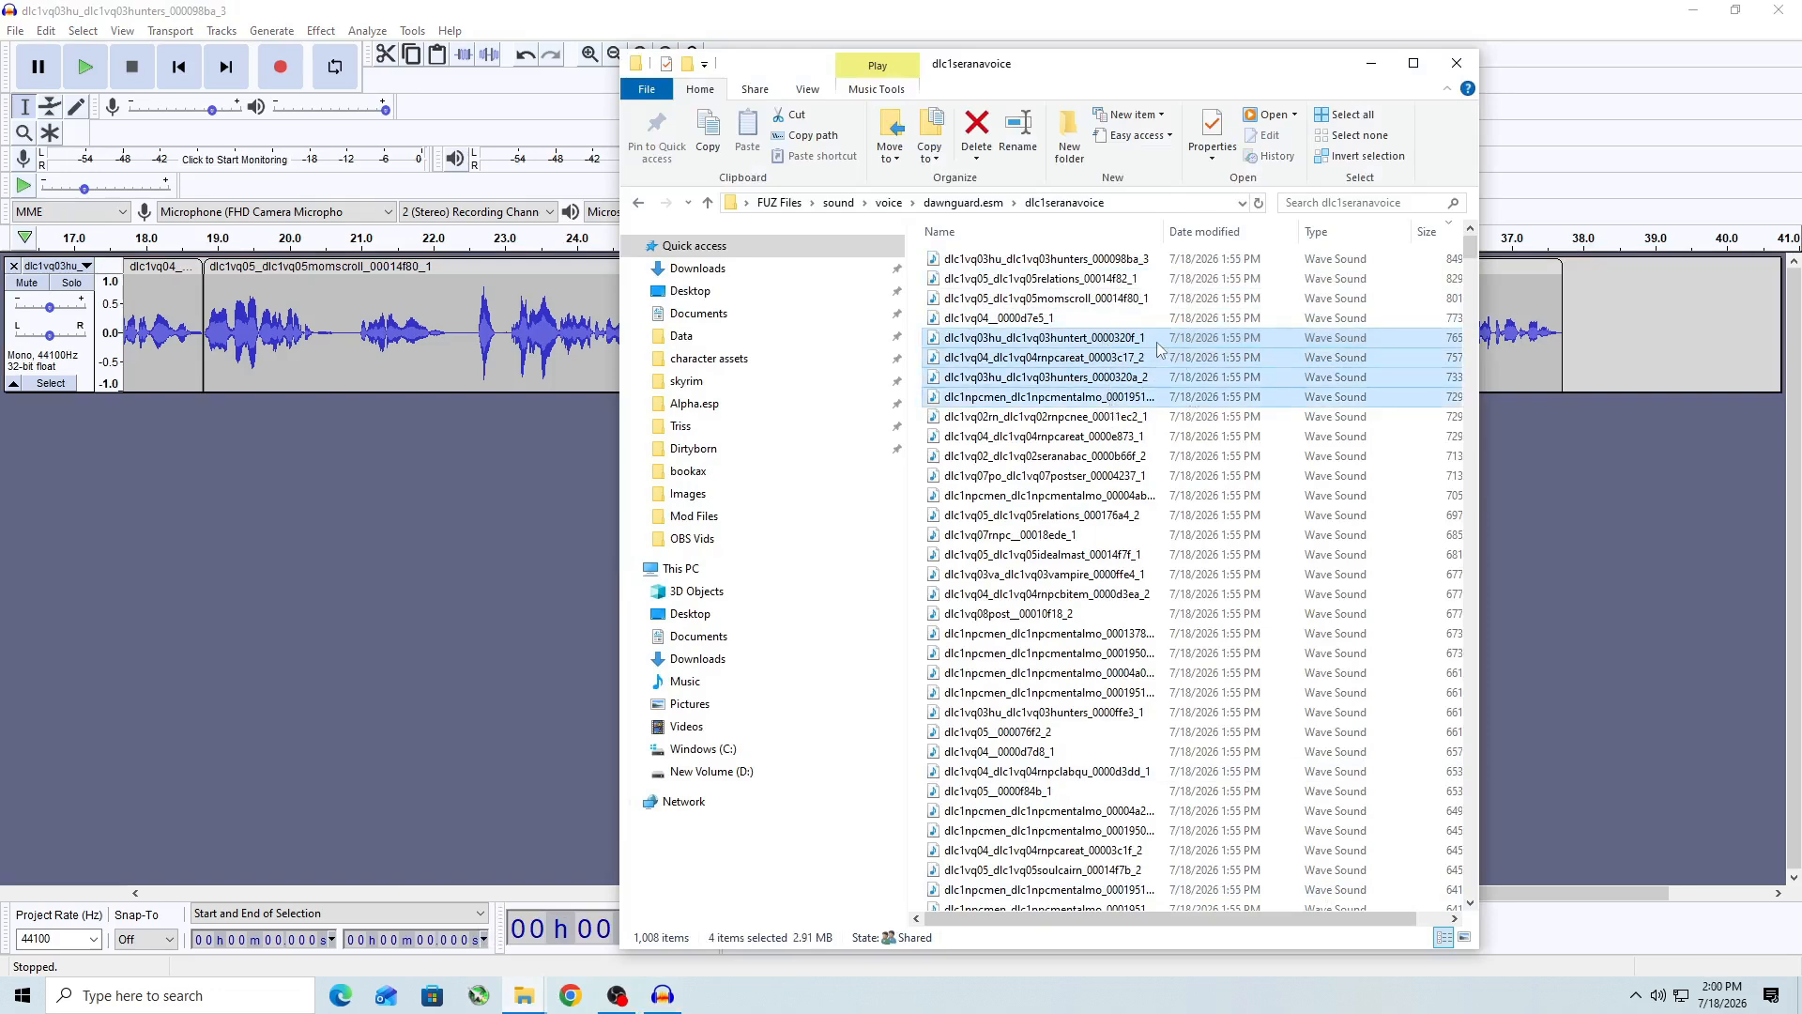
{"action": "left_click_drag", "start_coordinate": [1149, 362], "coordinate": [417, 637]}
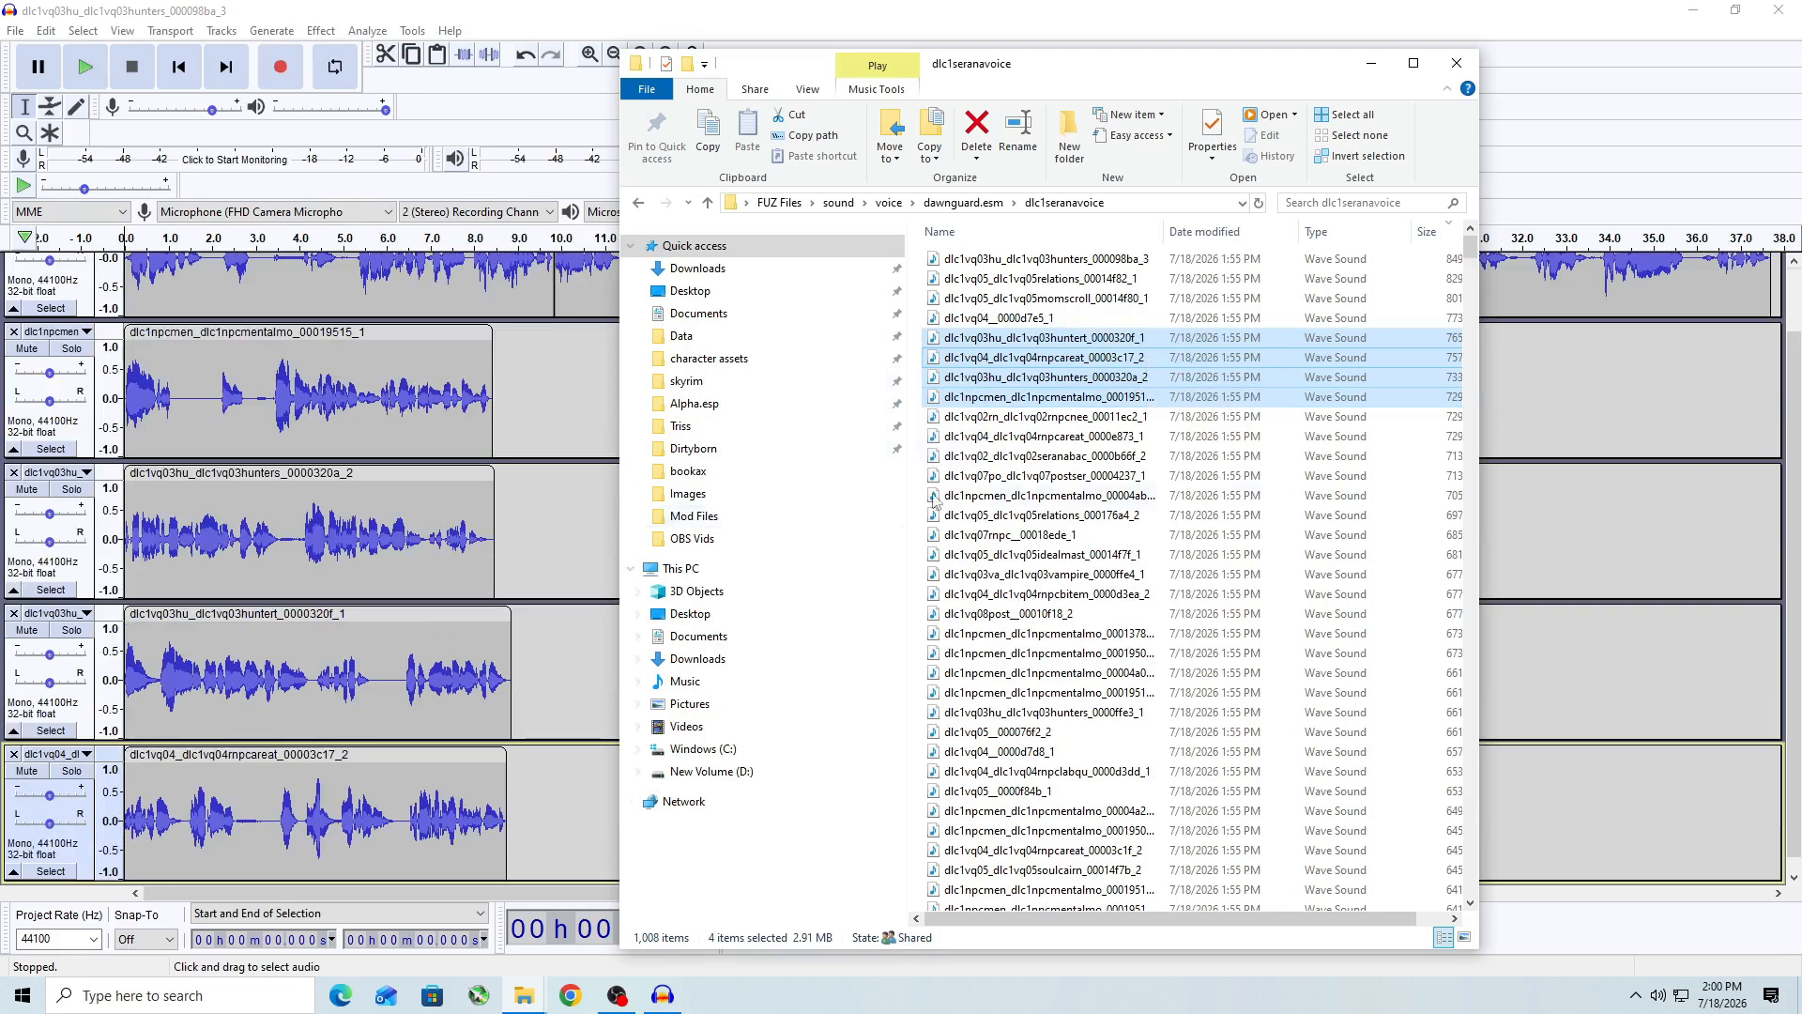
{"action": "left_click", "coordinate": [1371, 63]}
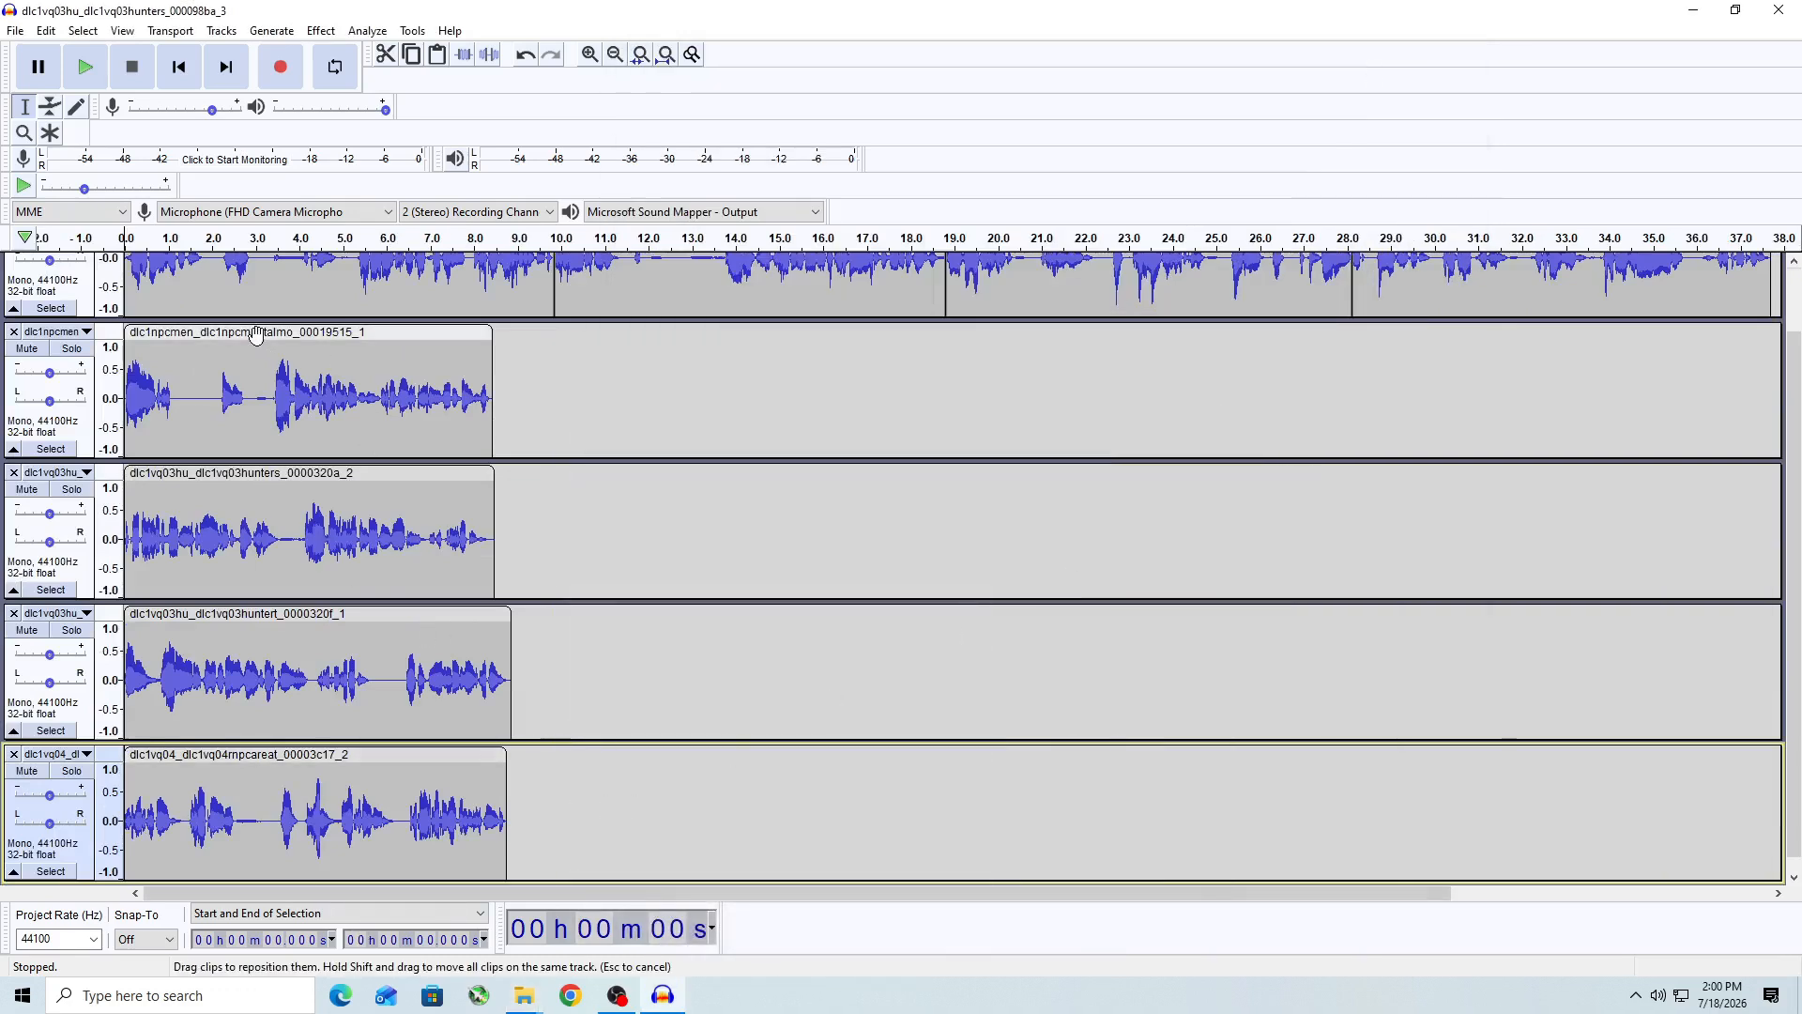
Step: Shift the four newly imported clips along their own tracks to start at about 29, 30, 32 and 32 seconds
{"action": "left_click_drag", "start_coordinate": [266, 345], "coordinate": [1530, 353]}
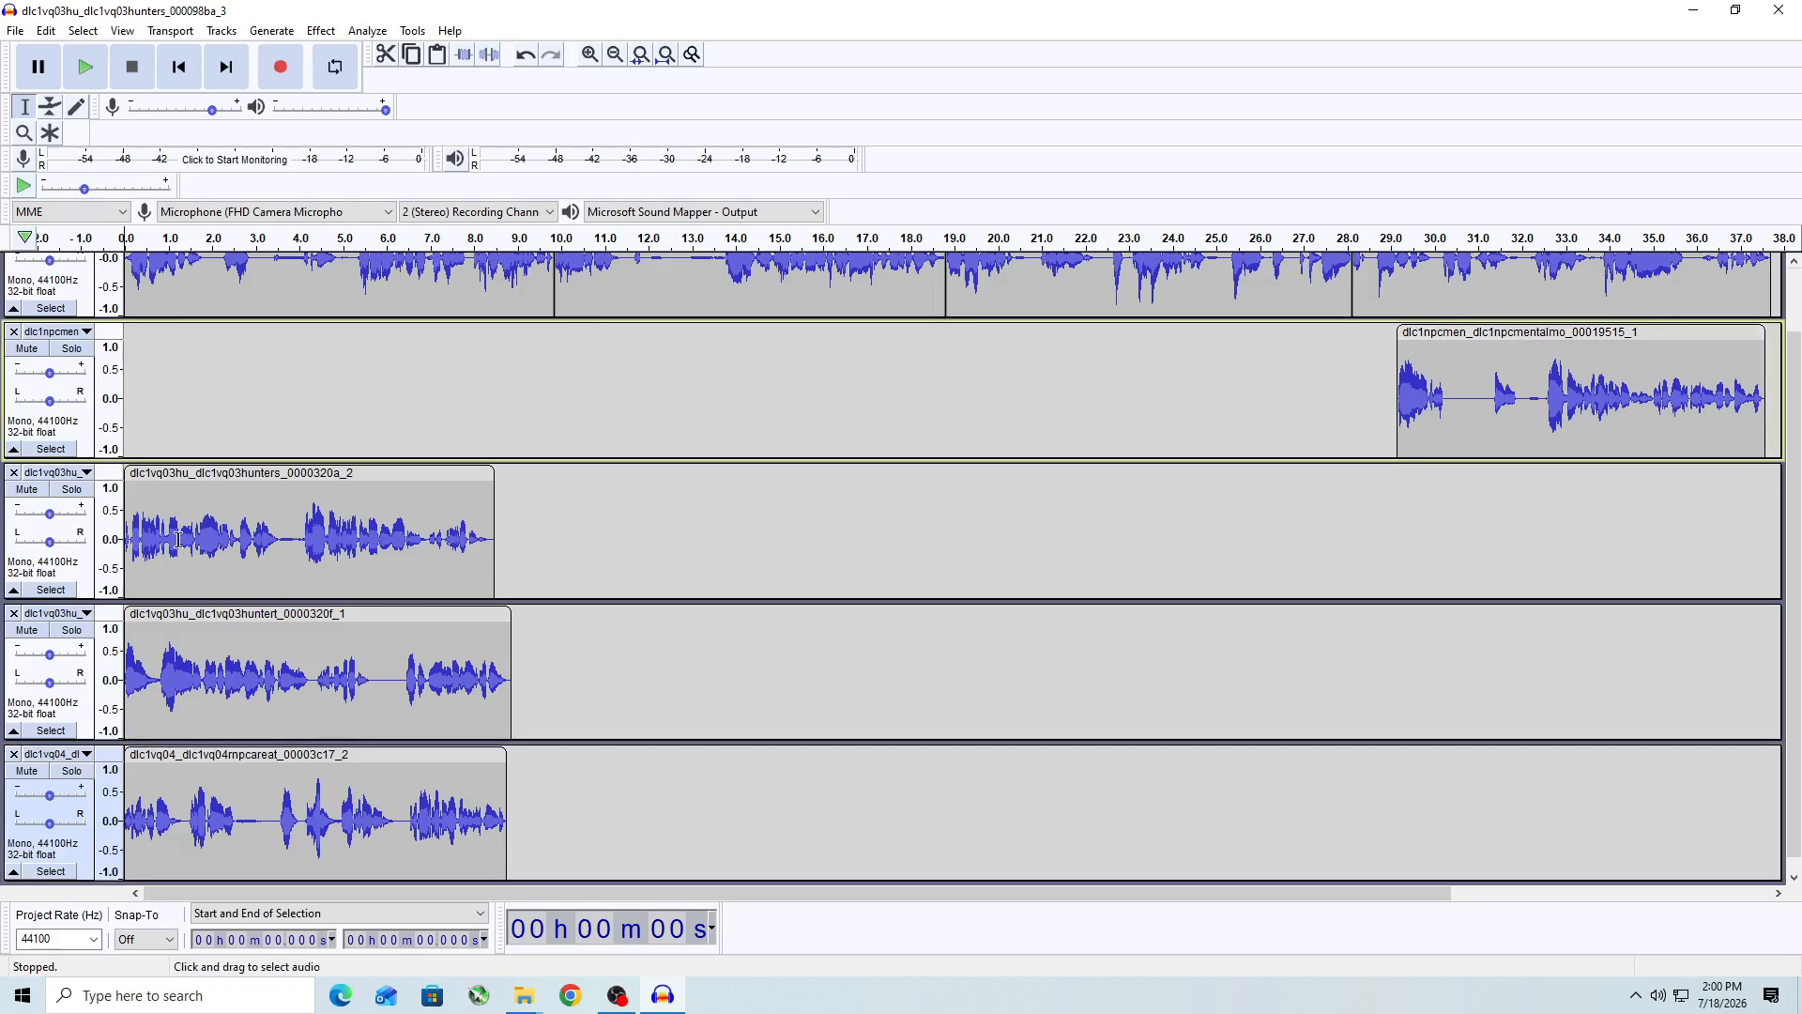
{"action": "left_click_drag", "start_coordinate": [230, 474], "coordinate": [1557, 478]}
{"action": "left_click_drag", "start_coordinate": [272, 615], "coordinate": [1683, 683]}
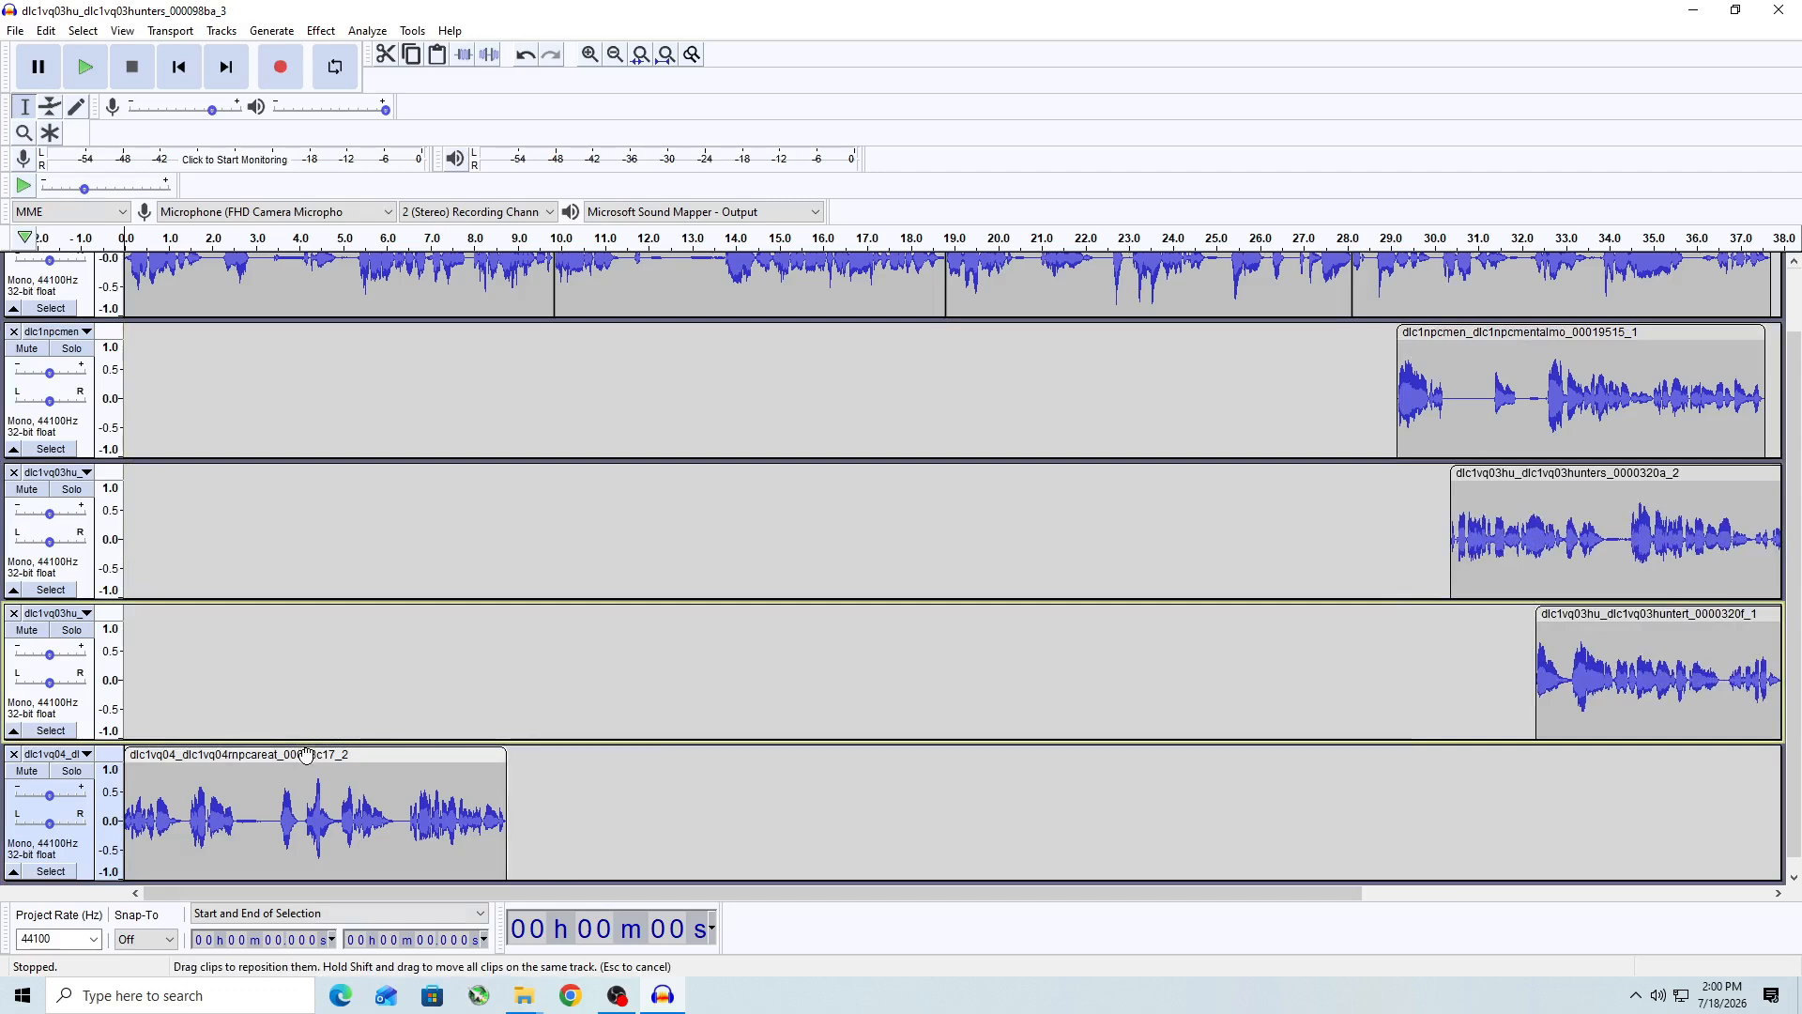
{"action": "left_click_drag", "start_coordinate": [305, 754], "coordinate": [1784, 809]}
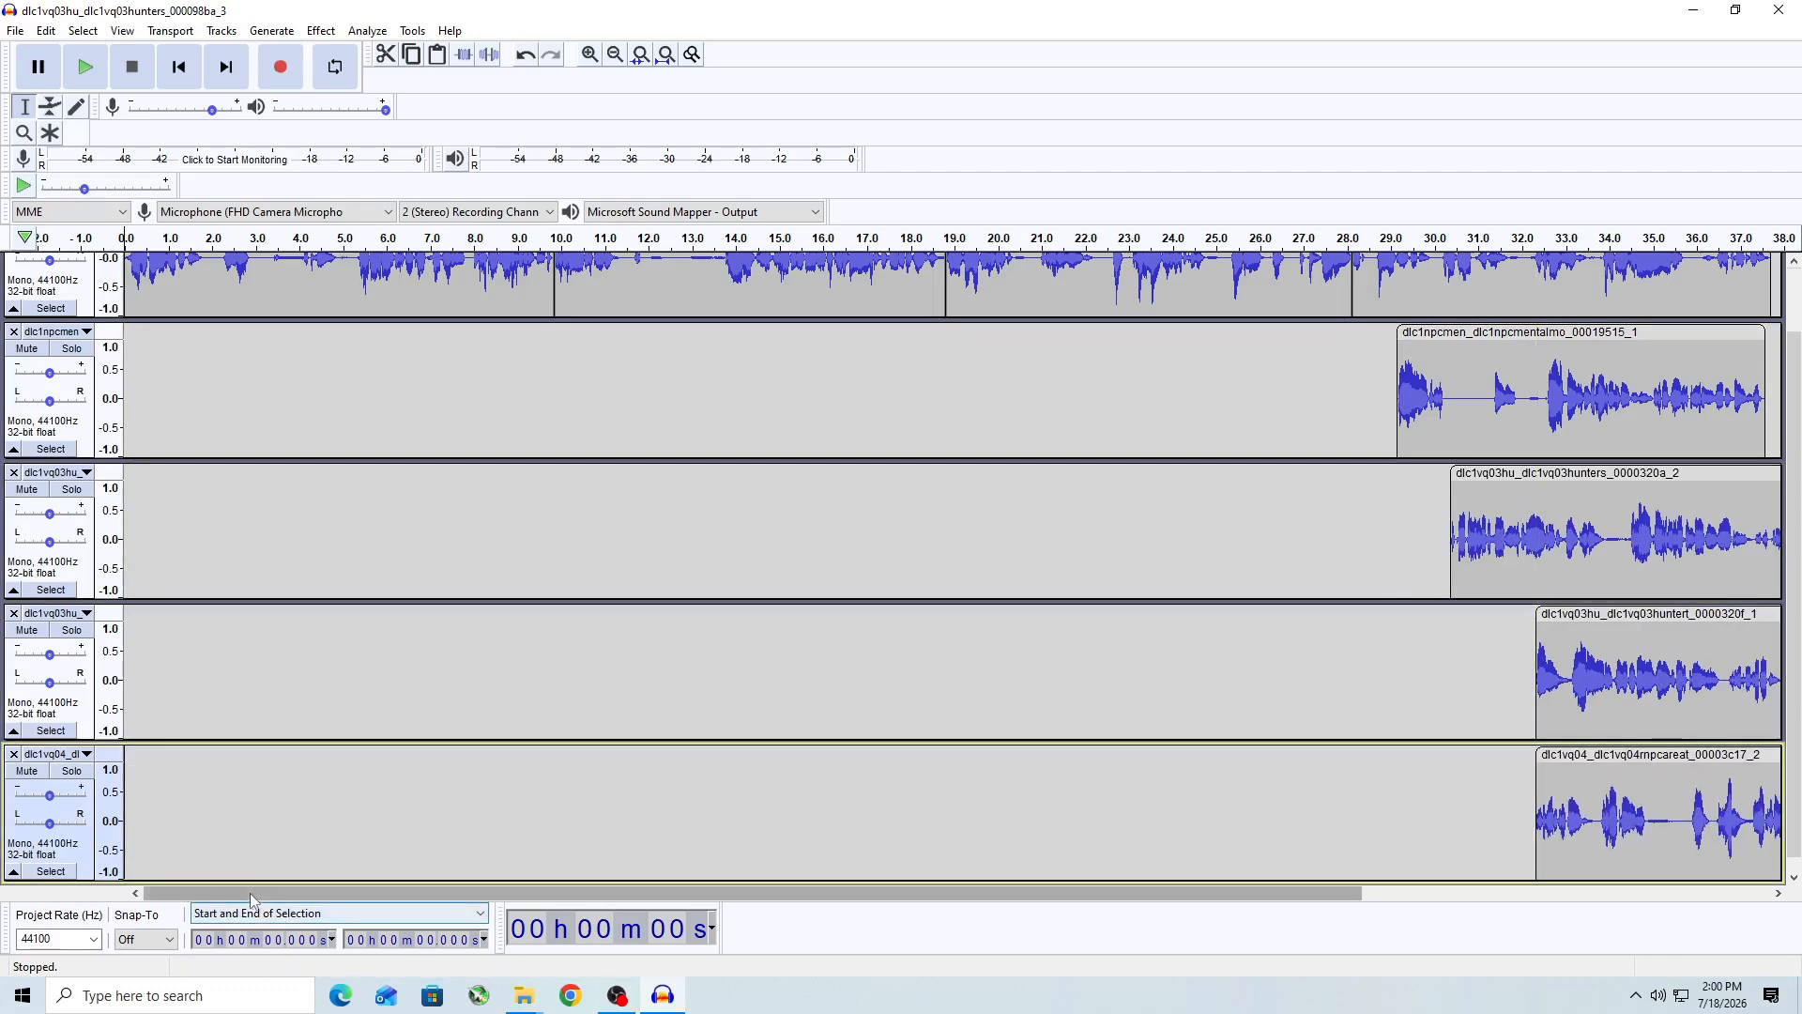
{"action": "left_click_drag", "start_coordinate": [233, 896], "coordinate": [843, 925]}
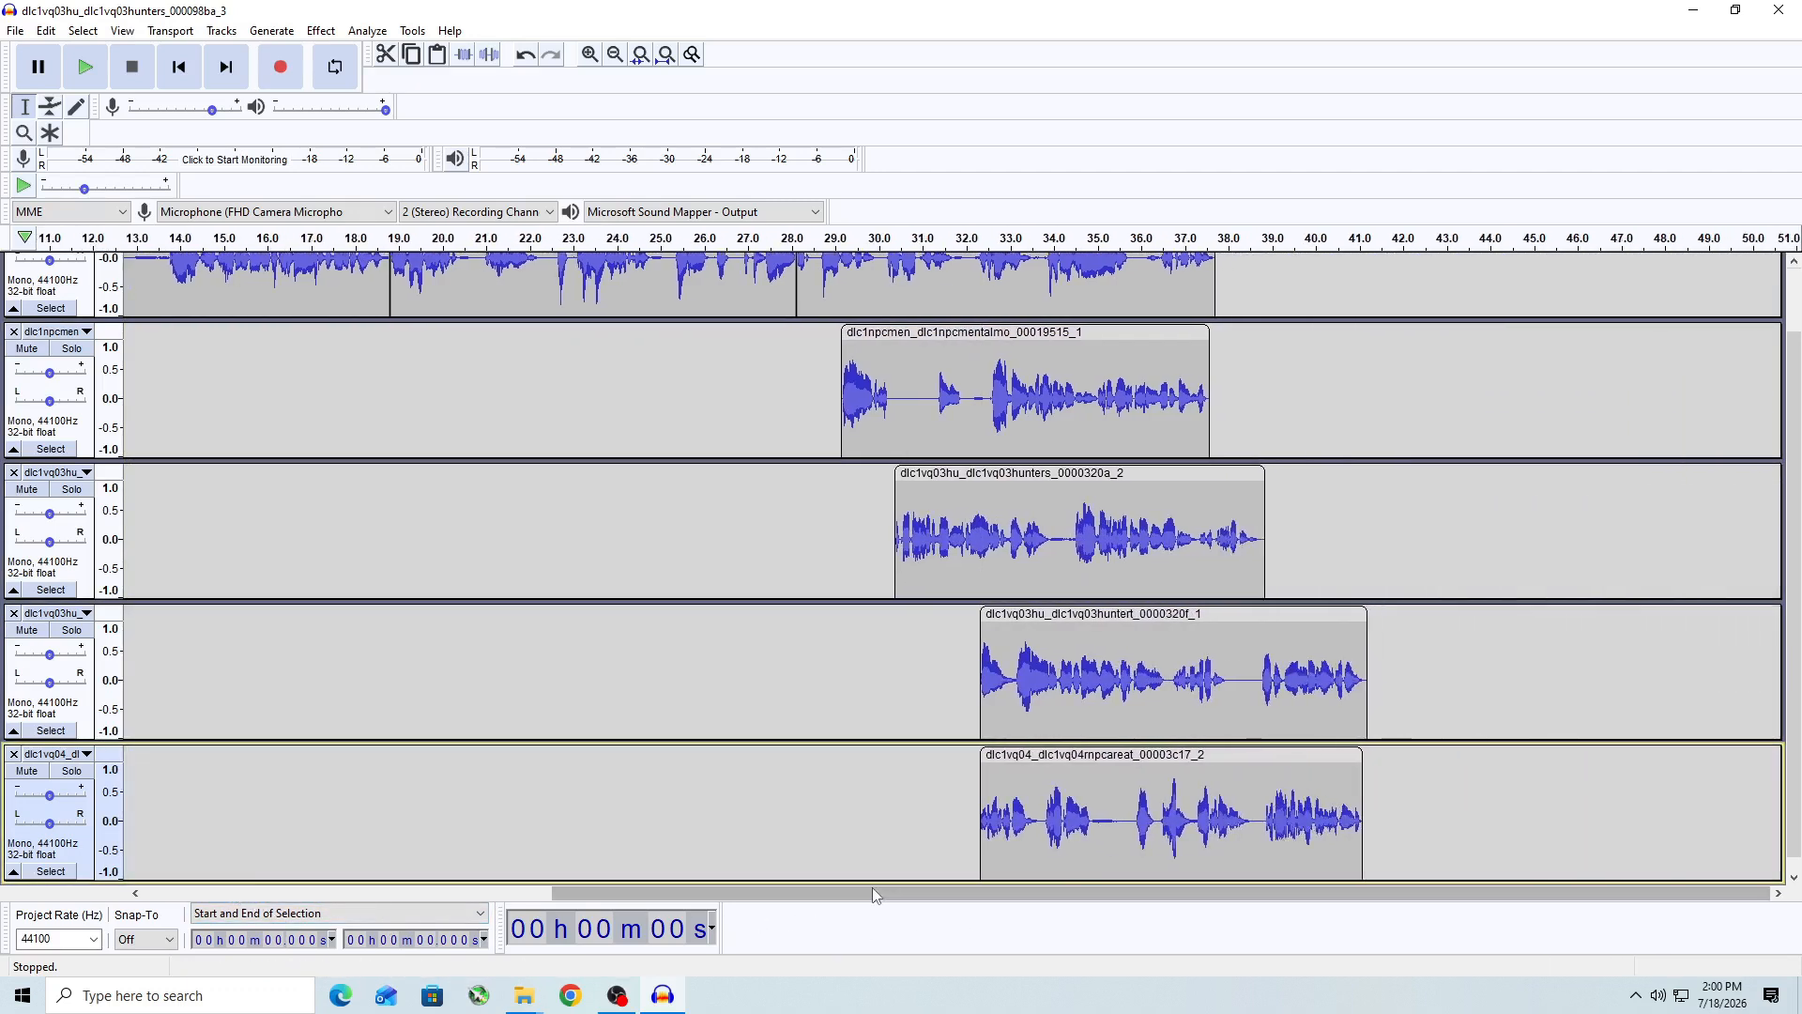
Step: Append dlc1npcmentalmo_00019515_1, dlc1vq03hunters_0000320a_2 and dlc1vq03huntert_0000320f_1 end to end after the last clip on the first track
{"action": "scroll", "coordinate": [997, 741], "scroll_direction": "up", "scroll_amount": 2}
{"action": "left_click_drag", "start_coordinate": [955, 414], "coordinate": [1331, 376]}
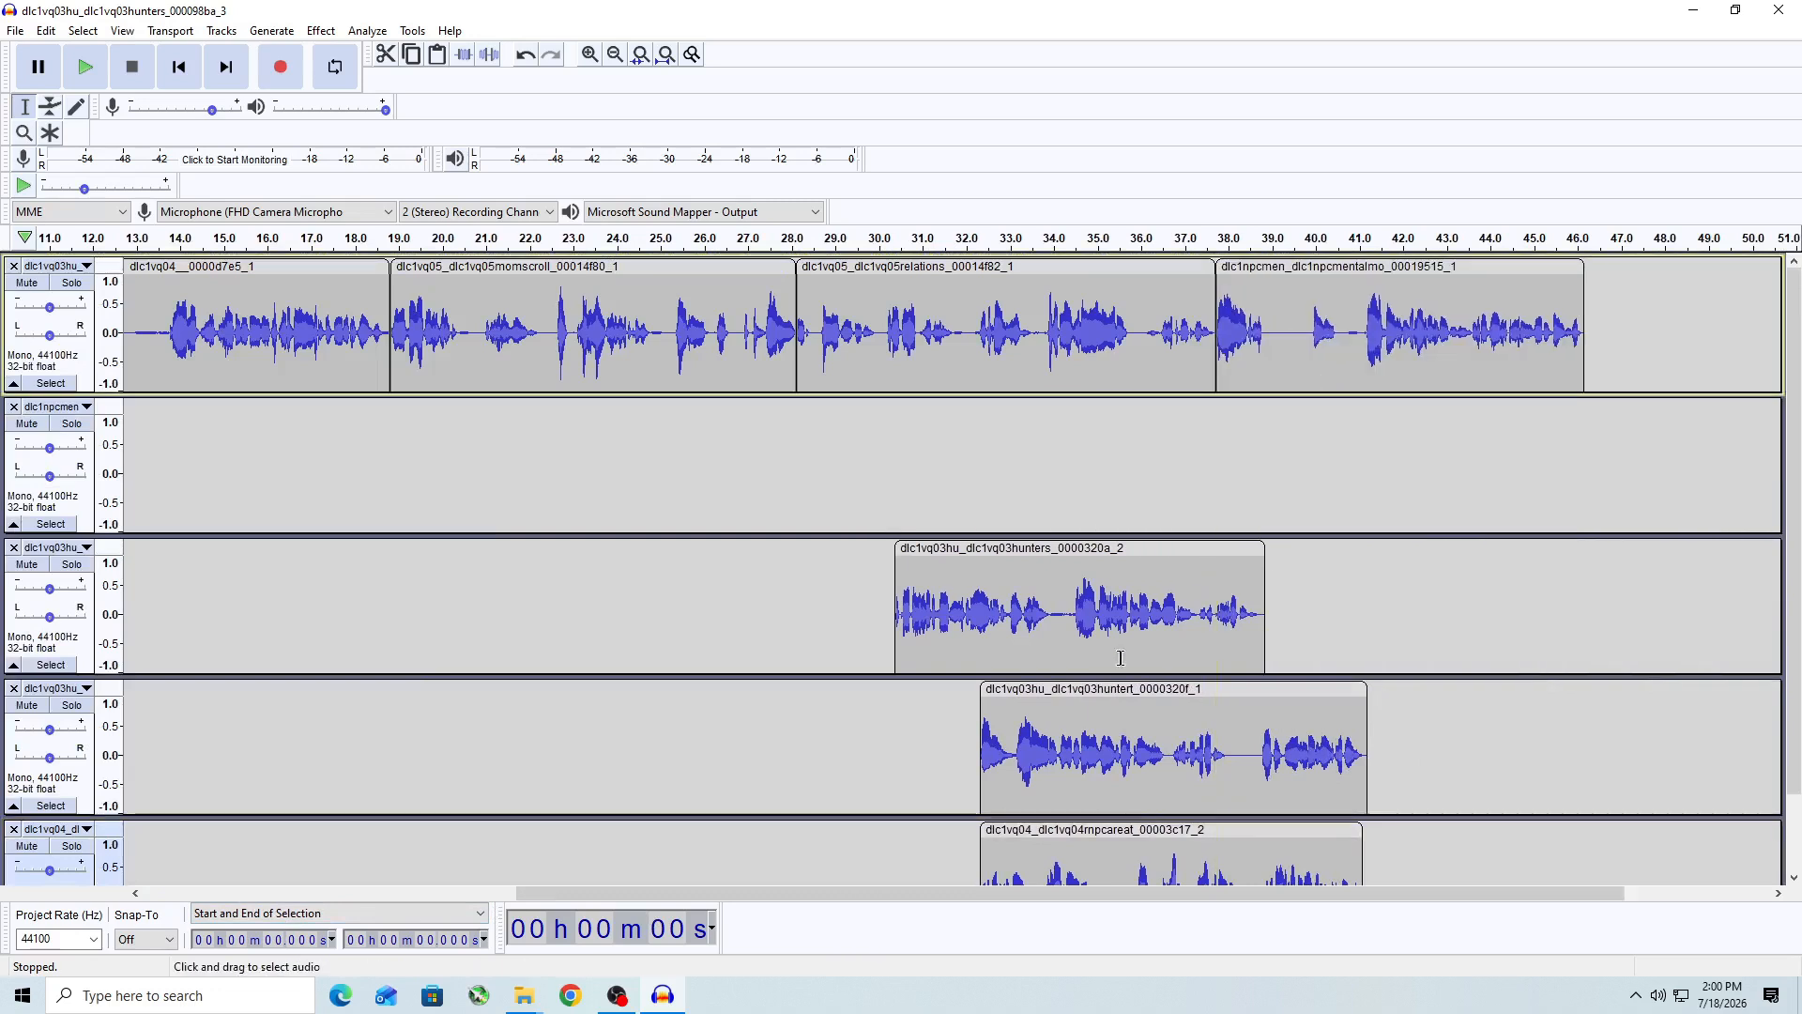
{"action": "left_click_drag", "start_coordinate": [723, 903], "coordinate": [868, 903]}
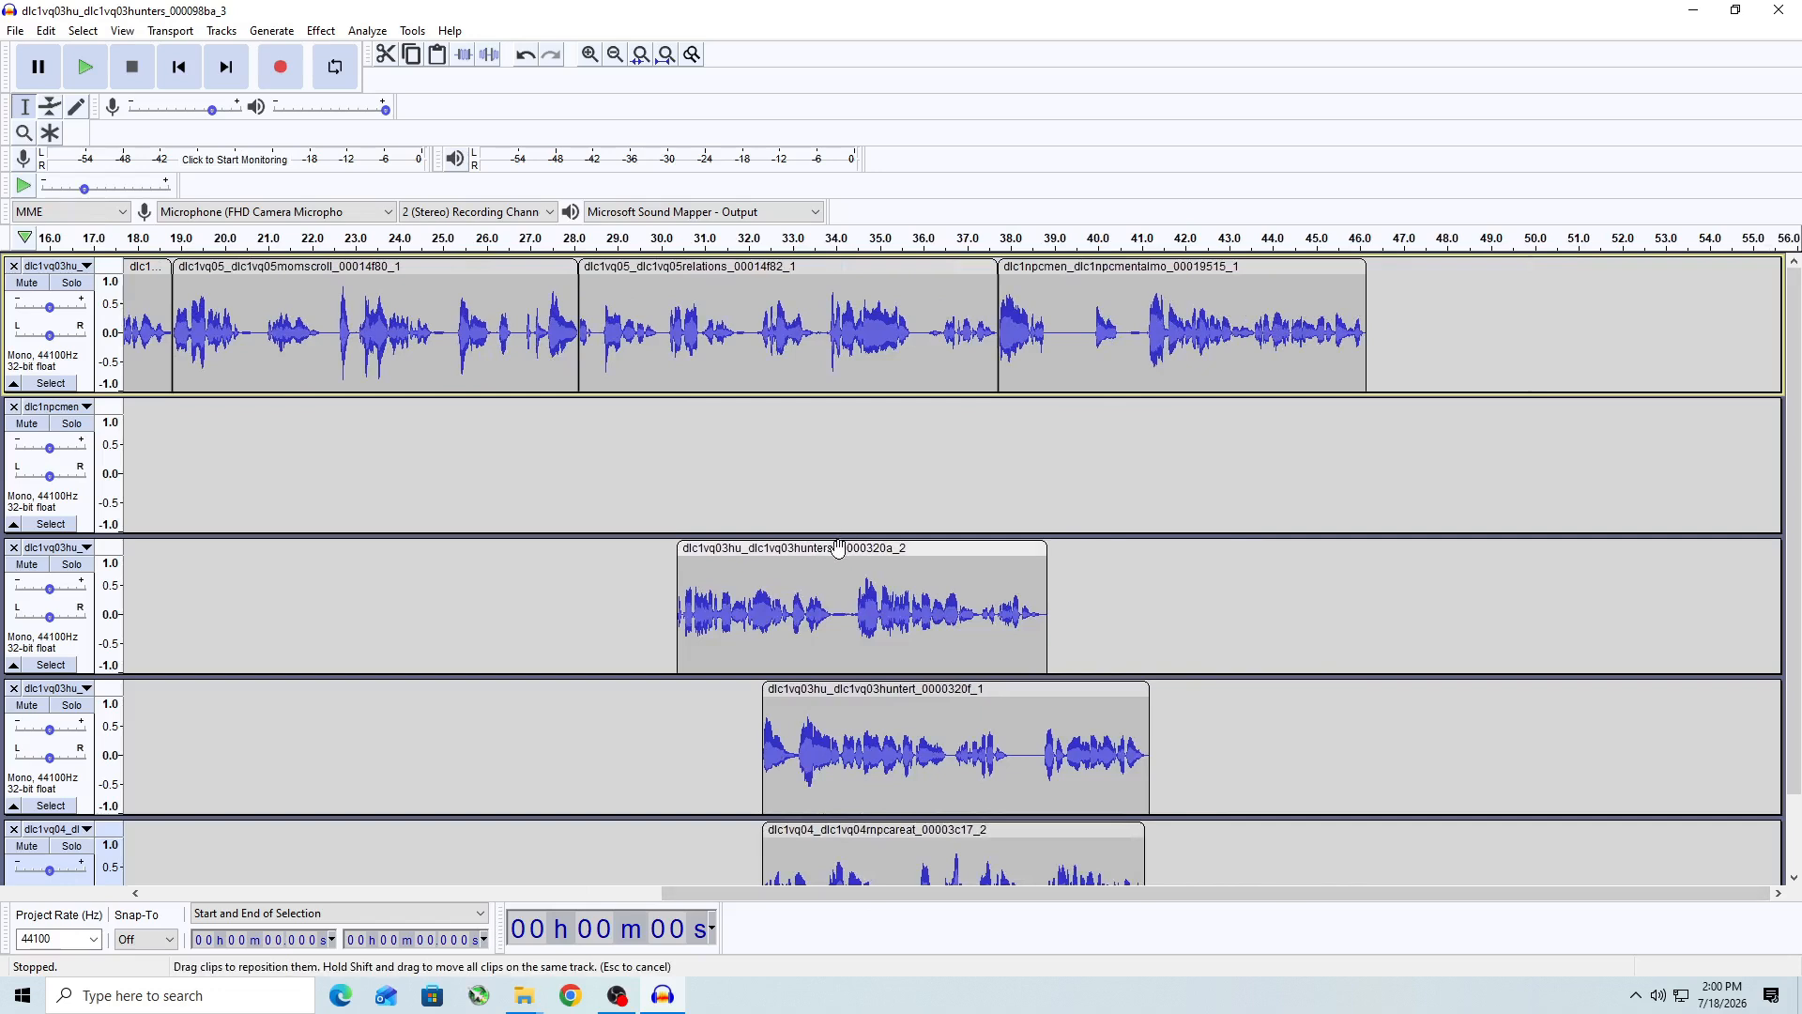
{"action": "left_click_drag", "start_coordinate": [842, 550], "coordinate": [1527, 369]}
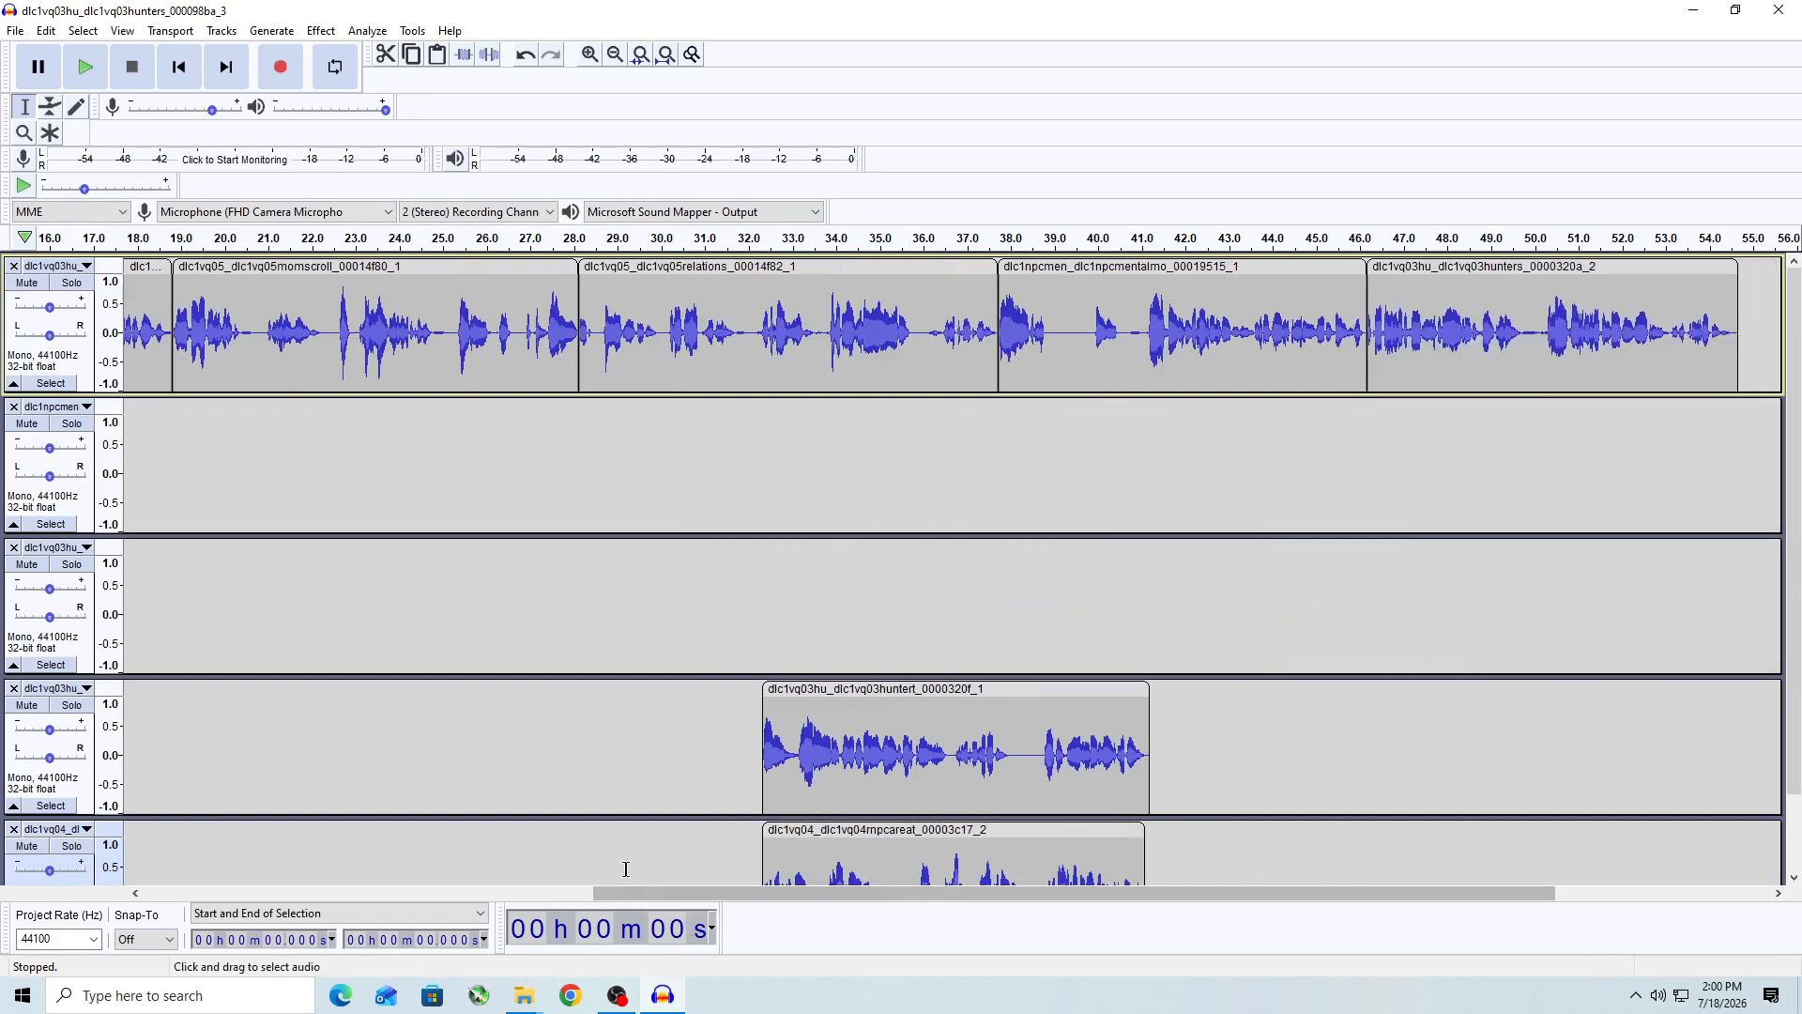
{"action": "left_click_drag", "start_coordinate": [638, 899], "coordinate": [1017, 905]}
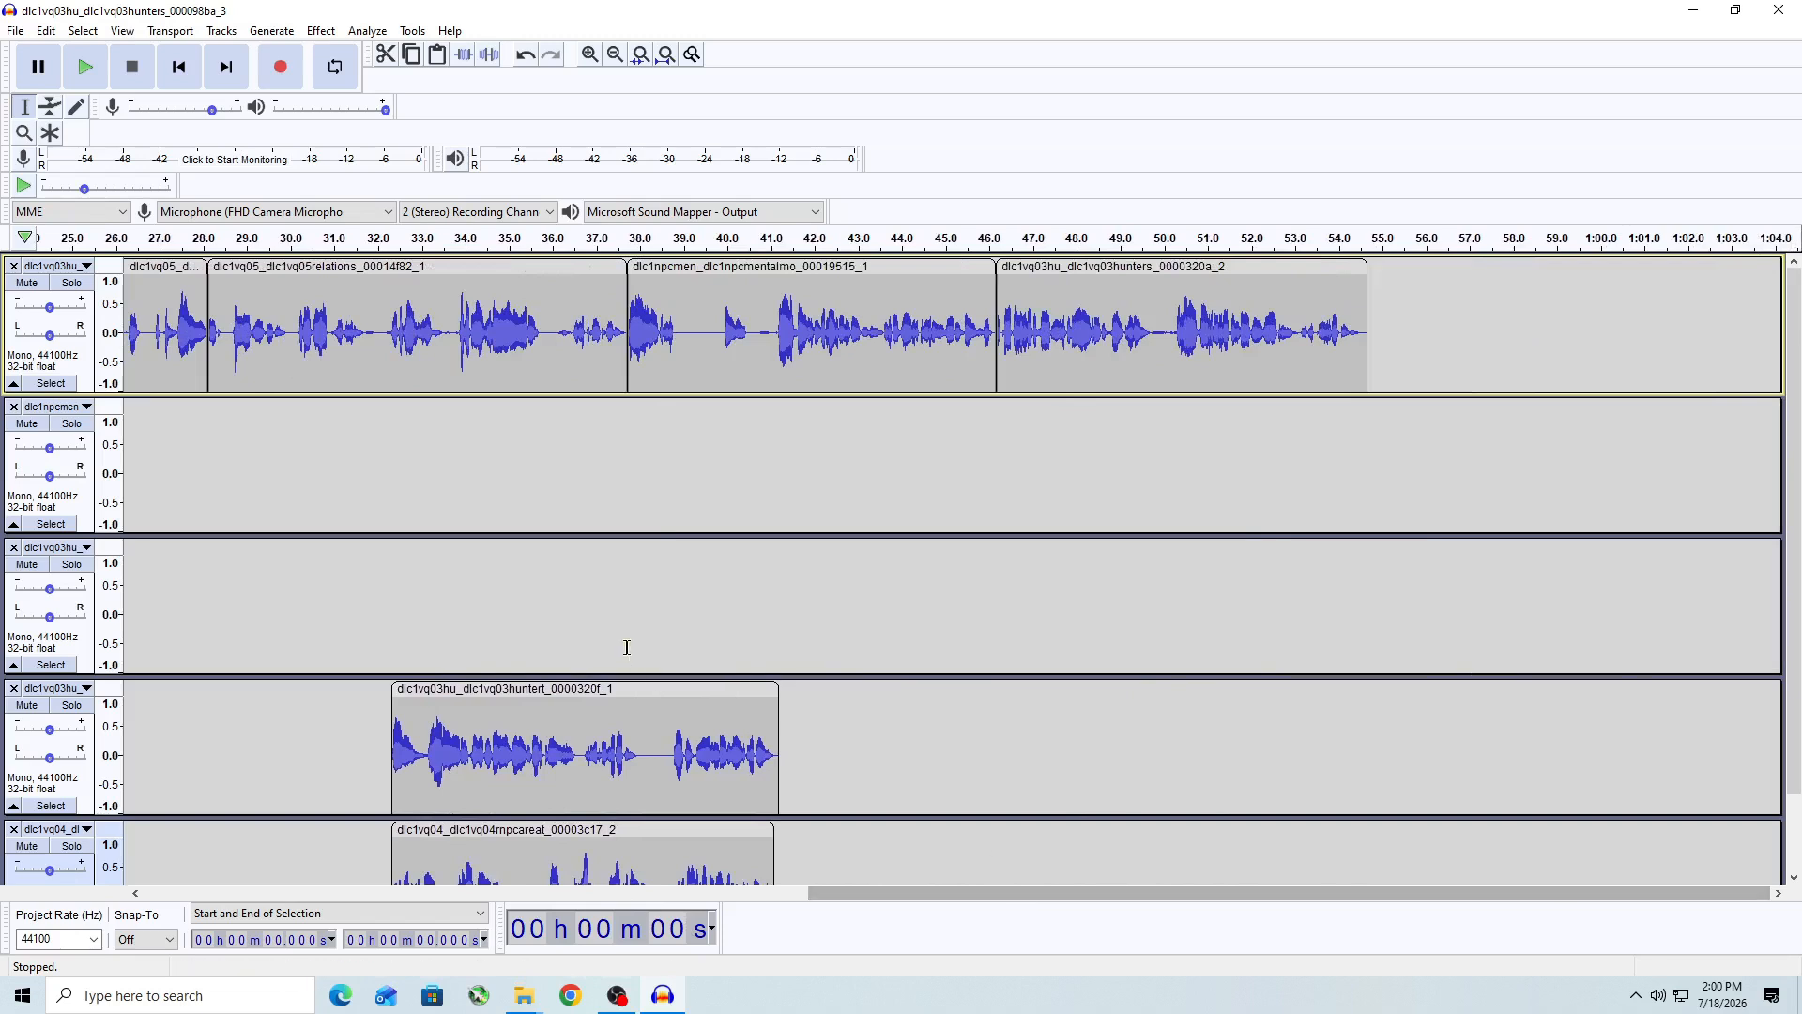
{"action": "left_click_drag", "start_coordinate": [578, 690], "coordinate": [1545, 359]}
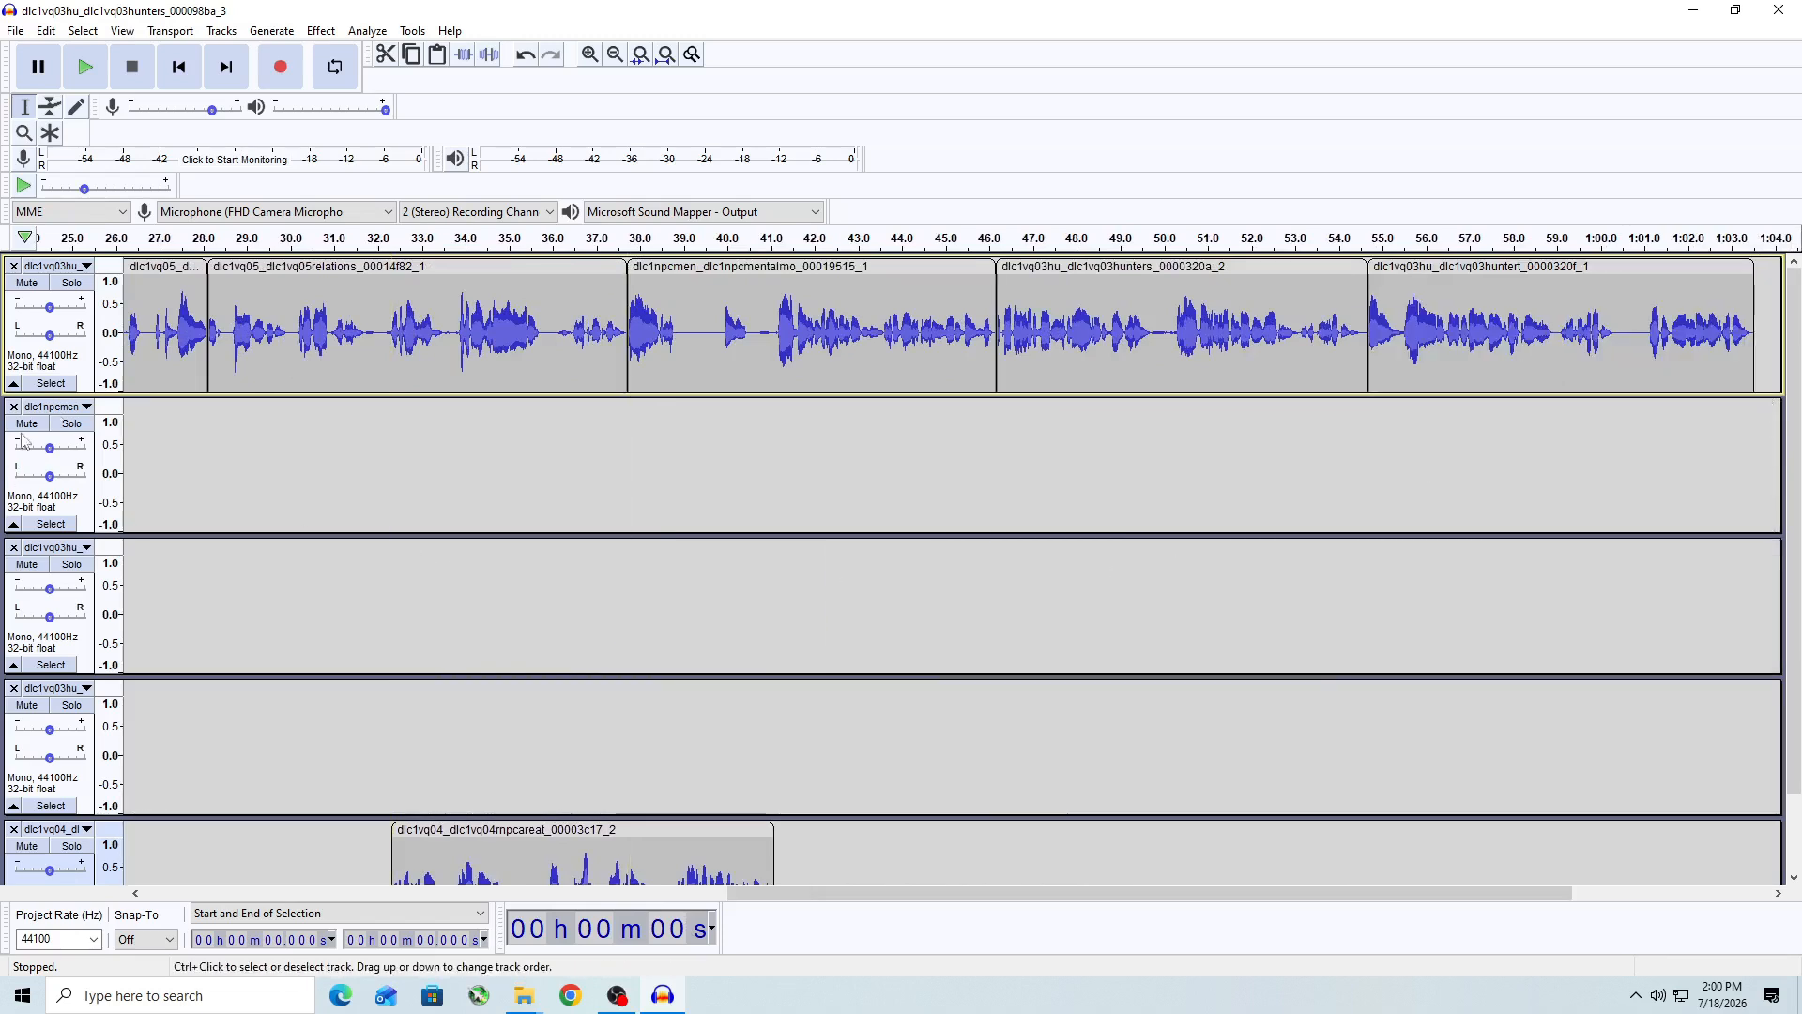
Step: Remove the three emptied tracks between the combined track and the remaining dlc1vq04 clip
{"action": "left_click", "coordinate": [13, 407]}
{"action": "left_click", "coordinate": [14, 408]}
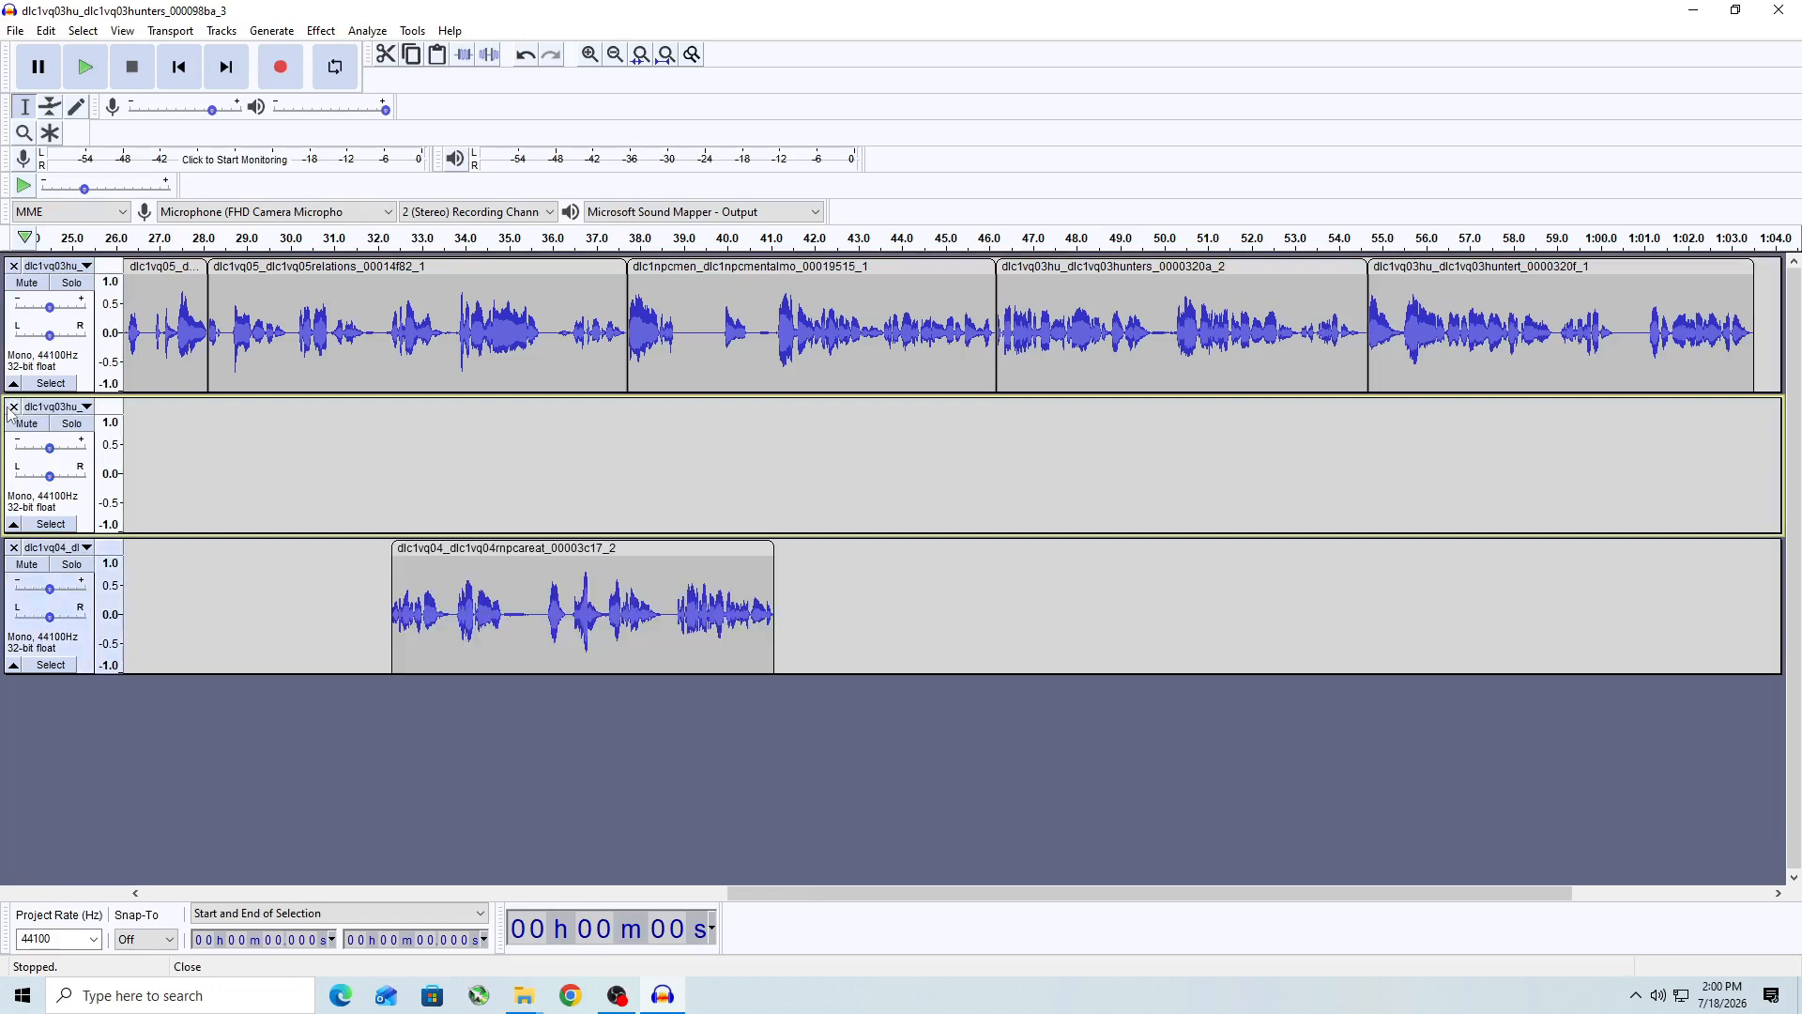
{"action": "left_click", "coordinate": [13, 407]}
Step: Append the remaining dlc1vq04_dlc1vq04rnpcareat_00003c17_2 clip to the end of the first track and remove its emptied track
{"action": "left_click_drag", "start_coordinate": [533, 408], "coordinate": [1435, 407]}
{"action": "left_click_drag", "start_coordinate": [869, 900], "coordinate": [1427, 913]}
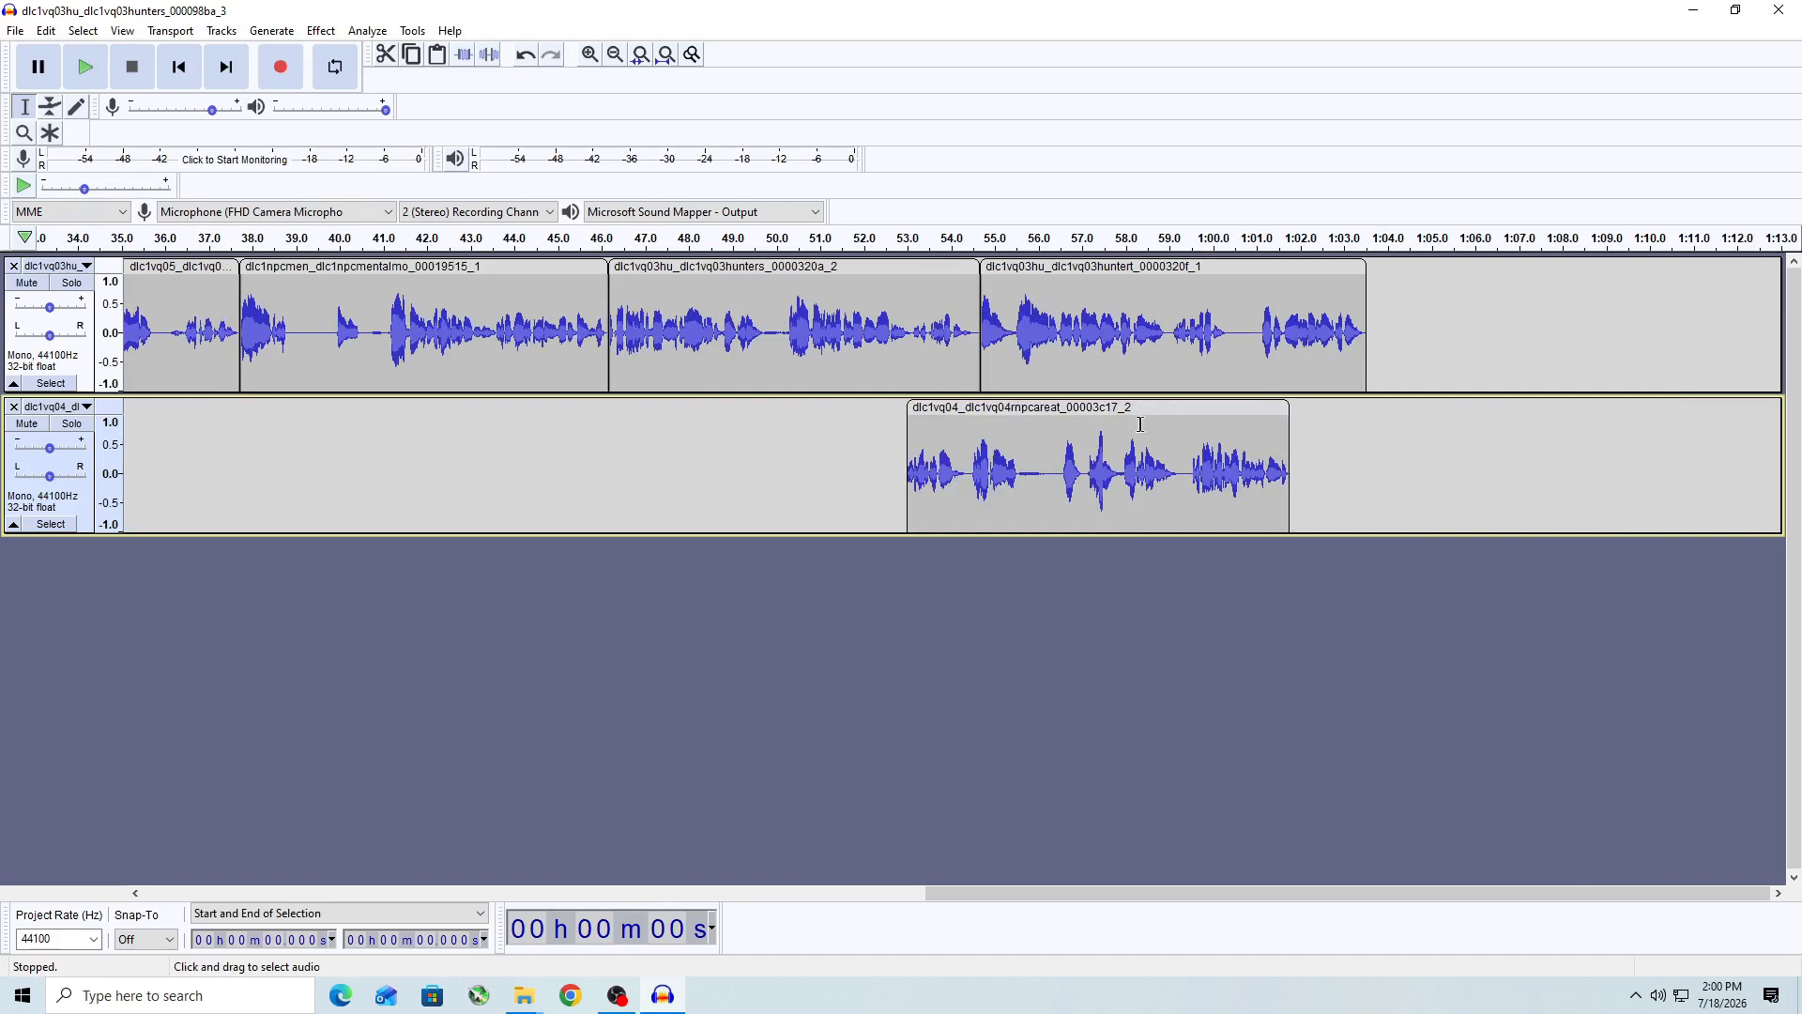
{"action": "left_click_drag", "start_coordinate": [1103, 409], "coordinate": [1561, 368]}
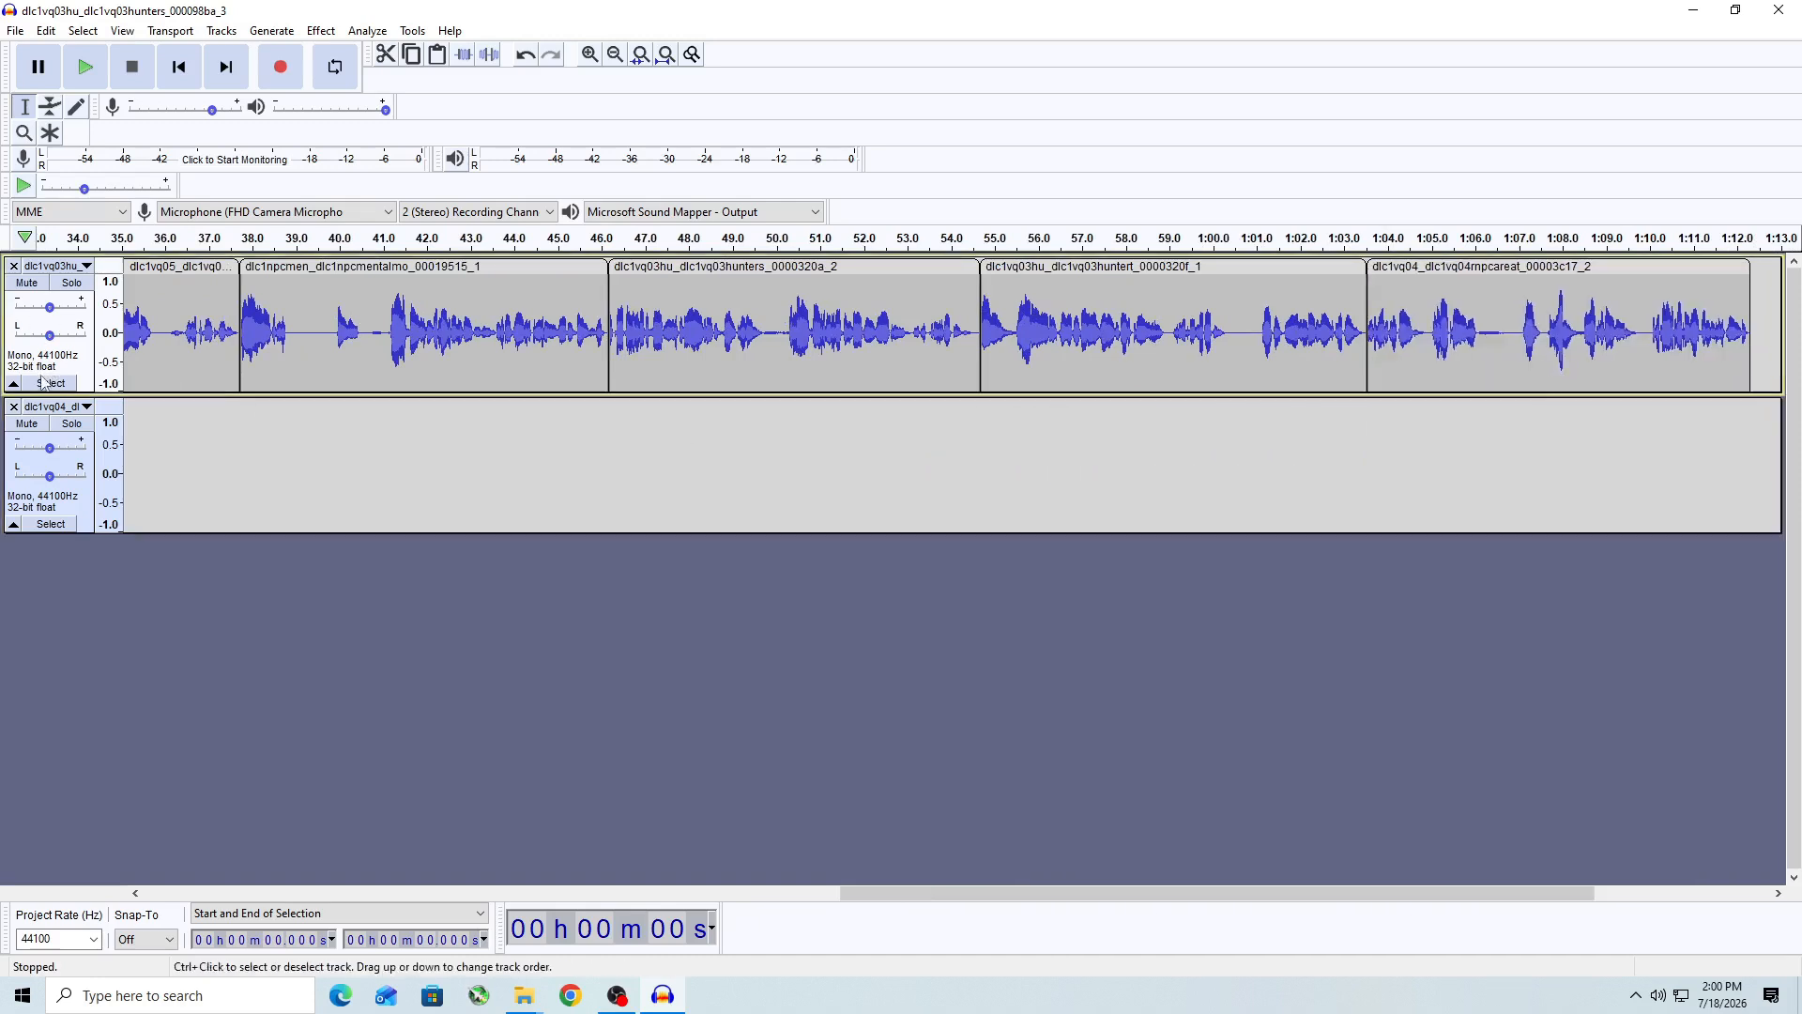
{"action": "left_click", "coordinate": [13, 407]}
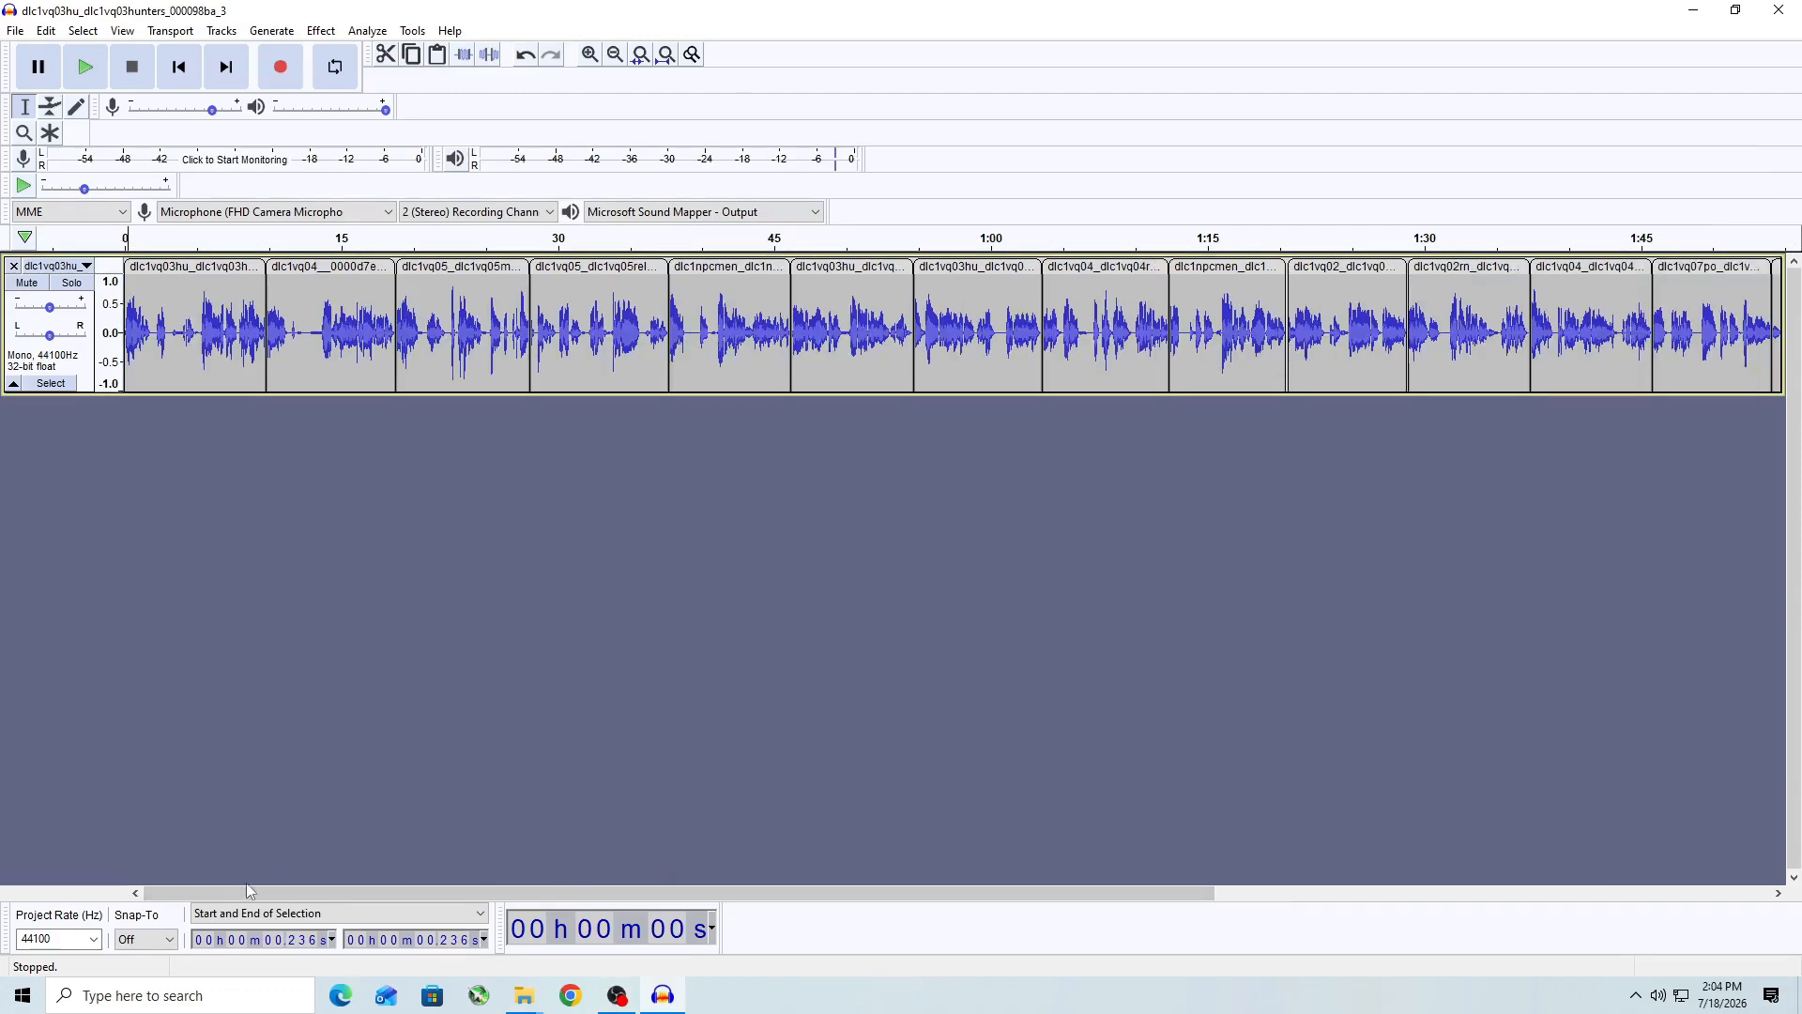
Step: Export the combined track as an MP3 into the desktop's Dirtyborn Voice Files folder, keeping the suggested file name
{"action": "left_click_drag", "start_coordinate": [217, 890], "coordinate": [744, 892]}
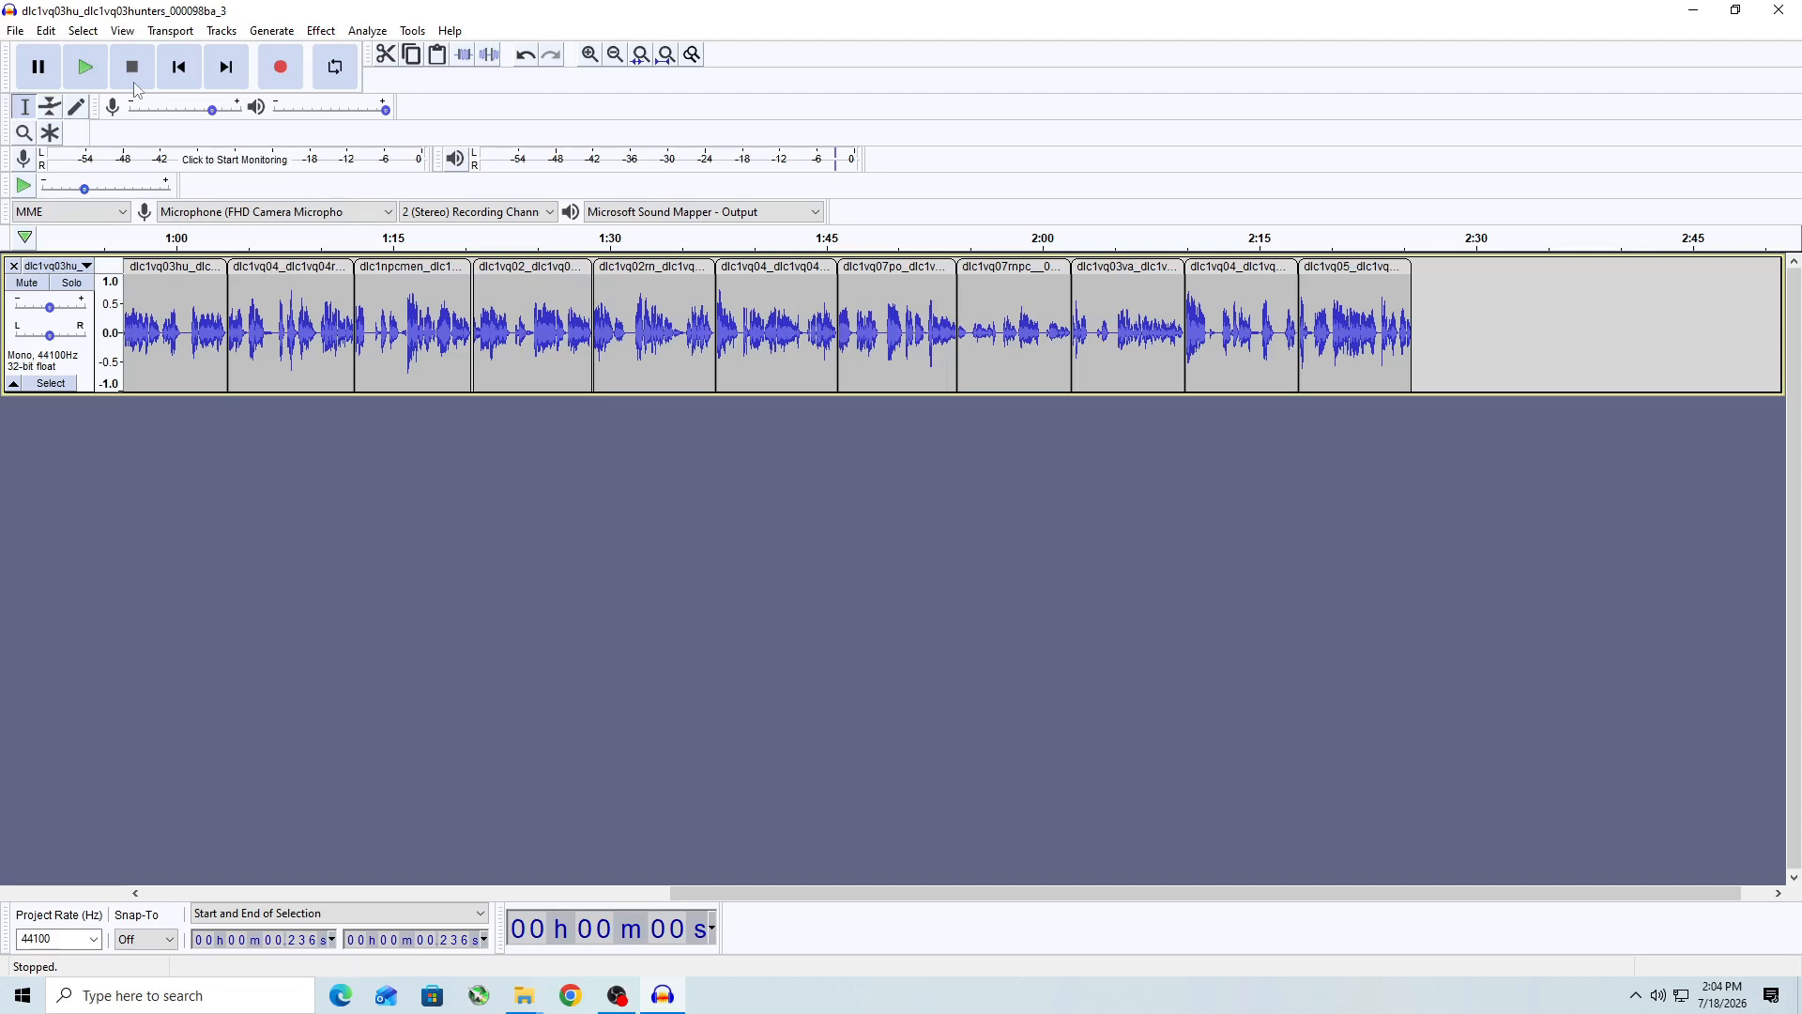
{"action": "left_click", "coordinate": [25, 33]}
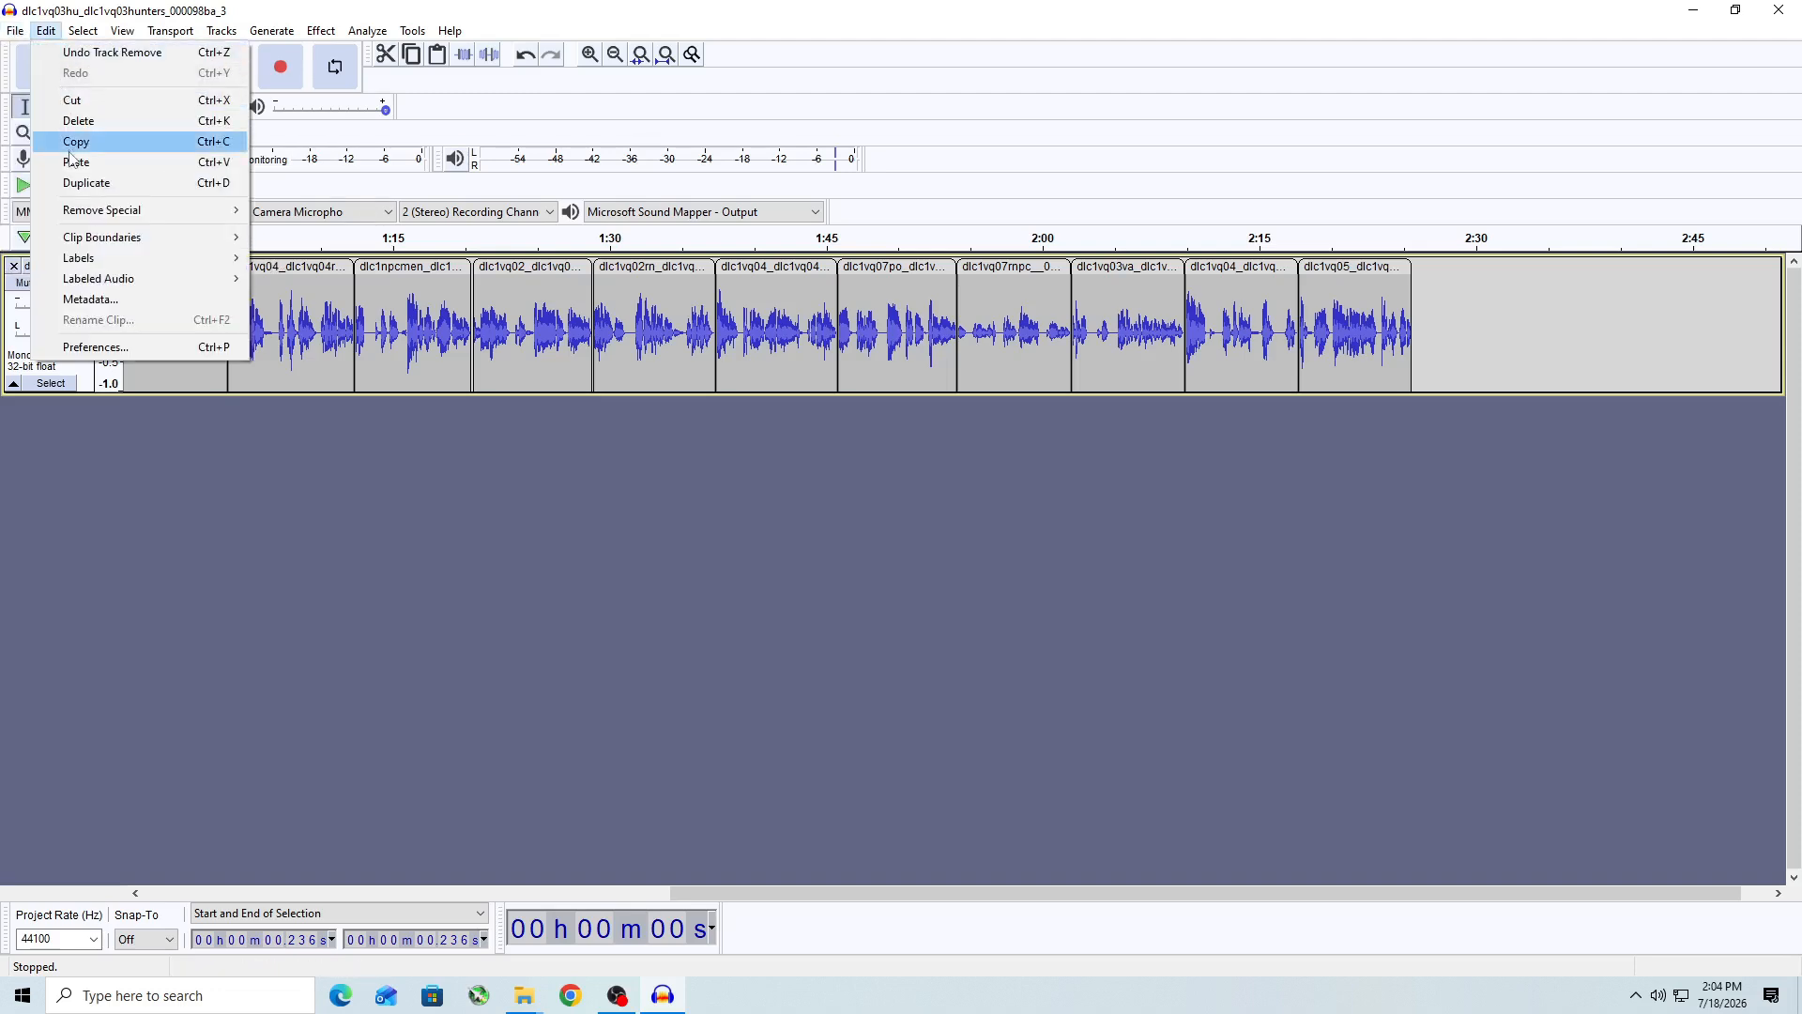
{"action": "mouse_move", "coordinate": [59, 171]}
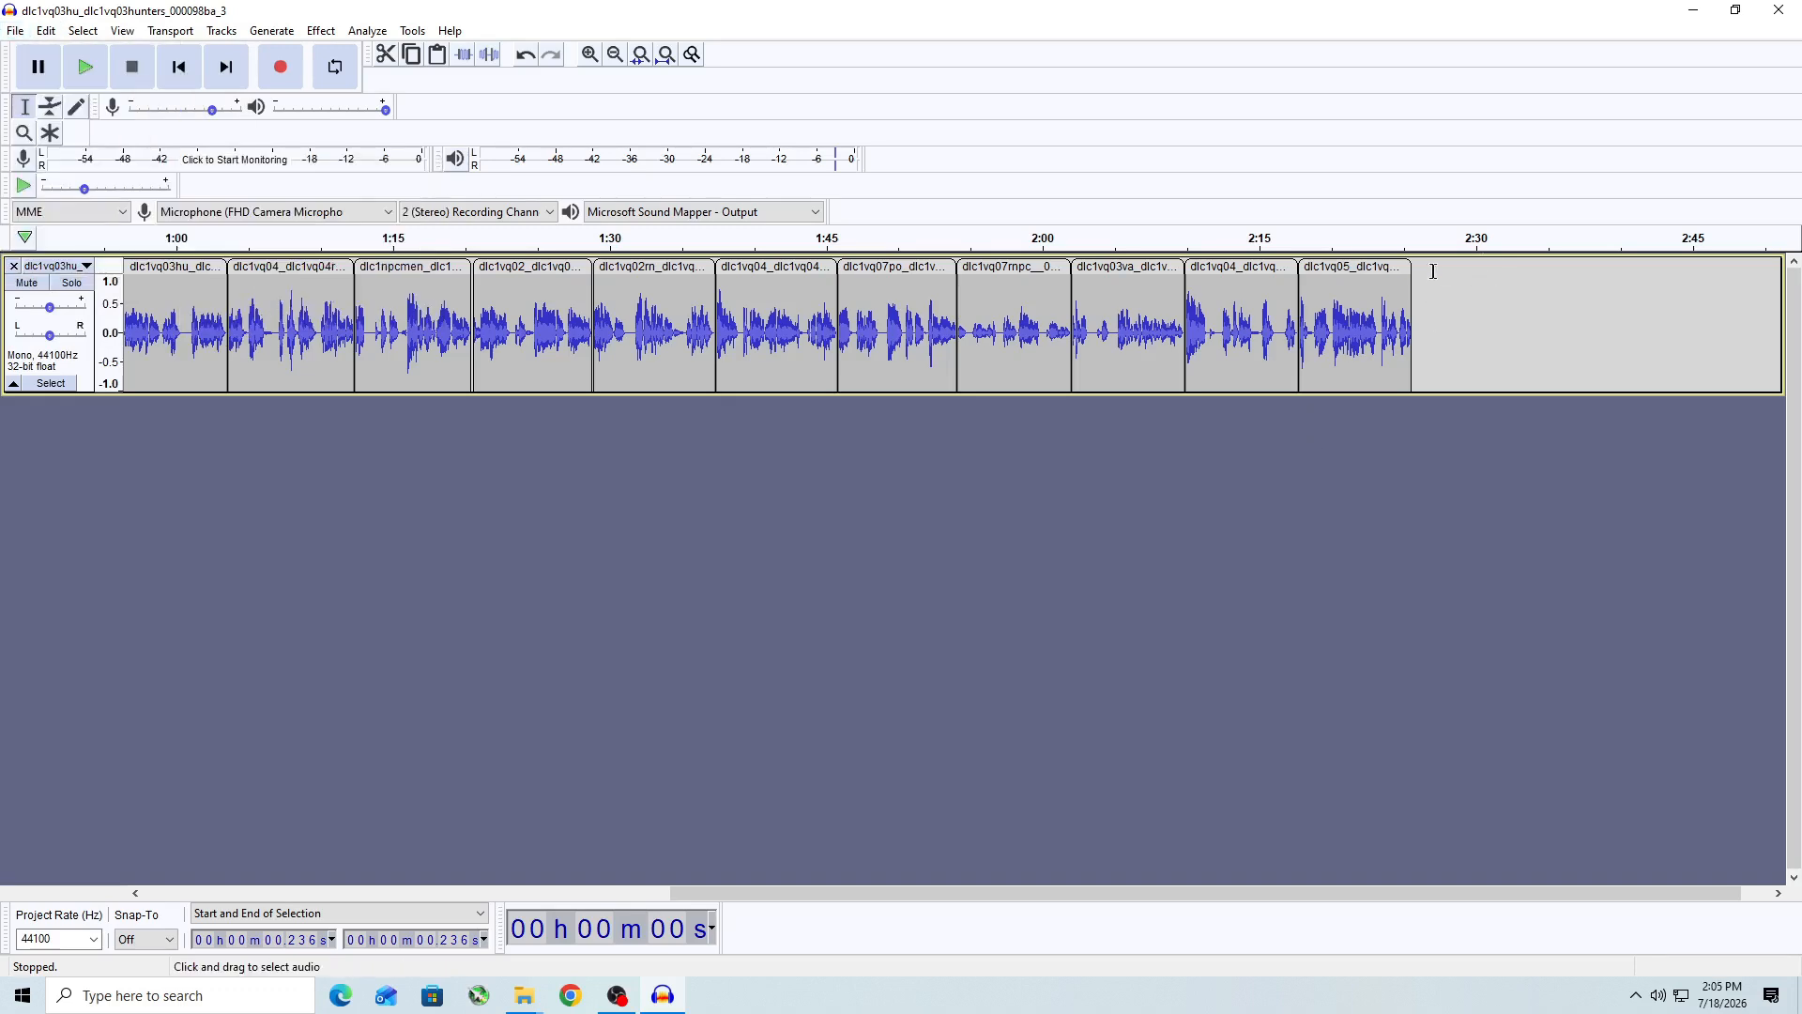
{"action": "left_click", "coordinate": [15, 31]}
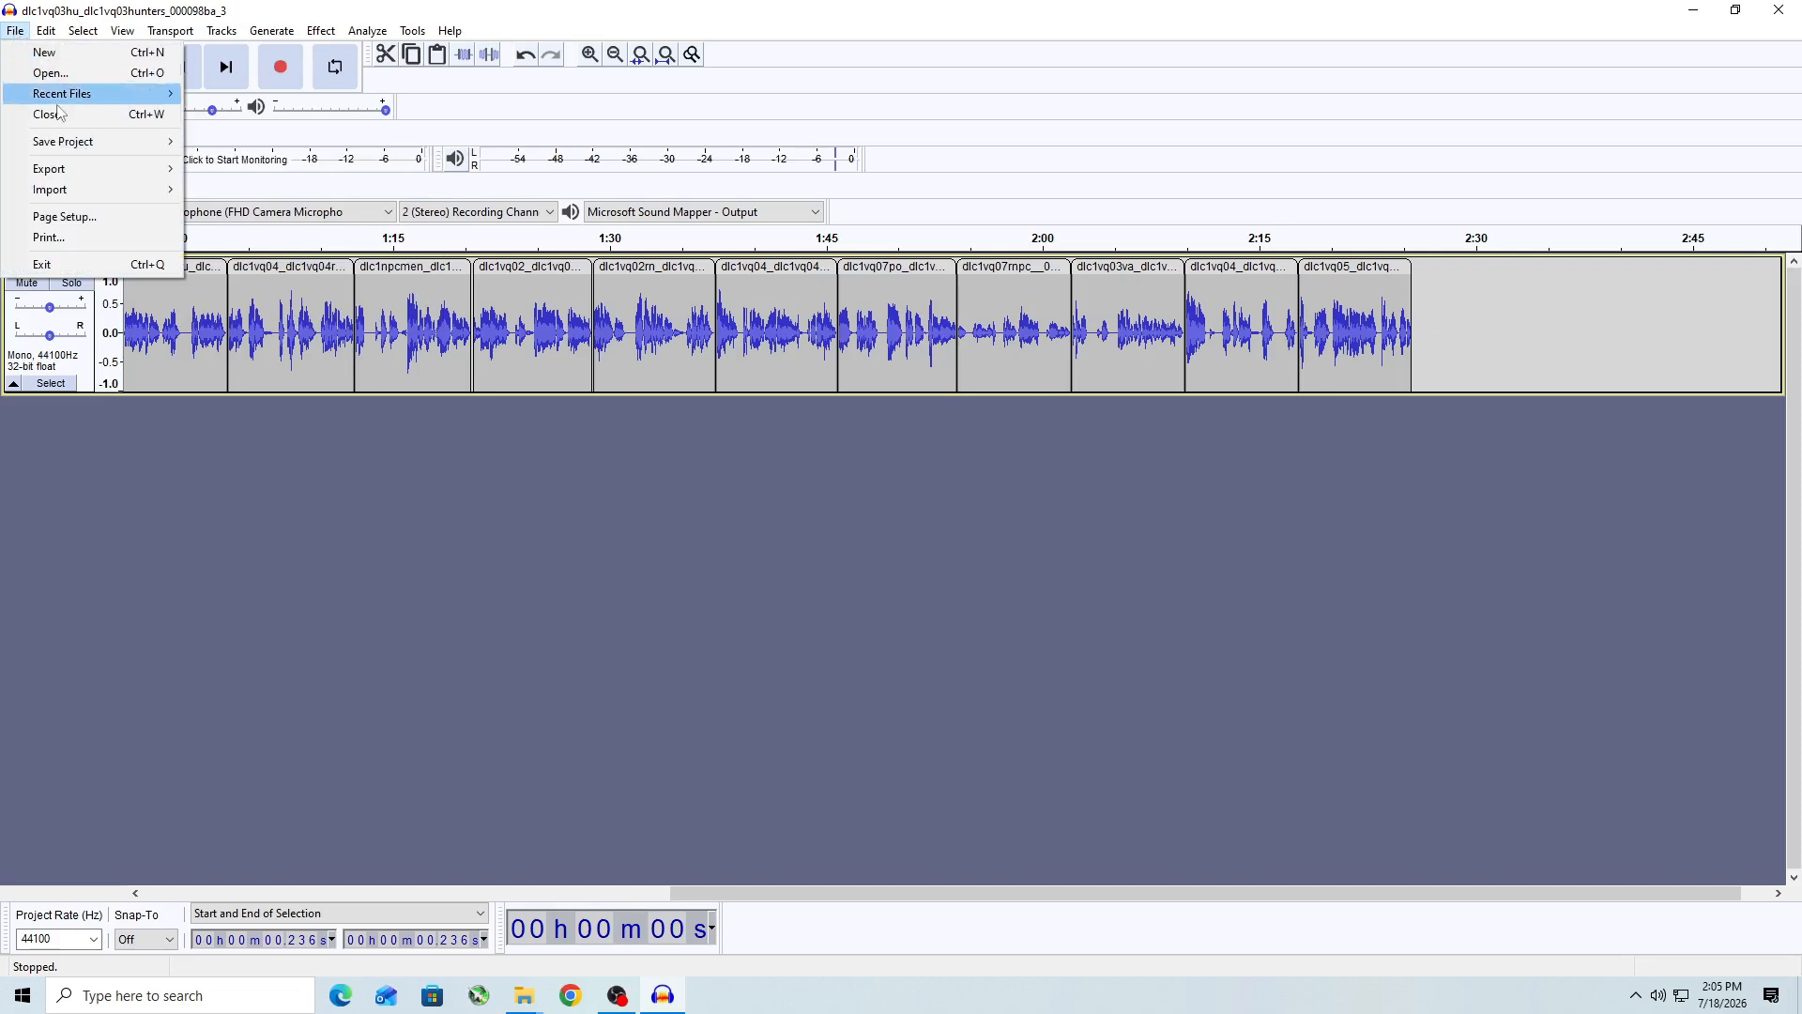
{"action": "mouse_move", "coordinate": [59, 172]}
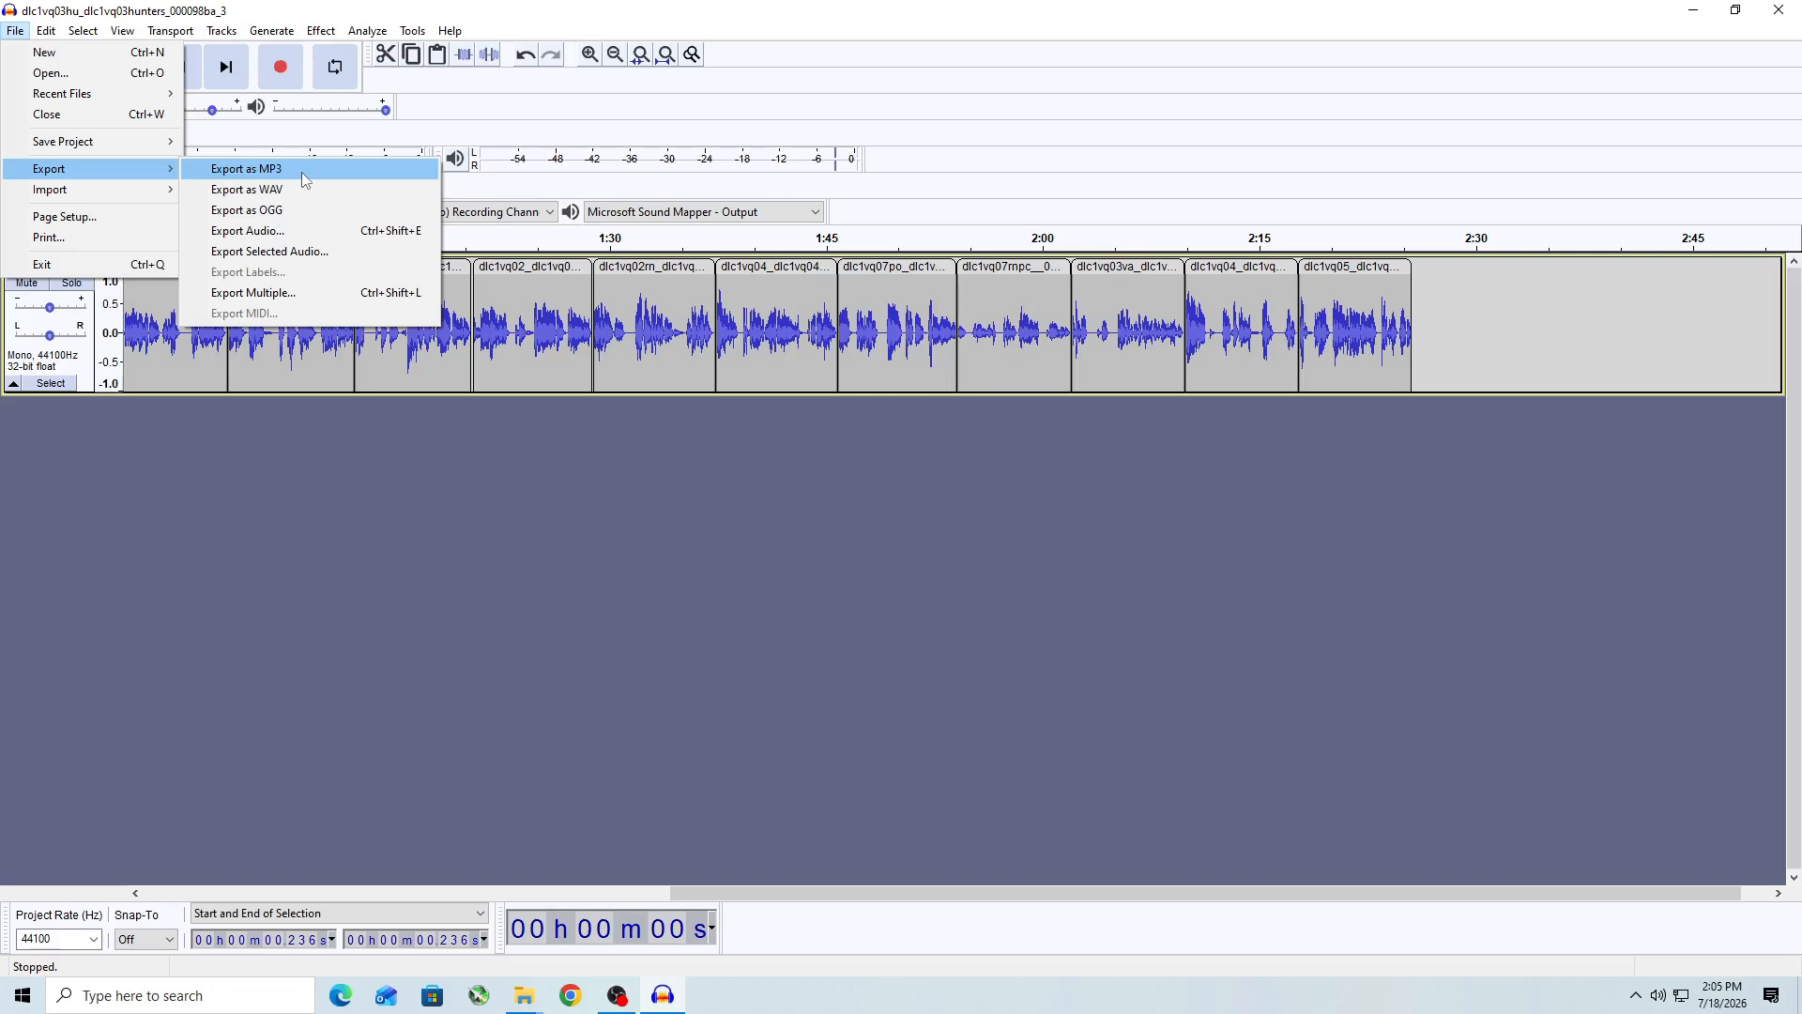
{"action": "left_click", "coordinate": [302, 172]}
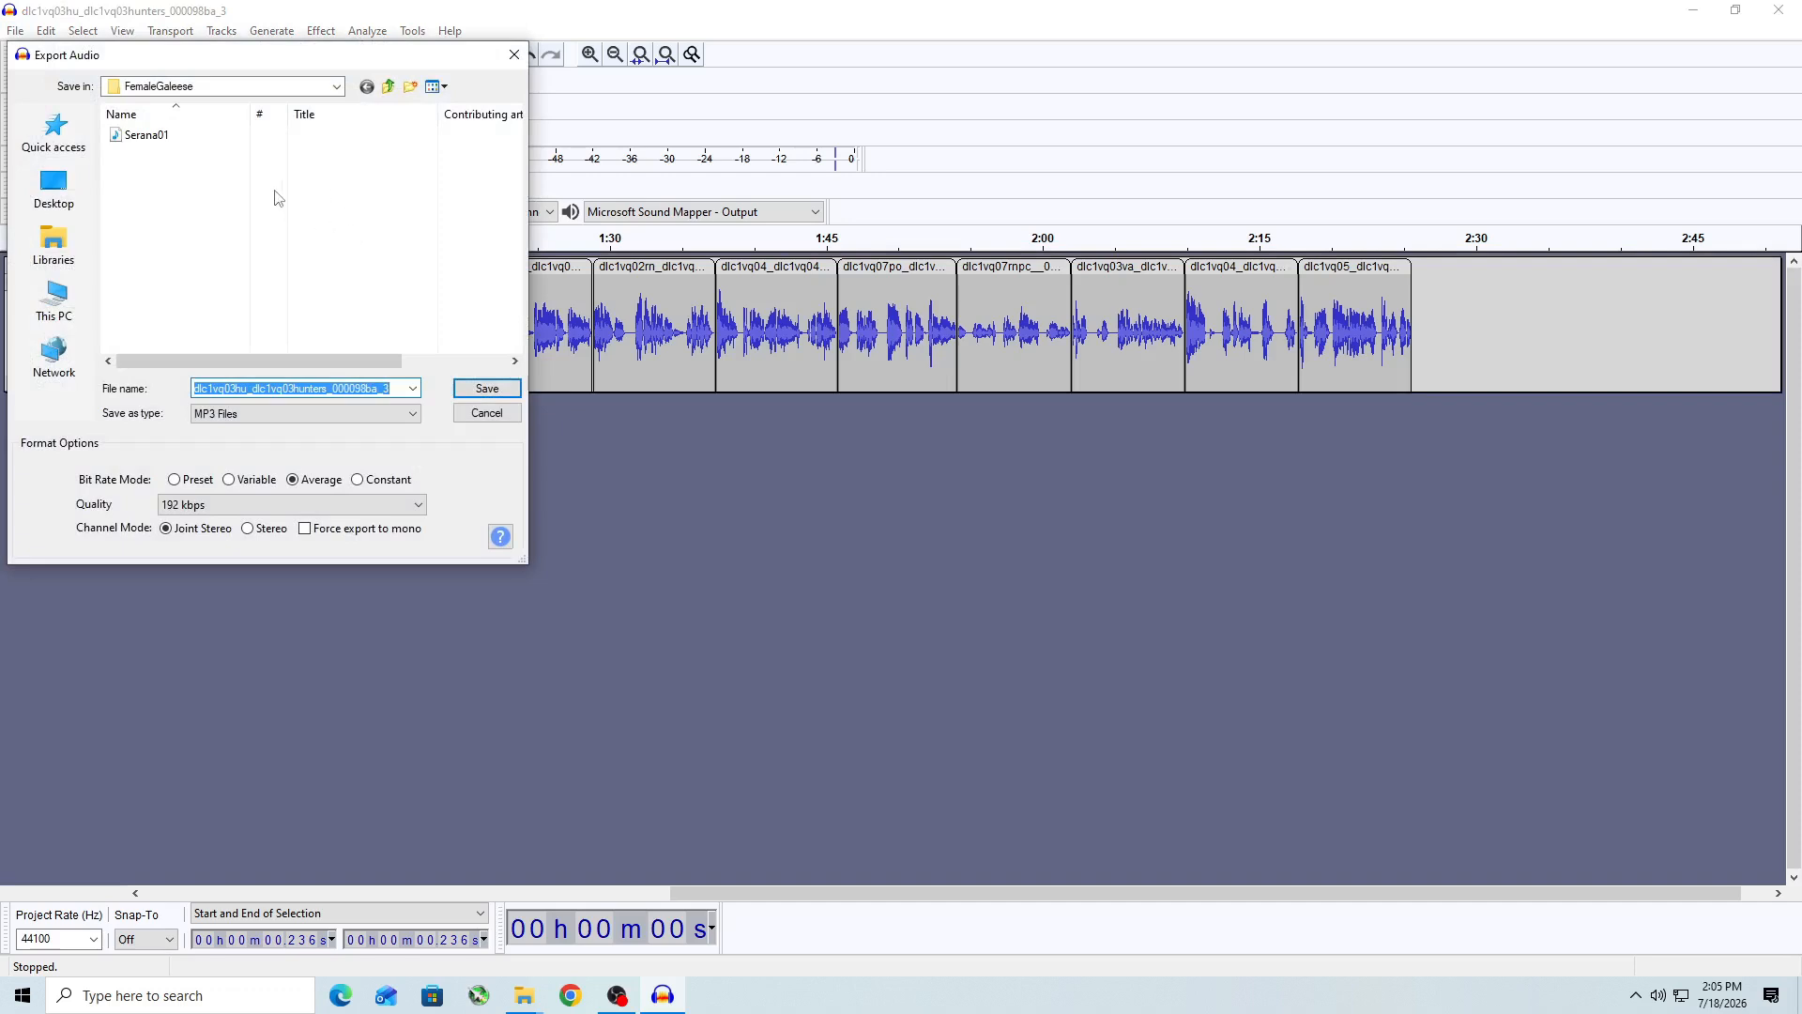
{"action": "left_click", "coordinate": [336, 86]}
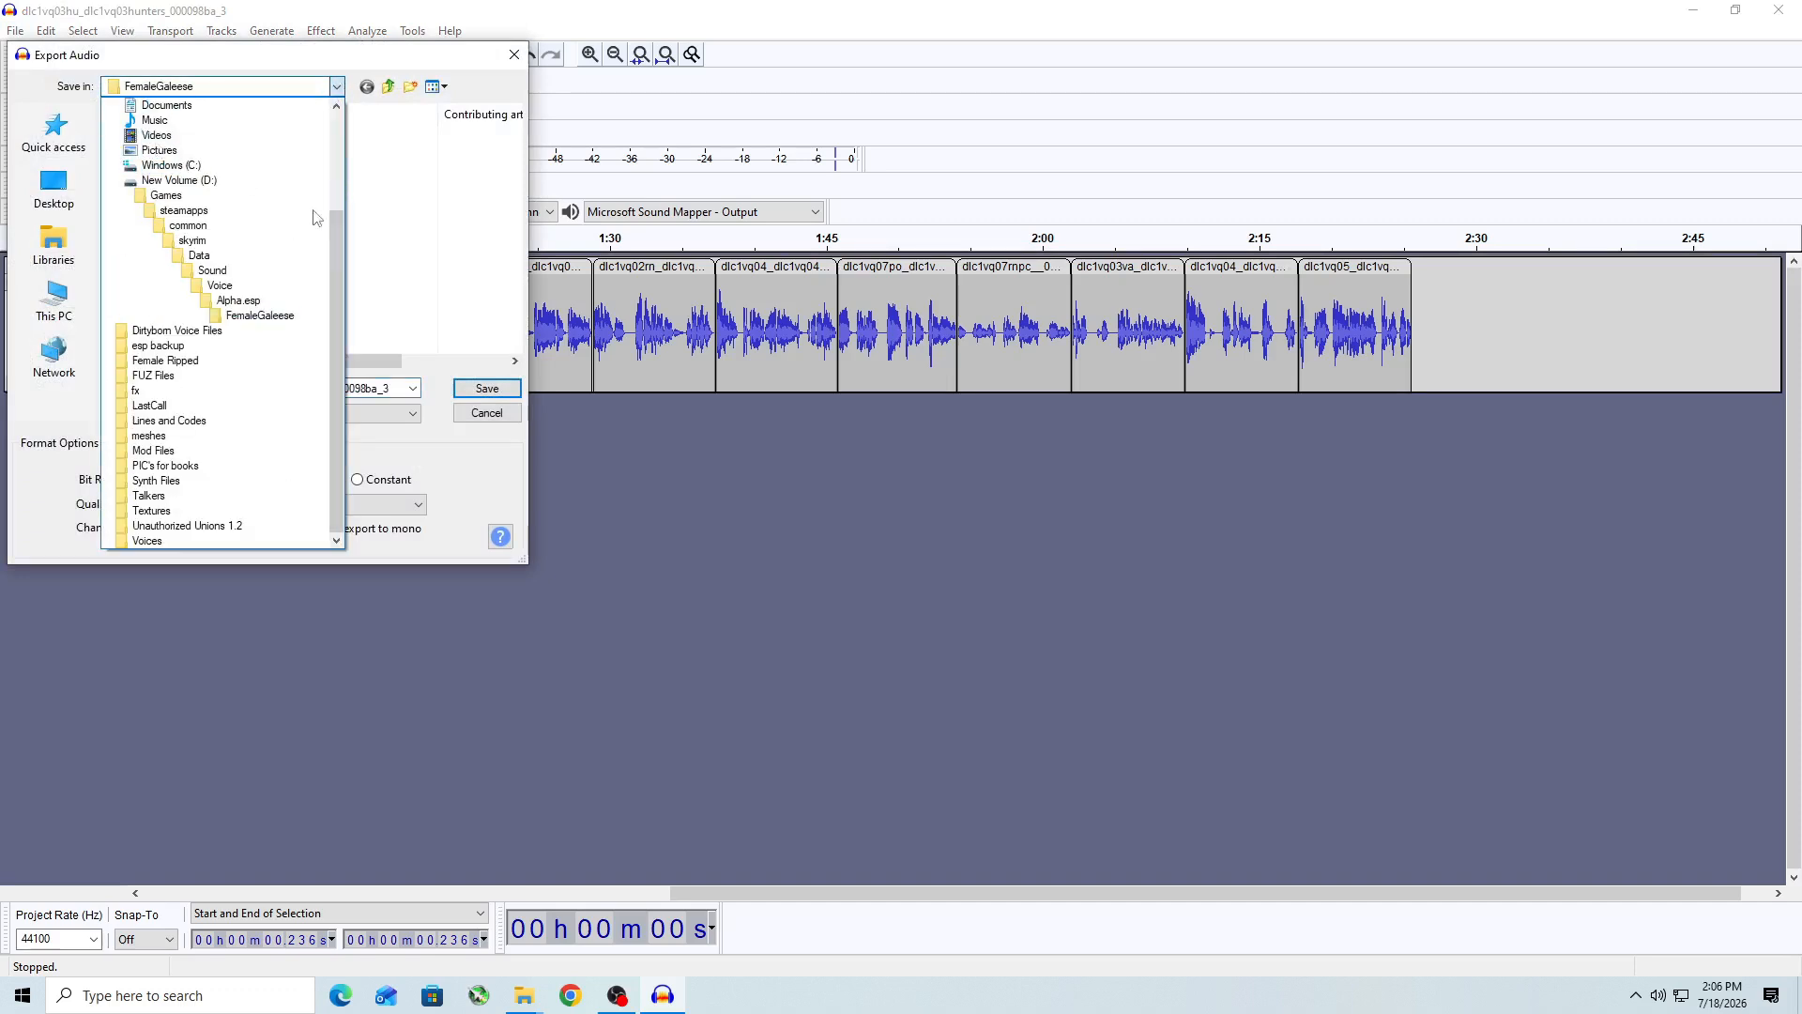
{"action": "left_click_drag", "start_coordinate": [334, 263], "coordinate": [325, 139]}
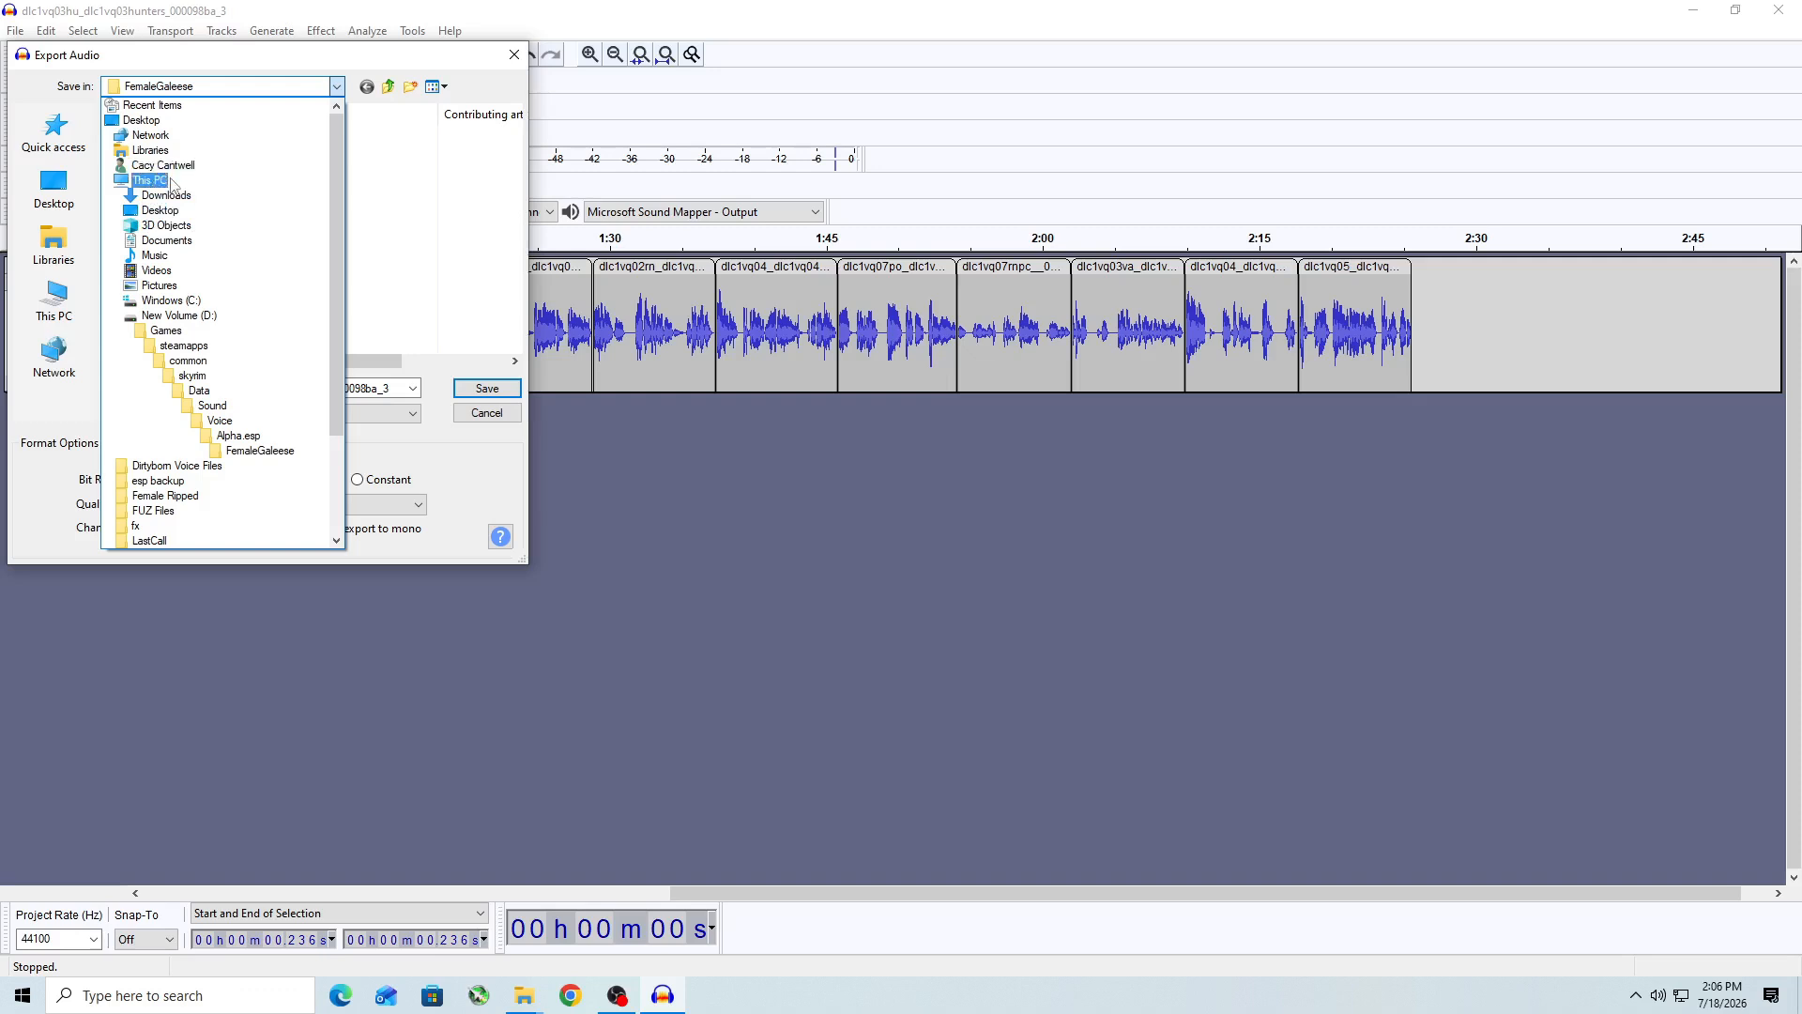
{"action": "left_click", "coordinate": [167, 211]}
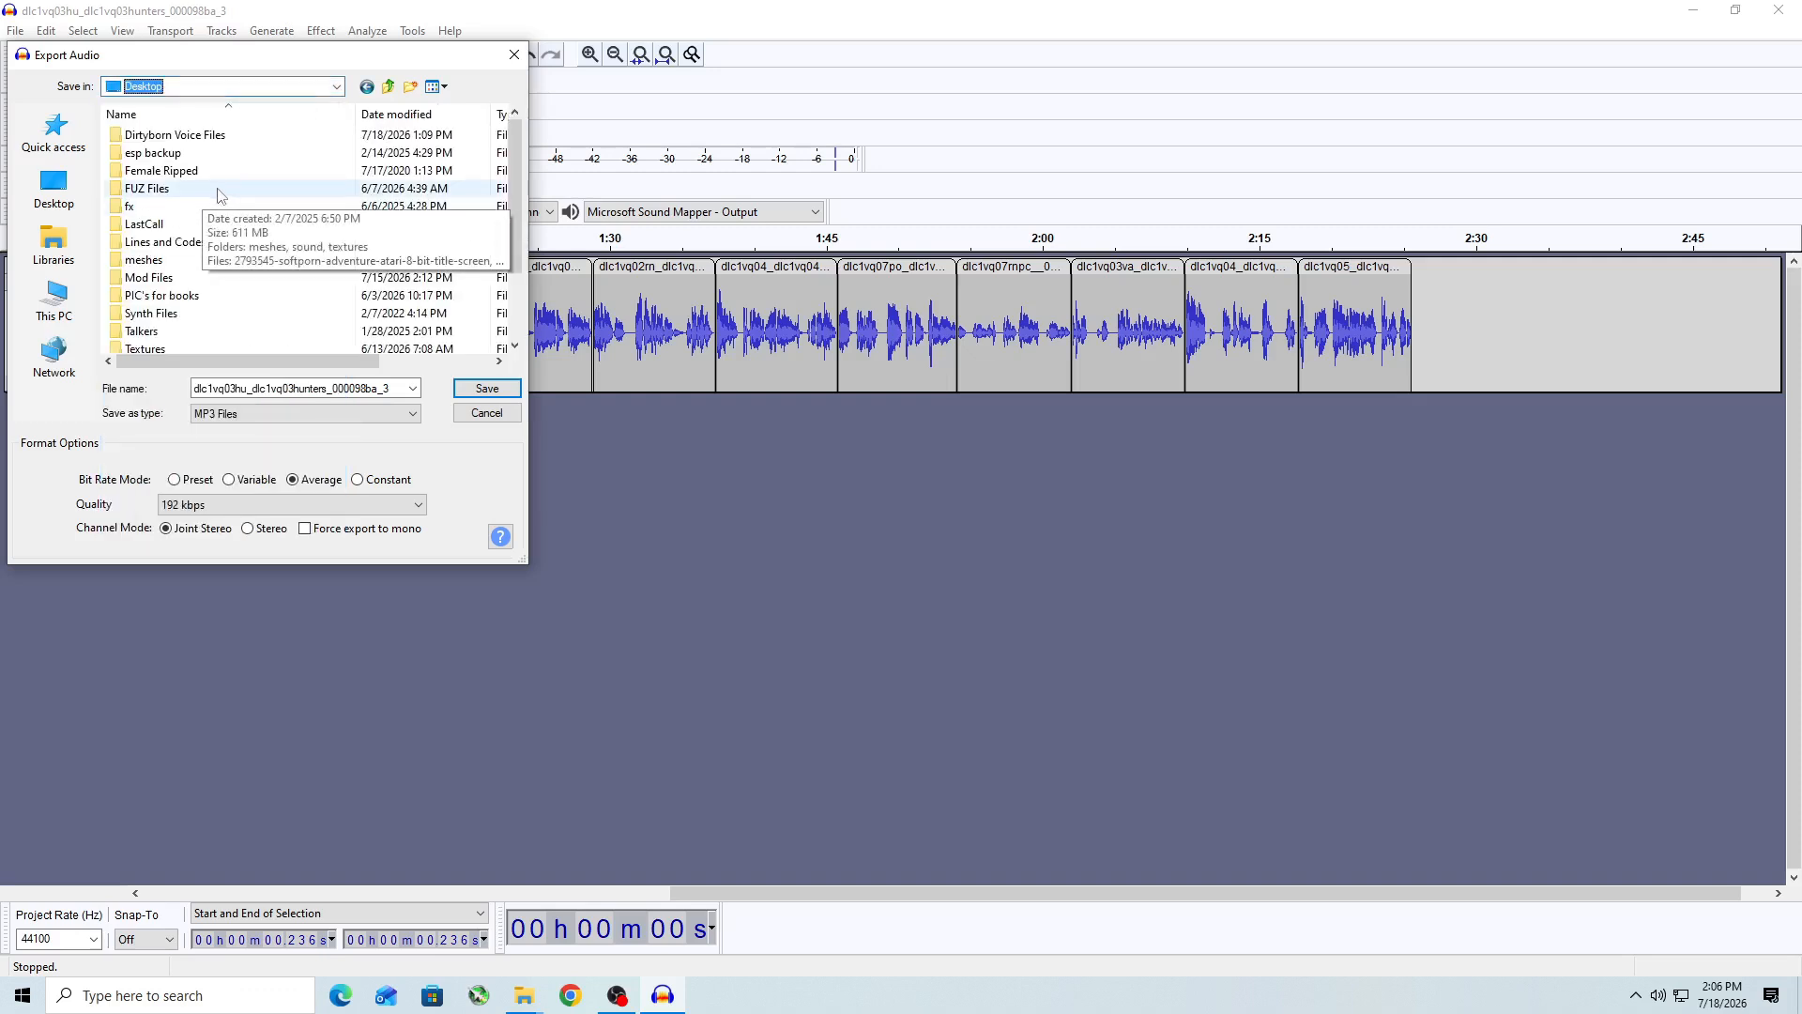
{"action": "double_click", "coordinate": [184, 137]}
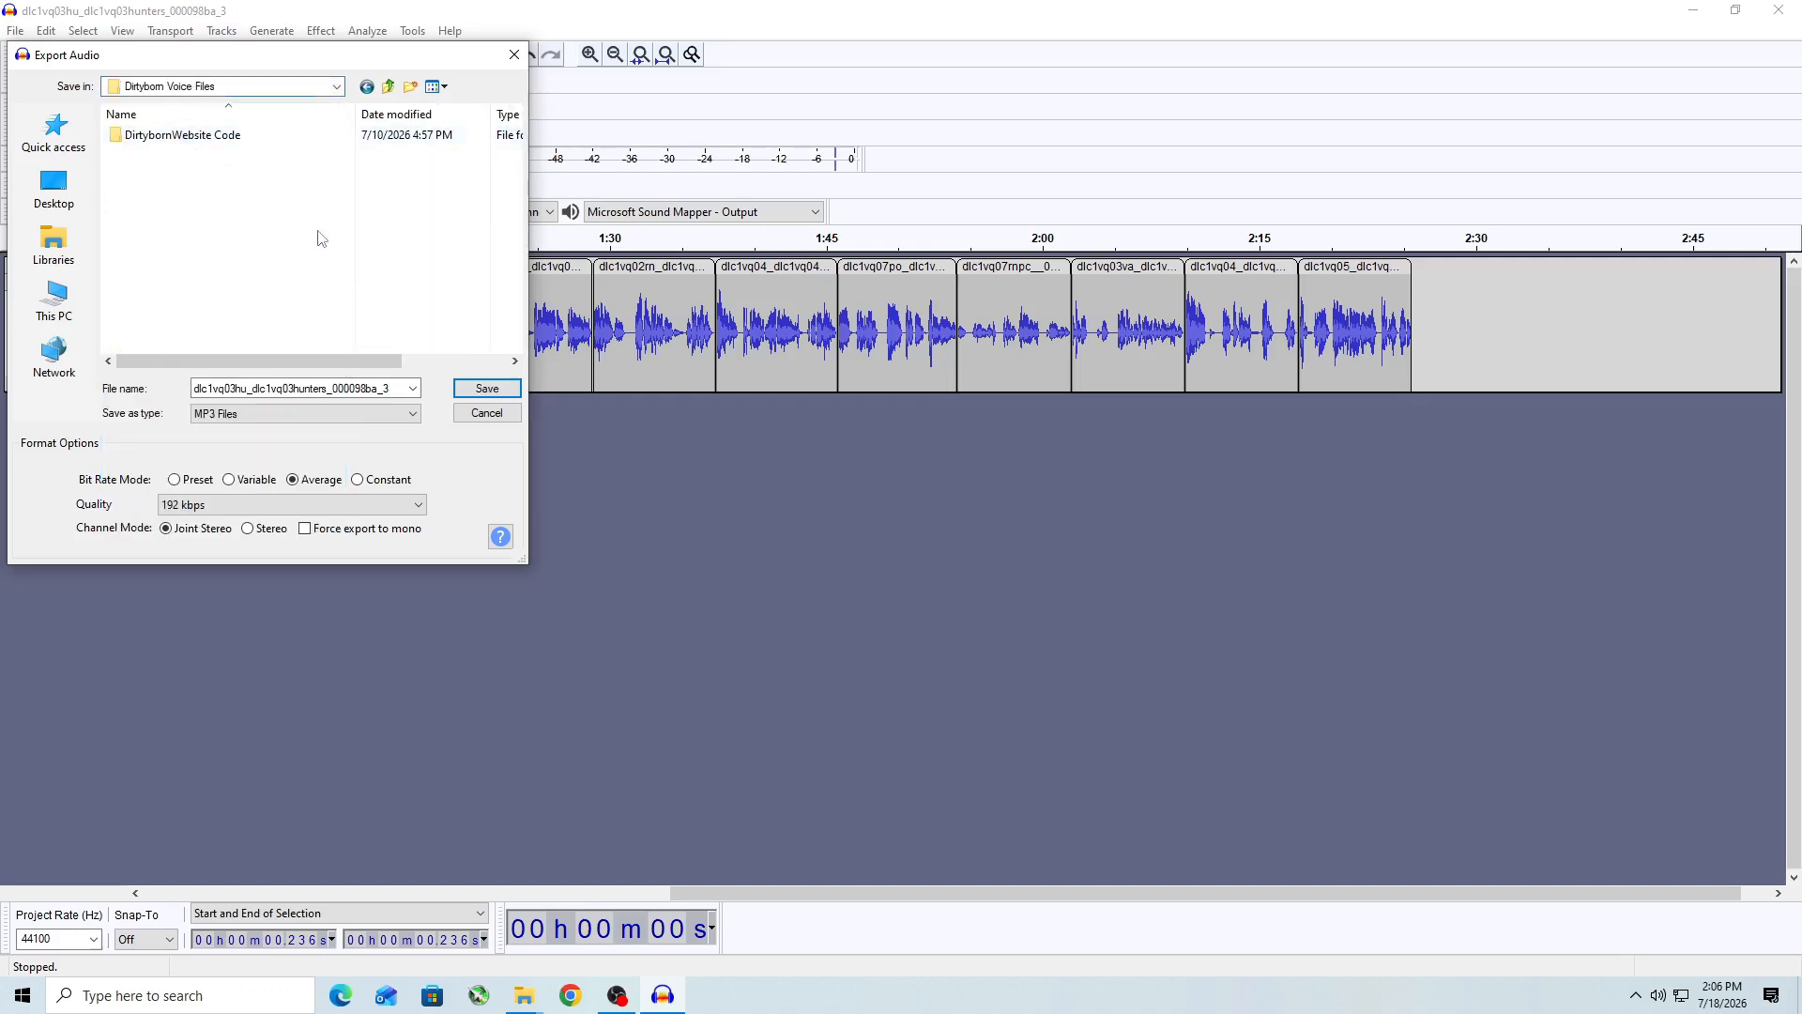
{"action": "left_click", "coordinate": [488, 388]}
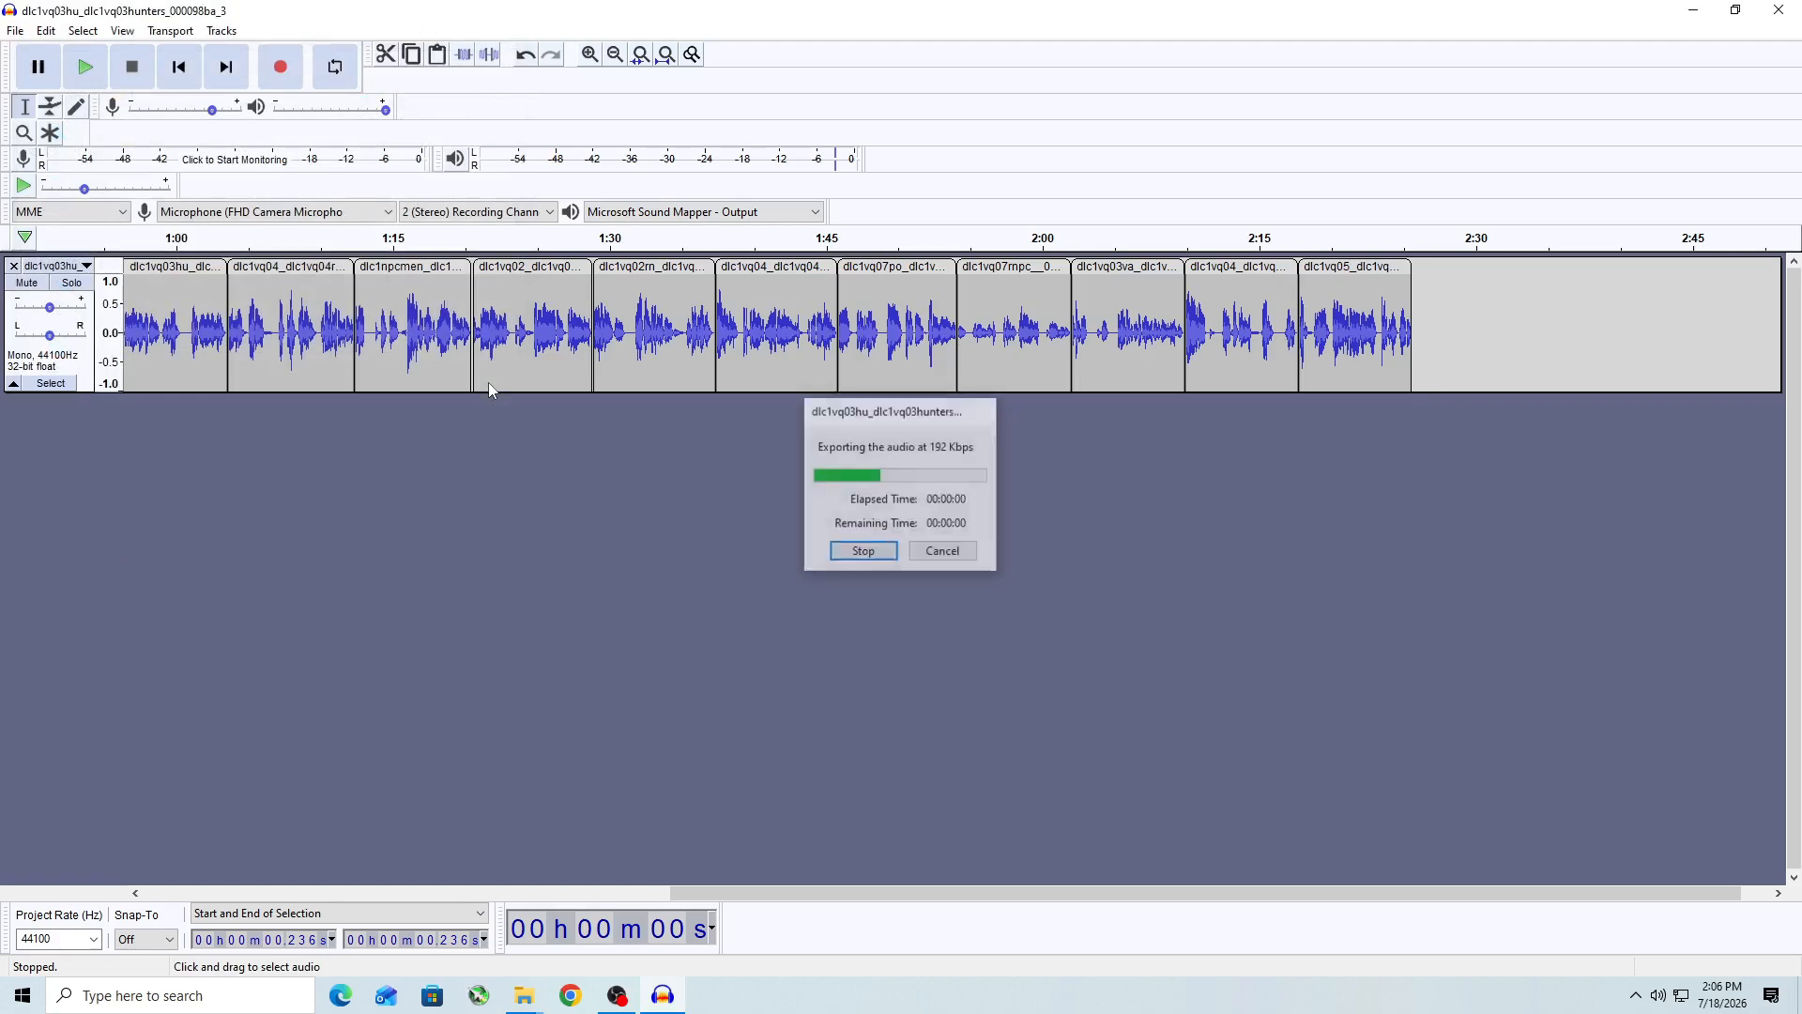
Step: Switch to the desktop, close the Data folder window, open Dirtyborn Voice Files and briefly play the exported MP3
{"action": "left_click", "coordinate": [1710, 13]}
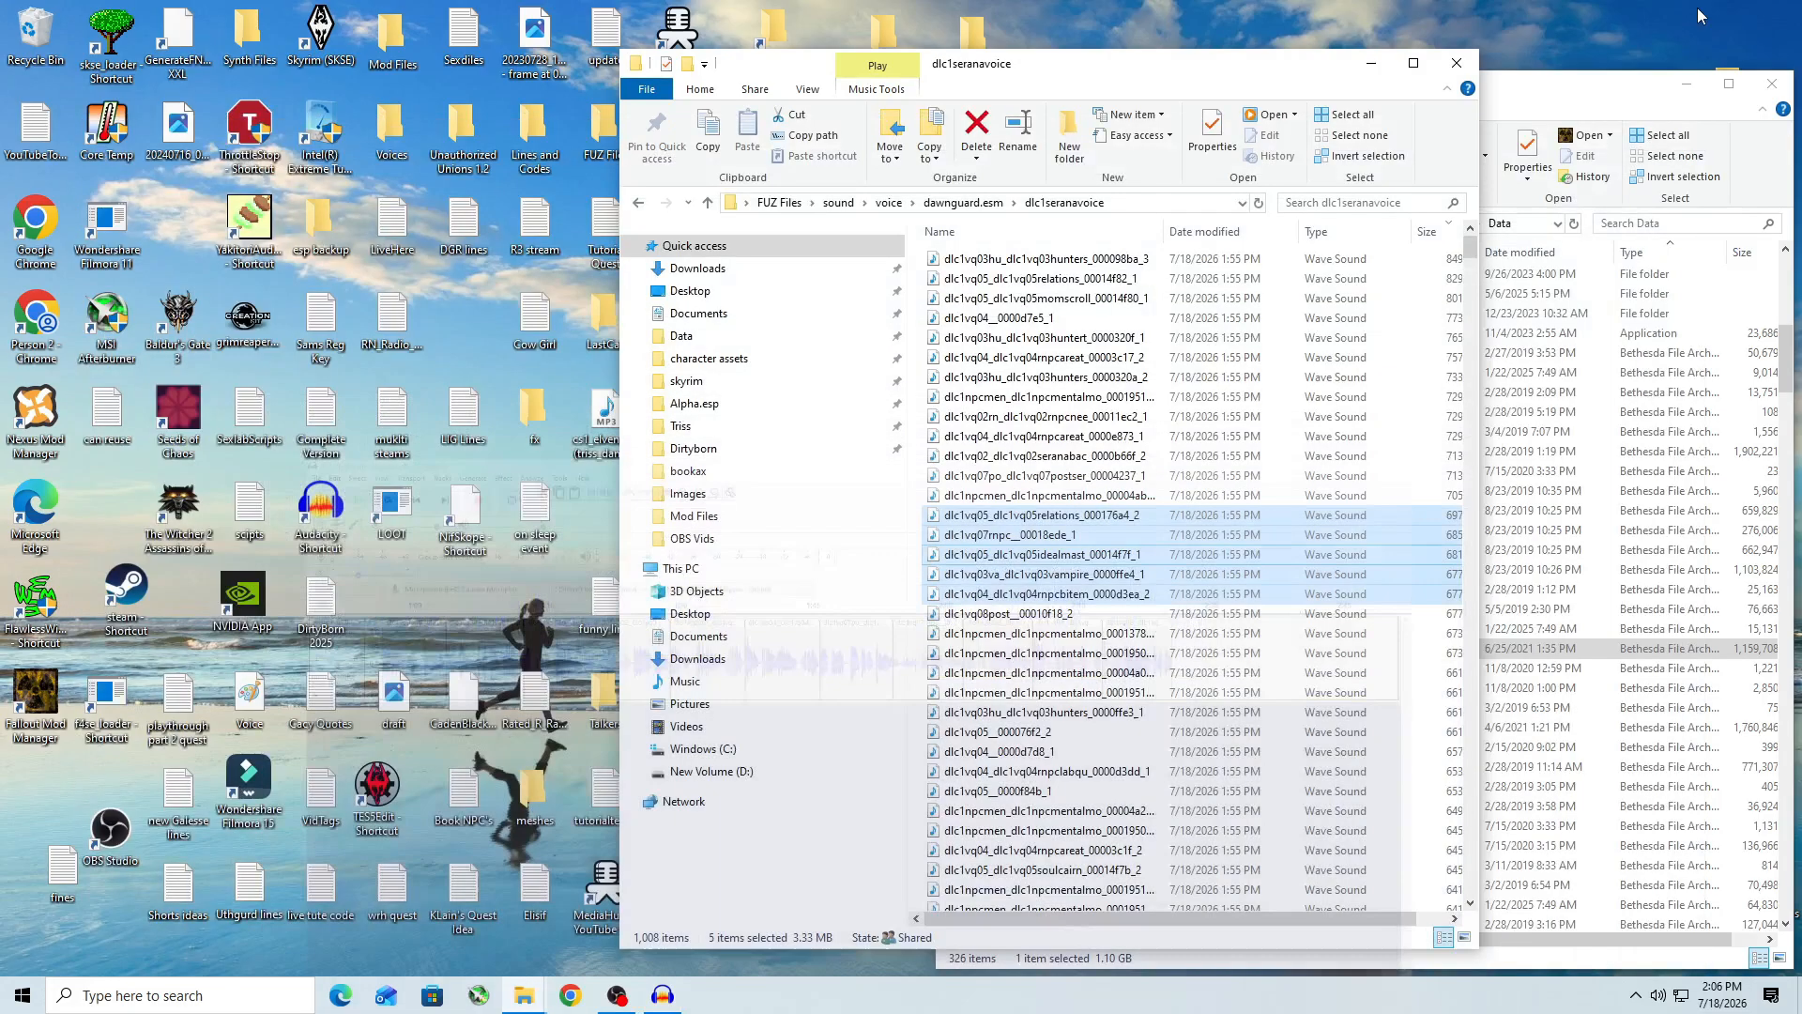
{"action": "left_click", "coordinate": [1585, 91]}
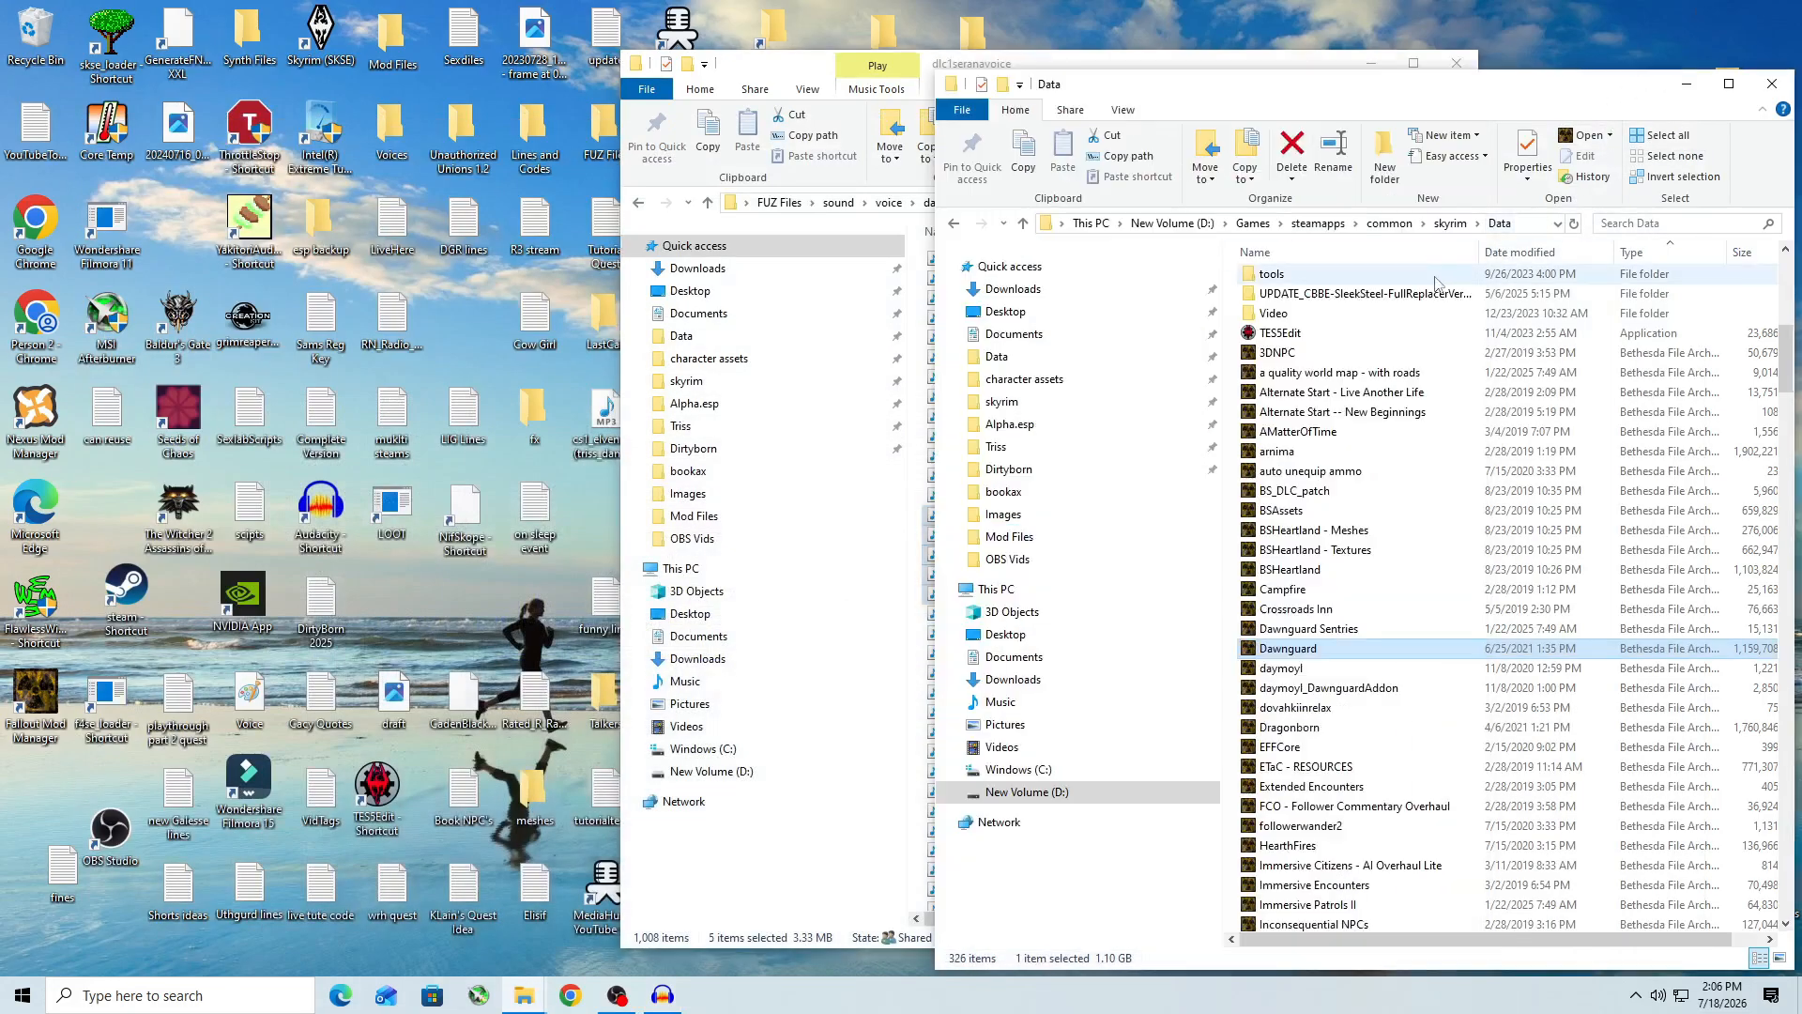
{"action": "left_click", "coordinate": [1773, 85]}
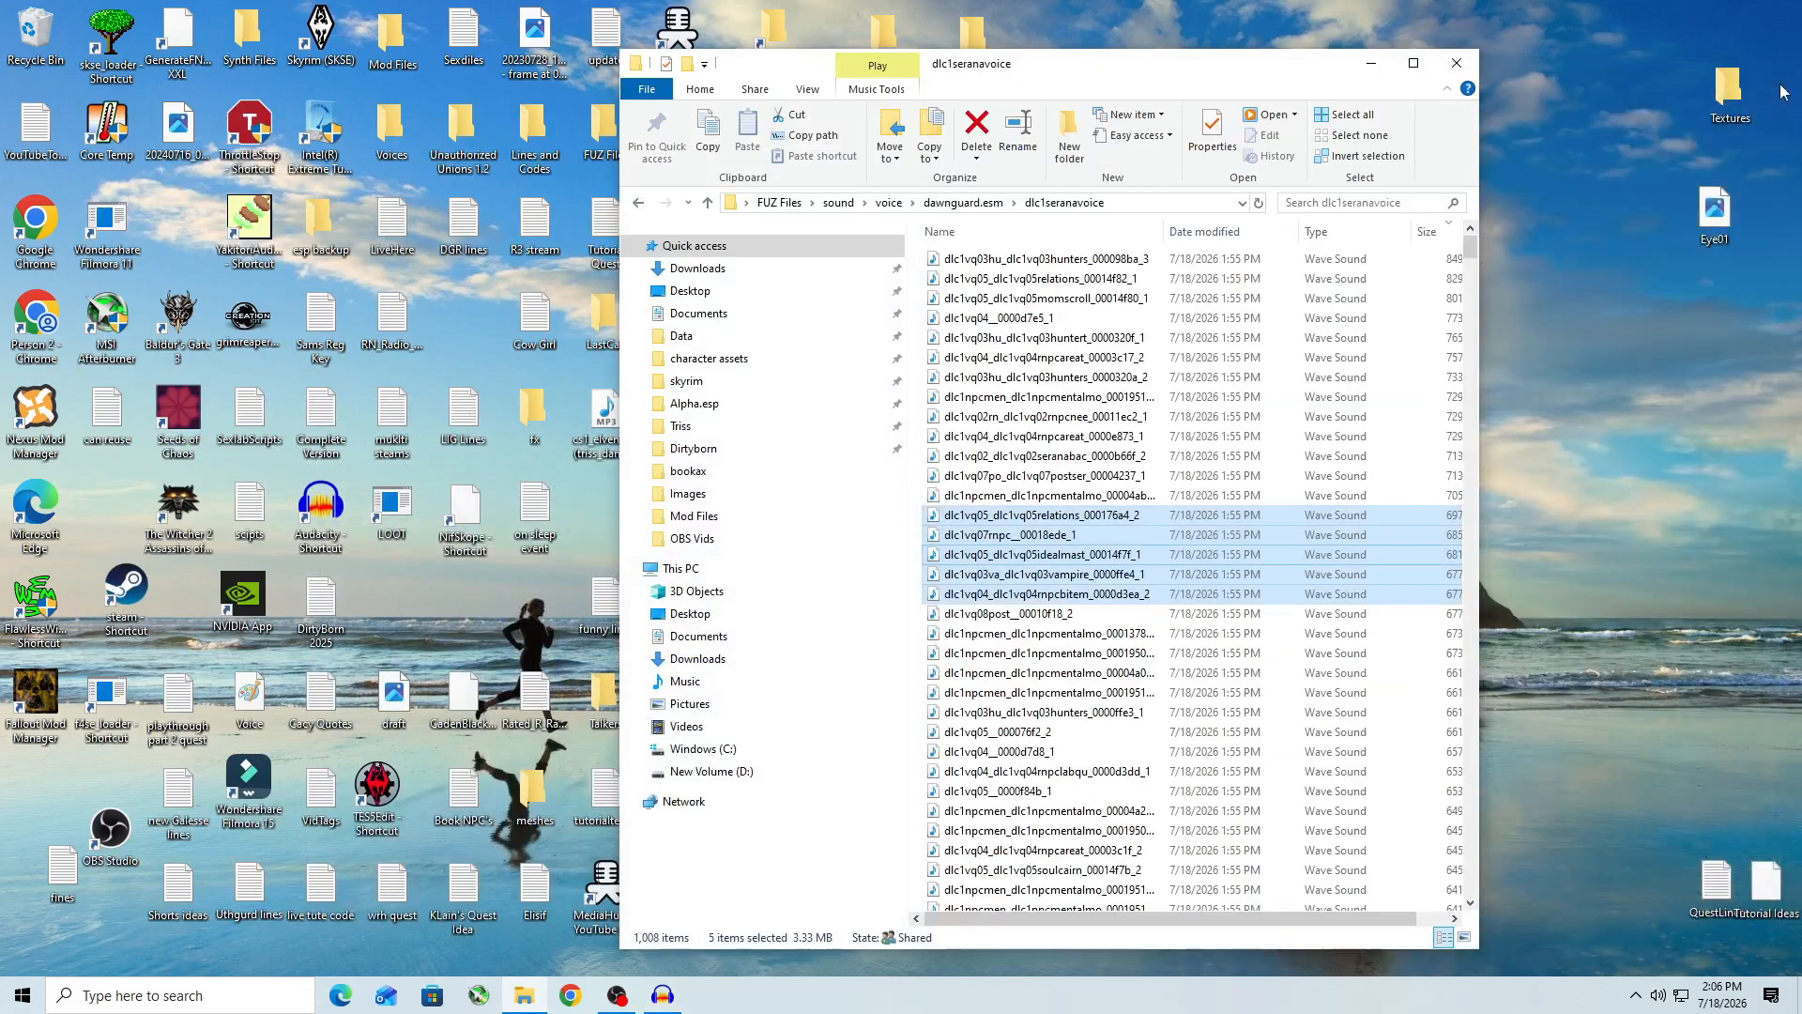
{"action": "double_click", "coordinate": [975, 31]}
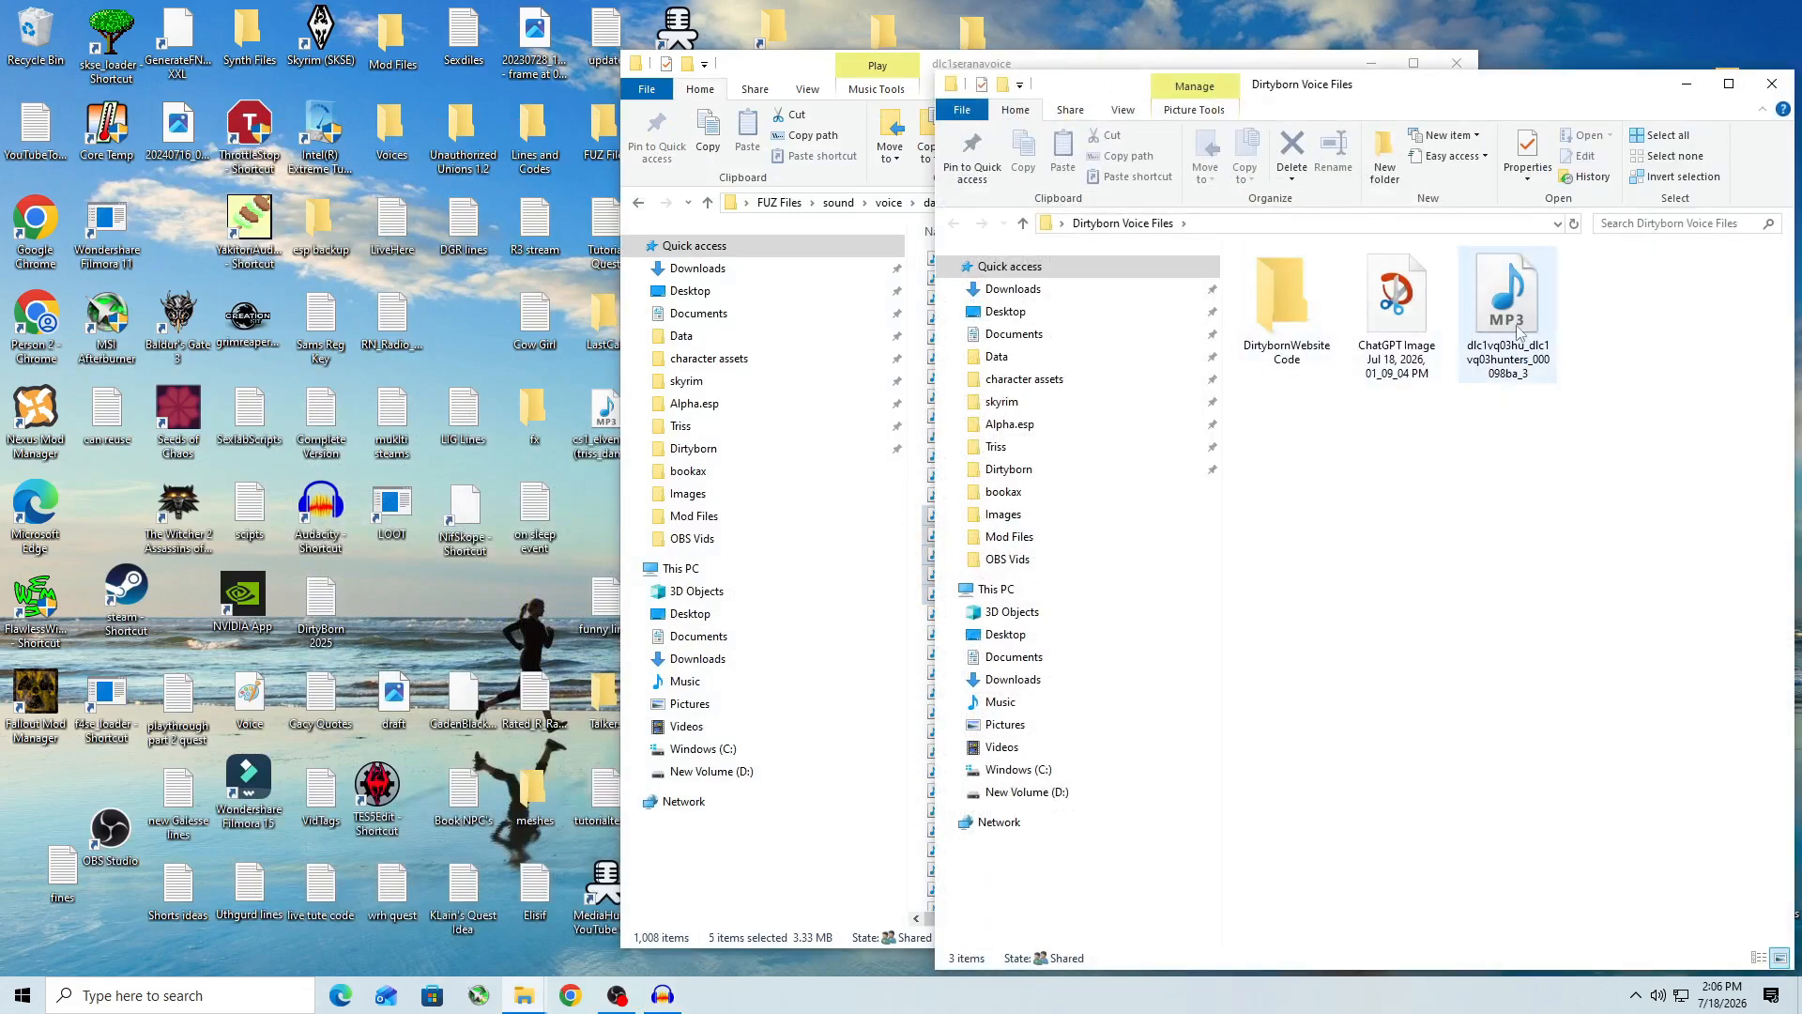
{"action": "double_click", "coordinate": [1507, 362]}
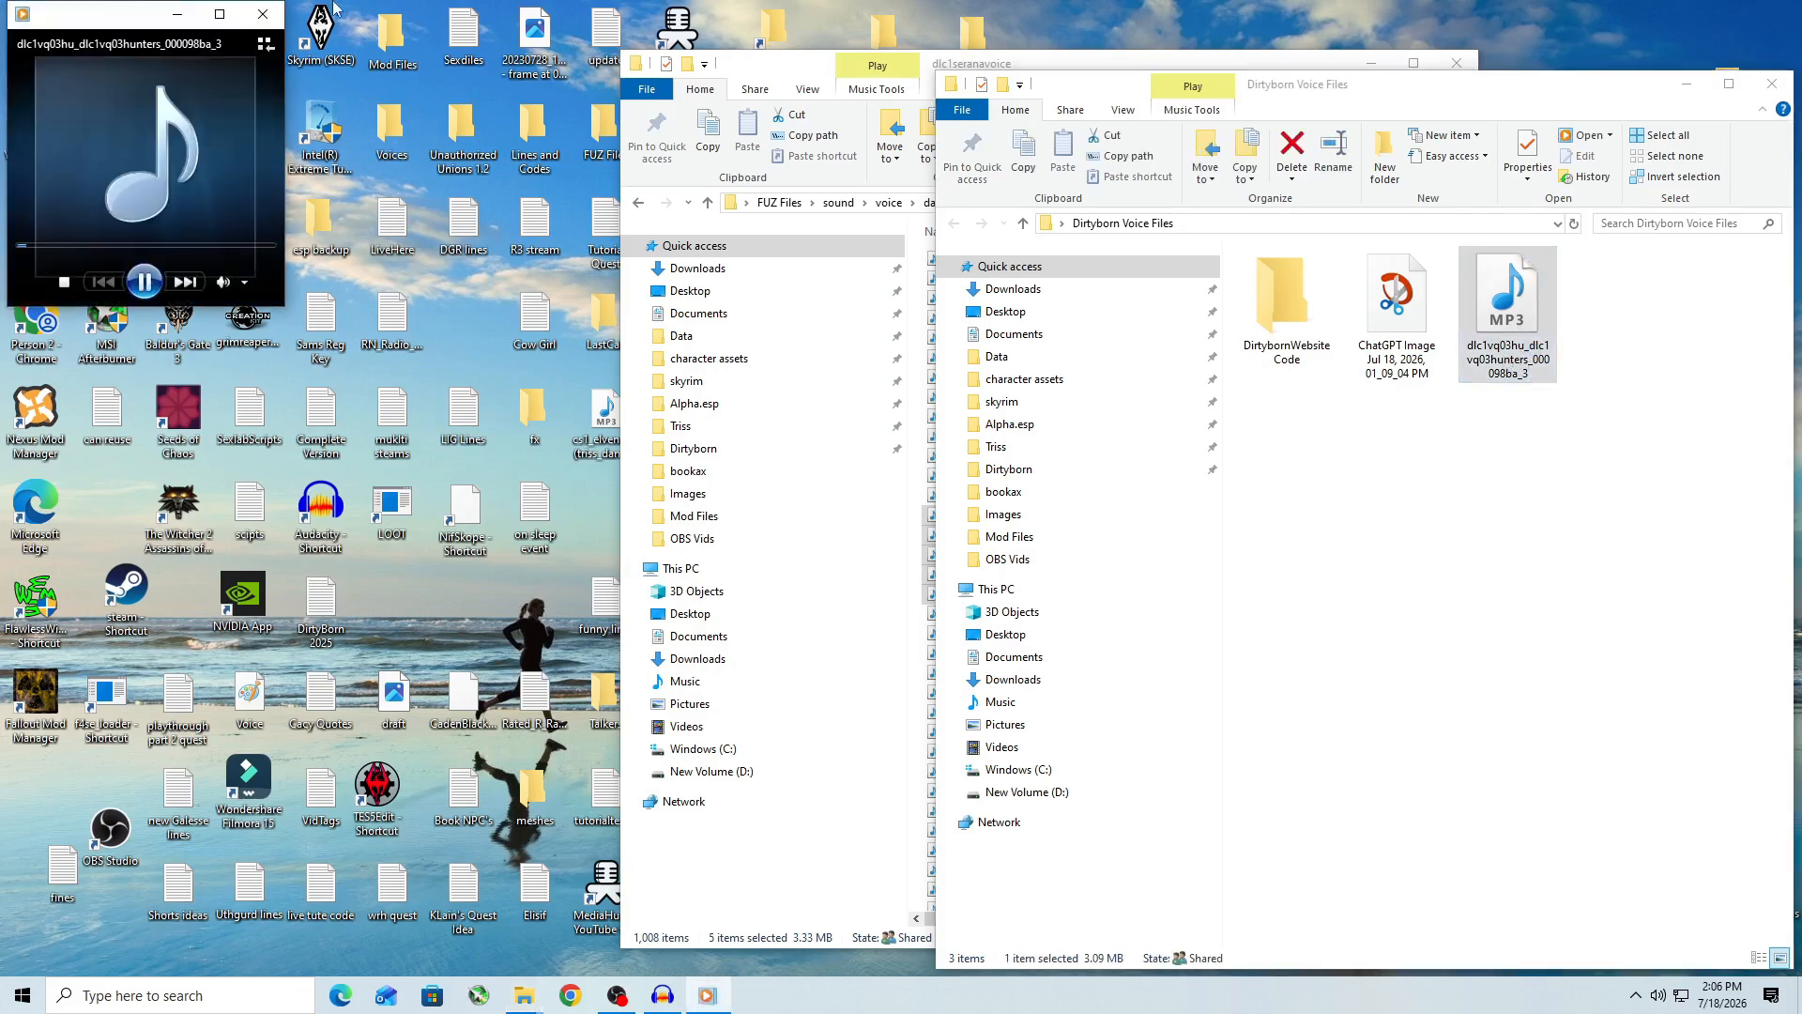
{"action": "left_click", "coordinate": [262, 14]}
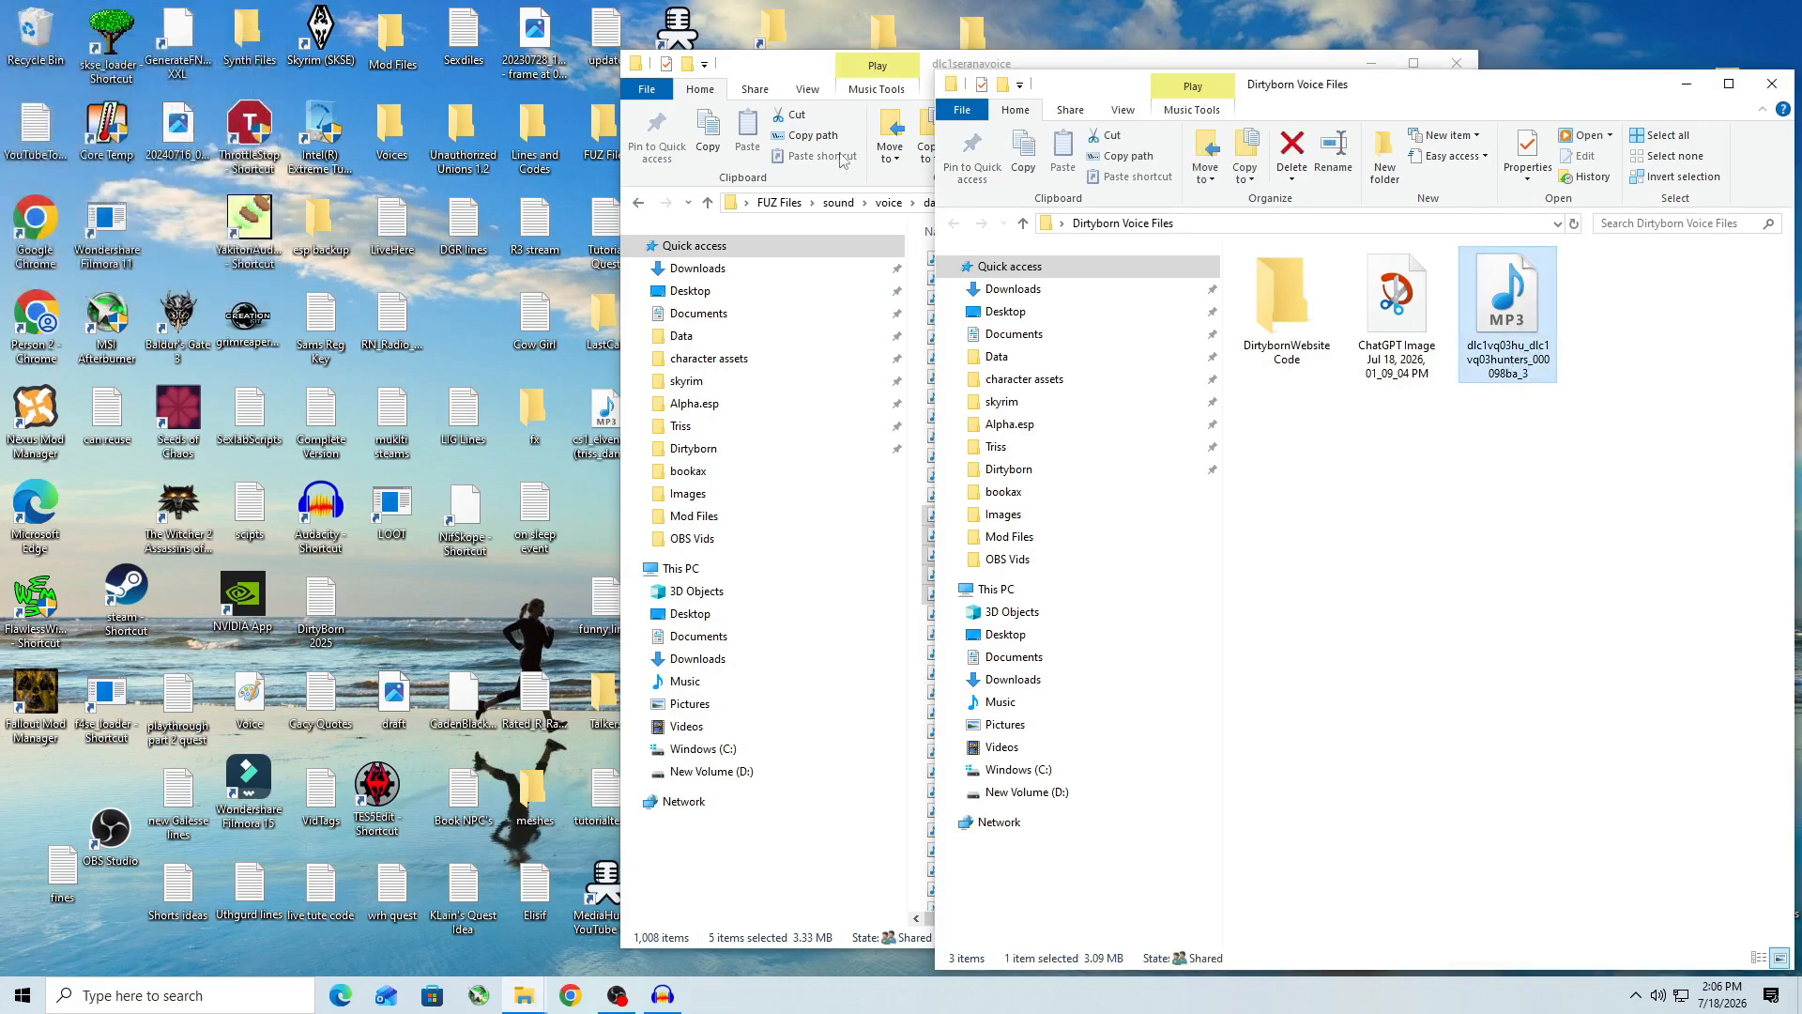
Step: Rename the exported MP3 in Dirtyborn Voice Files as Serana2
{"action": "left_click", "coordinate": [1521, 349]}
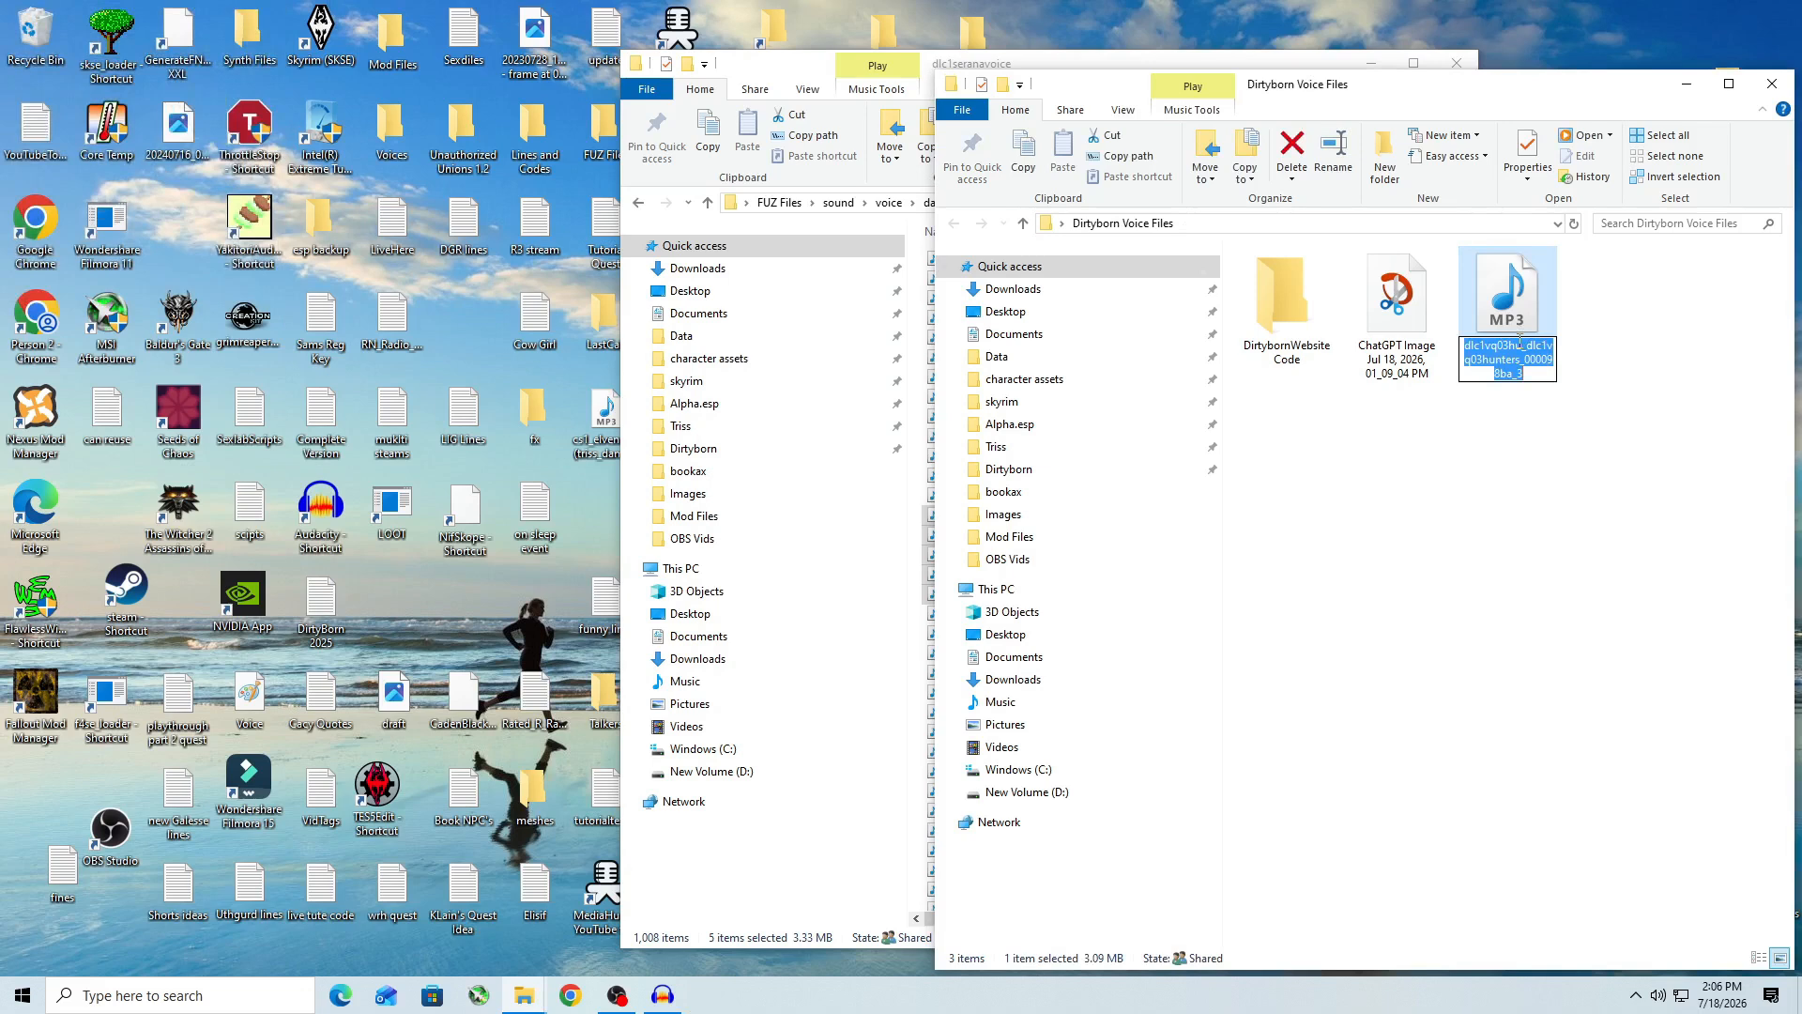
{"action": "type", "text": "Serana"}
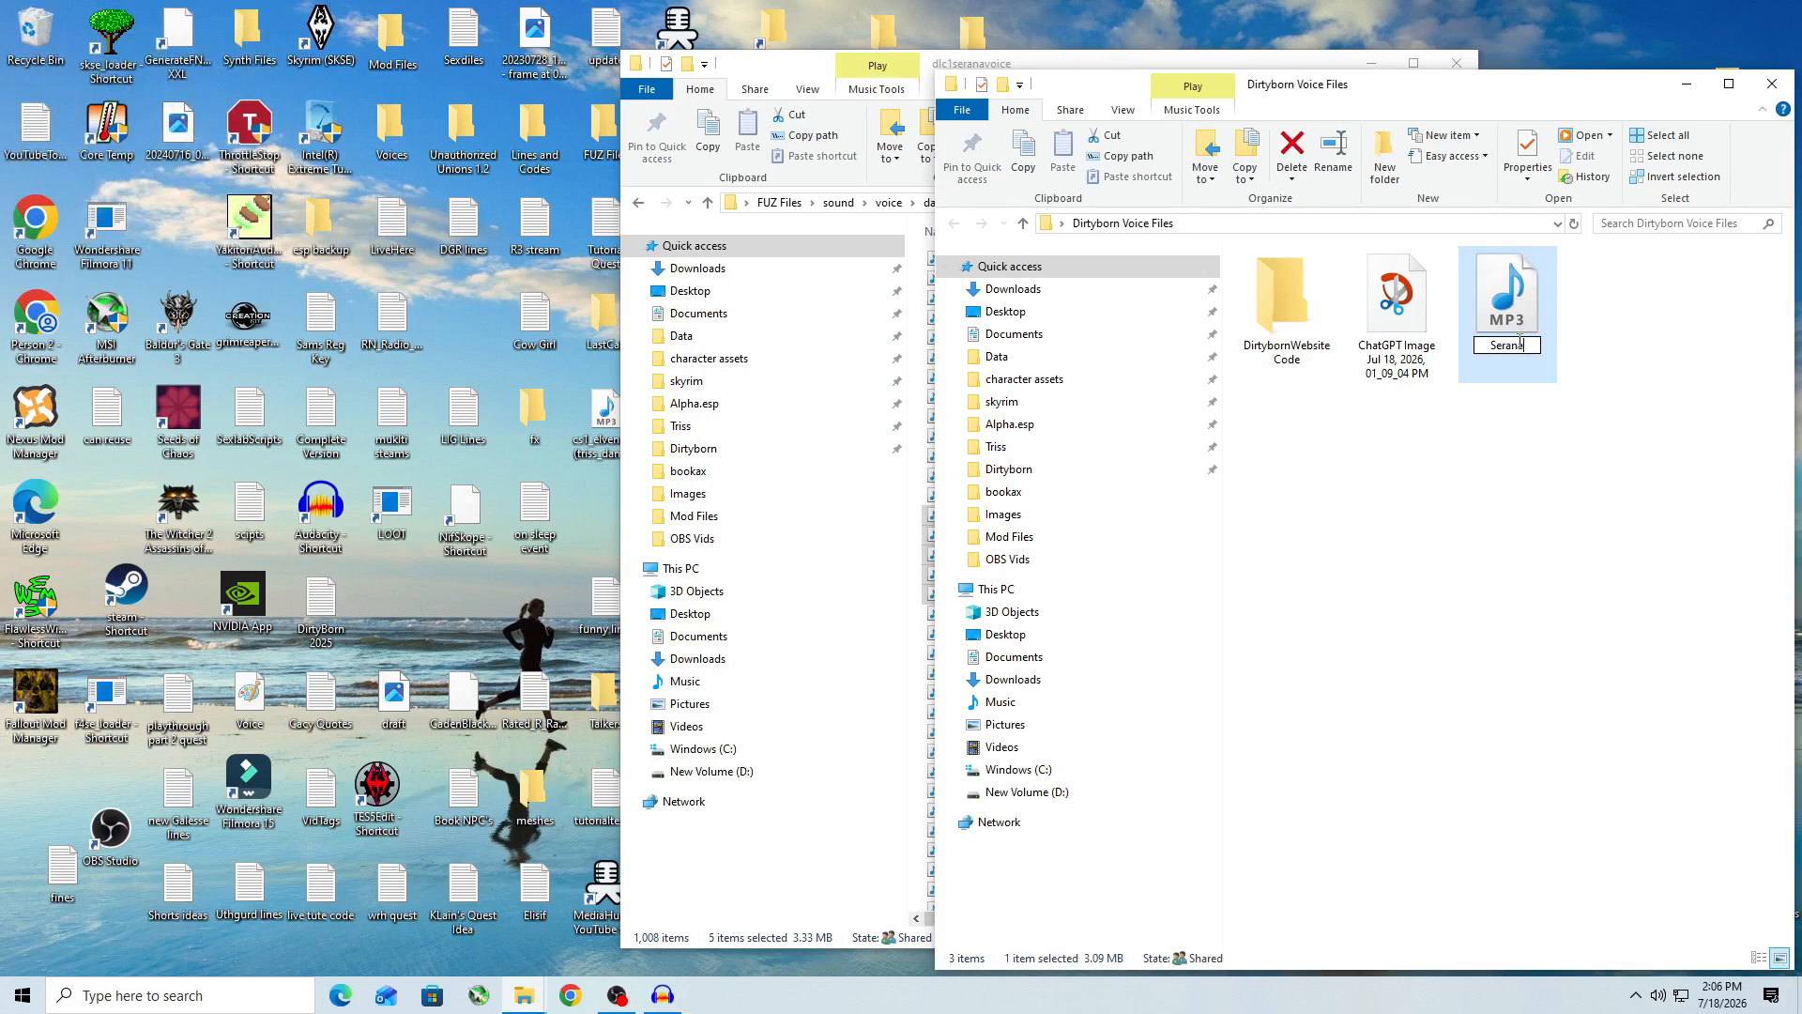
{"action": "type", "text": "2"}
{"action": "left_click", "coordinate": [1645, 439]}
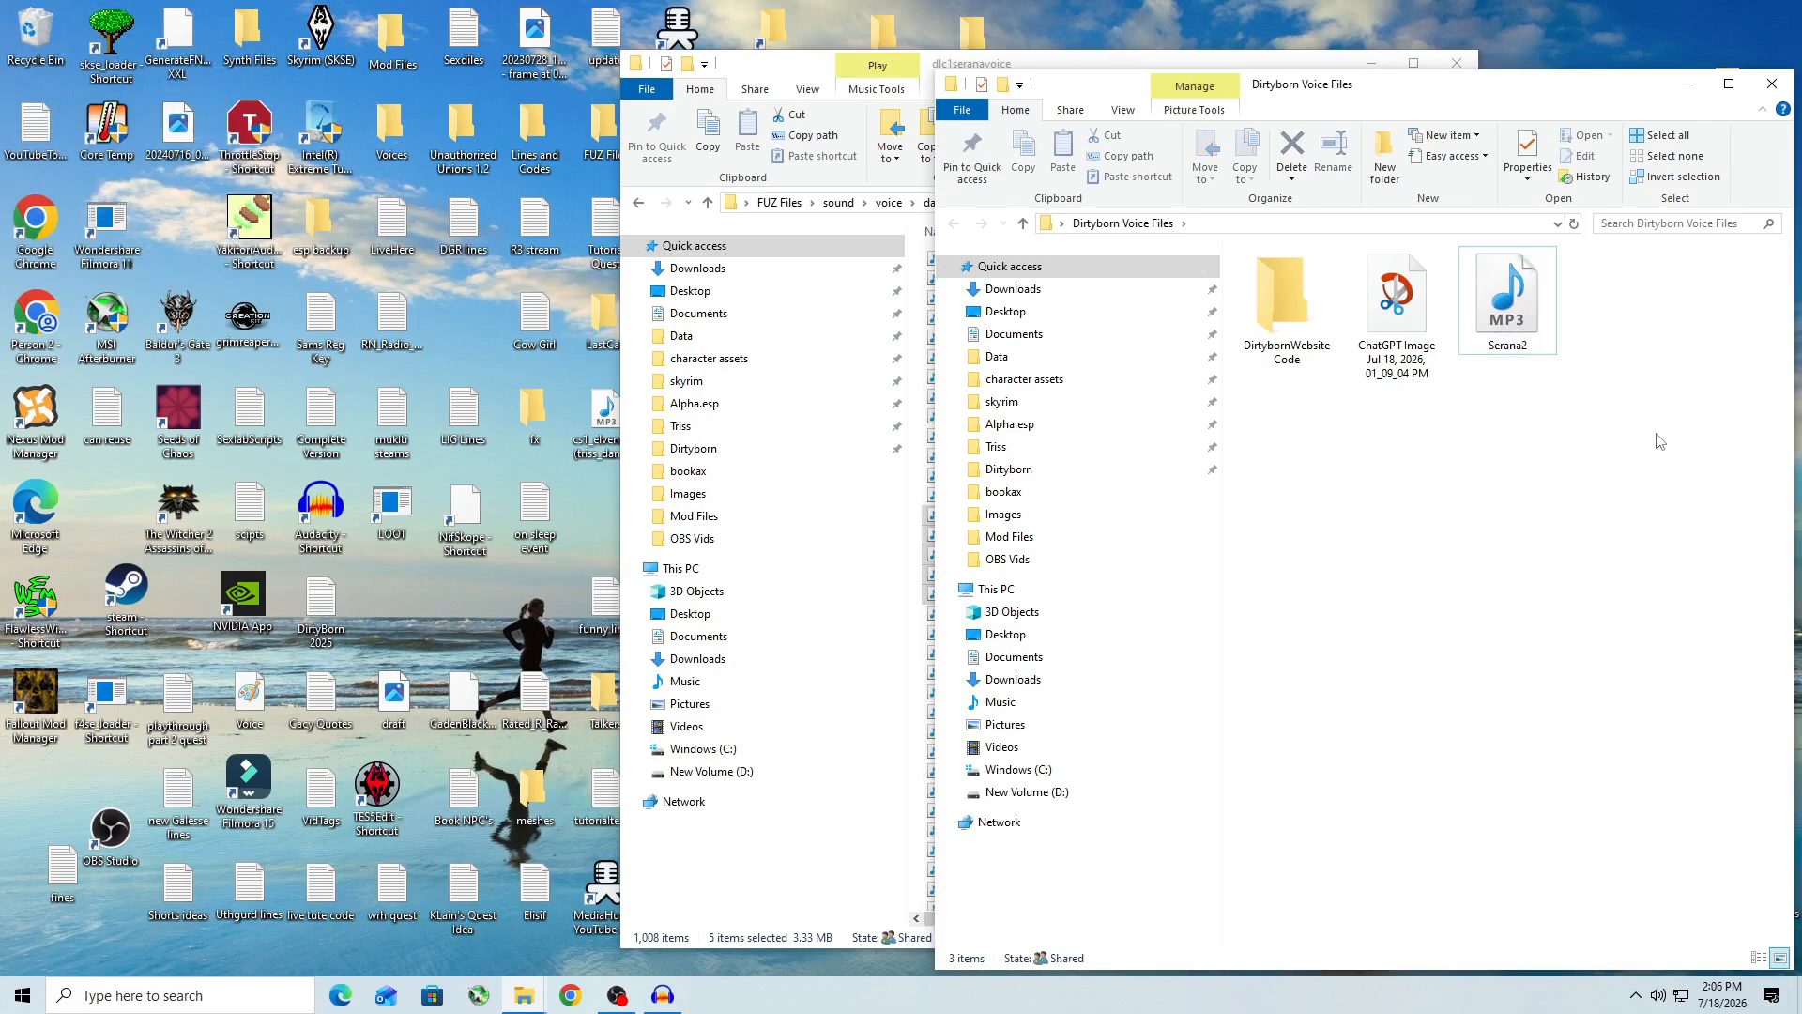
Step: Copy the Serana01 MP3 from the FemaleGaleese folder inside Alpha.esp
{"action": "left_click", "coordinate": [1018, 431]}
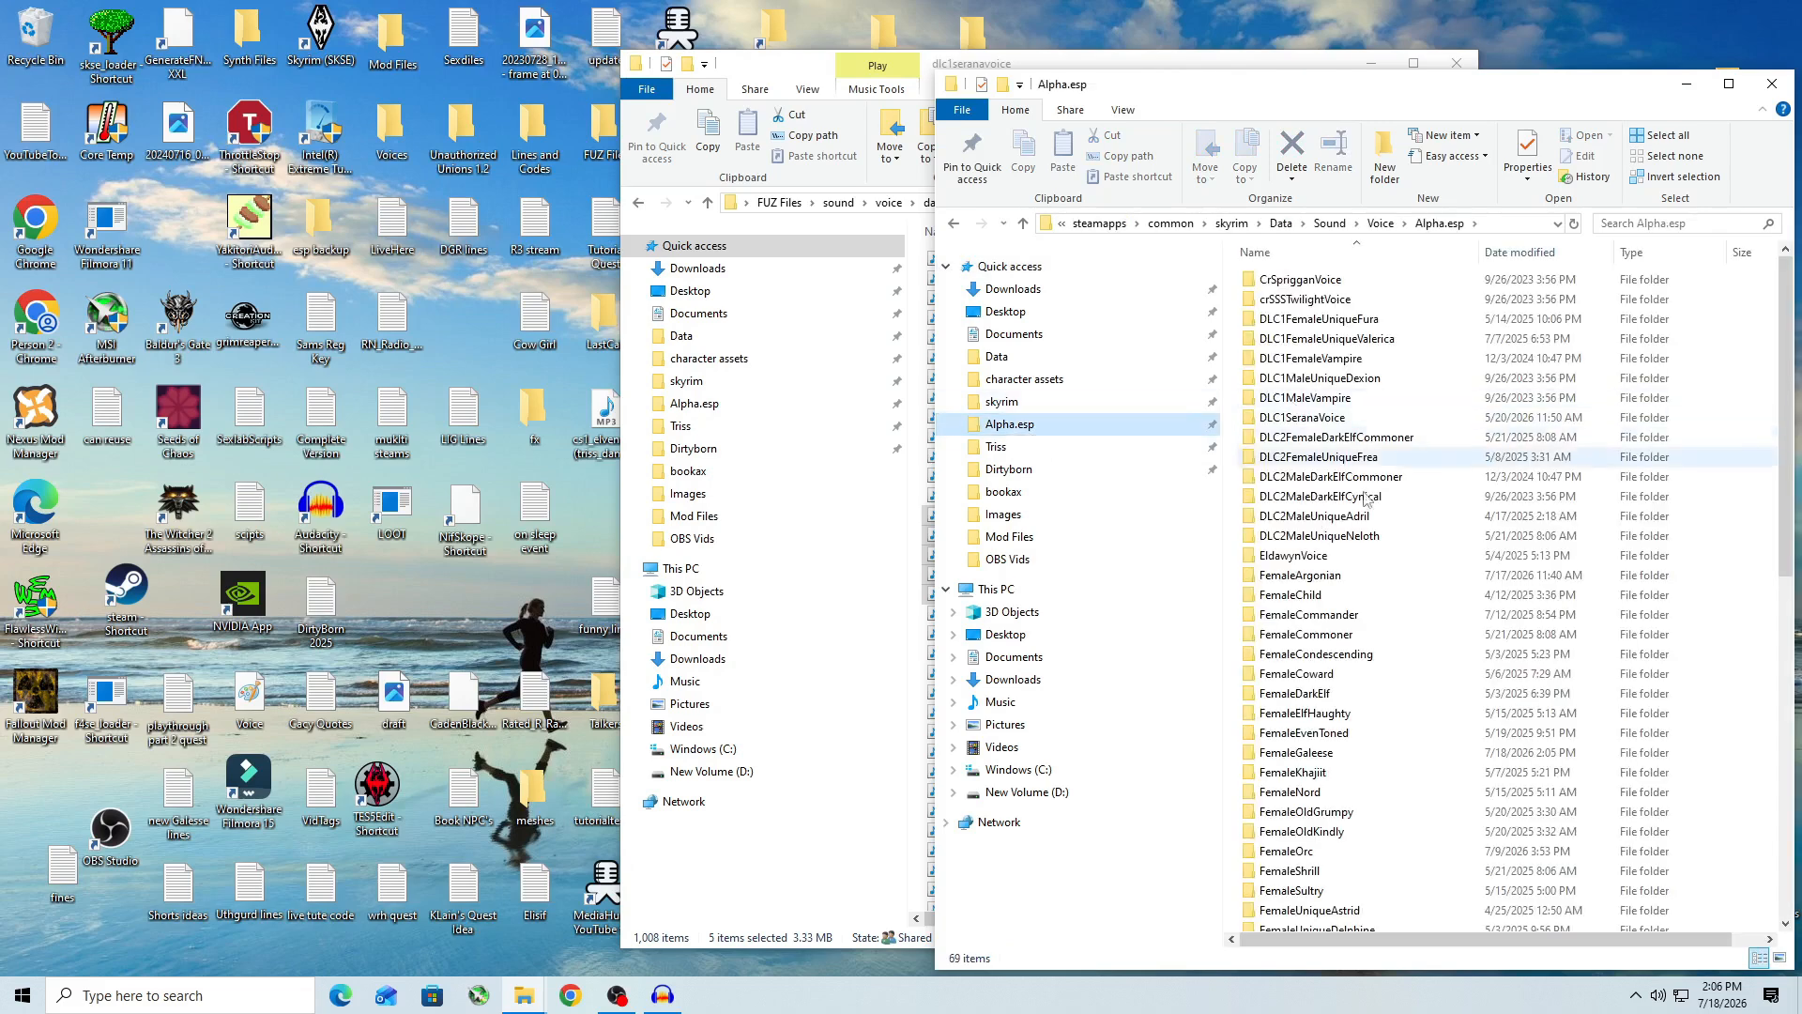
{"action": "scroll", "coordinate": [1364, 718], "scroll_direction": "down", "scroll_amount": 2}
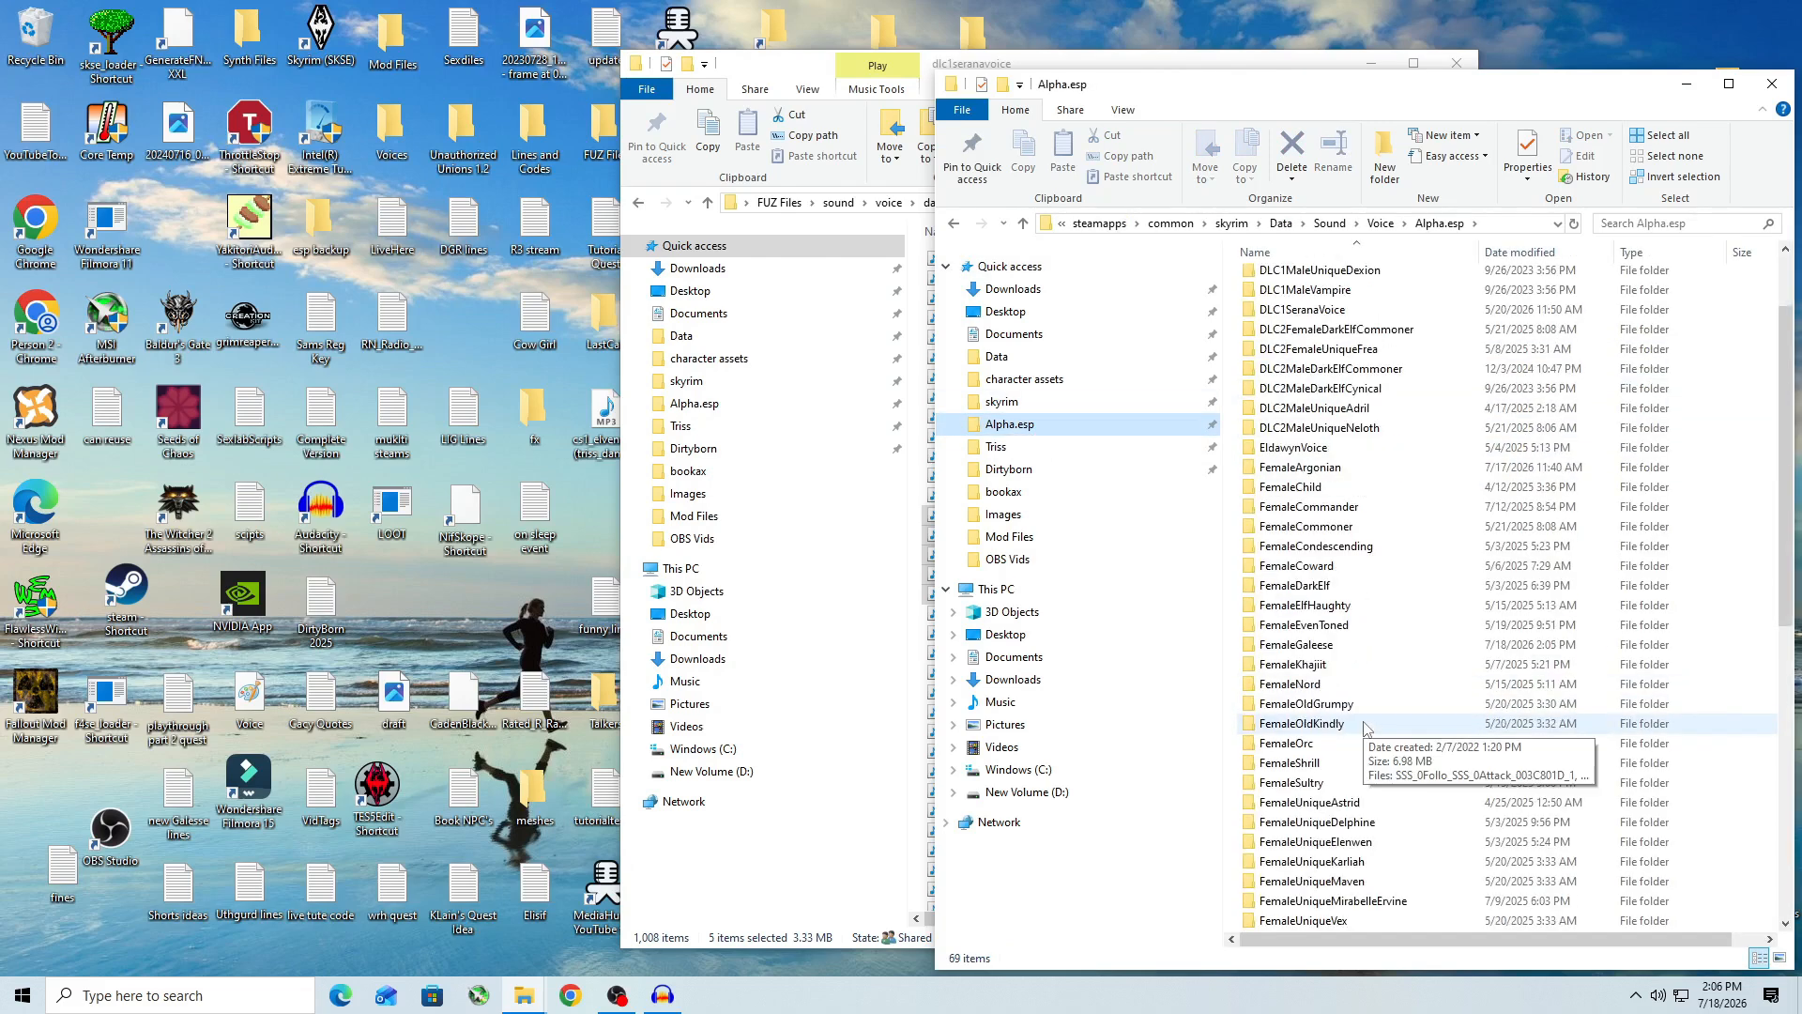
{"action": "double_click", "coordinate": [1342, 644]}
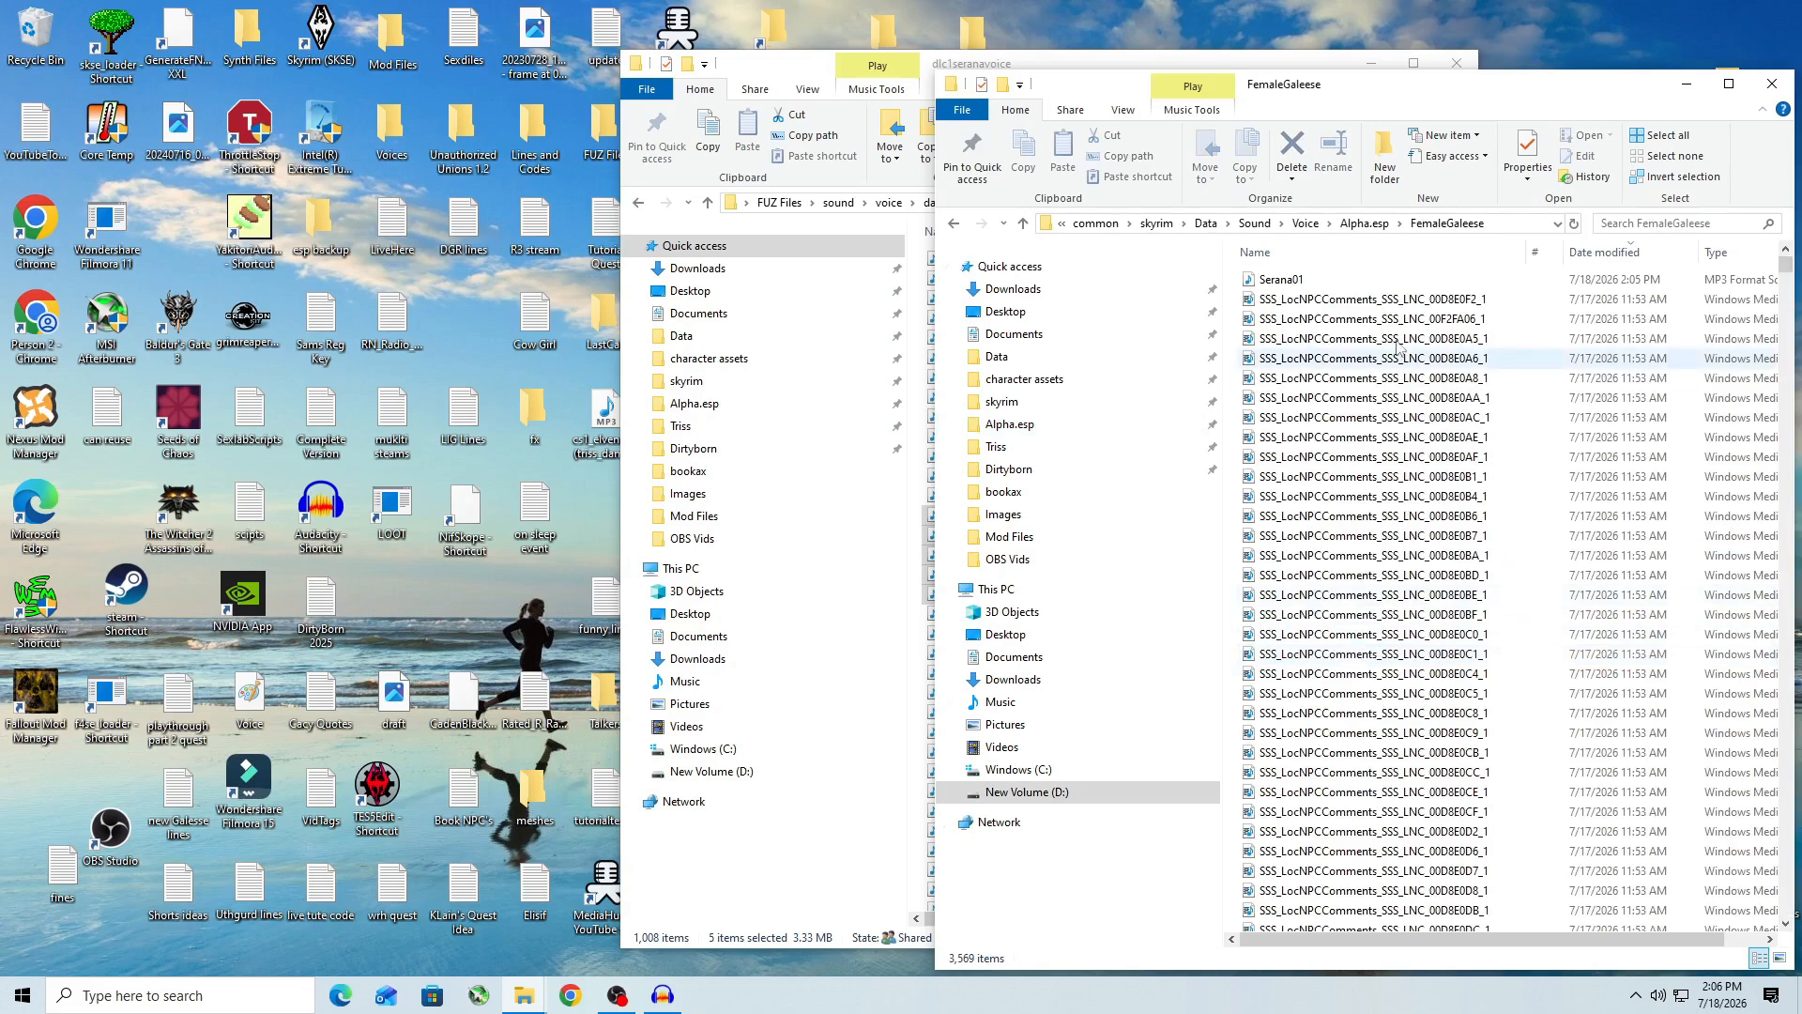
{"action": "left_click", "coordinate": [1303, 279]}
{"action": "right_click", "coordinate": [1304, 279]}
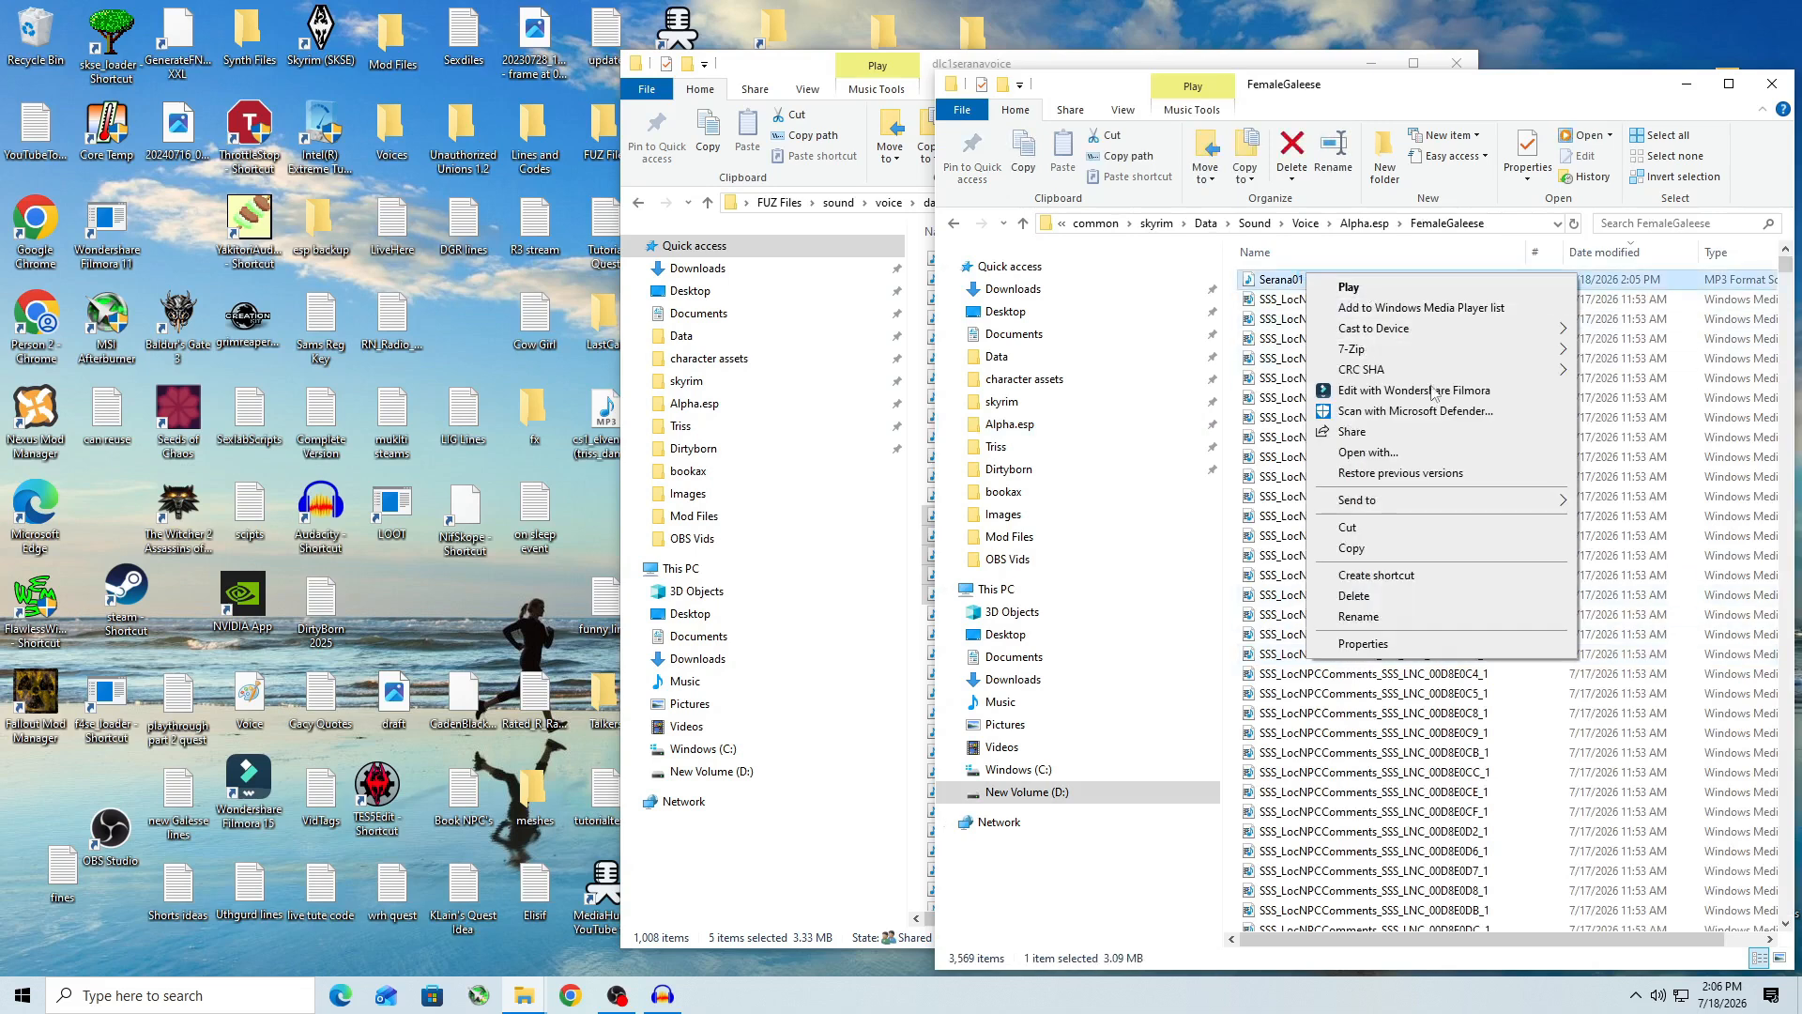
{"action": "left_click", "coordinate": [1370, 548]}
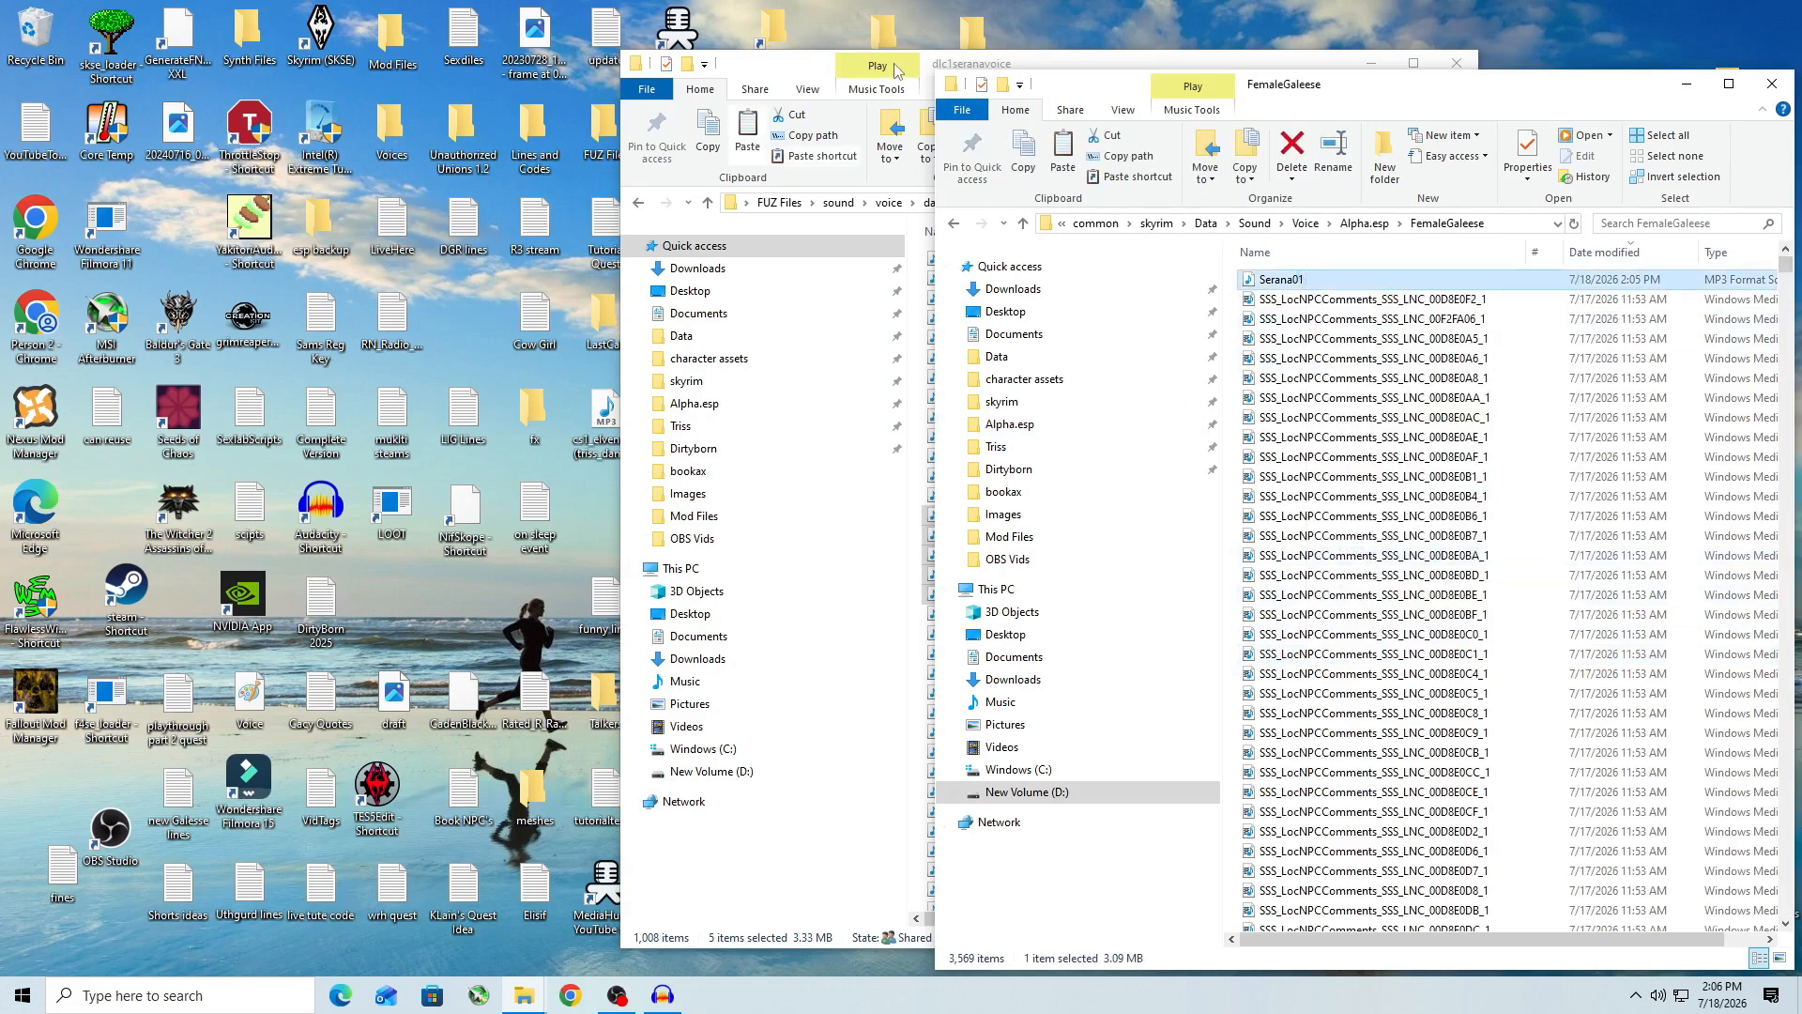
Step: Paste the copied Serana01 MP3 into the Dirtyborn Voice Files folder on the desktop and minimize its window
{"action": "left_click", "coordinate": [746, 72]}
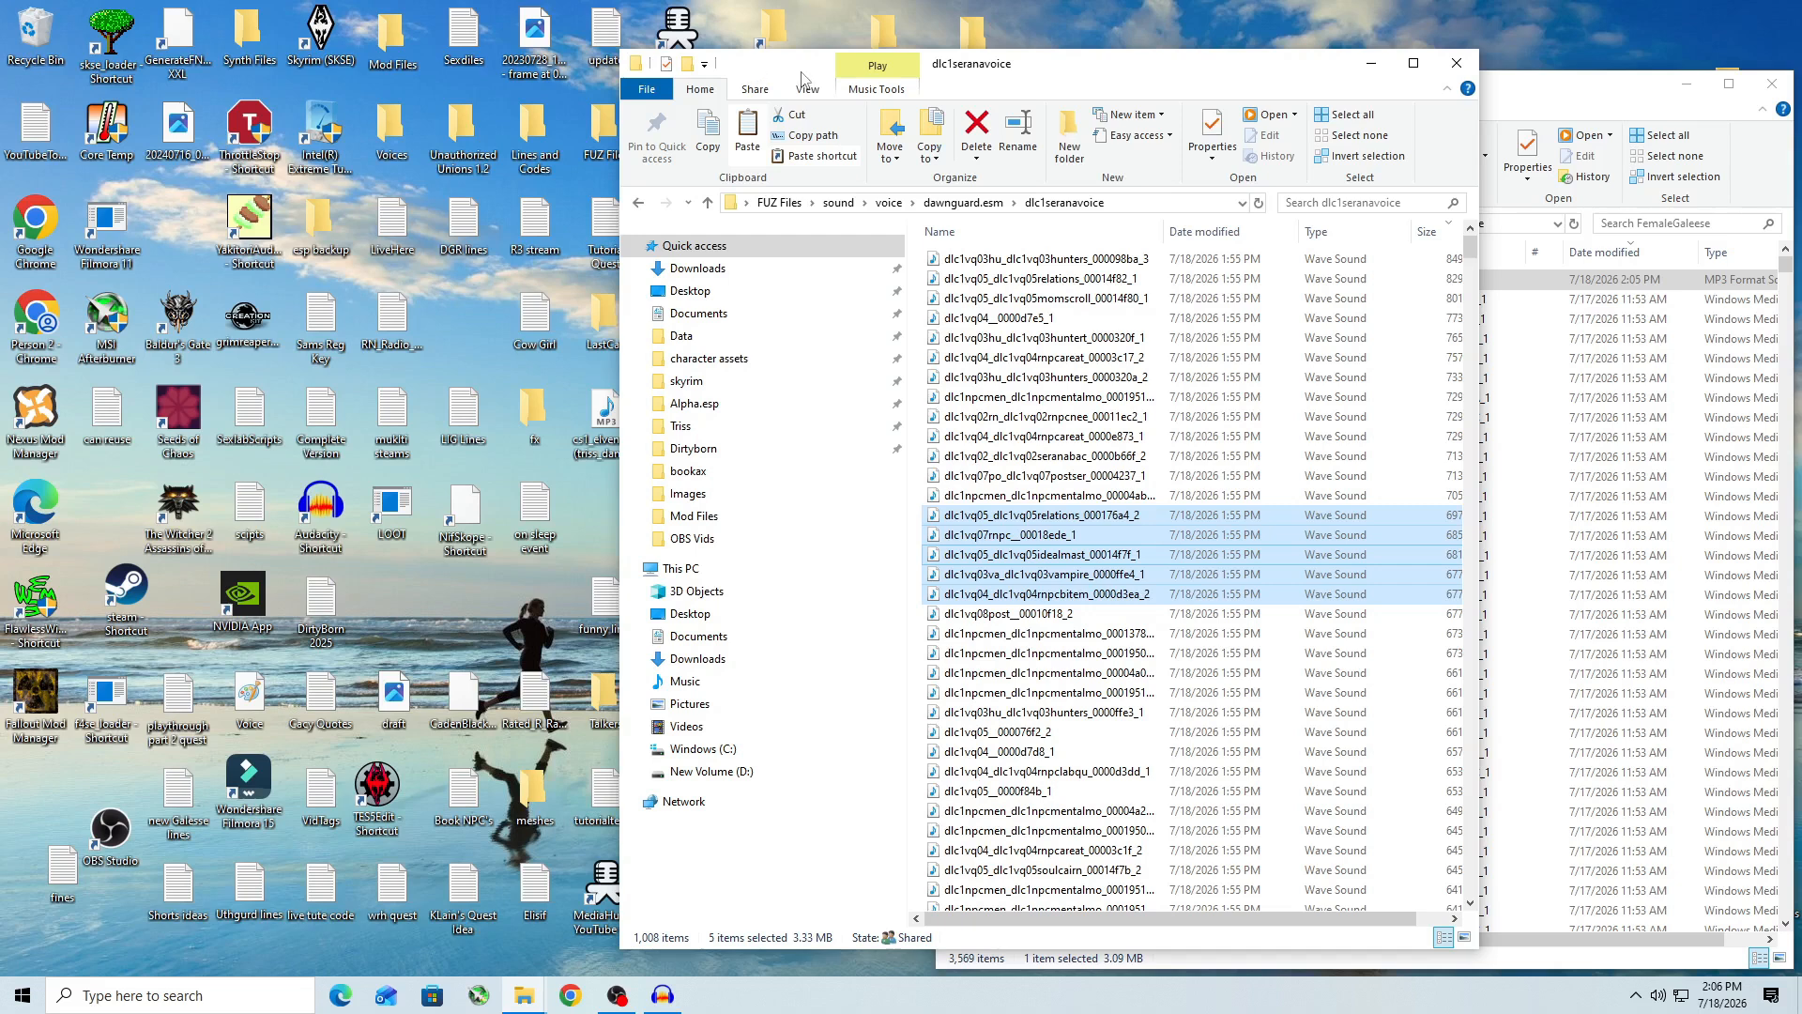
{"action": "left_click", "coordinate": [983, 35]}
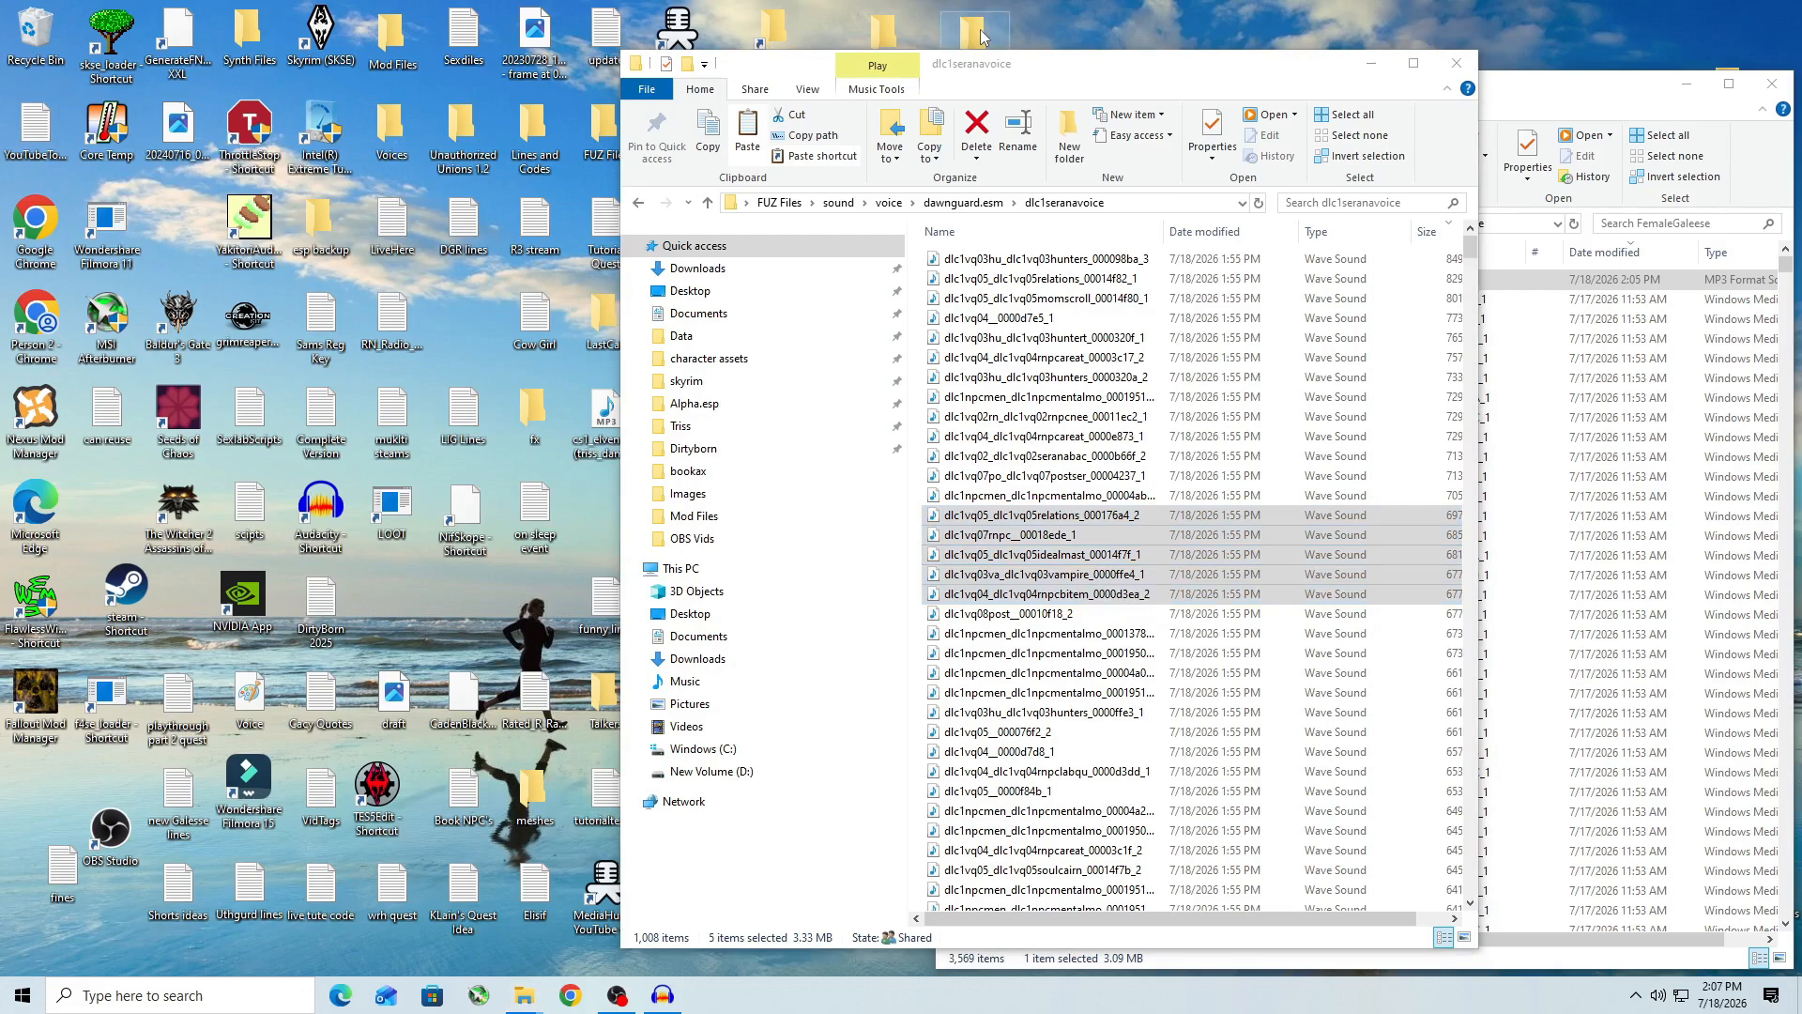
{"action": "double_click", "coordinate": [983, 35]}
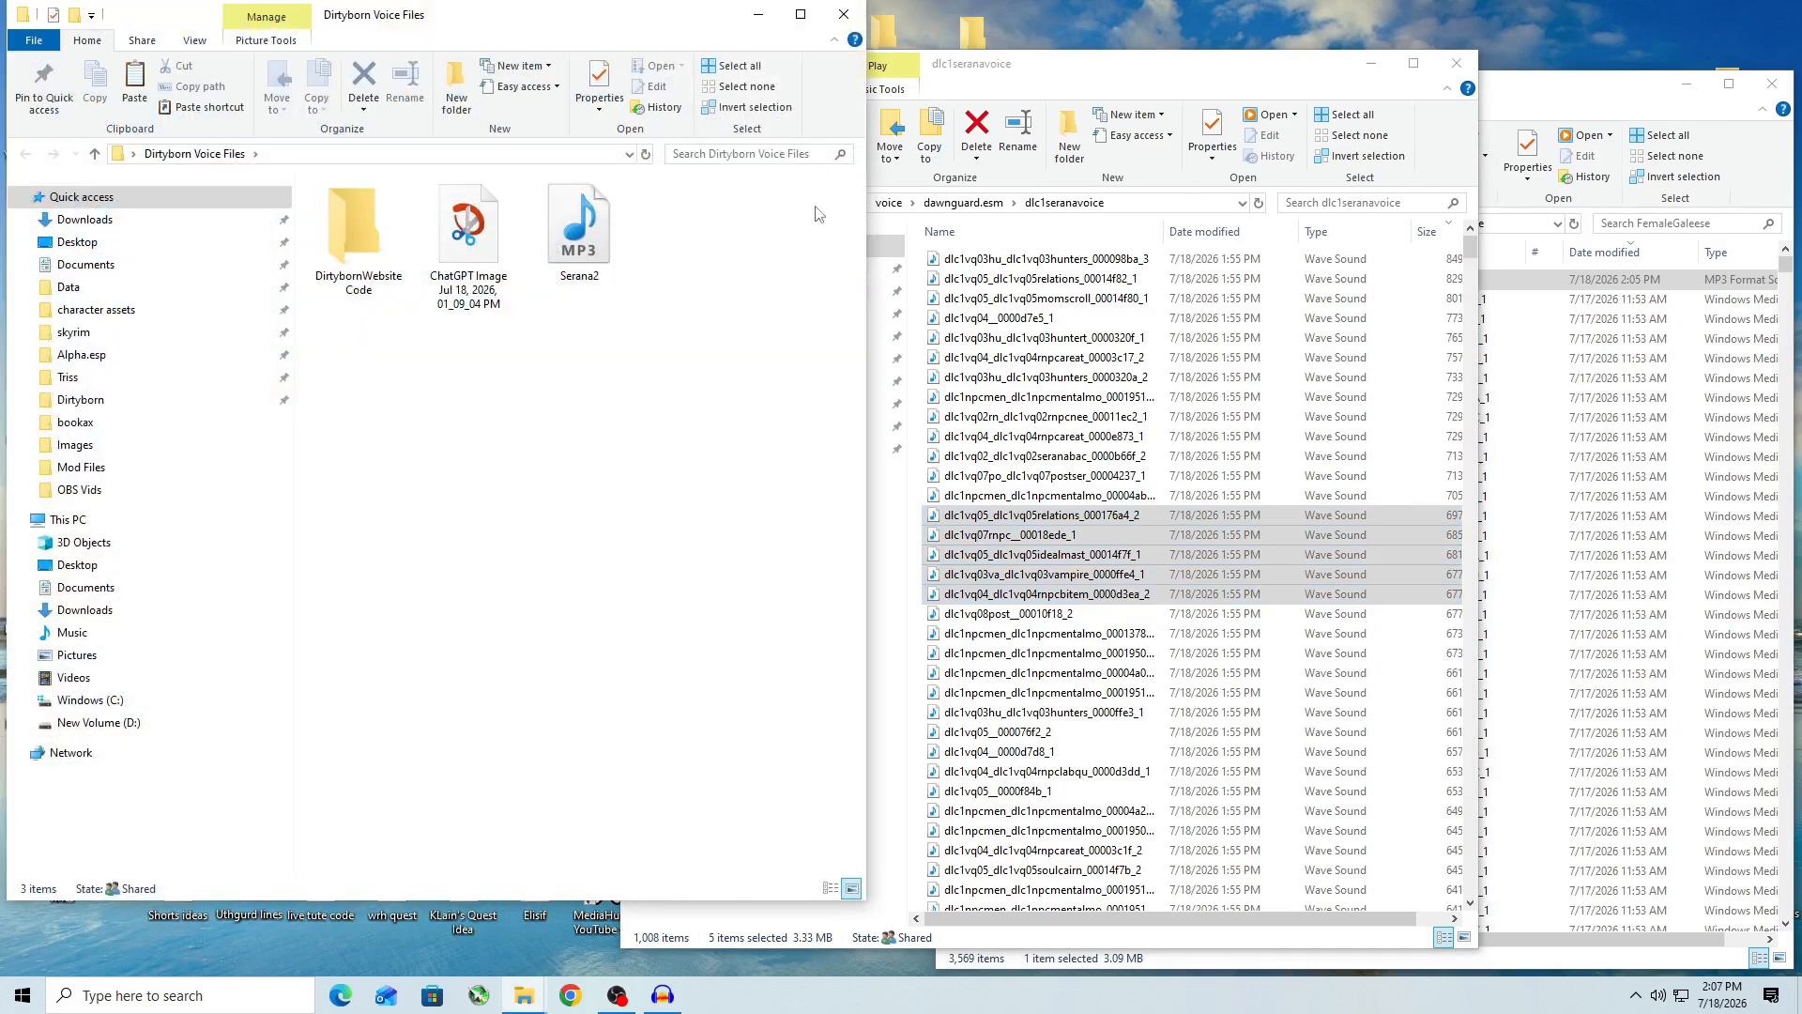
{"action": "right_click", "coordinate": [610, 404]}
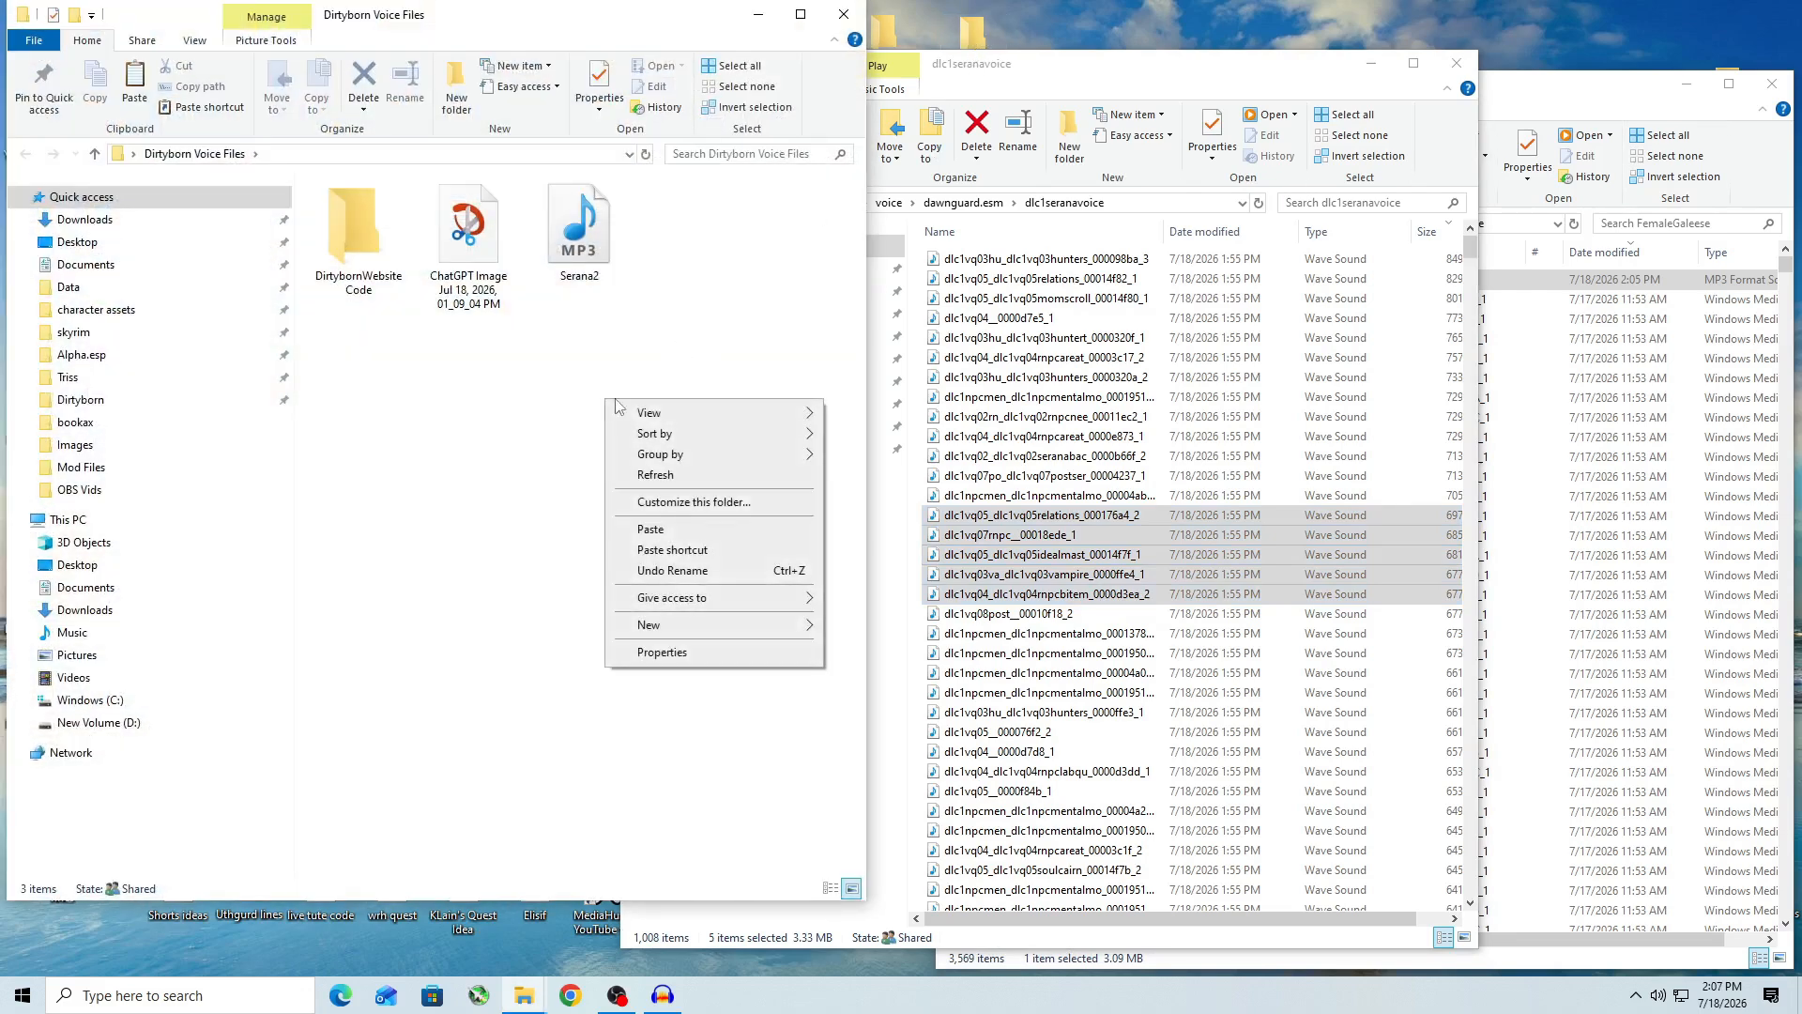
{"action": "left_click", "coordinate": [667, 529]}
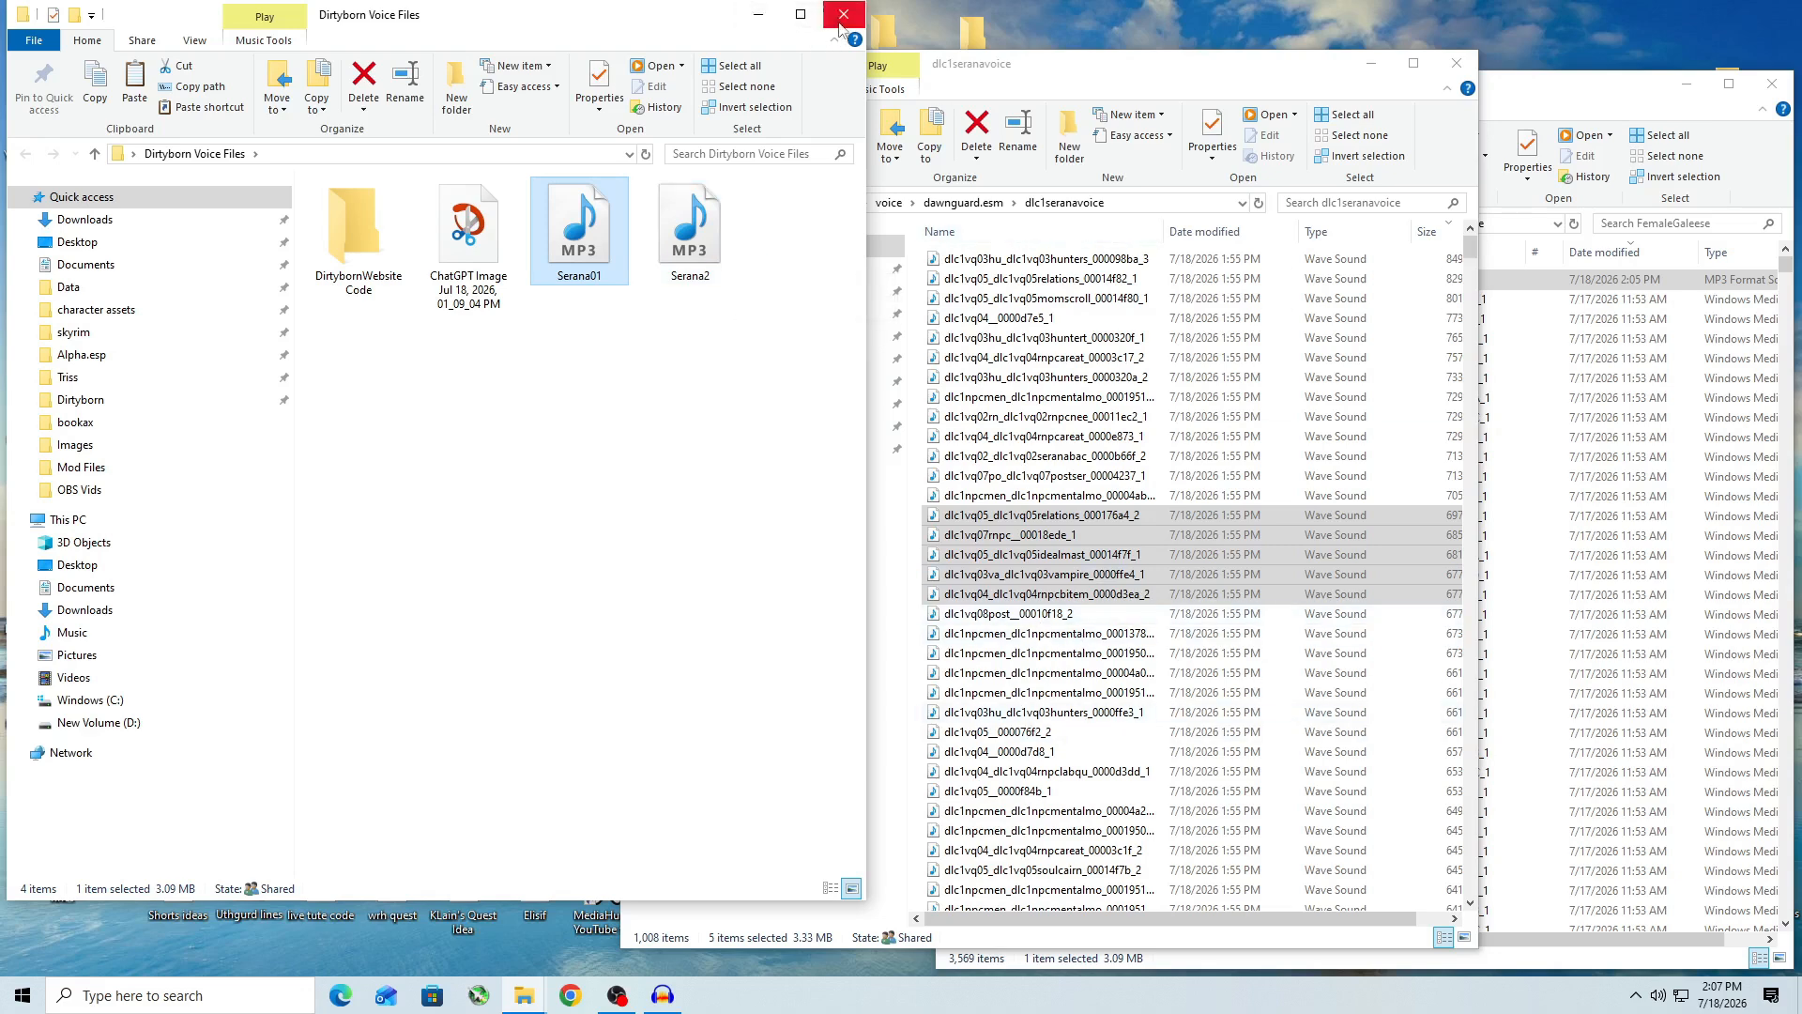
{"action": "left_click", "coordinate": [765, 13]}
Step: Switch to Microsoft Edge, search for ElevenLabs, open its website and log in to reach the app's home page
{"action": "left_click", "coordinate": [339, 996]}
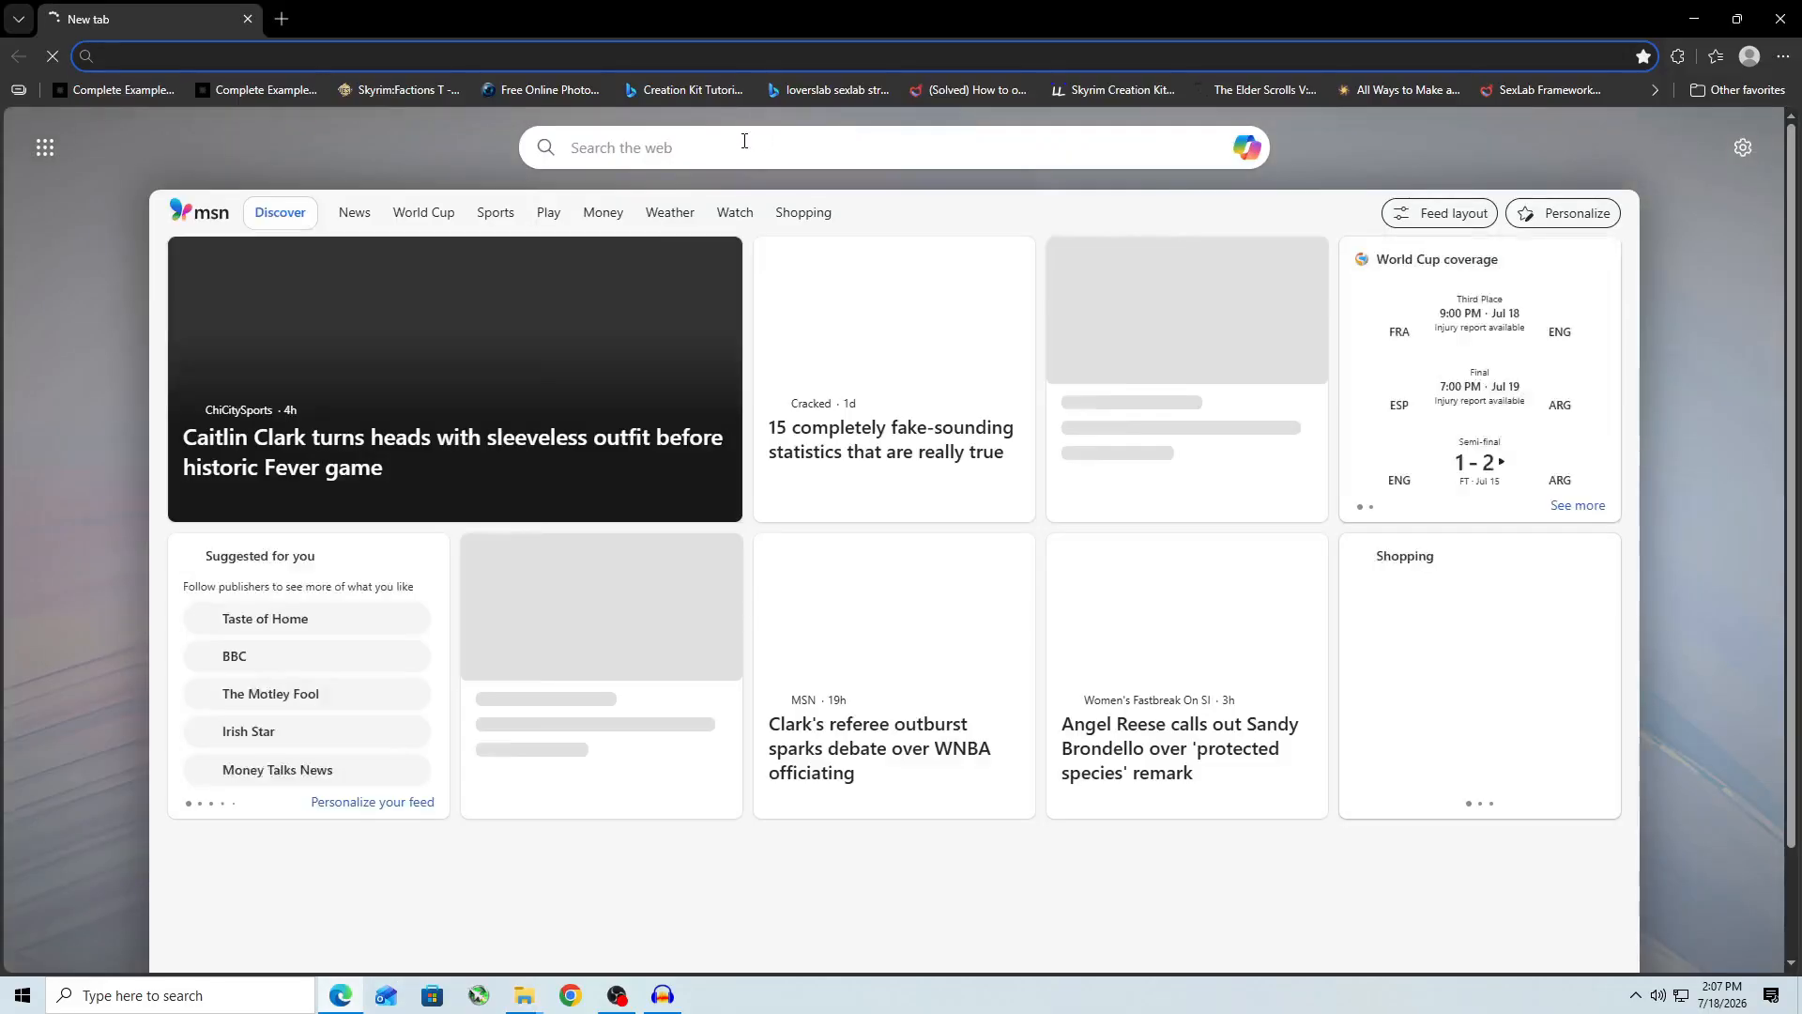
{"action": "type", "text": "elevebn"}
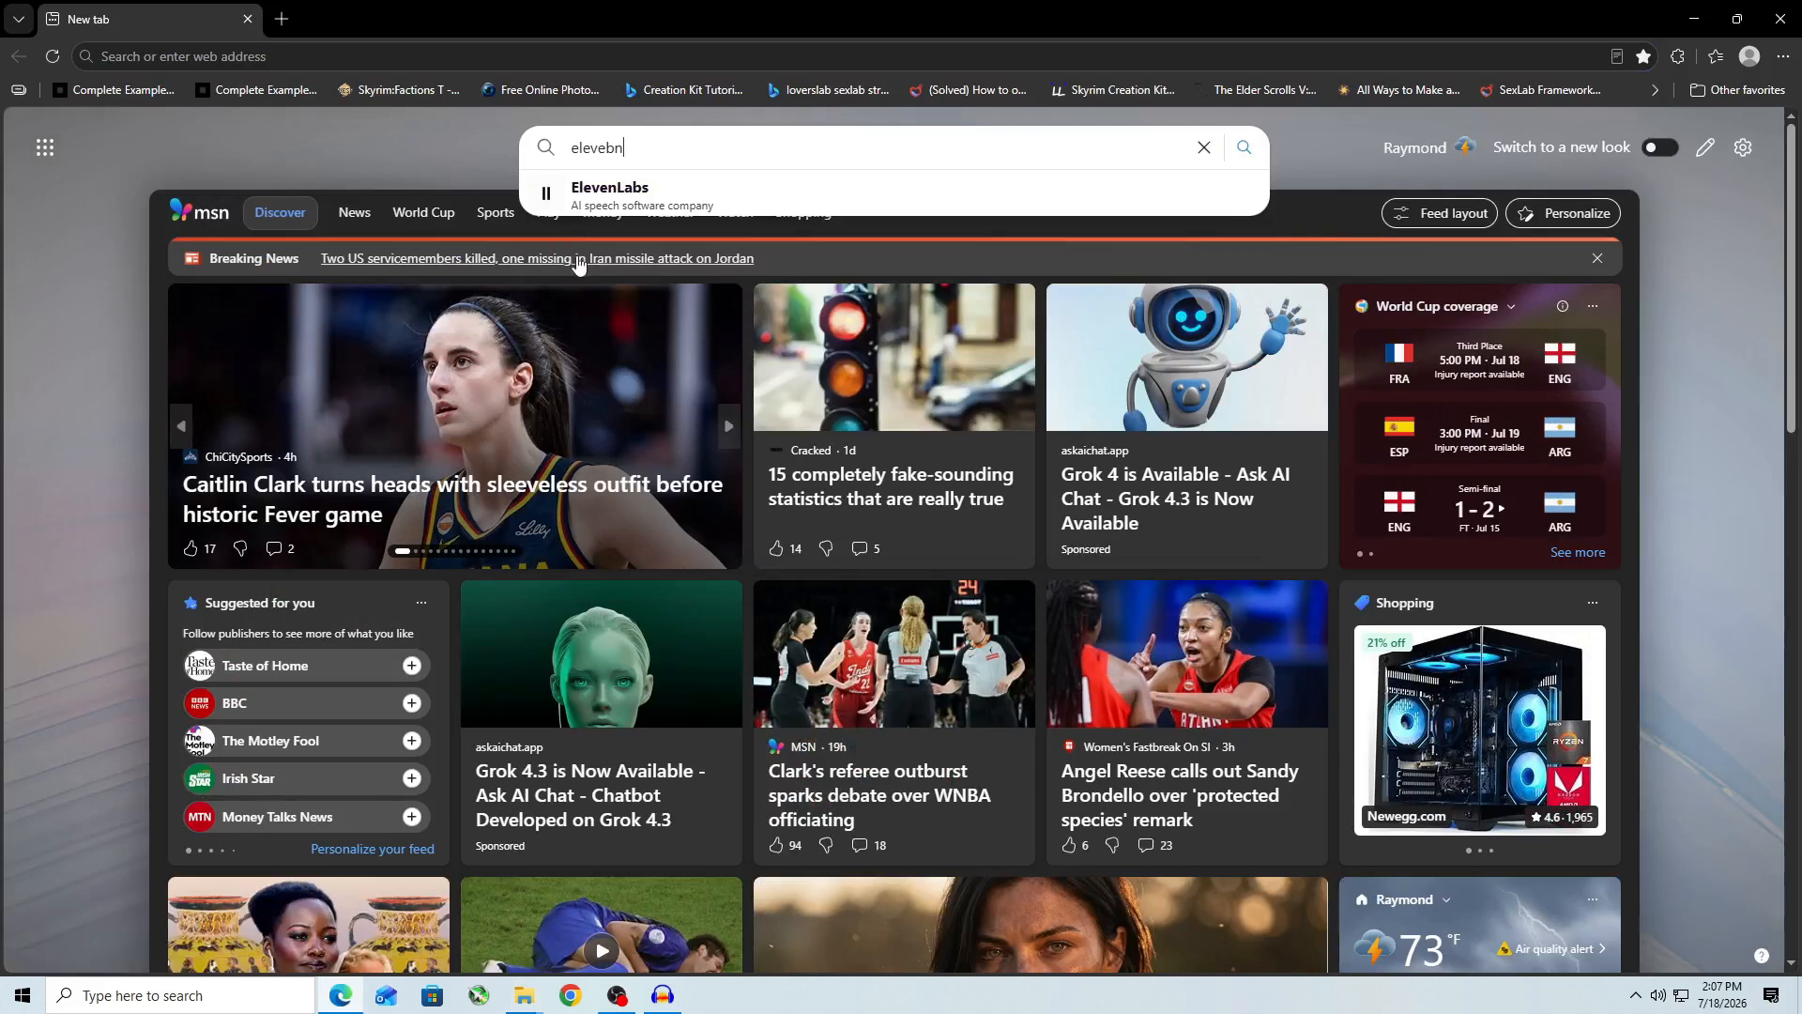
{"action": "left_click", "coordinate": [641, 192]}
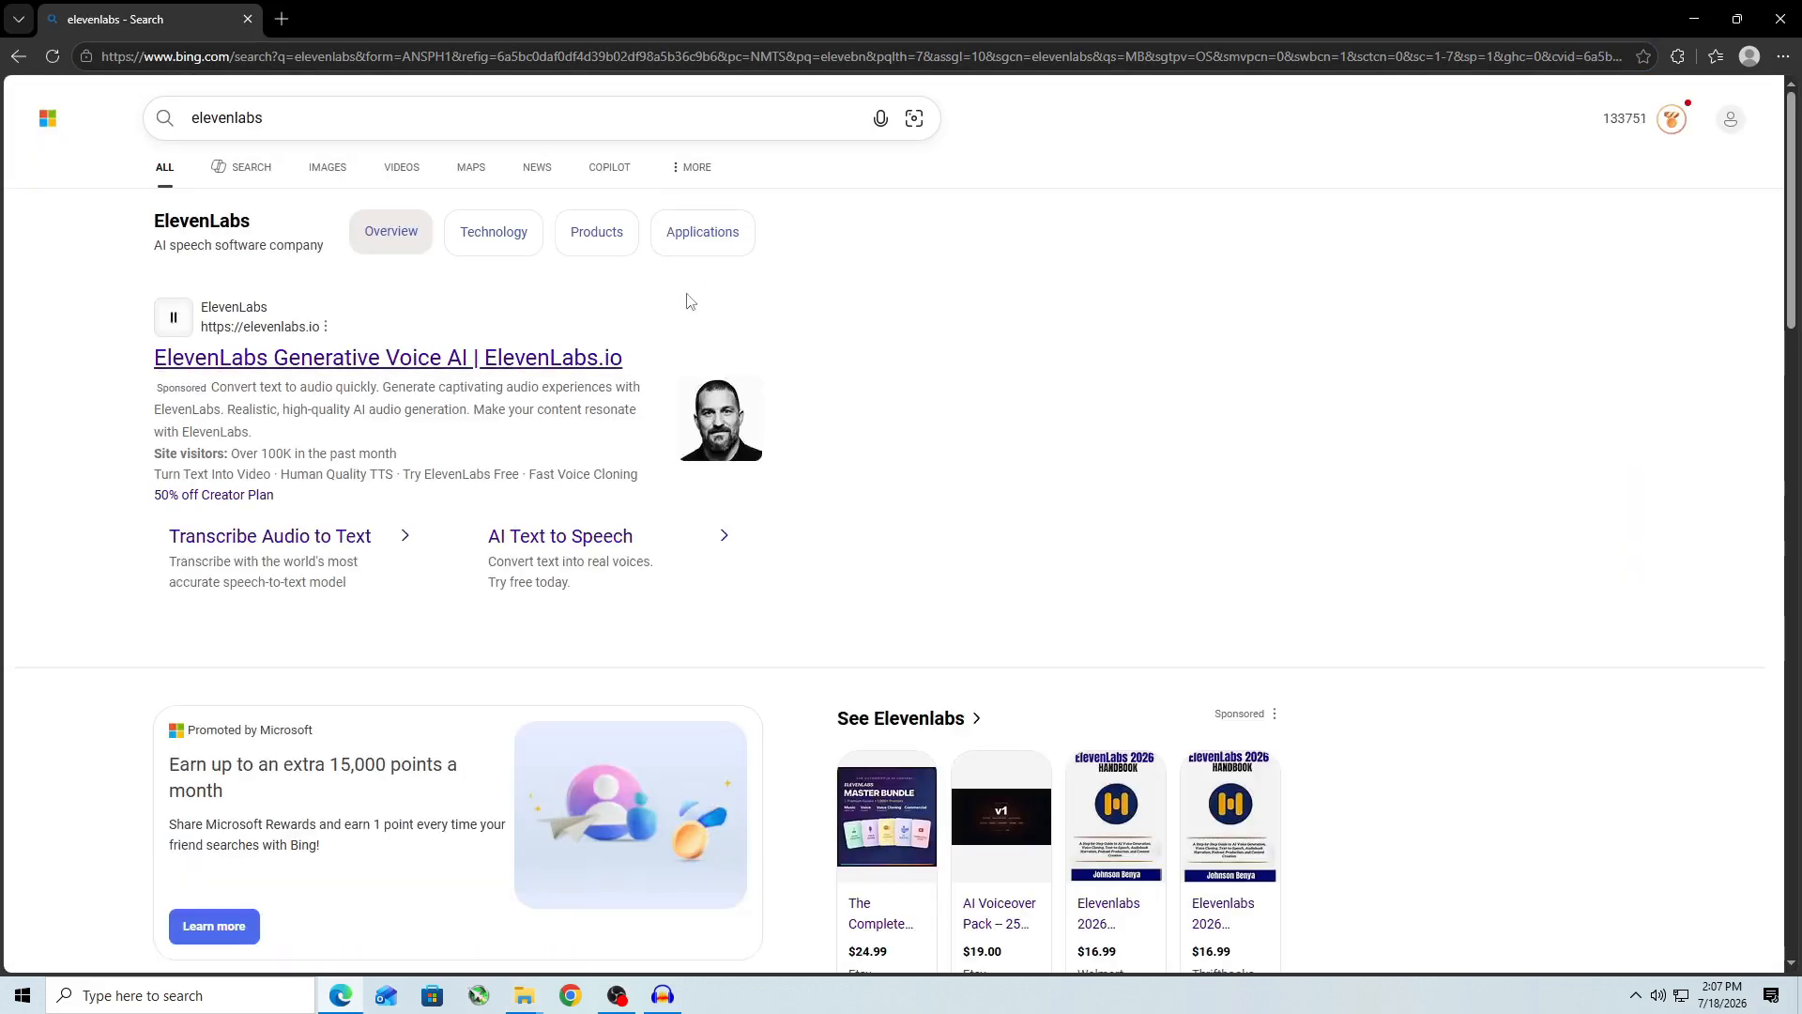
{"action": "left_click", "coordinate": [400, 361]}
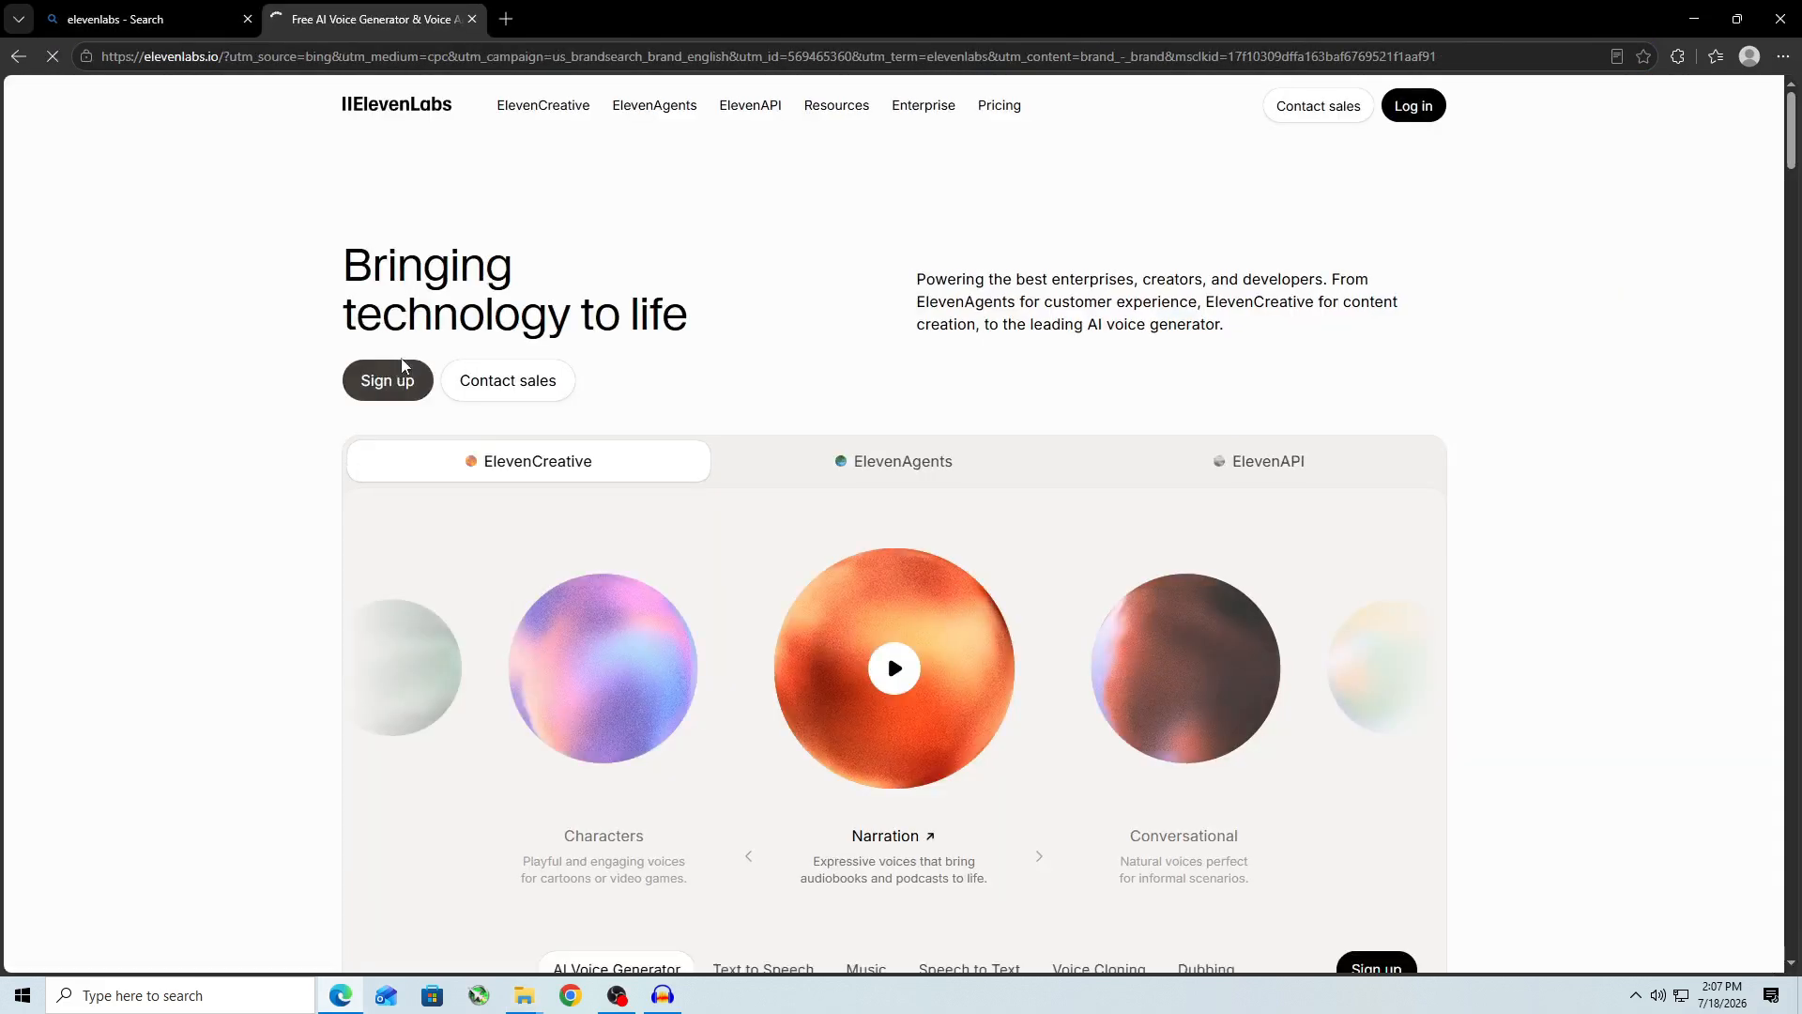
{"action": "left_click", "coordinate": [1414, 107]}
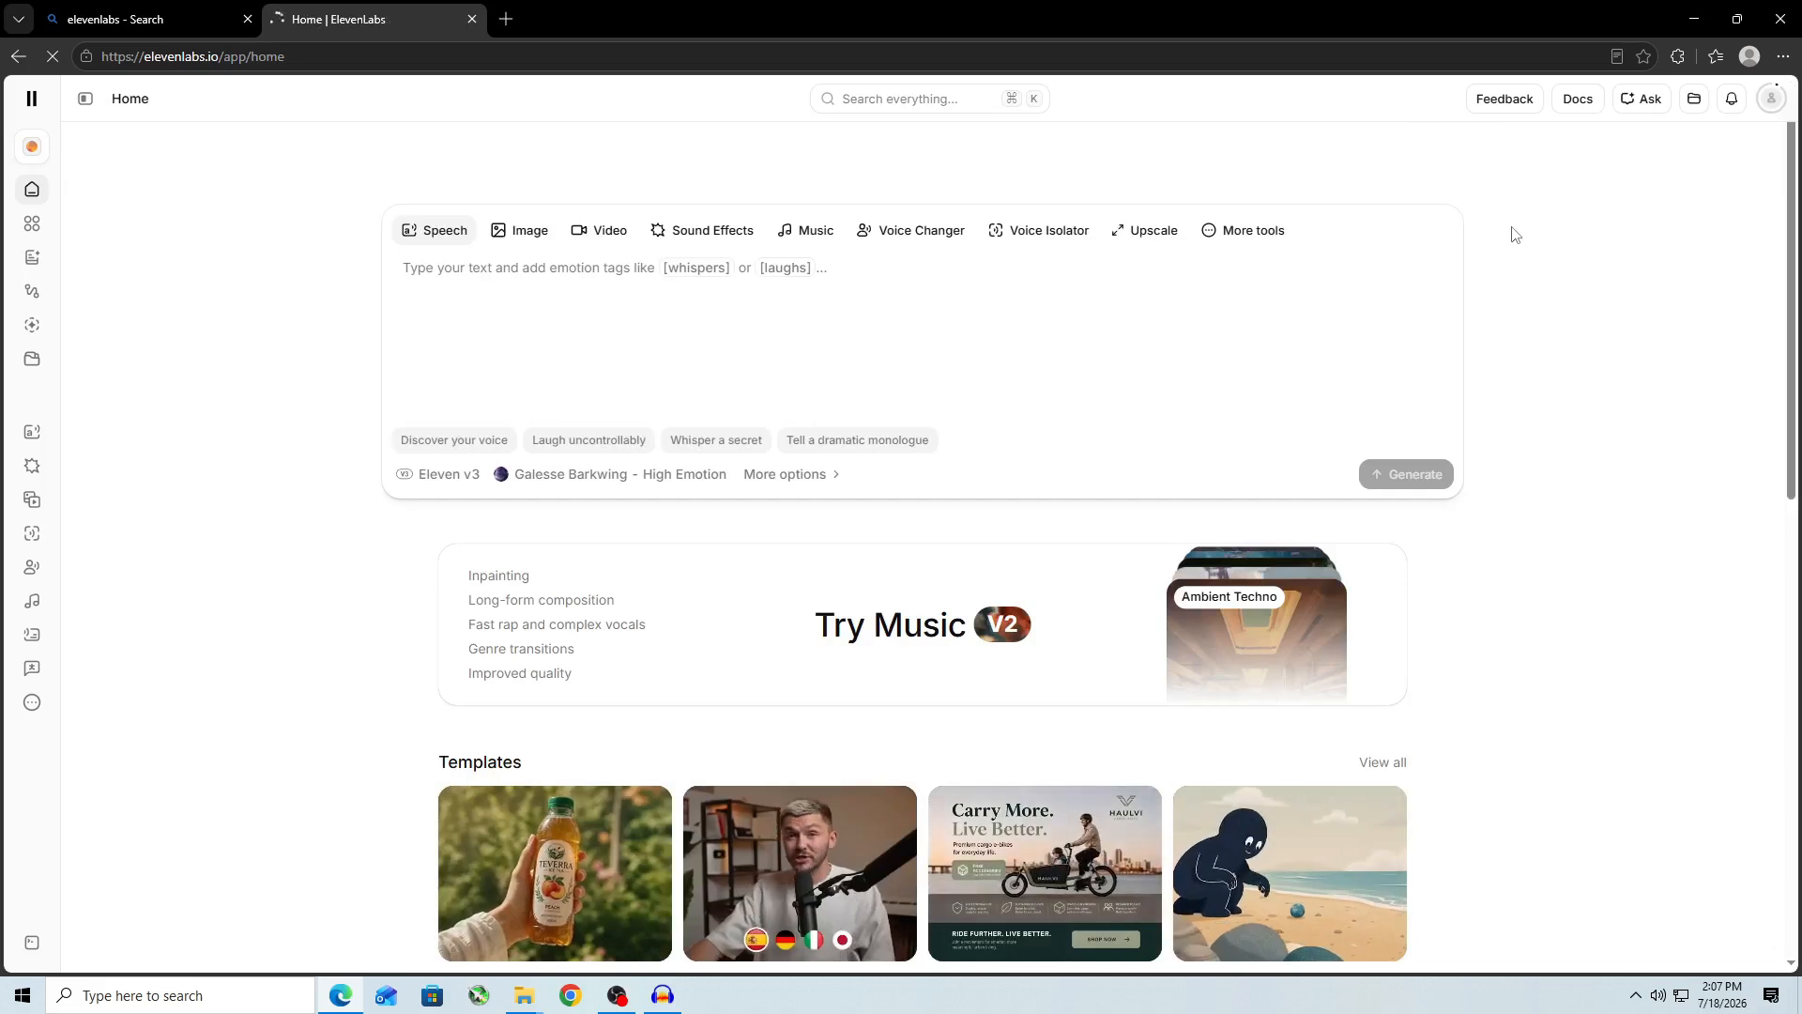
Step: Start creating a new voice with Instant Voice Clone from the Voices page
{"action": "left_click", "coordinate": [32, 235]}
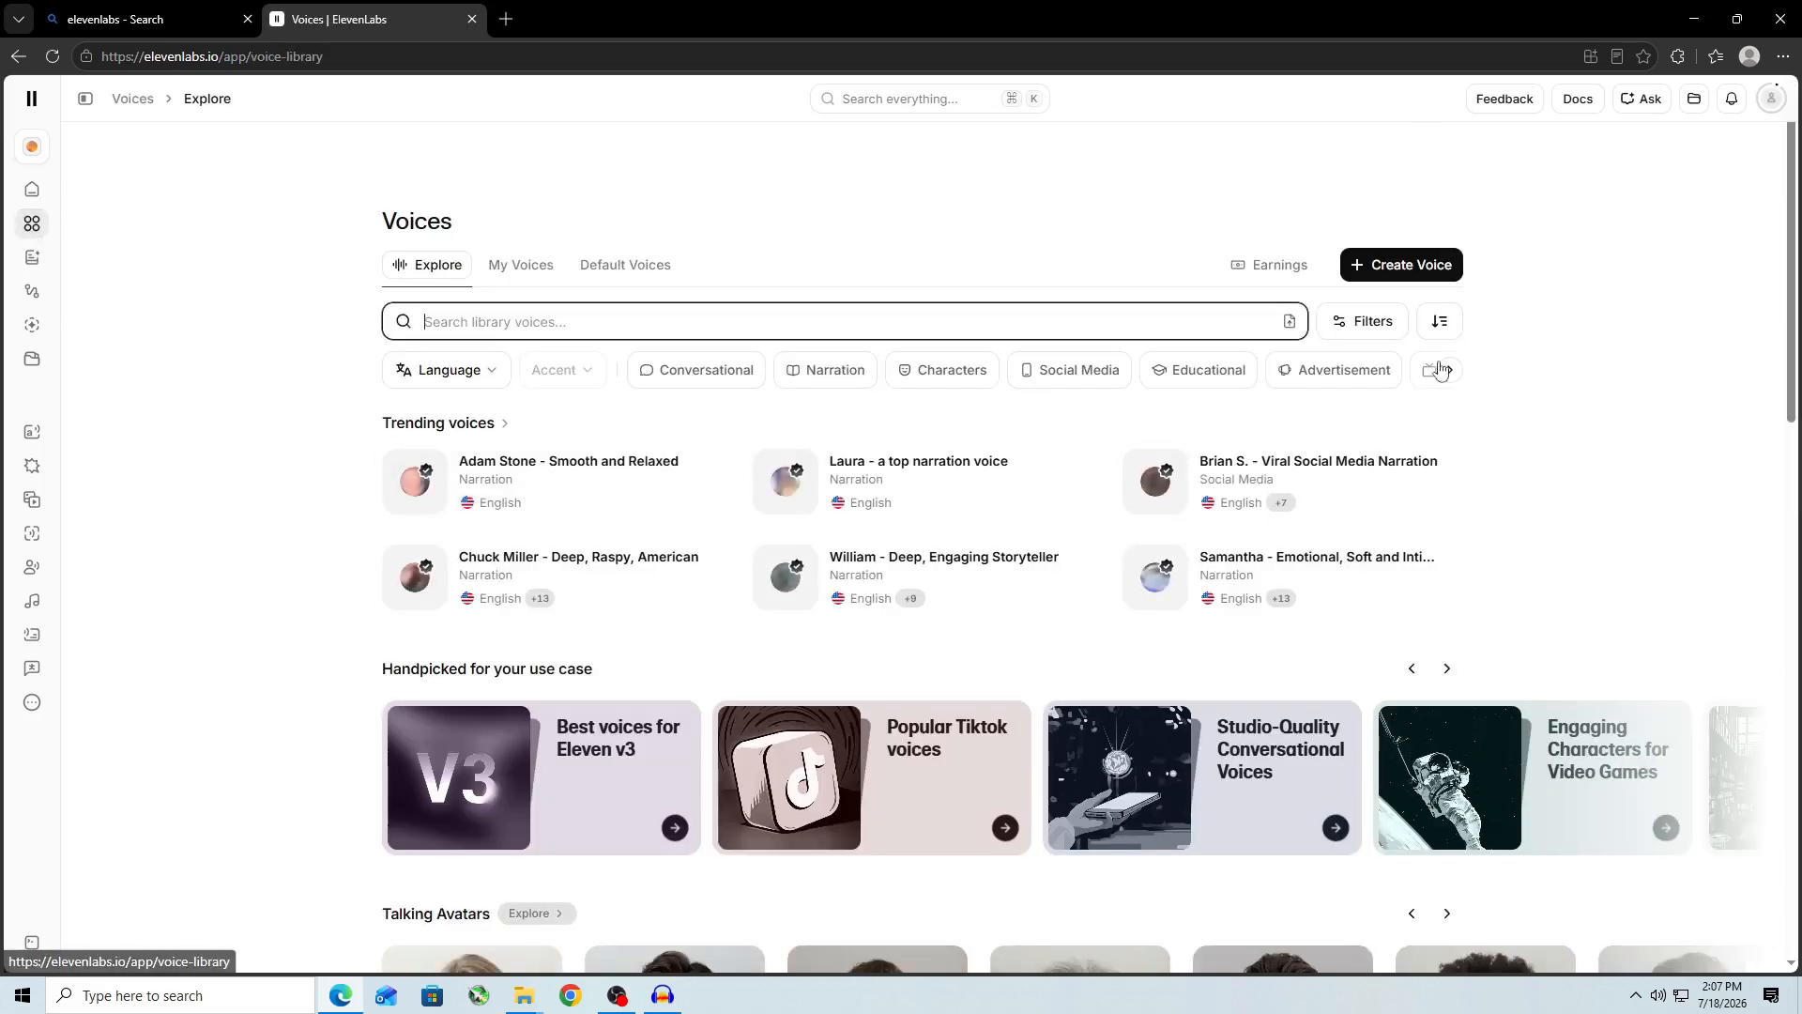
{"action": "left_click", "coordinate": [1406, 265]}
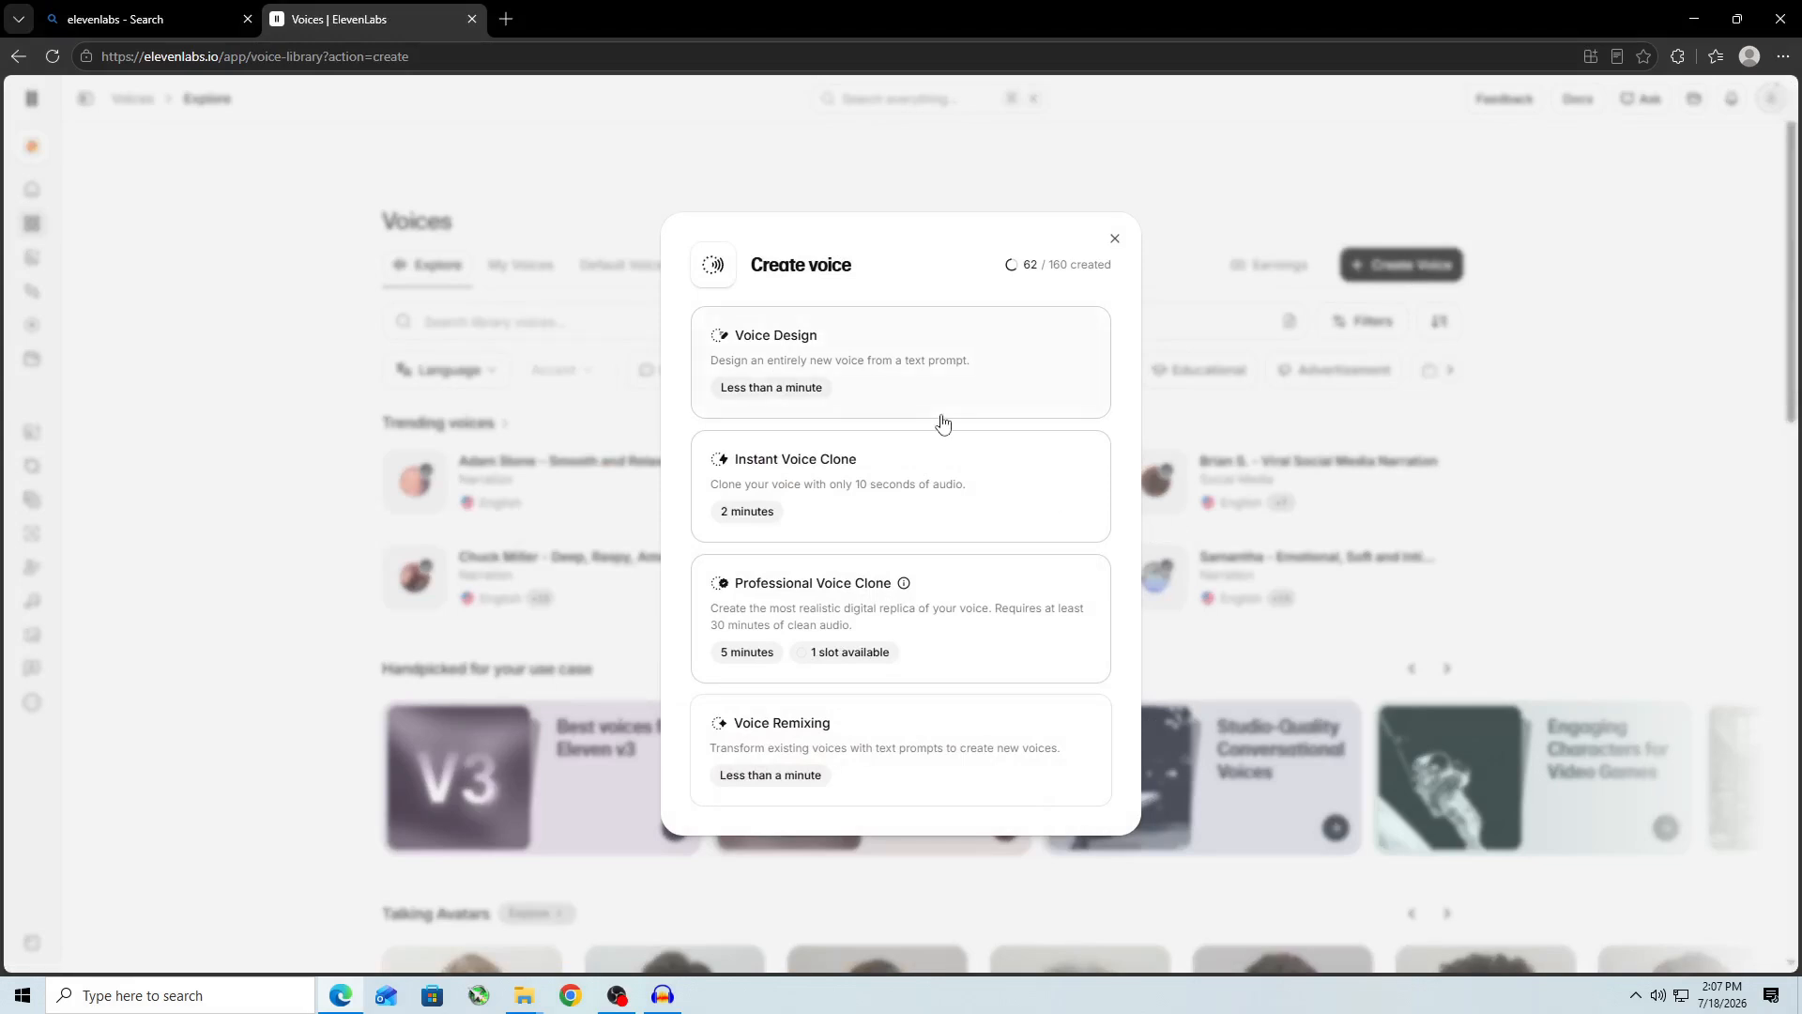
{"action": "left_click", "coordinate": [796, 495]}
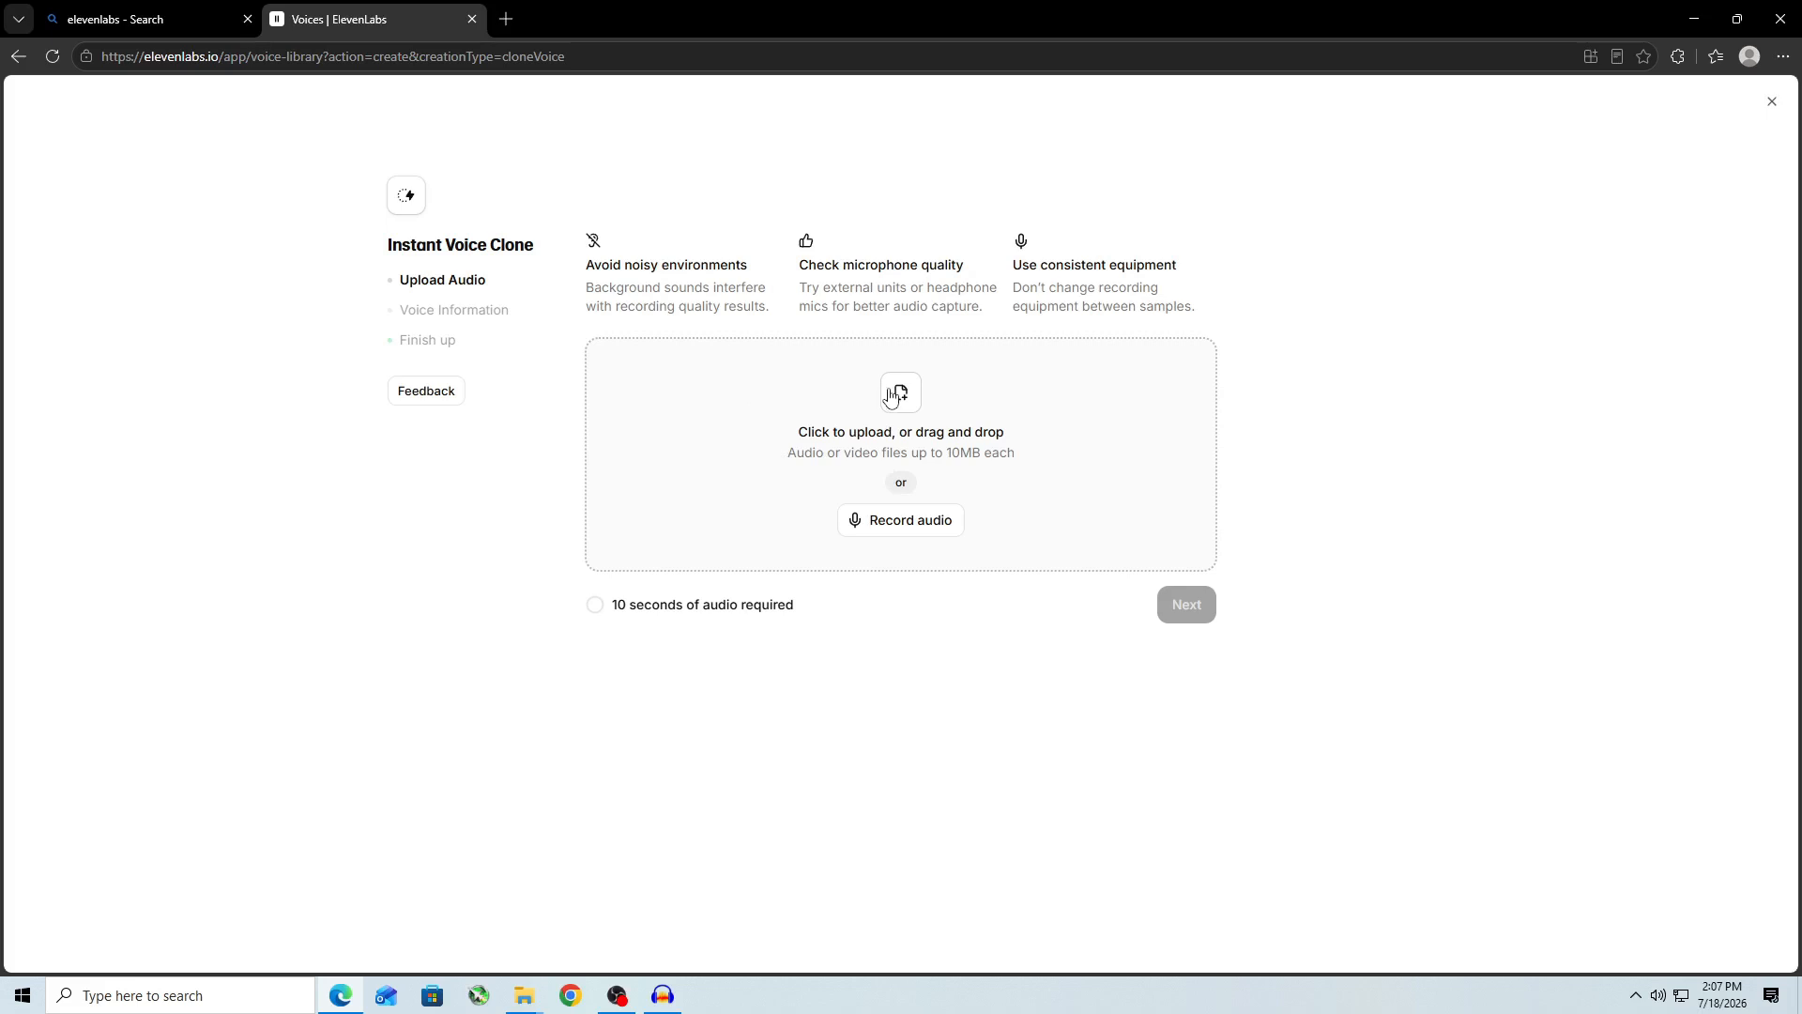
Step: Switch to the desktop, close the dlc1seranavoice folder and delete the Serana01 MP3 from the FemaleGaleese folder
{"action": "left_click", "coordinate": [1694, 19]}
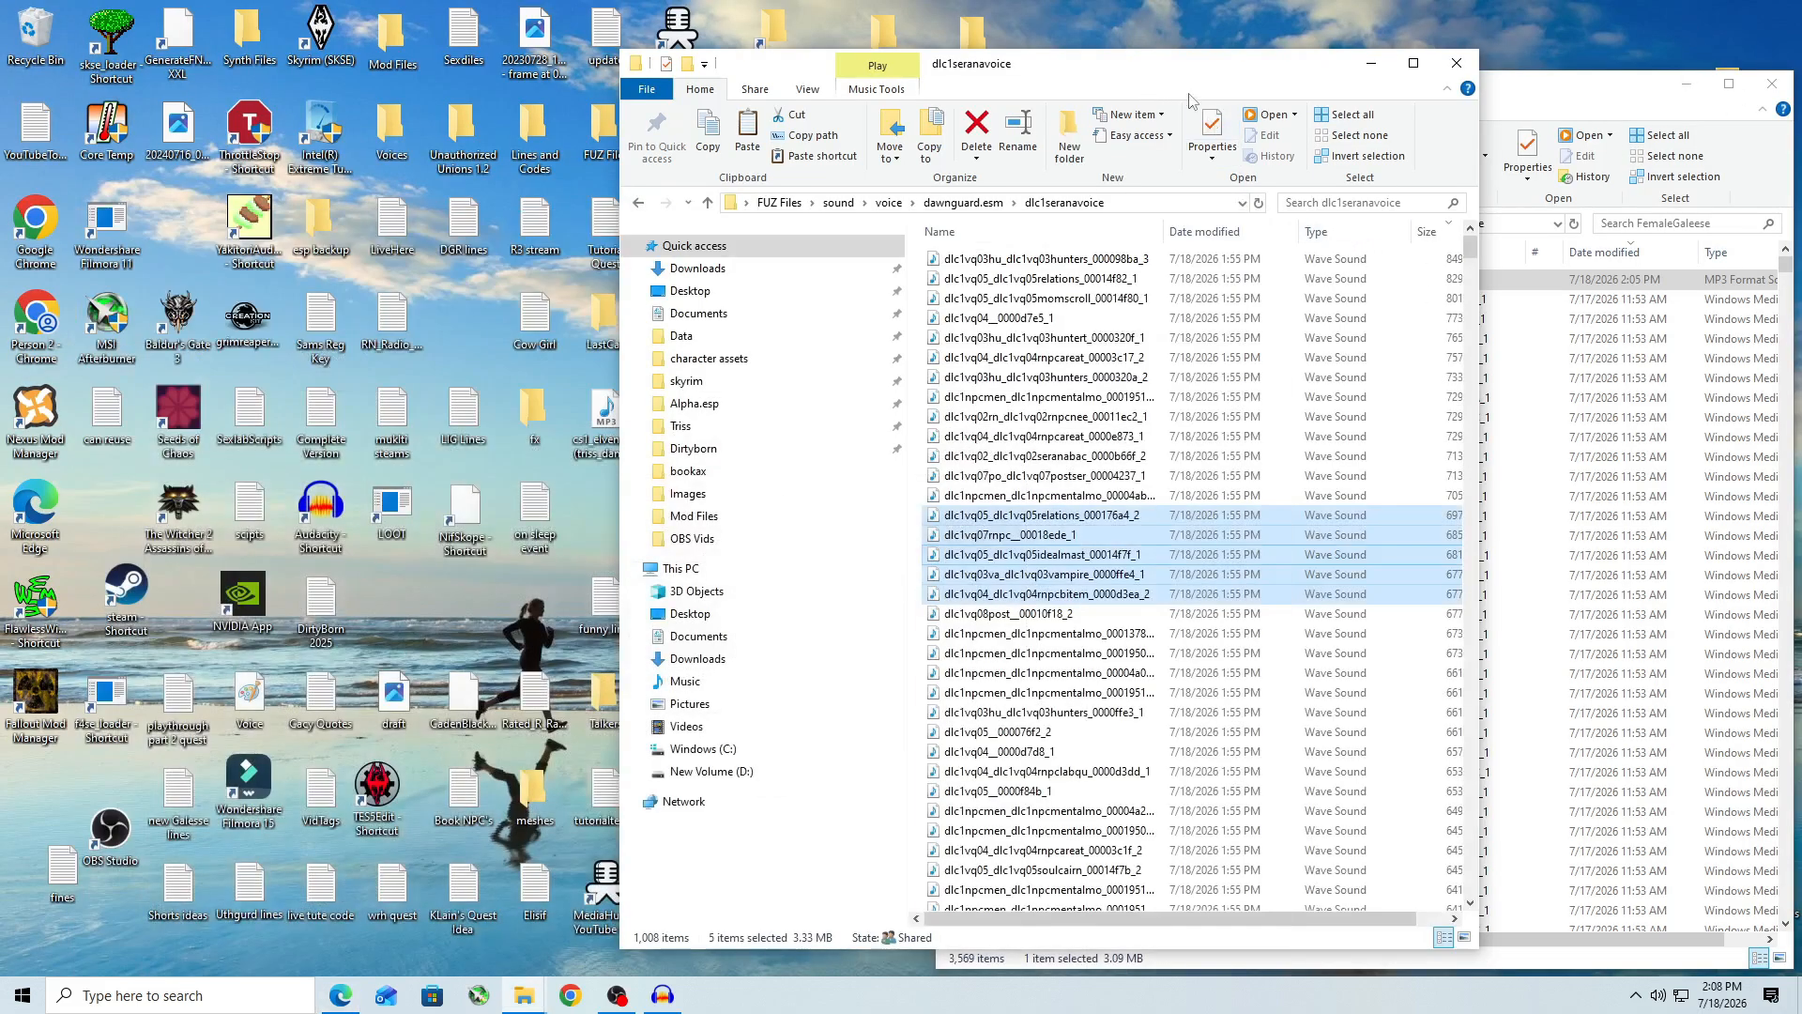
{"action": "left_click", "coordinate": [1467, 65]}
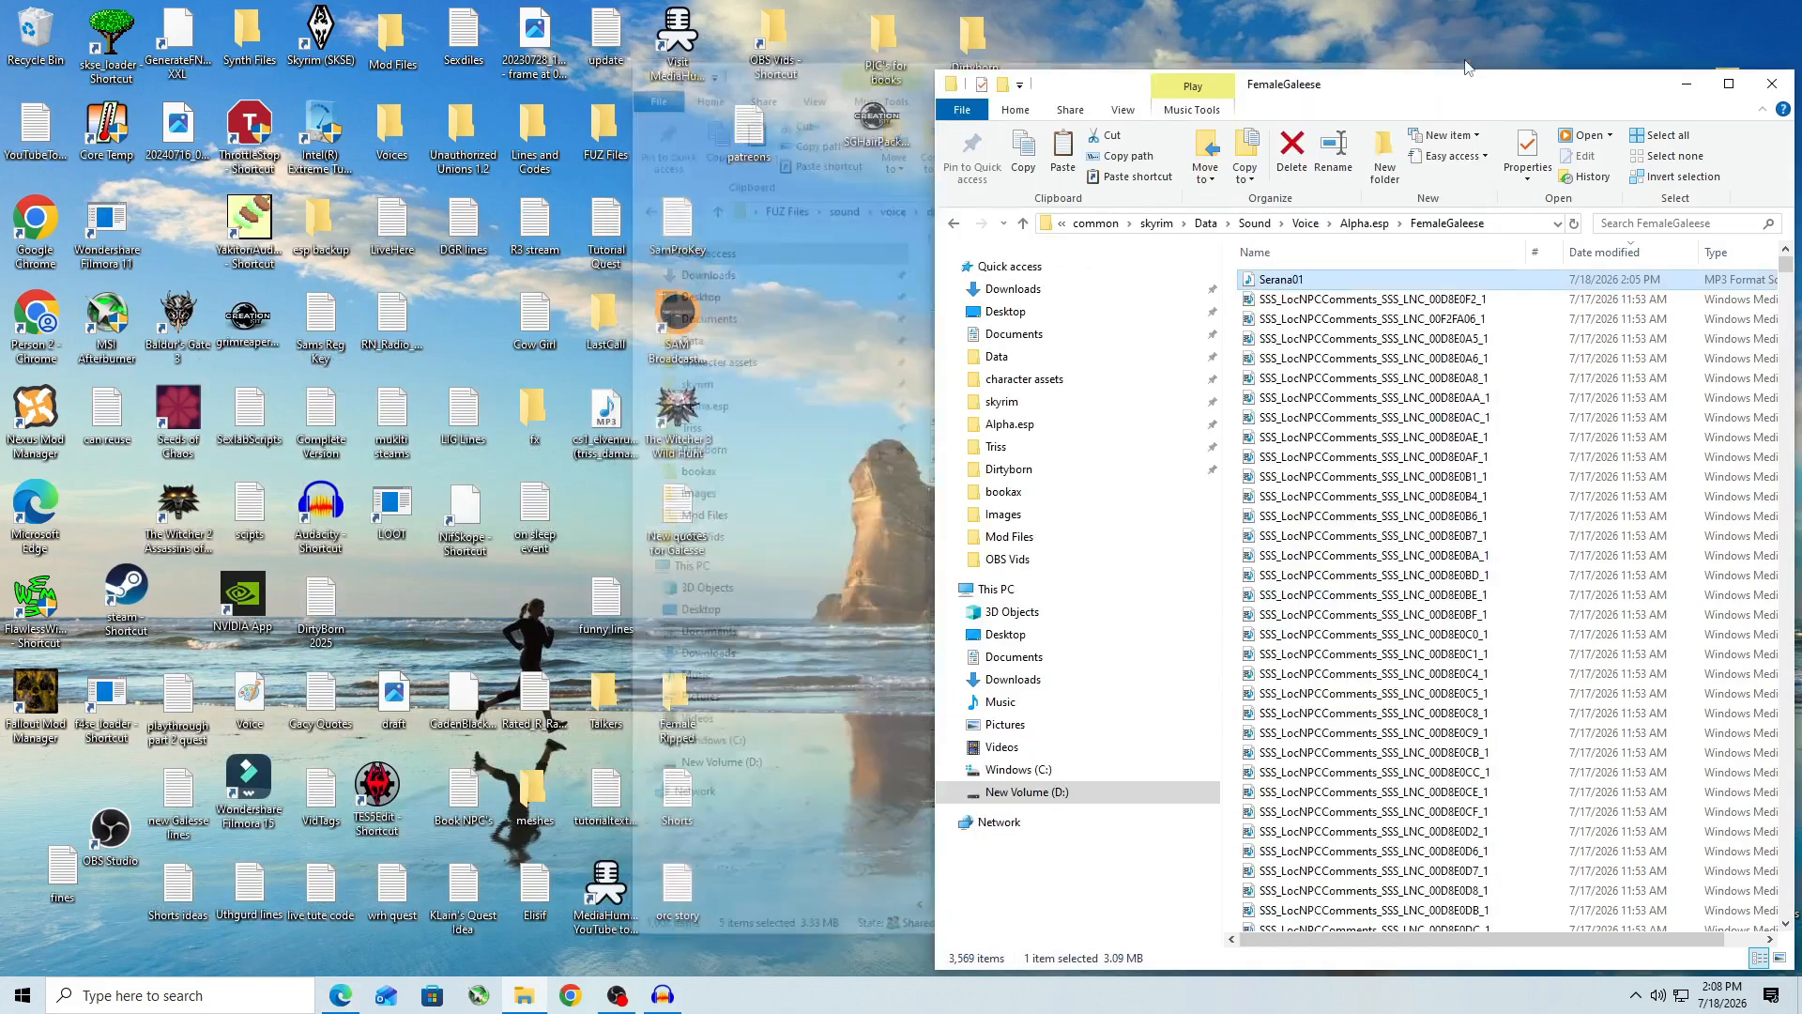
{"action": "double_click", "coordinate": [977, 37]}
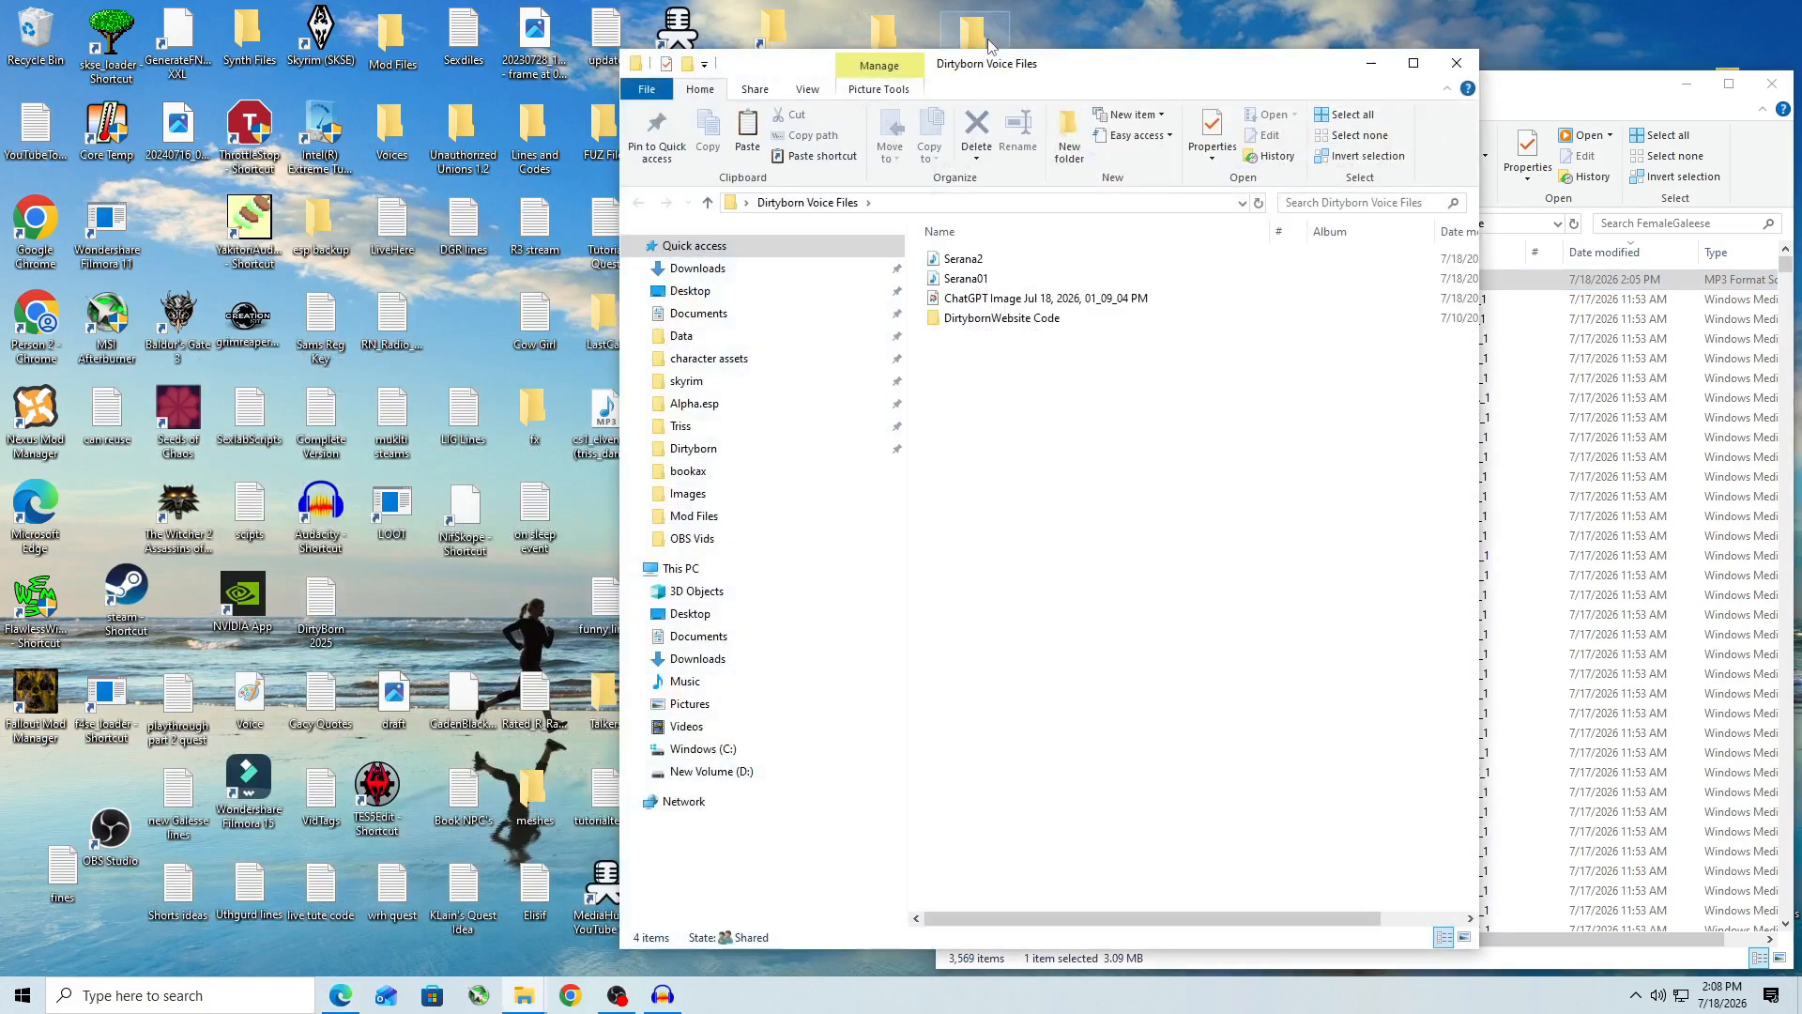
{"action": "left_click_drag", "start_coordinate": [1060, 70], "coordinate": [1087, 416]}
{"action": "left_click", "coordinate": [1470, 281]}
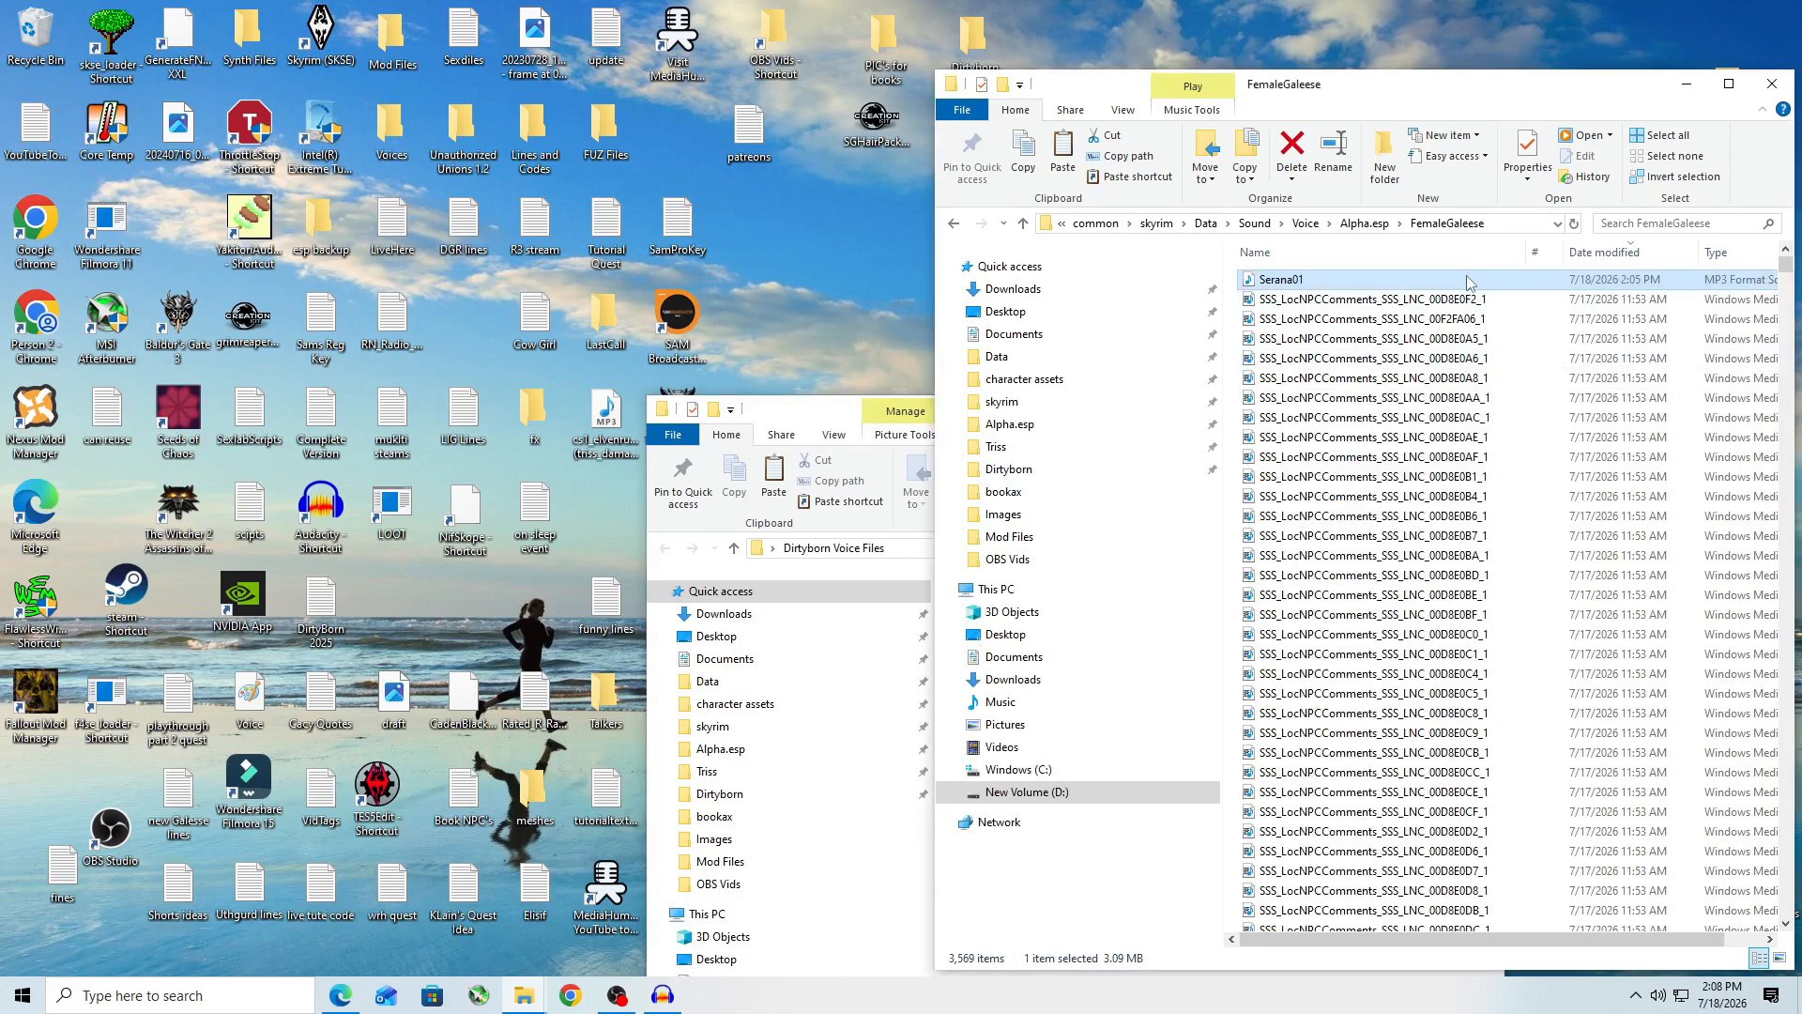
{"action": "right_click", "coordinate": [1469, 279]}
{"action": "left_click", "coordinate": [1502, 598]}
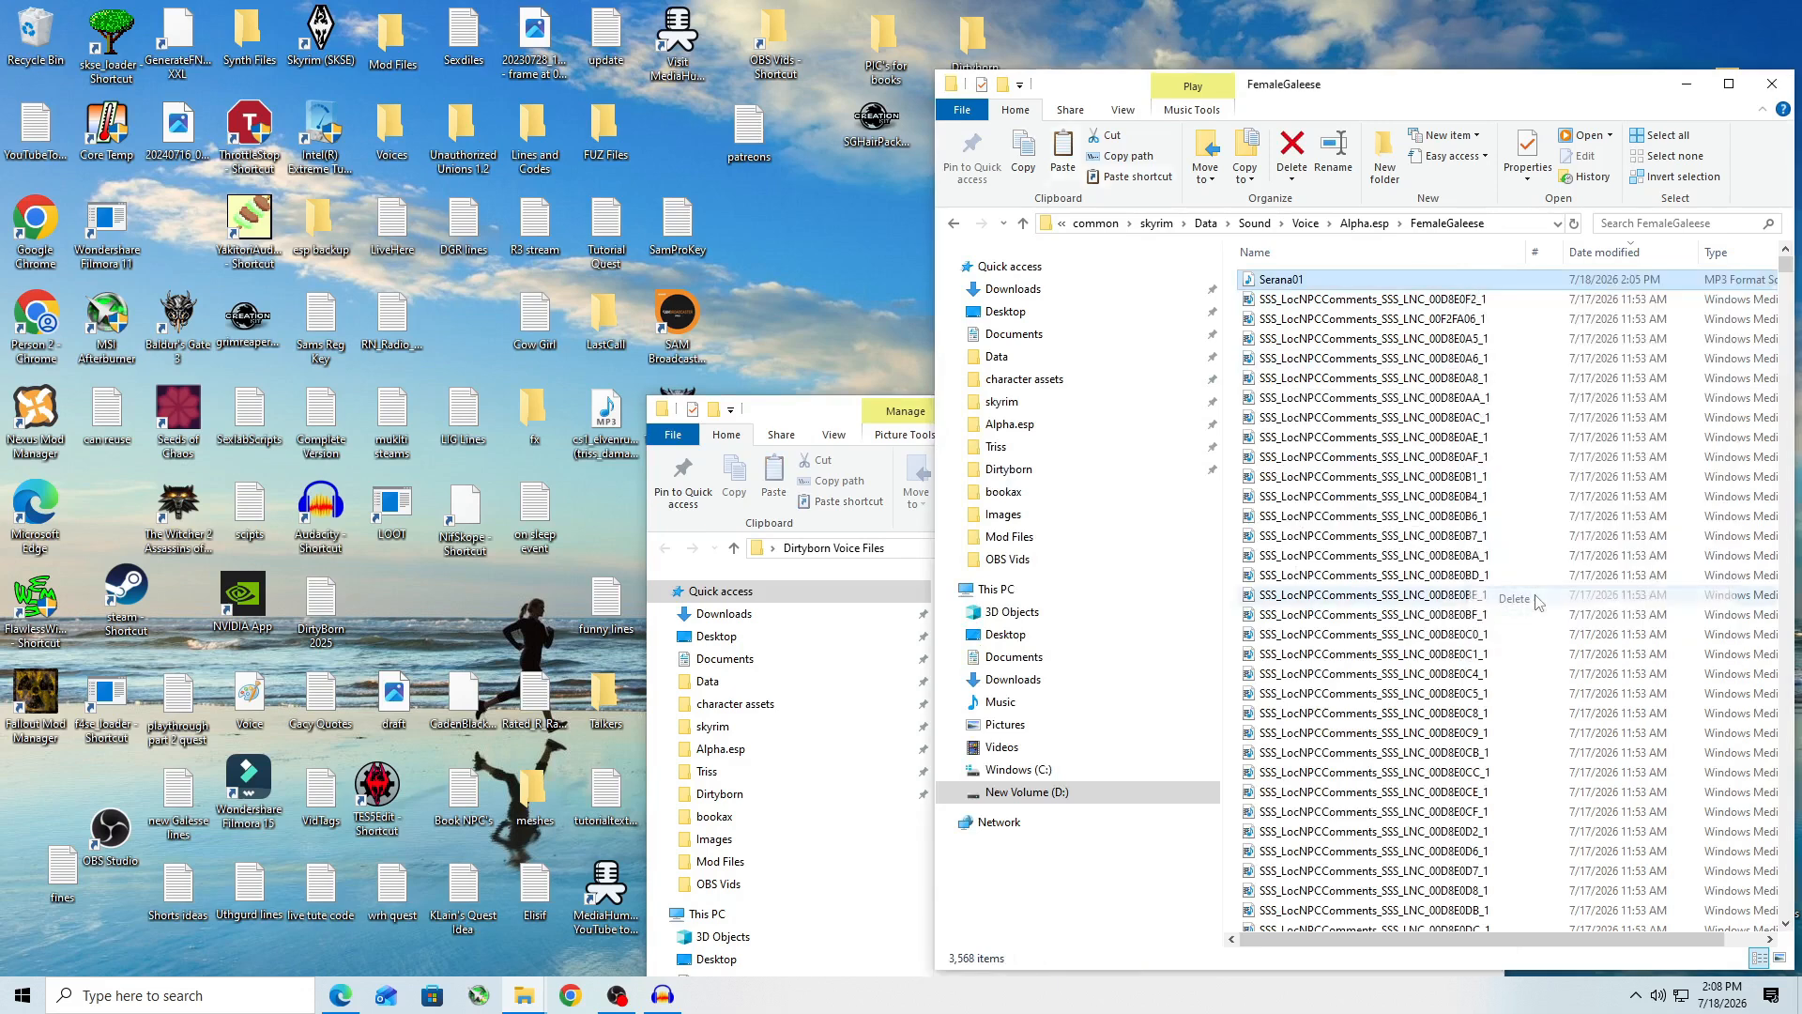
Step: Reopen the Dirtyborn Voice Files folder from the desktop and close the character assets and FemaleGaleese windows
{"action": "left_click", "coordinate": [735, 703]}
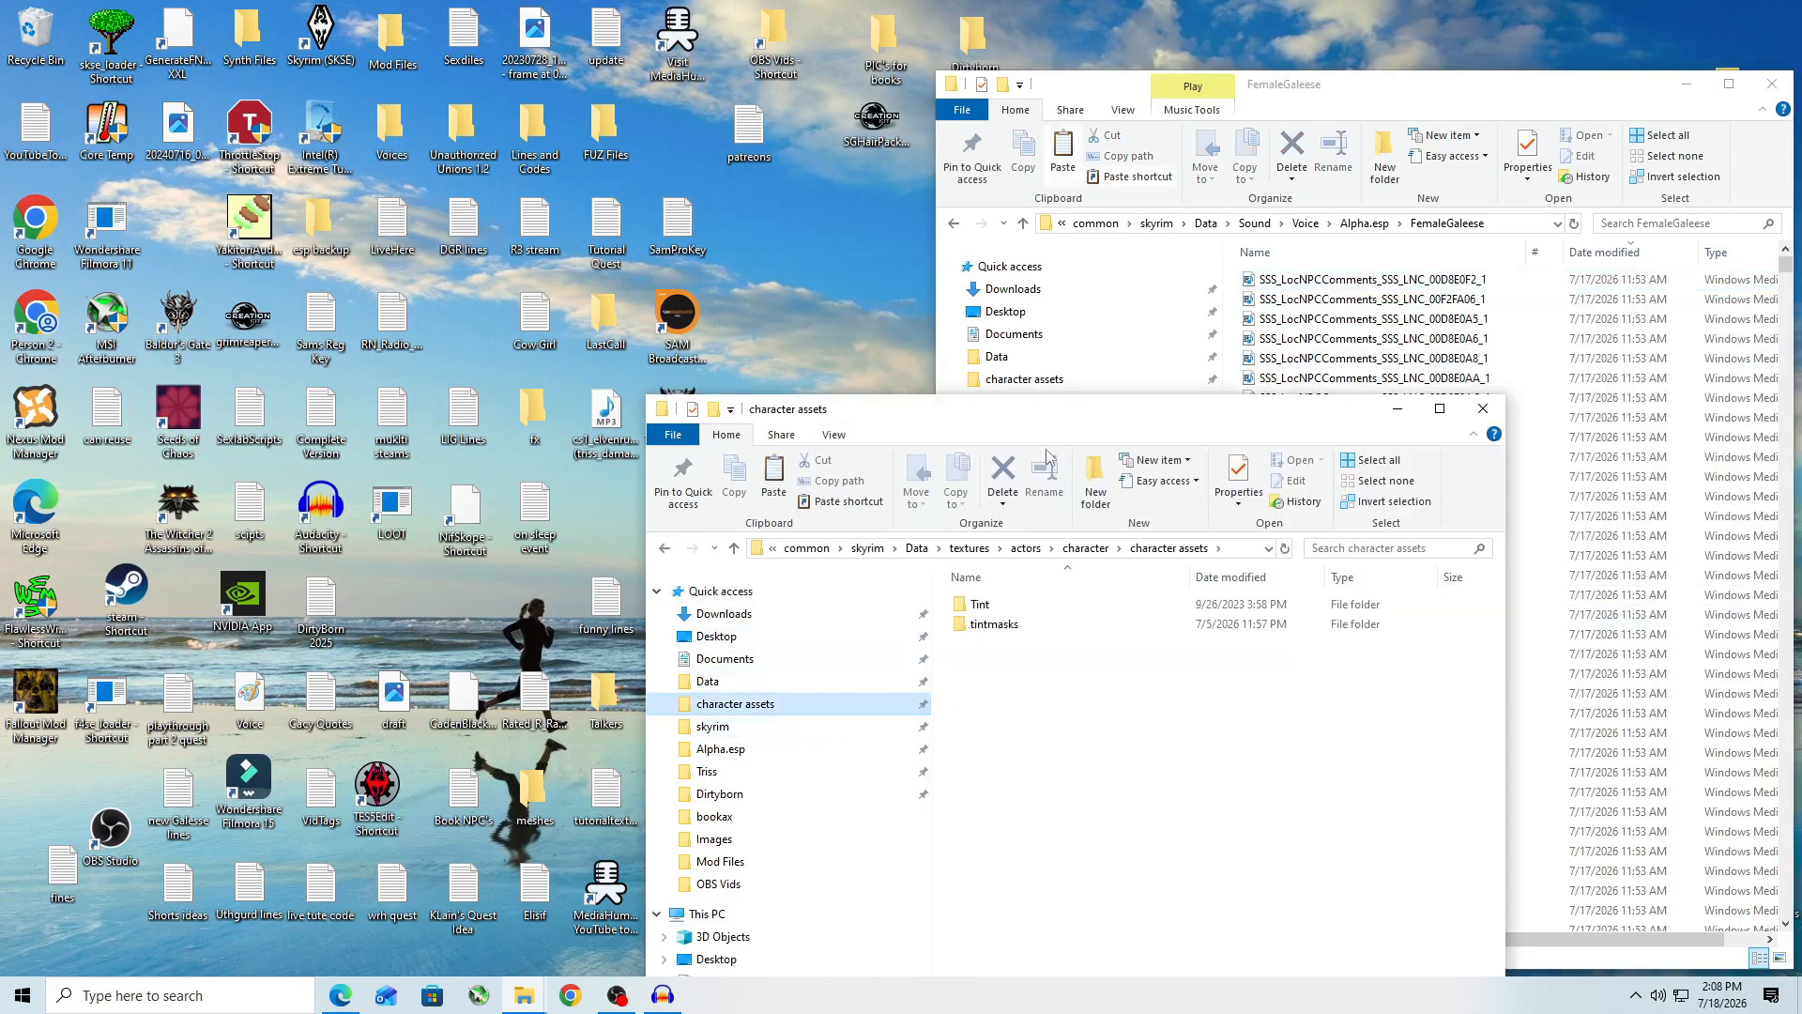
{"action": "left_click", "coordinate": [1484, 409]}
{"action": "double_click", "coordinate": [972, 36]}
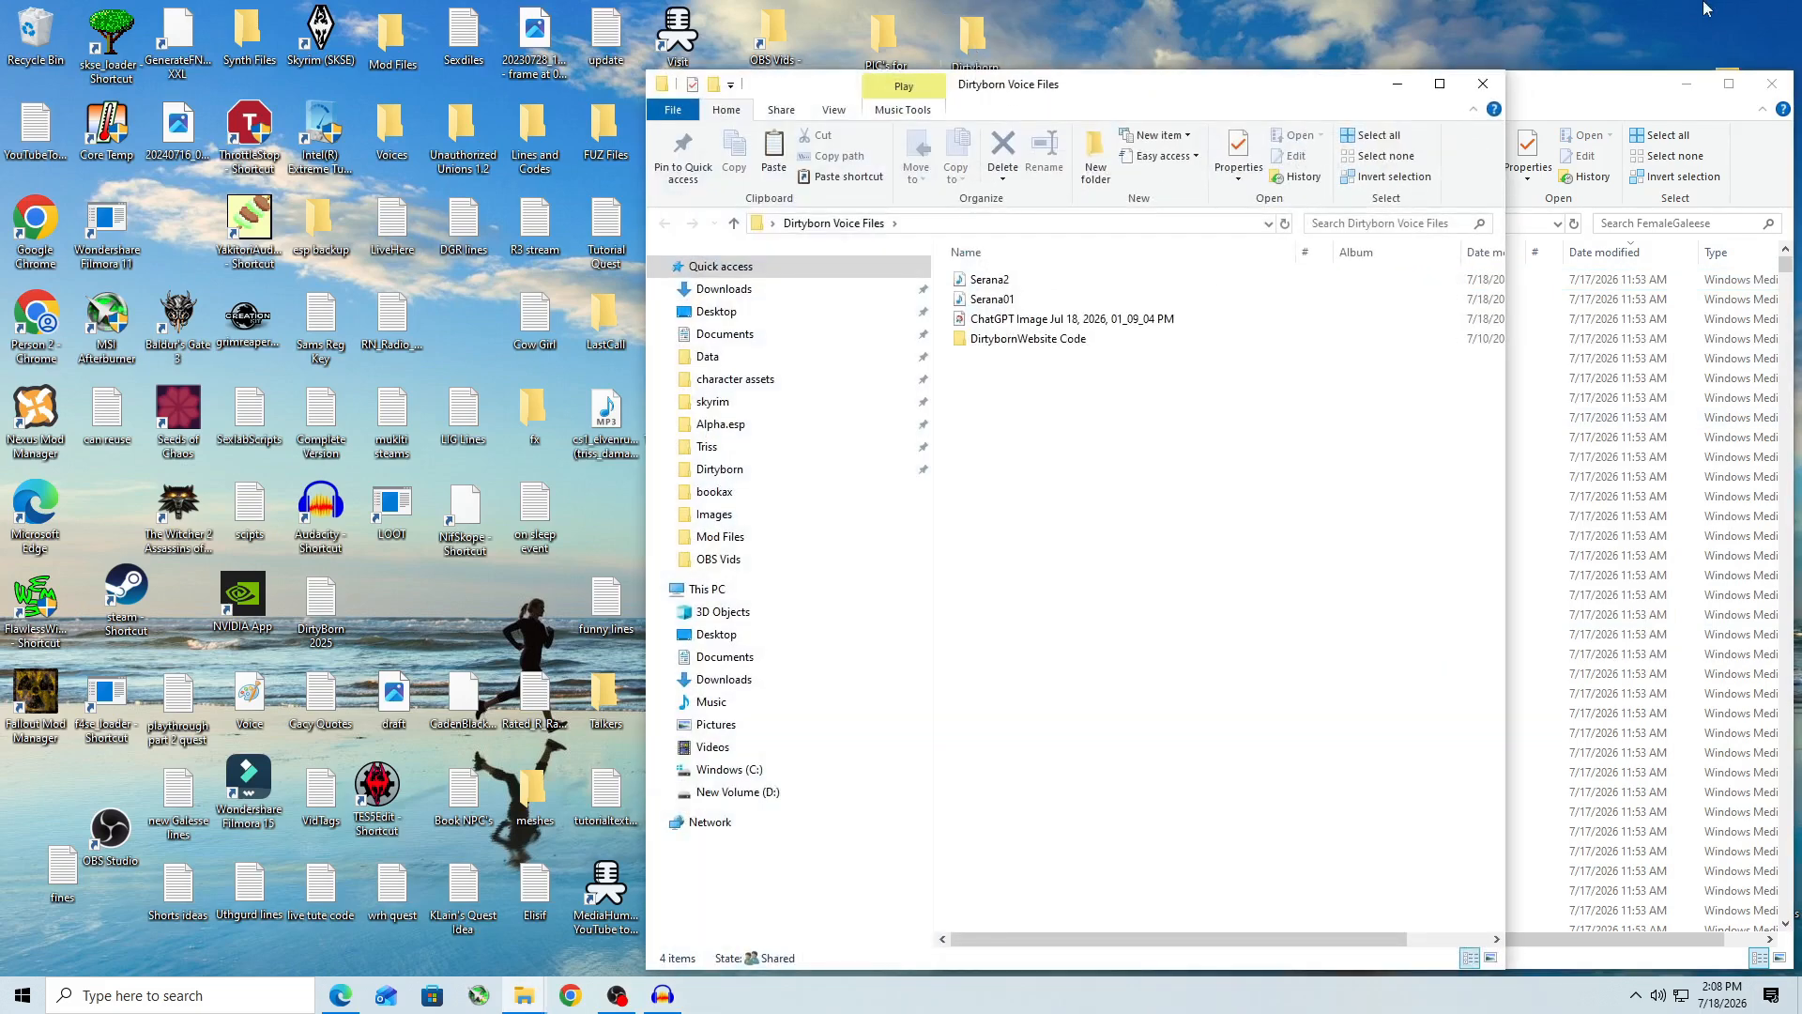
{"action": "left_click", "coordinate": [1771, 84]}
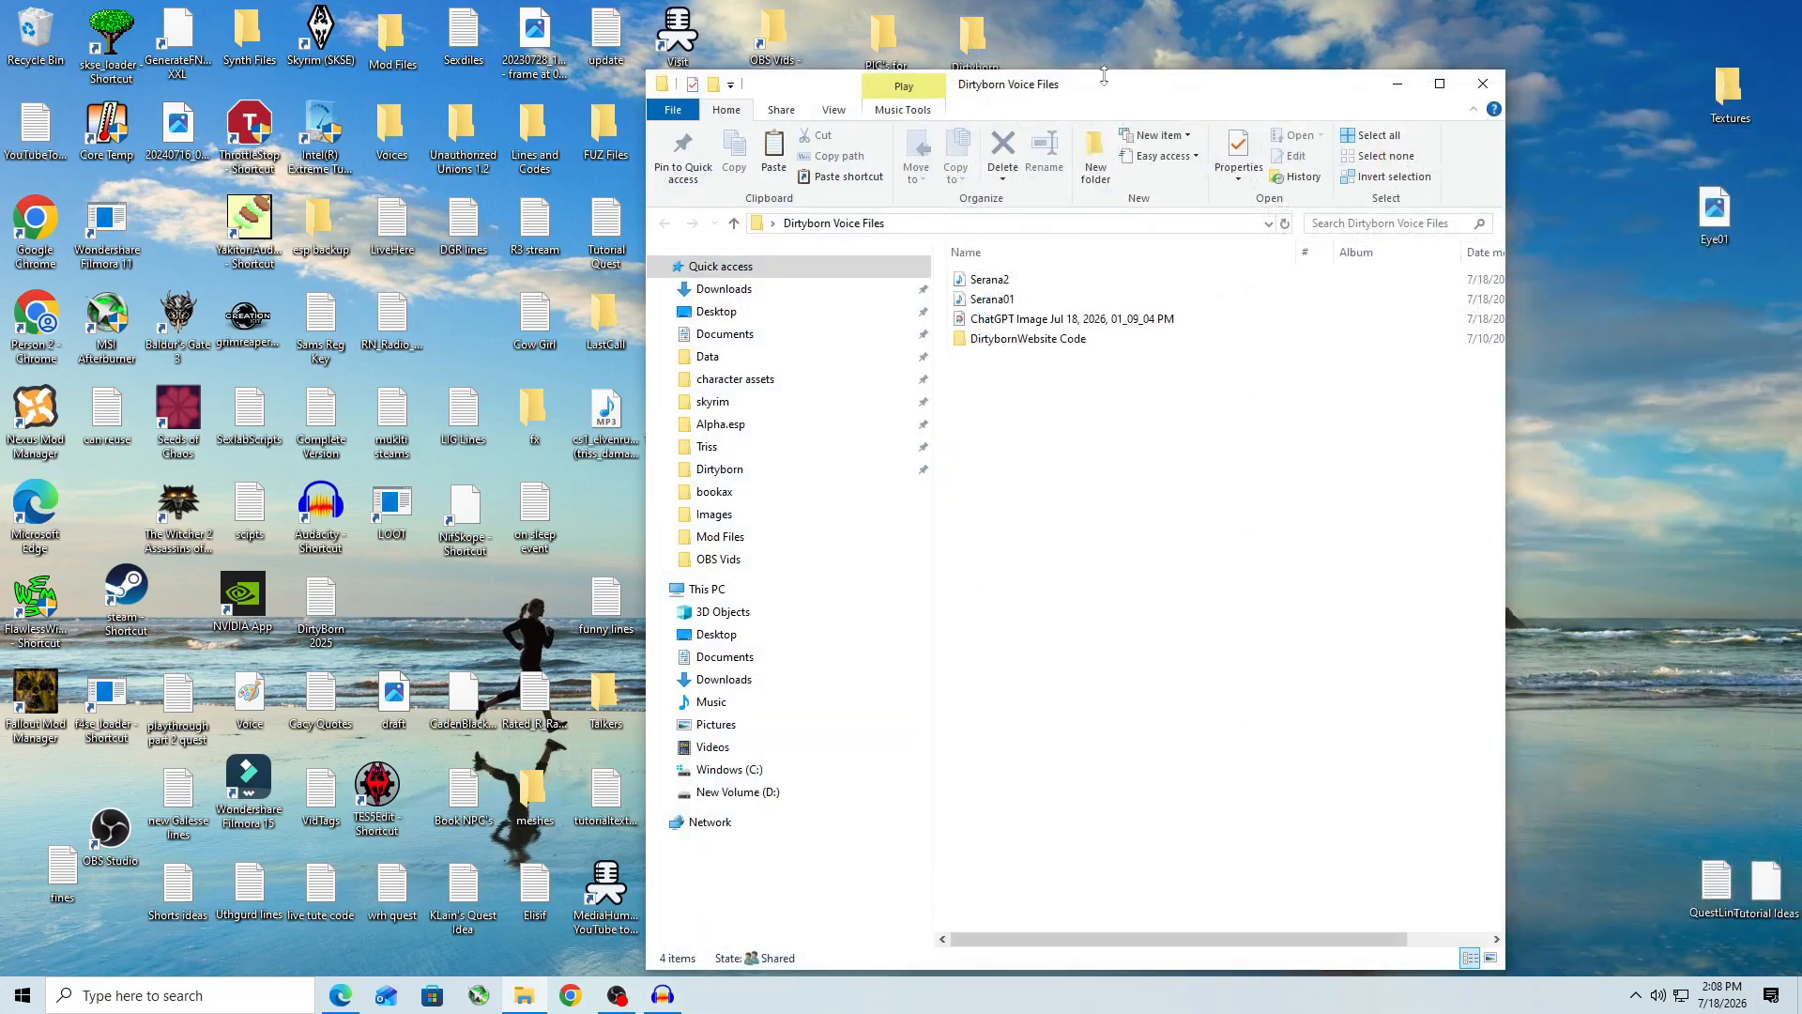
Step: Upload Serana2 and Serana01 from Dirtyborn Voice Files to the Instant Voice Clone page in Microsoft Edge
{"action": "left_click", "coordinate": [339, 995]}
{"action": "left_click", "coordinate": [525, 995]}
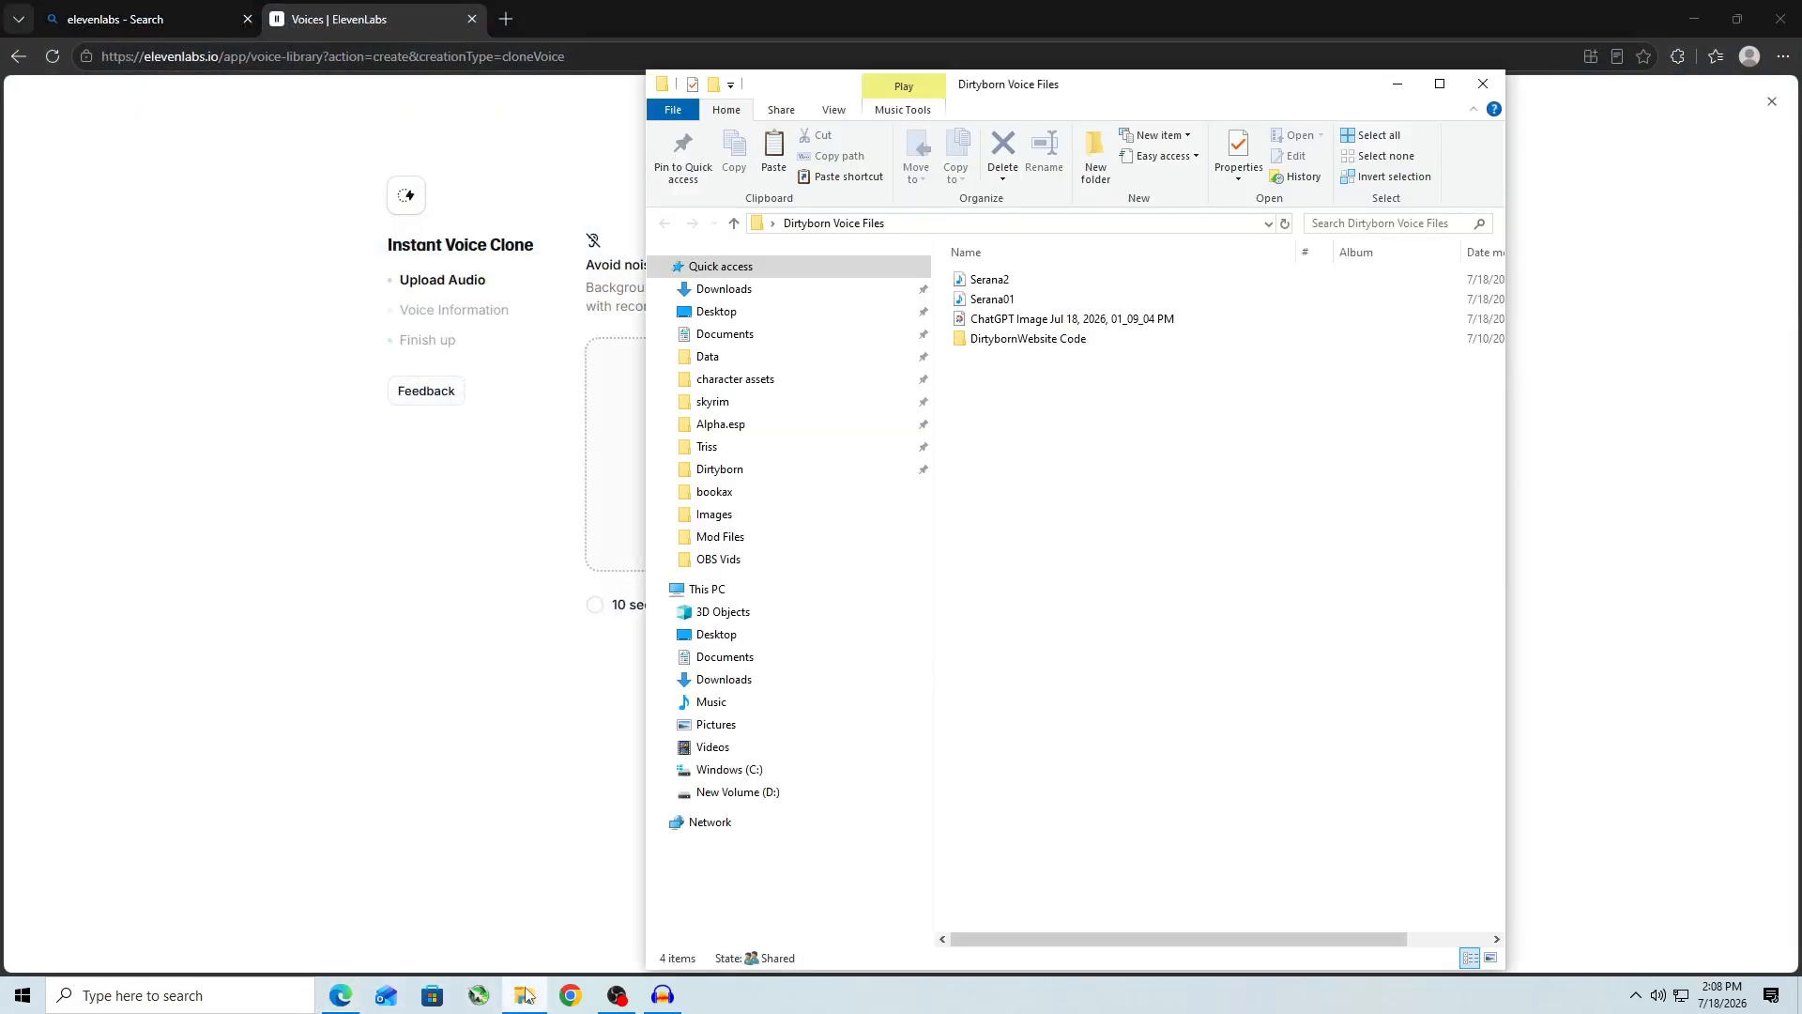
{"action": "left_click", "coordinate": [1038, 281]}
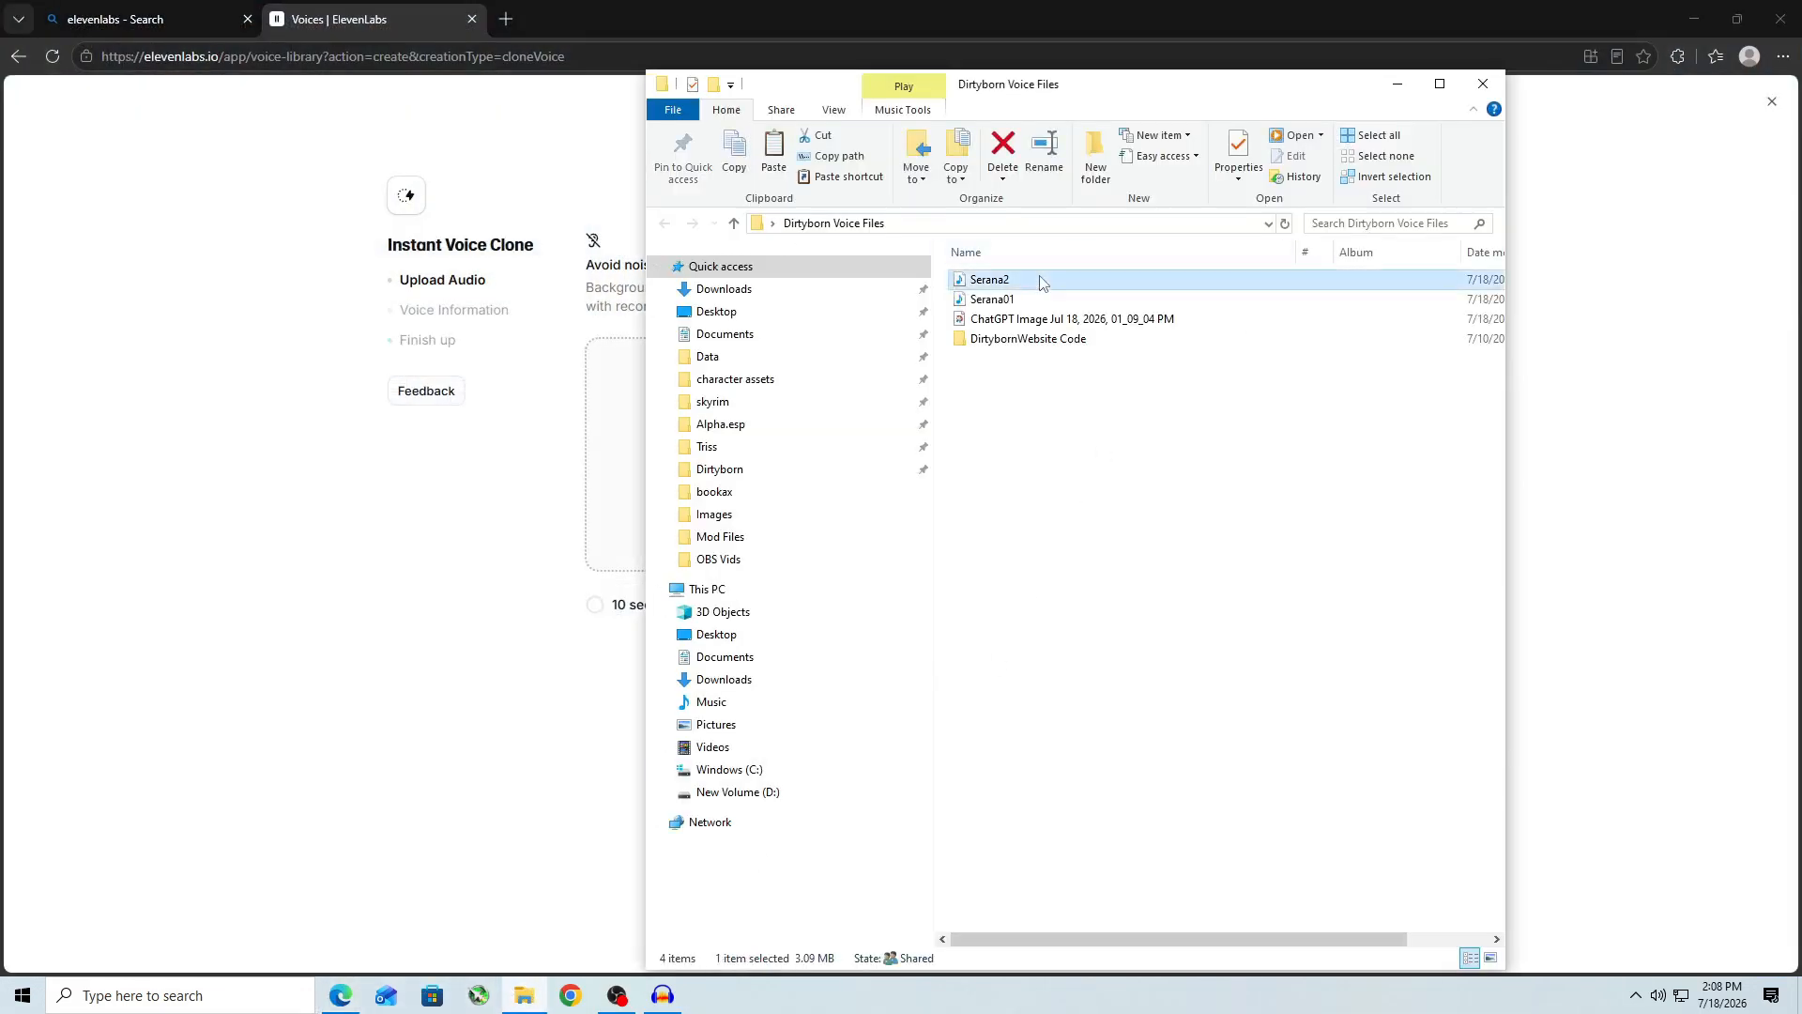
{"action": "left_click", "coordinate": [1011, 302], "text": "ctrl"}
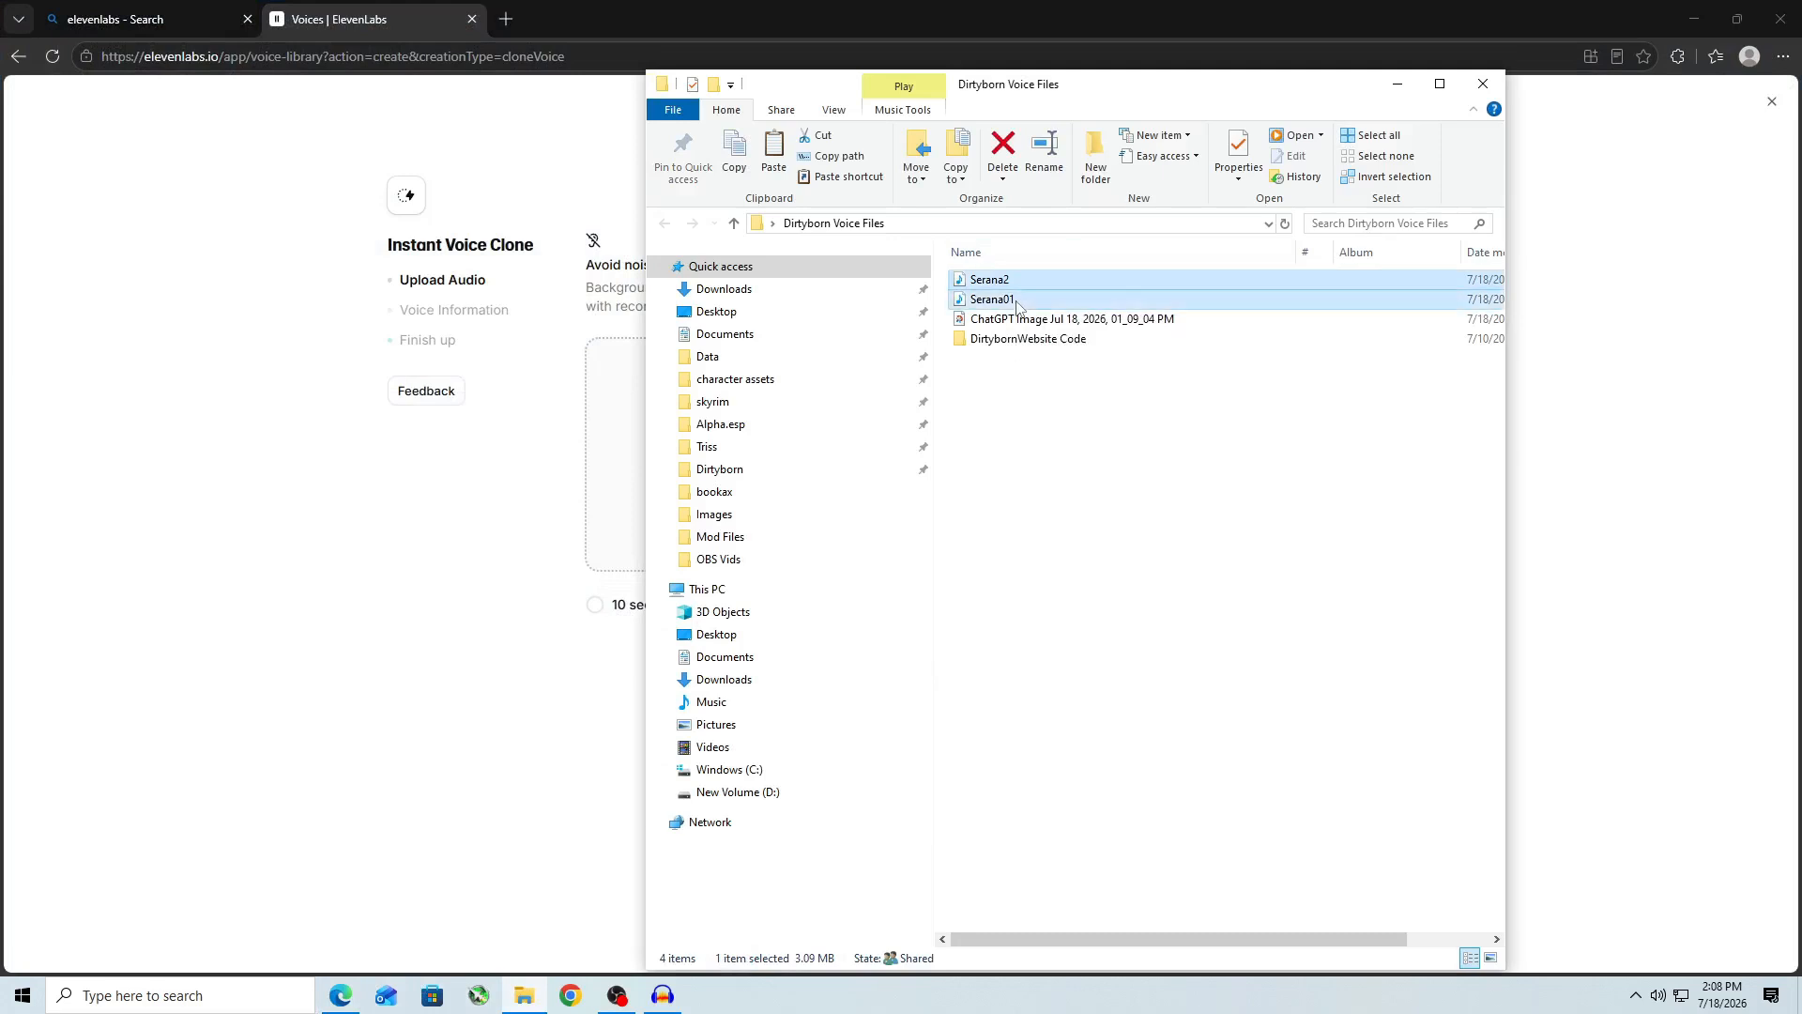
{"action": "left_click_drag", "start_coordinate": [1141, 305], "coordinate": [619, 469]}
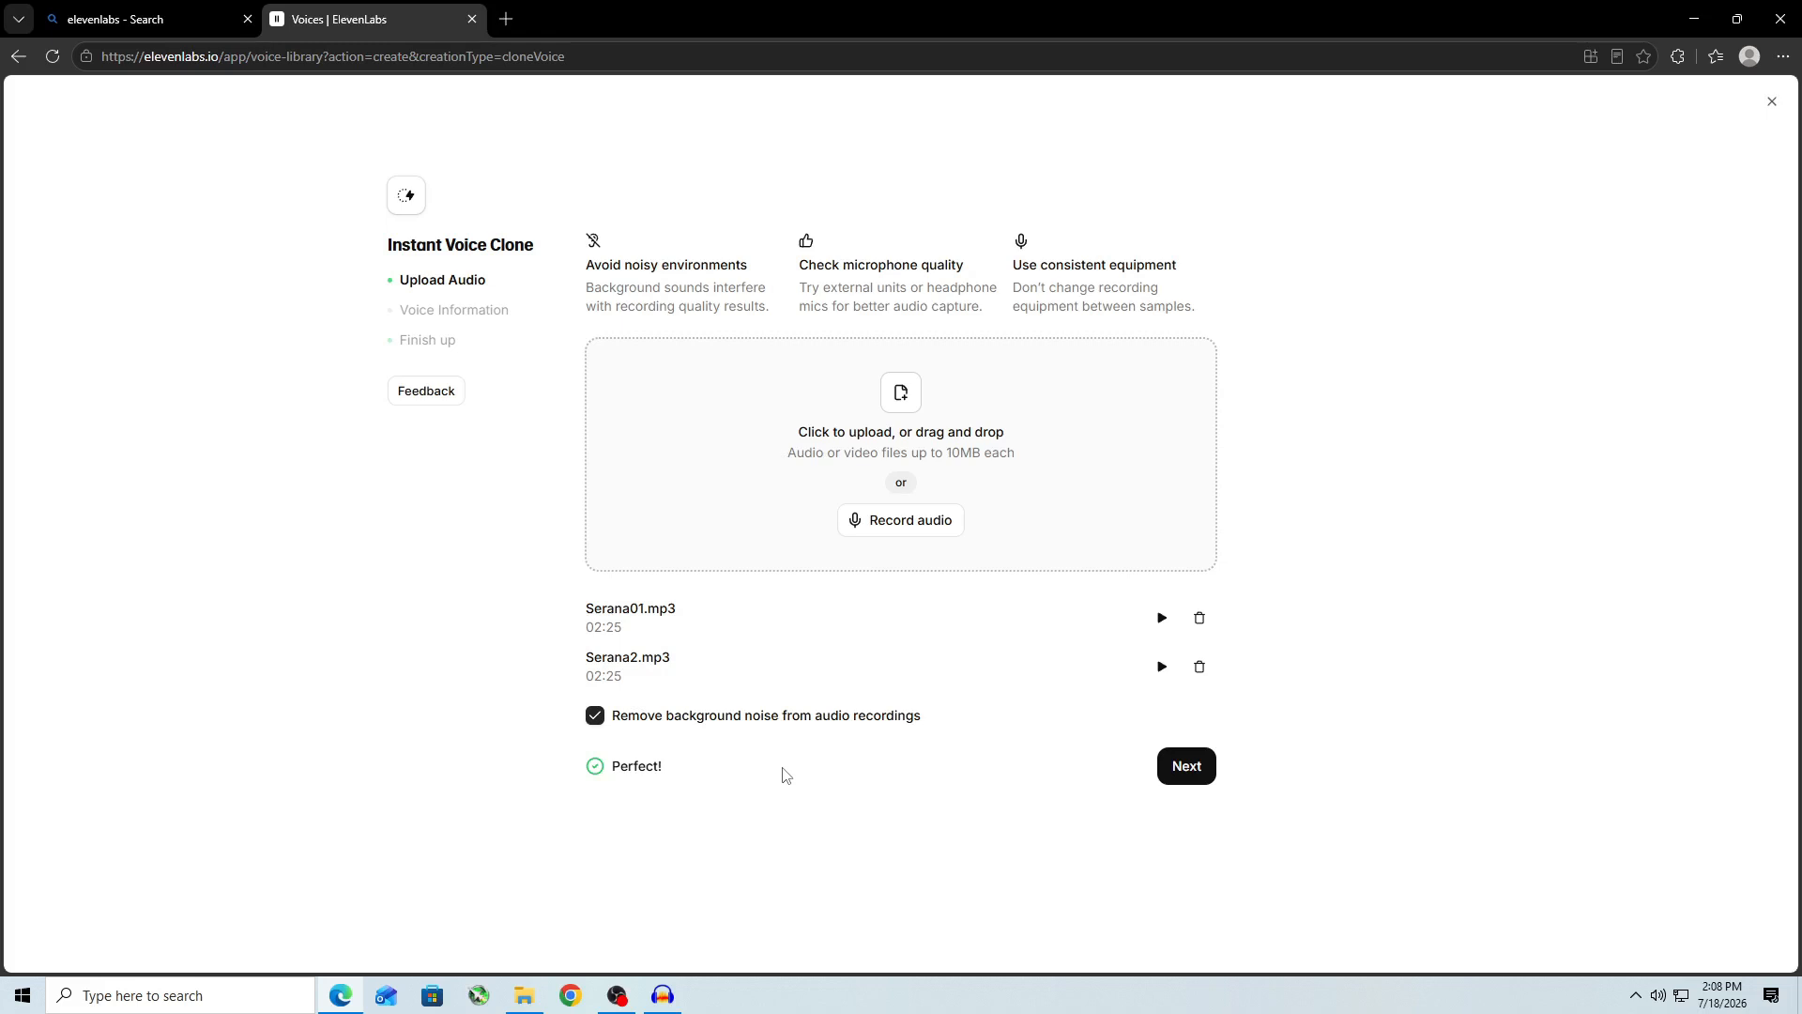
Step: Return to the desktop and open the dlc1seranavoice folder inside FUZ Files, sound, voice, dawnguard.esm
{"action": "left_click", "coordinate": [1695, 20]}
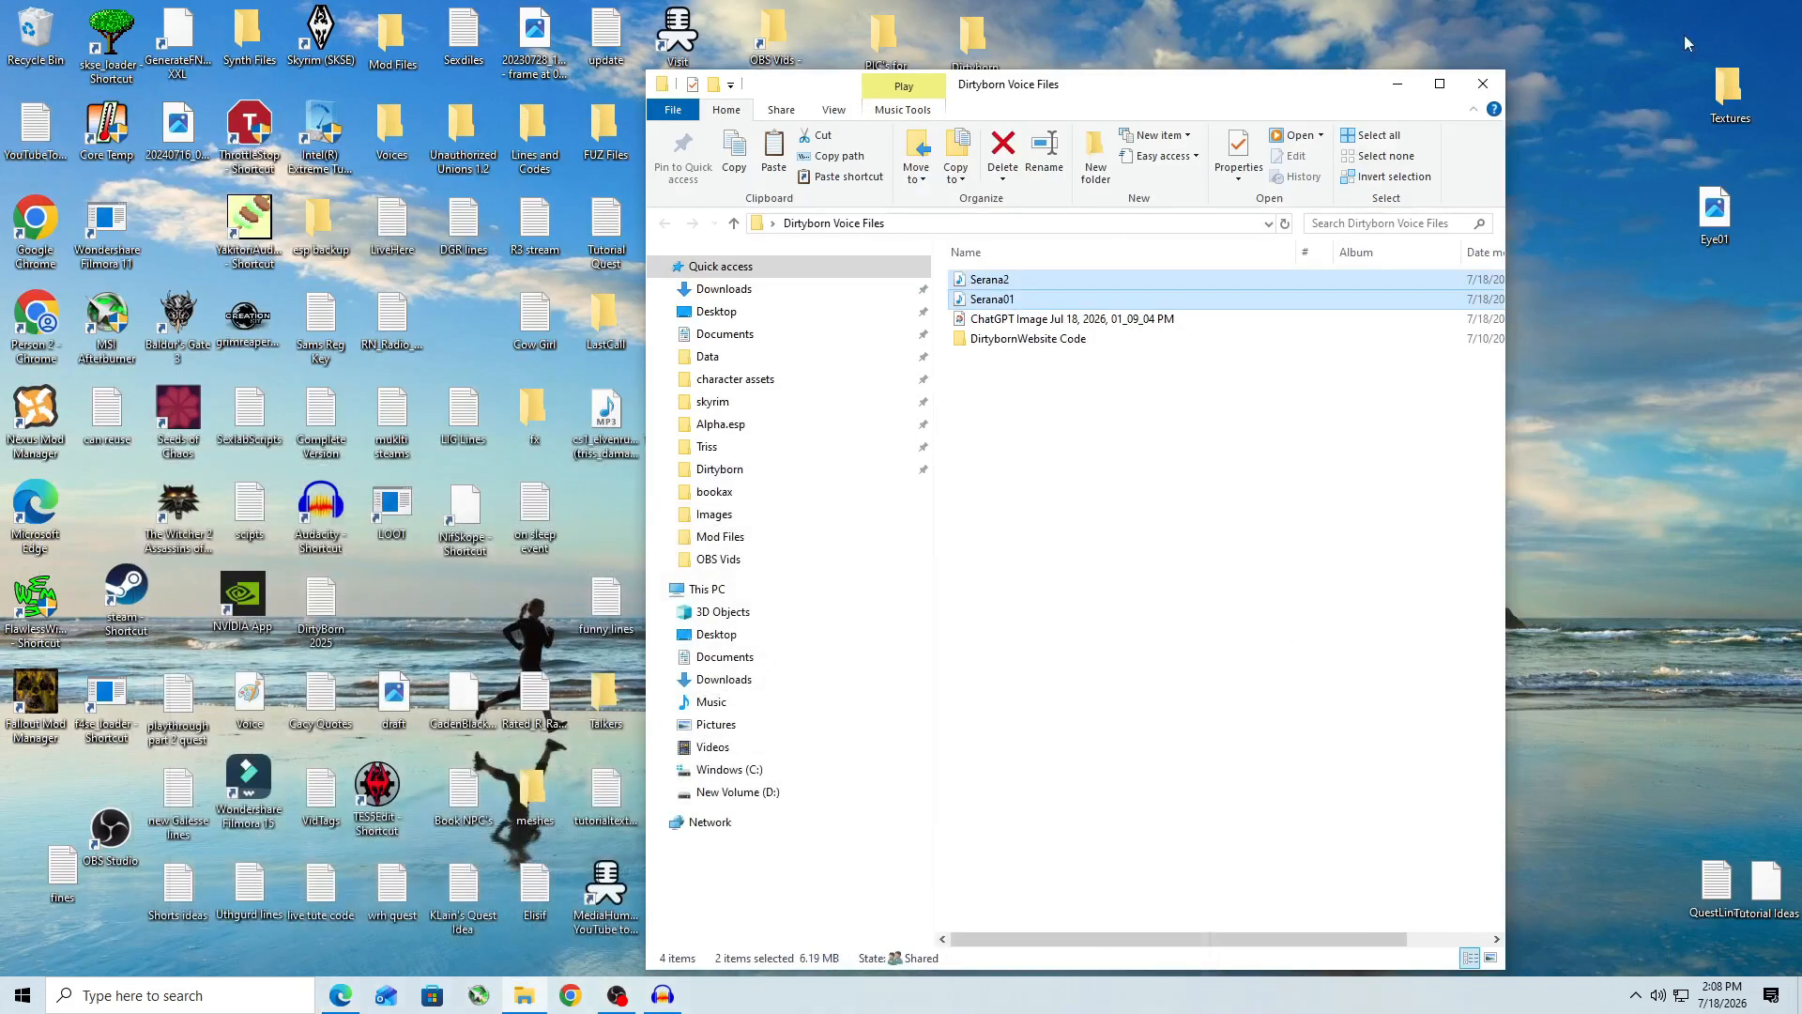
{"action": "double_click", "coordinate": [605, 131]}
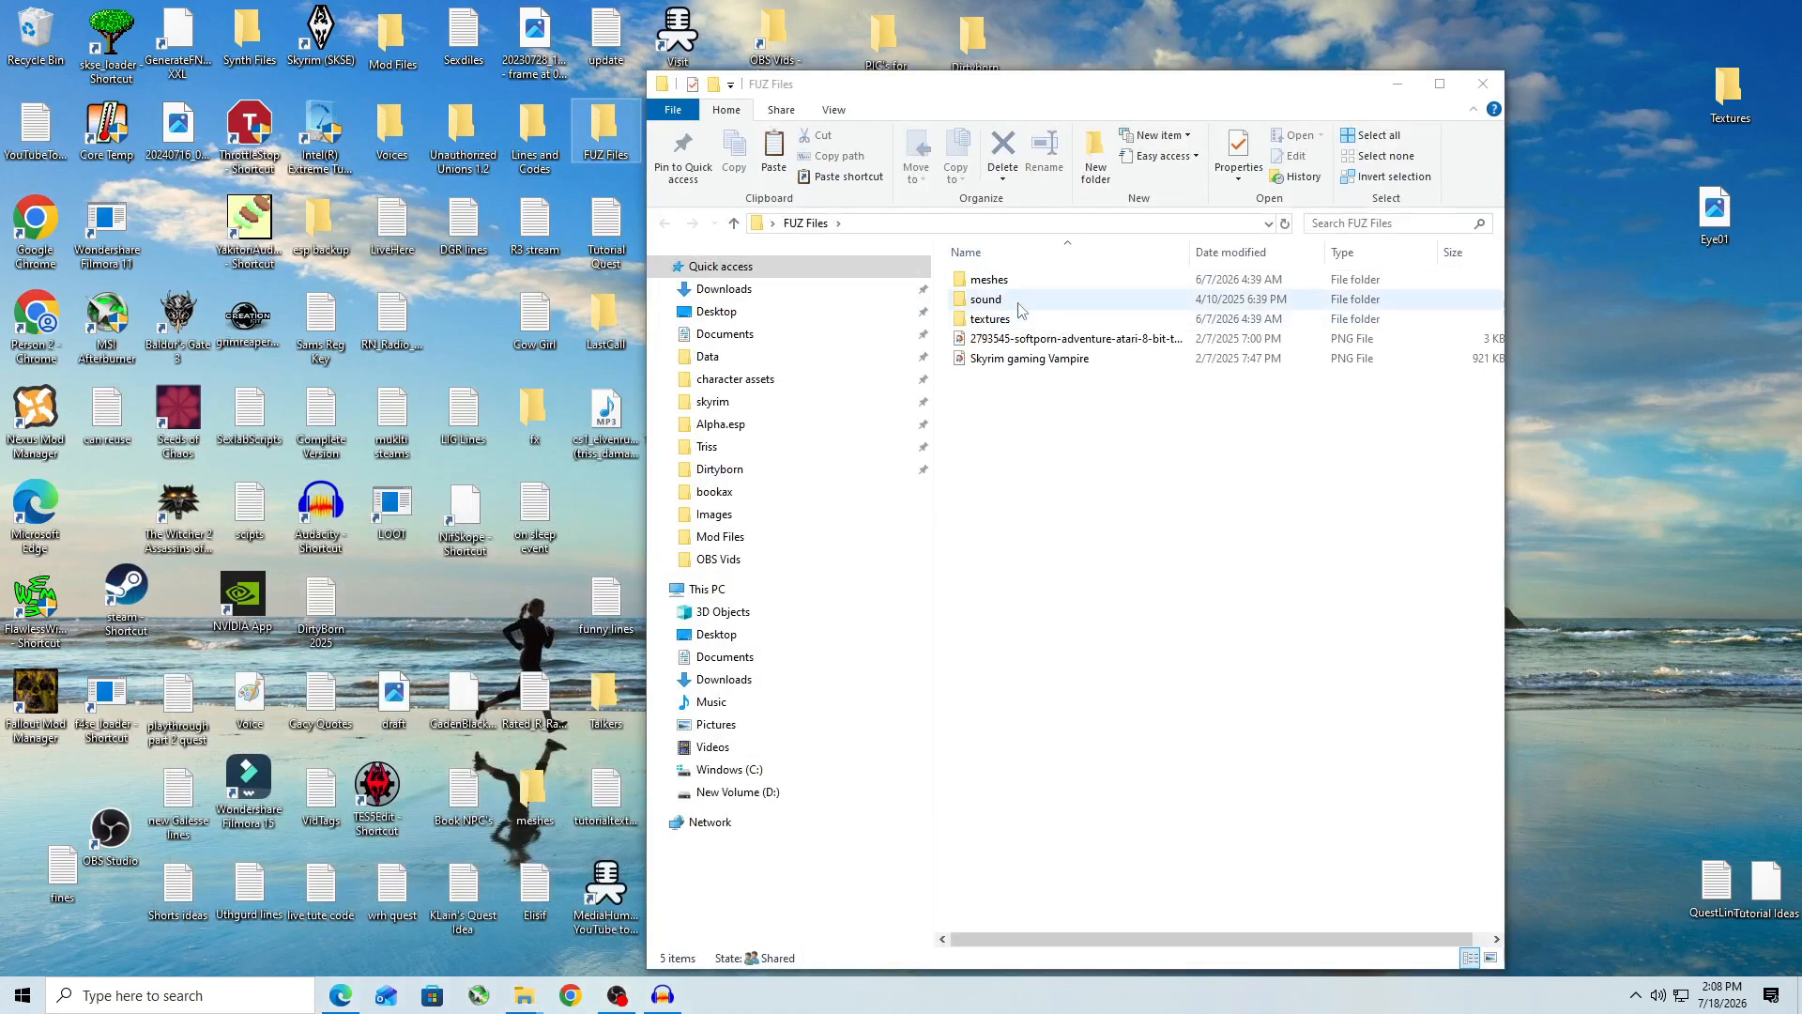
{"action": "double_click", "coordinate": [1021, 302]}
{"action": "double_click", "coordinate": [983, 282]}
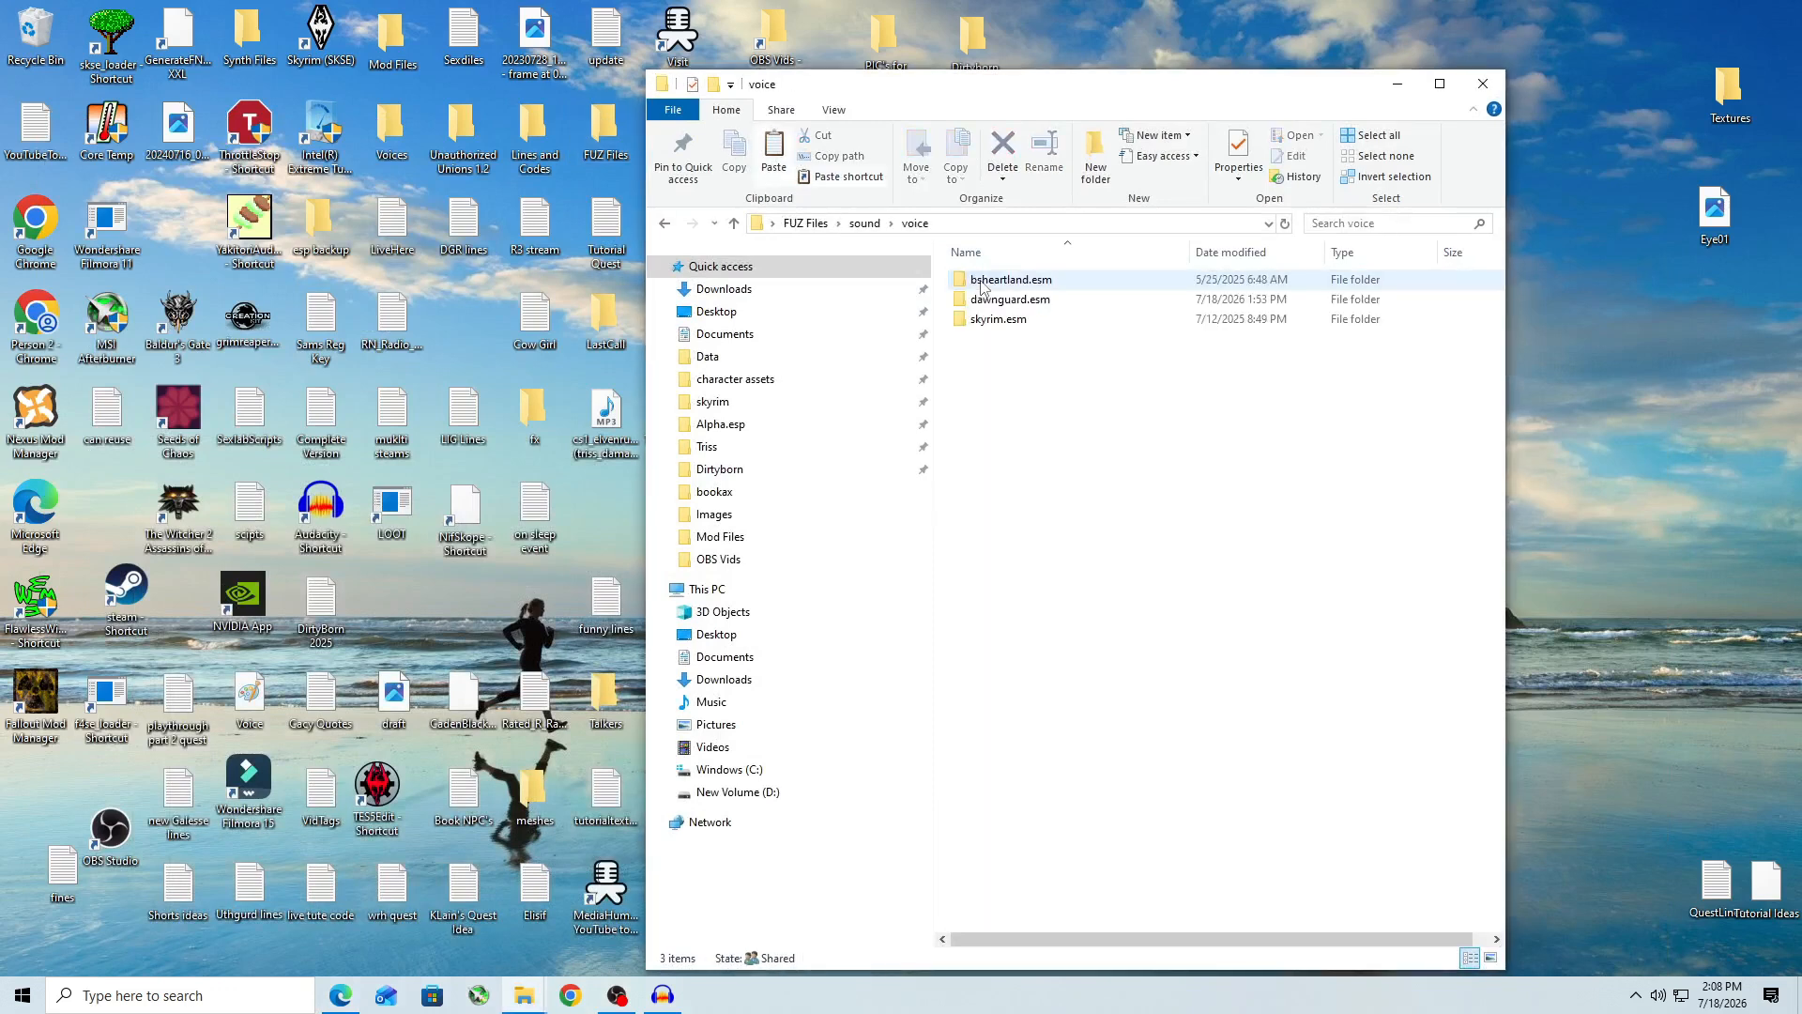
{"action": "double_click", "coordinate": [1011, 299]}
{"action": "left_click", "coordinate": [1013, 287]}
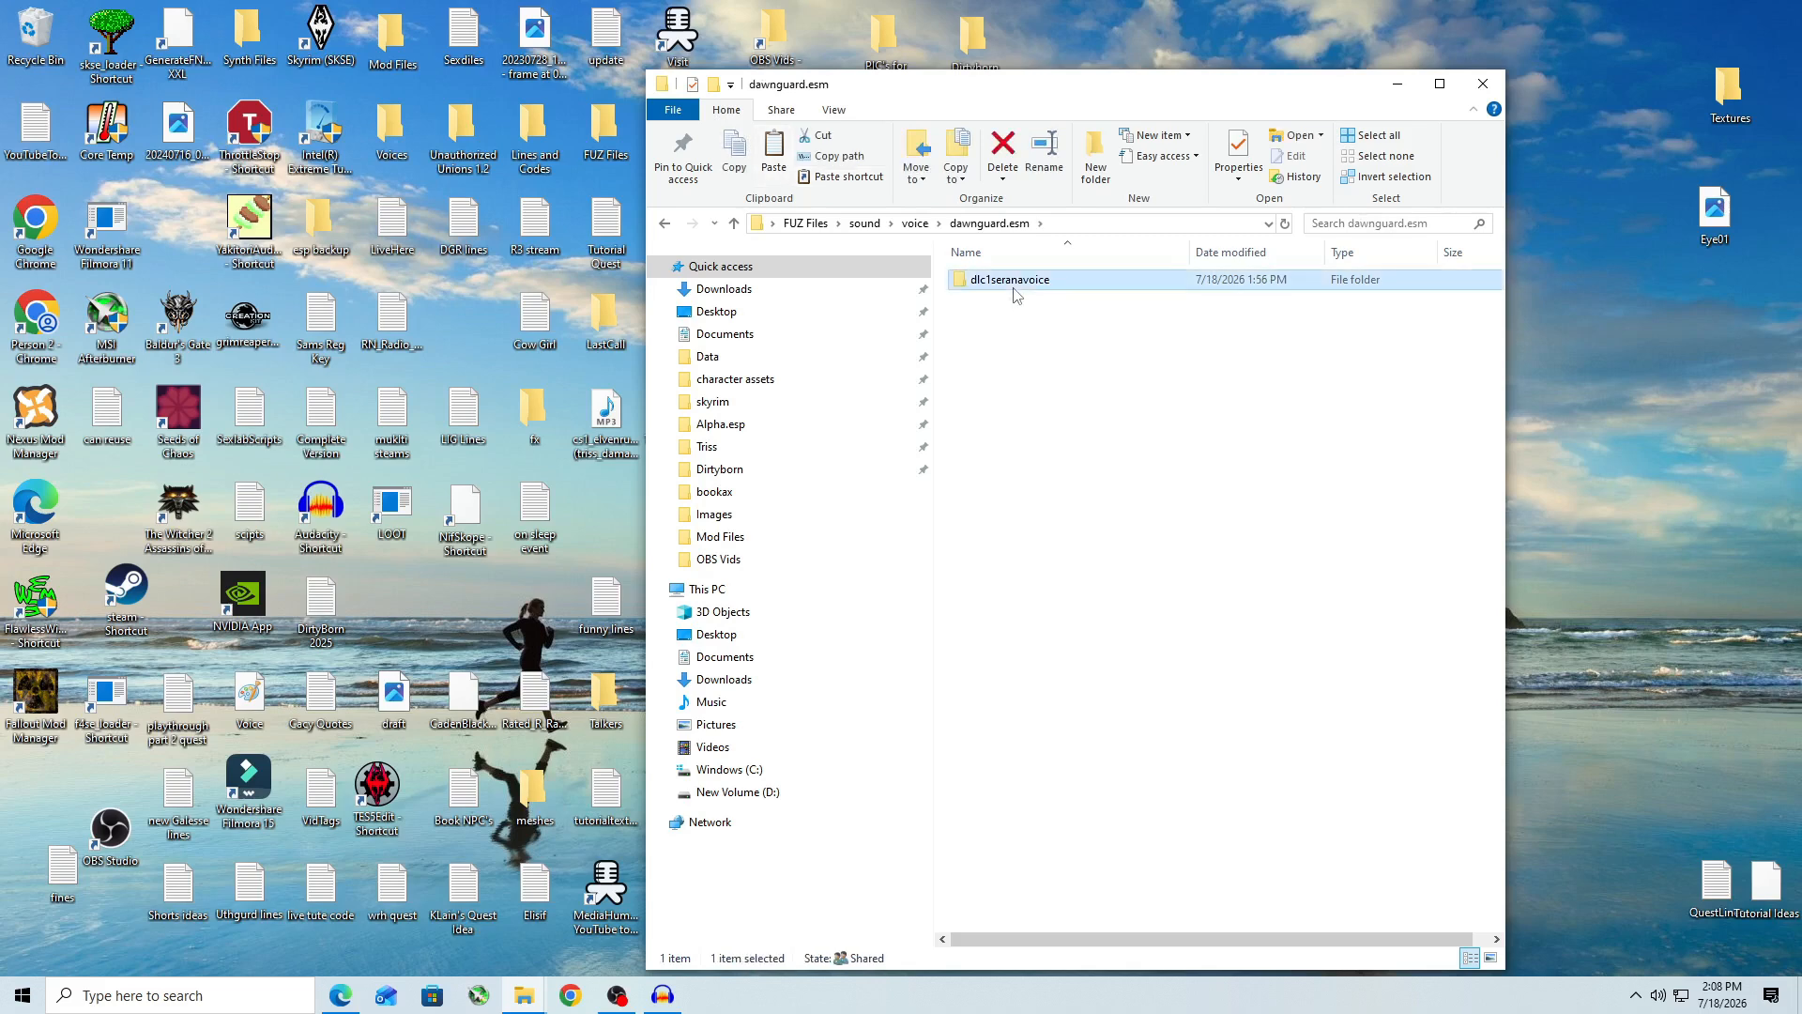
{"action": "double_click", "coordinate": [1014, 293]}
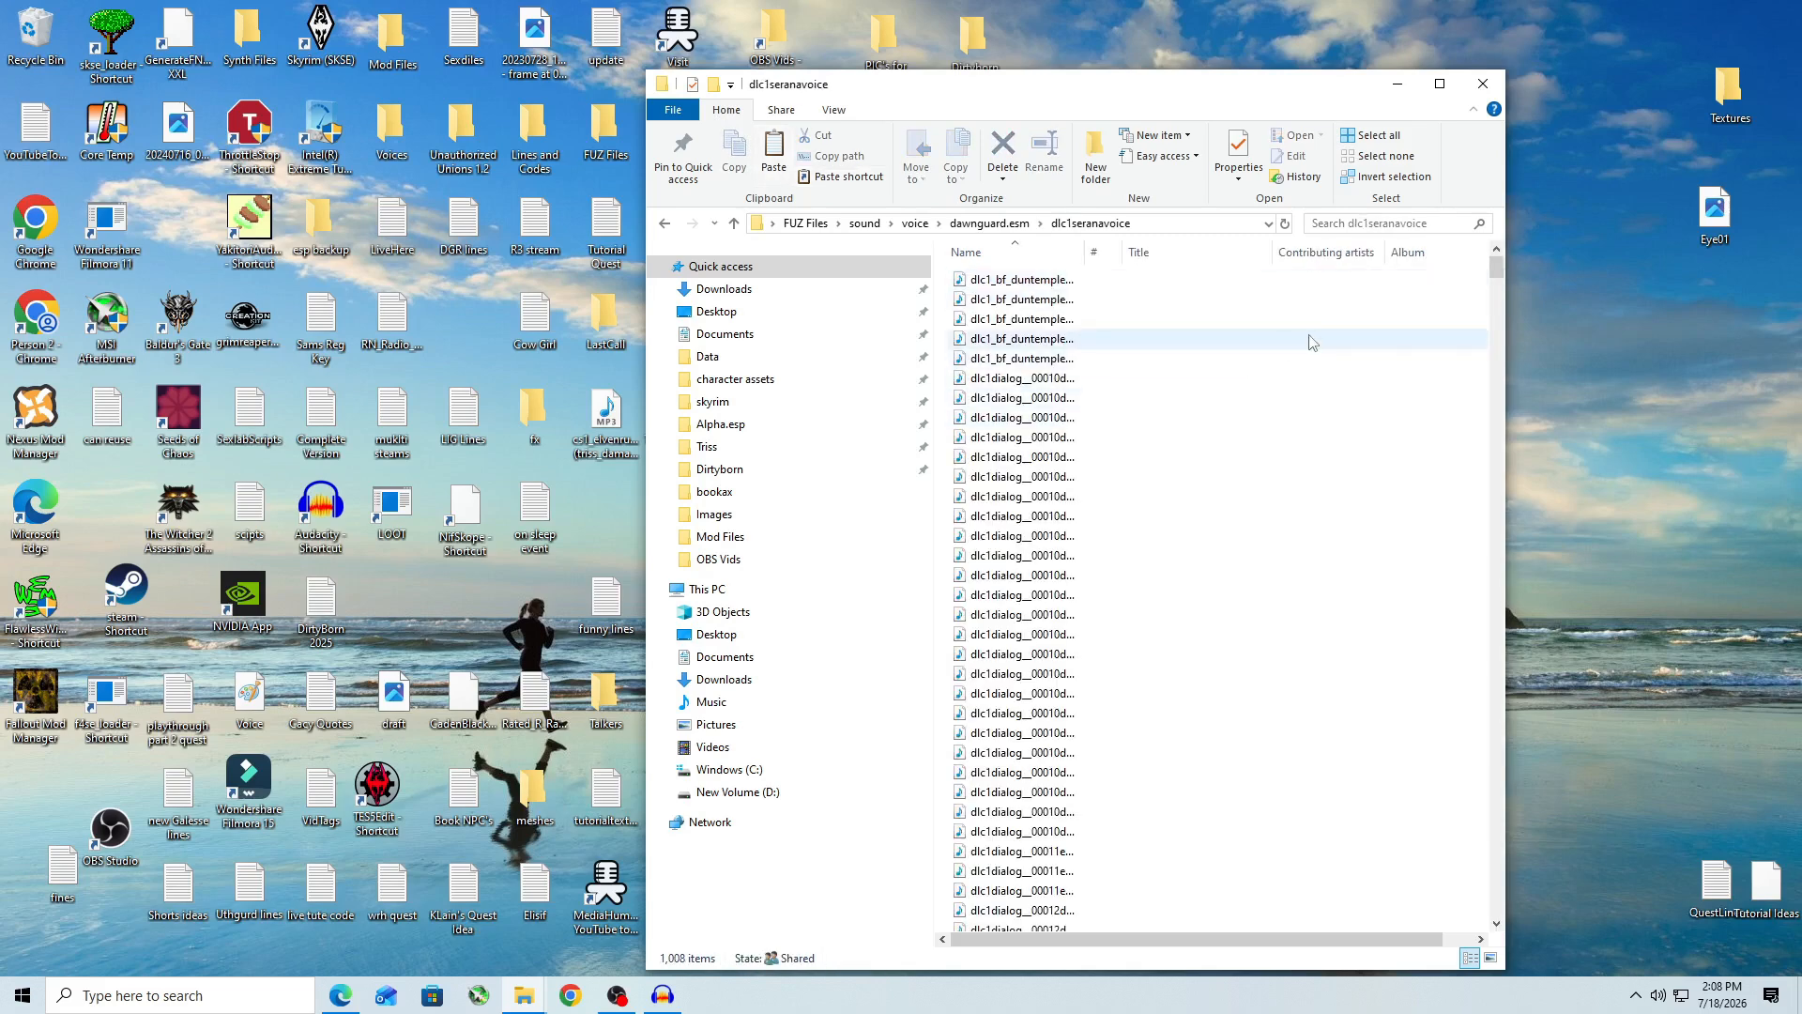
Step: Add the Size column to the dlc1seranavoice file list and sort the files from largest to smallest
{"action": "left_click_drag", "start_coordinate": [1177, 940], "coordinate": [1003, 951]}
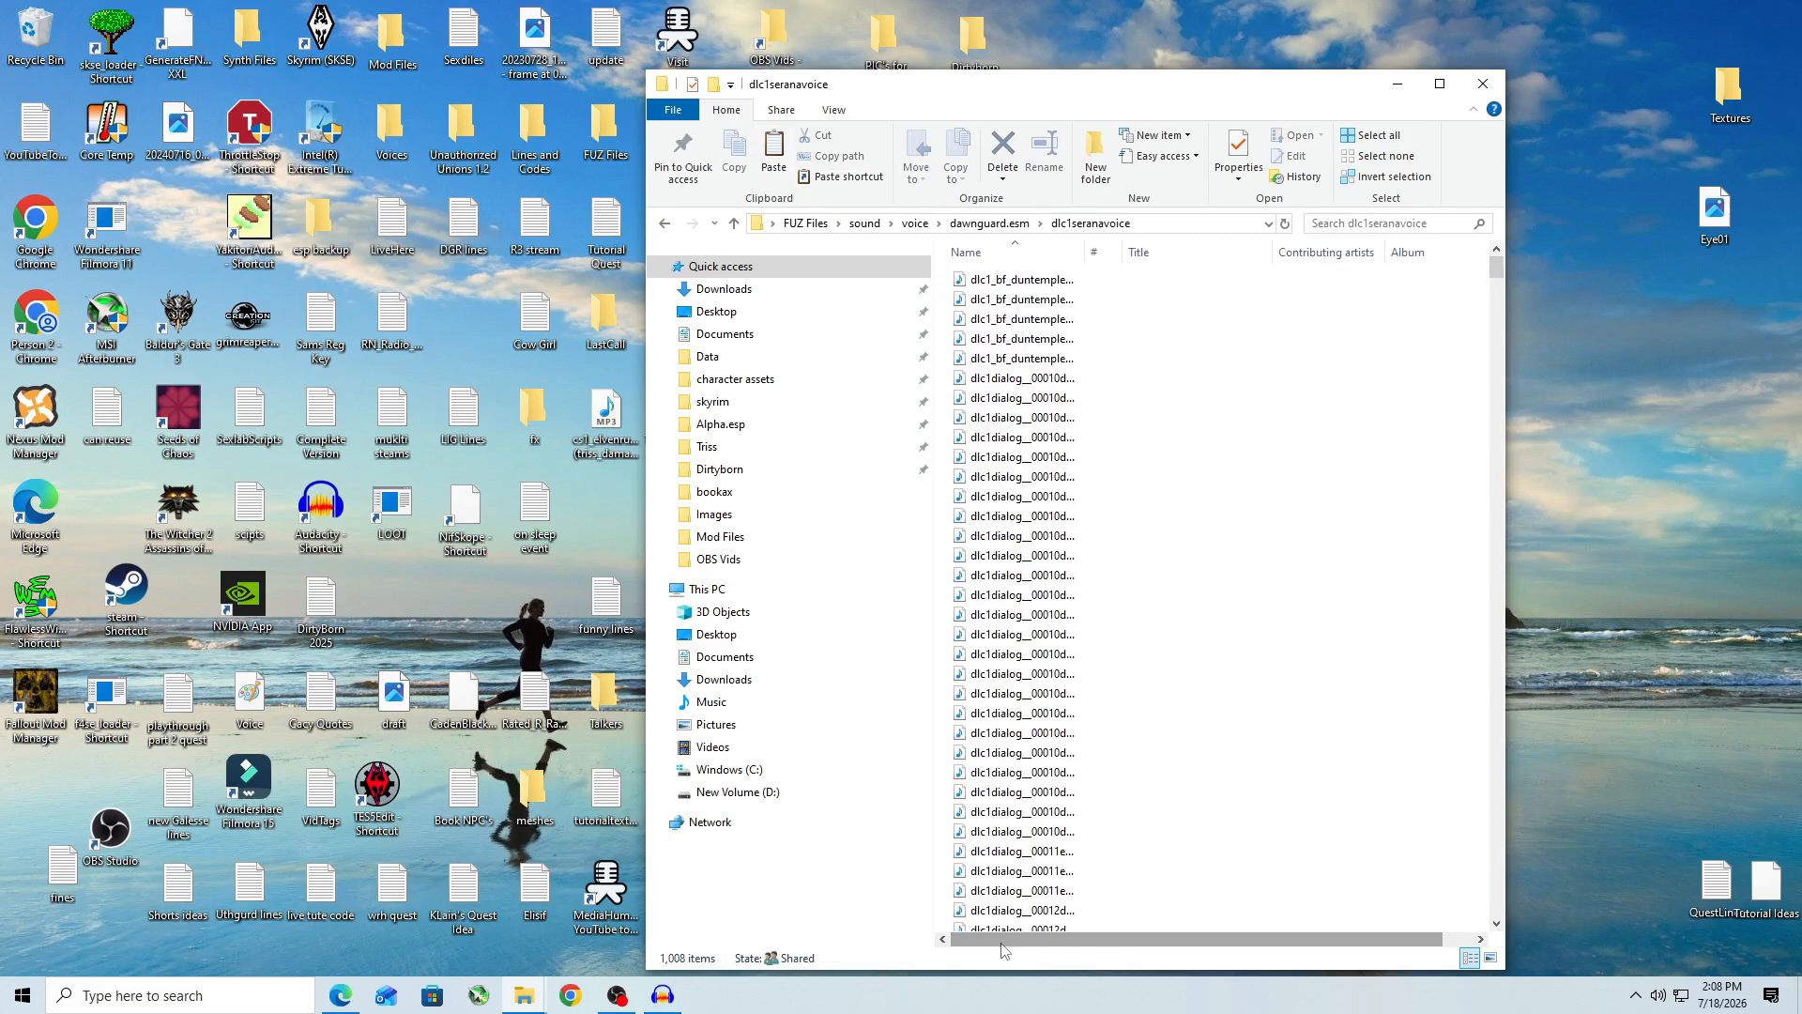
{"action": "right_click", "coordinate": [1162, 250]}
{"action": "left_click", "coordinate": [1229, 427]}
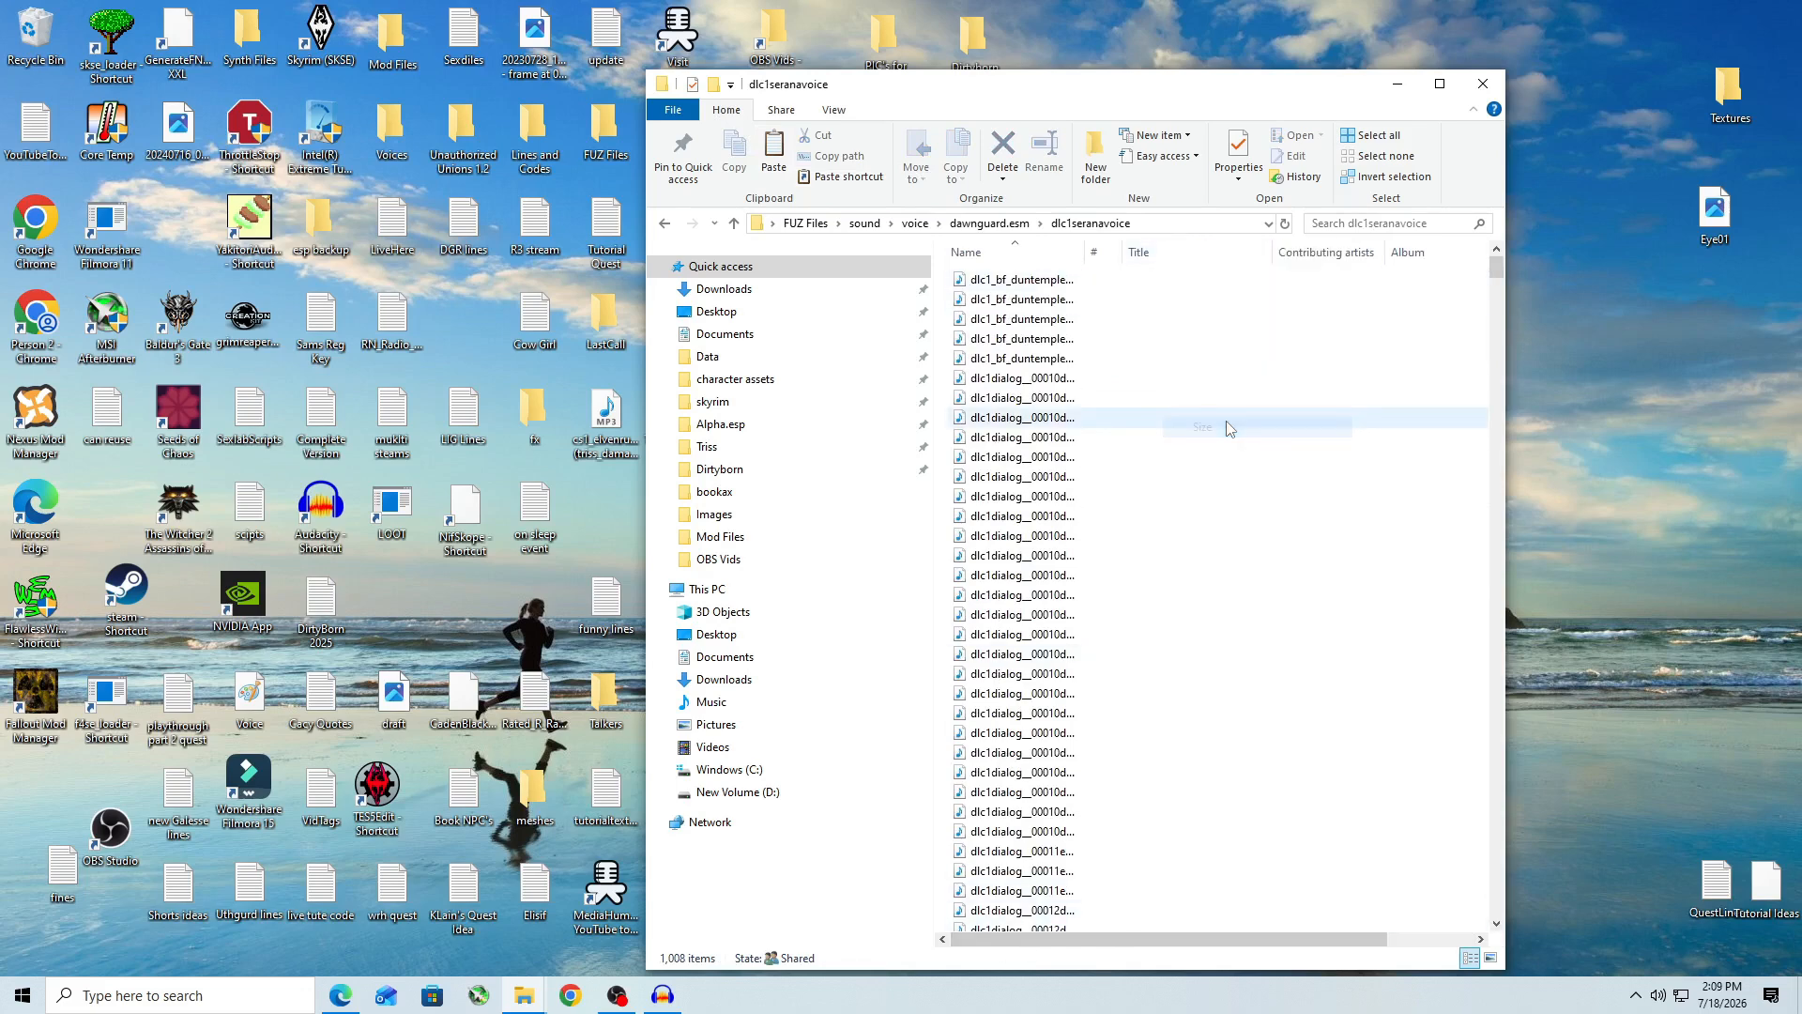
{"action": "left_click_drag", "start_coordinate": [1136, 940], "coordinate": [1253, 941]}
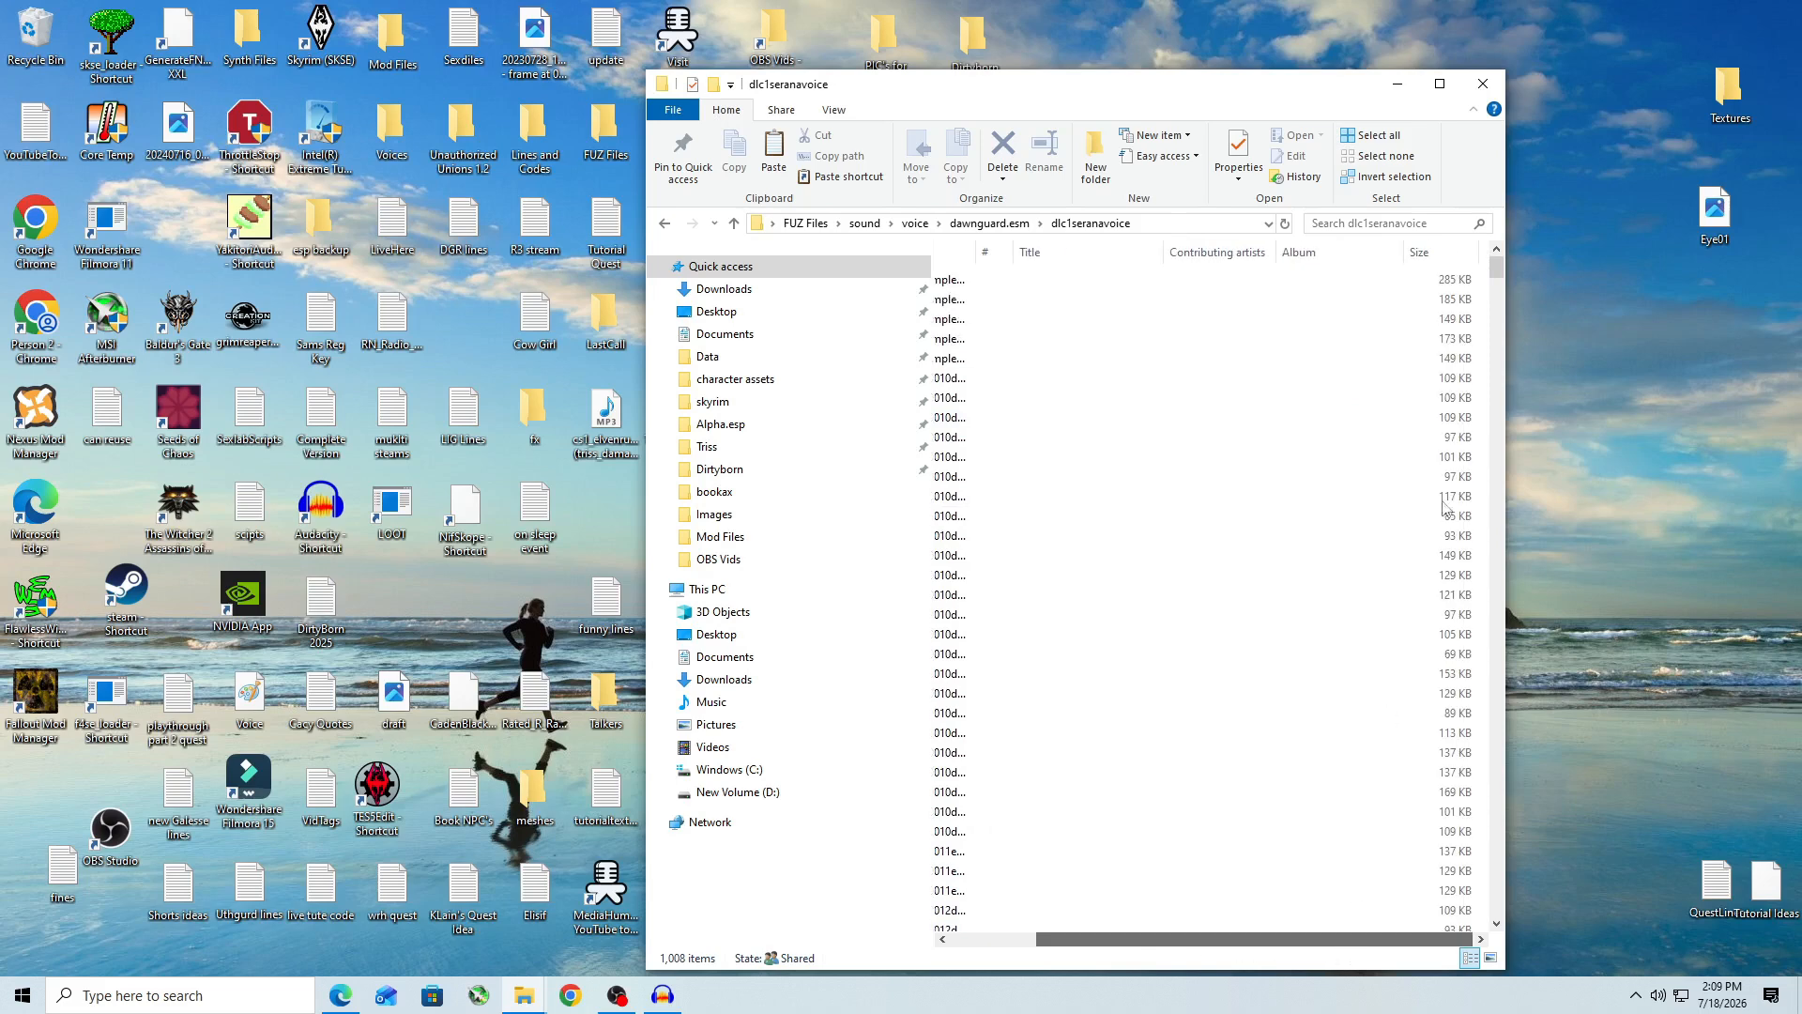
{"action": "left_click", "coordinate": [1419, 252]}
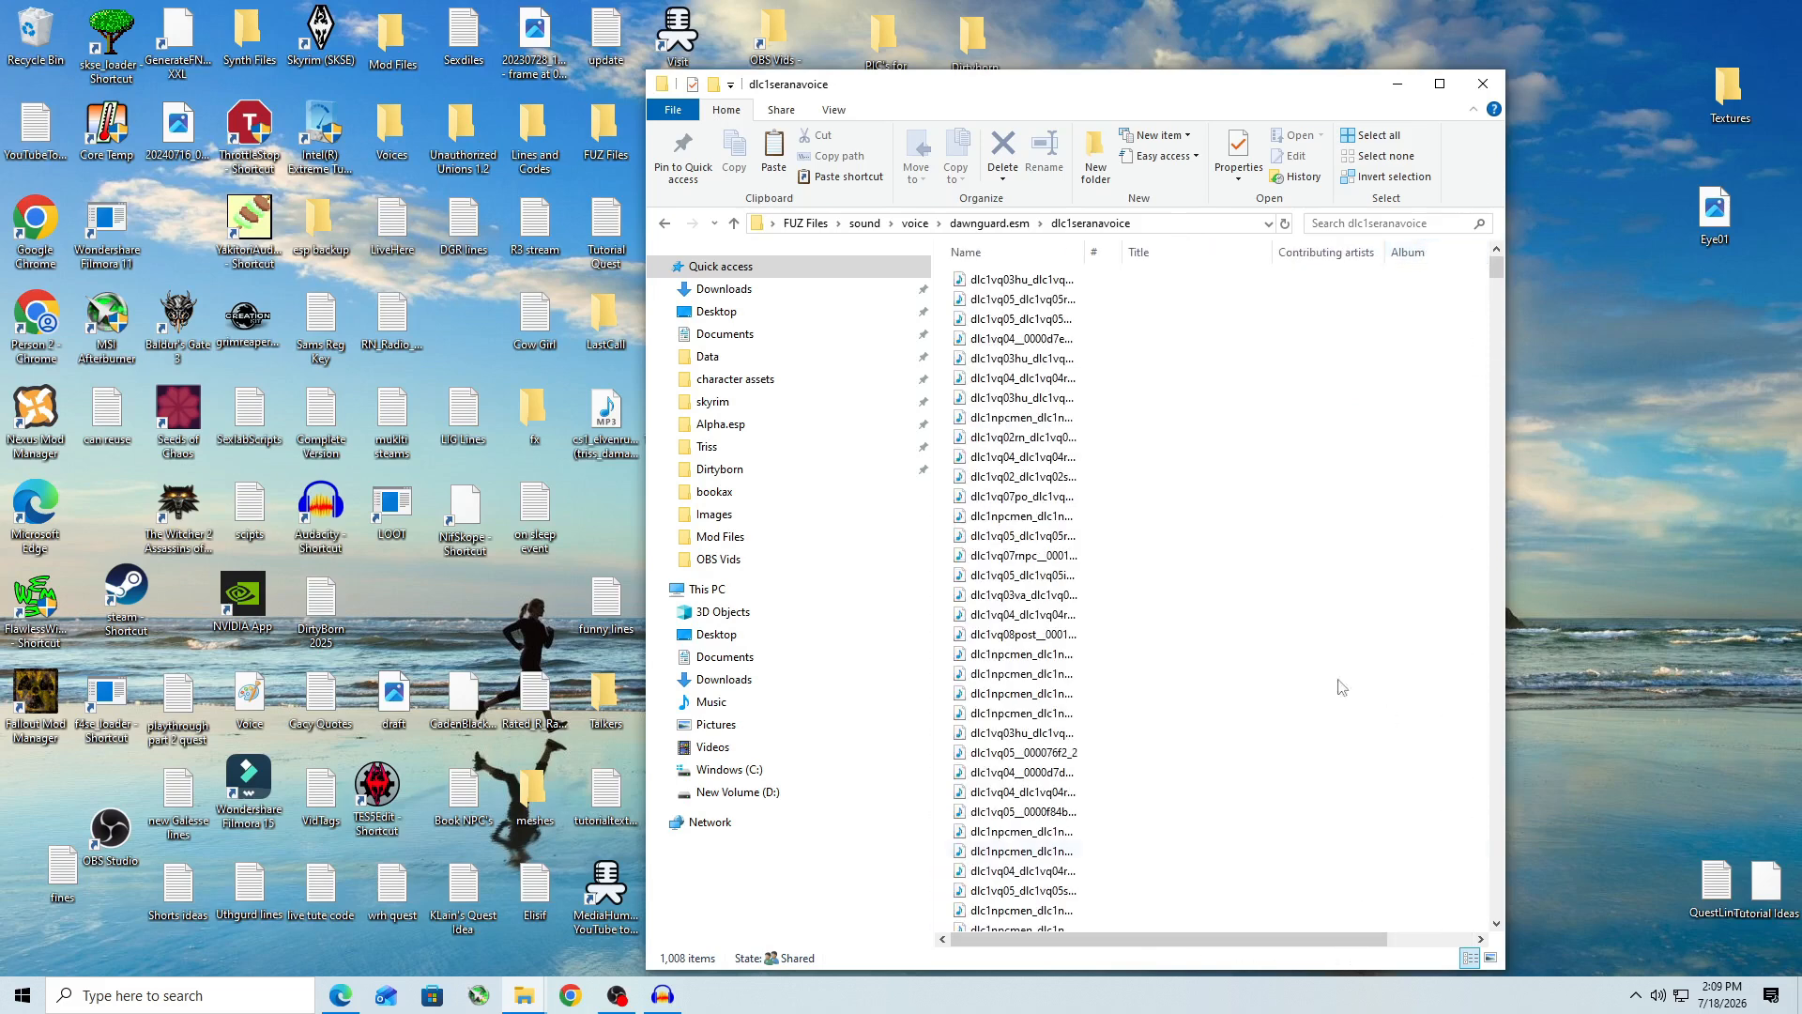
{"action": "left_click_drag", "start_coordinate": [1209, 940], "coordinate": [1296, 939]}
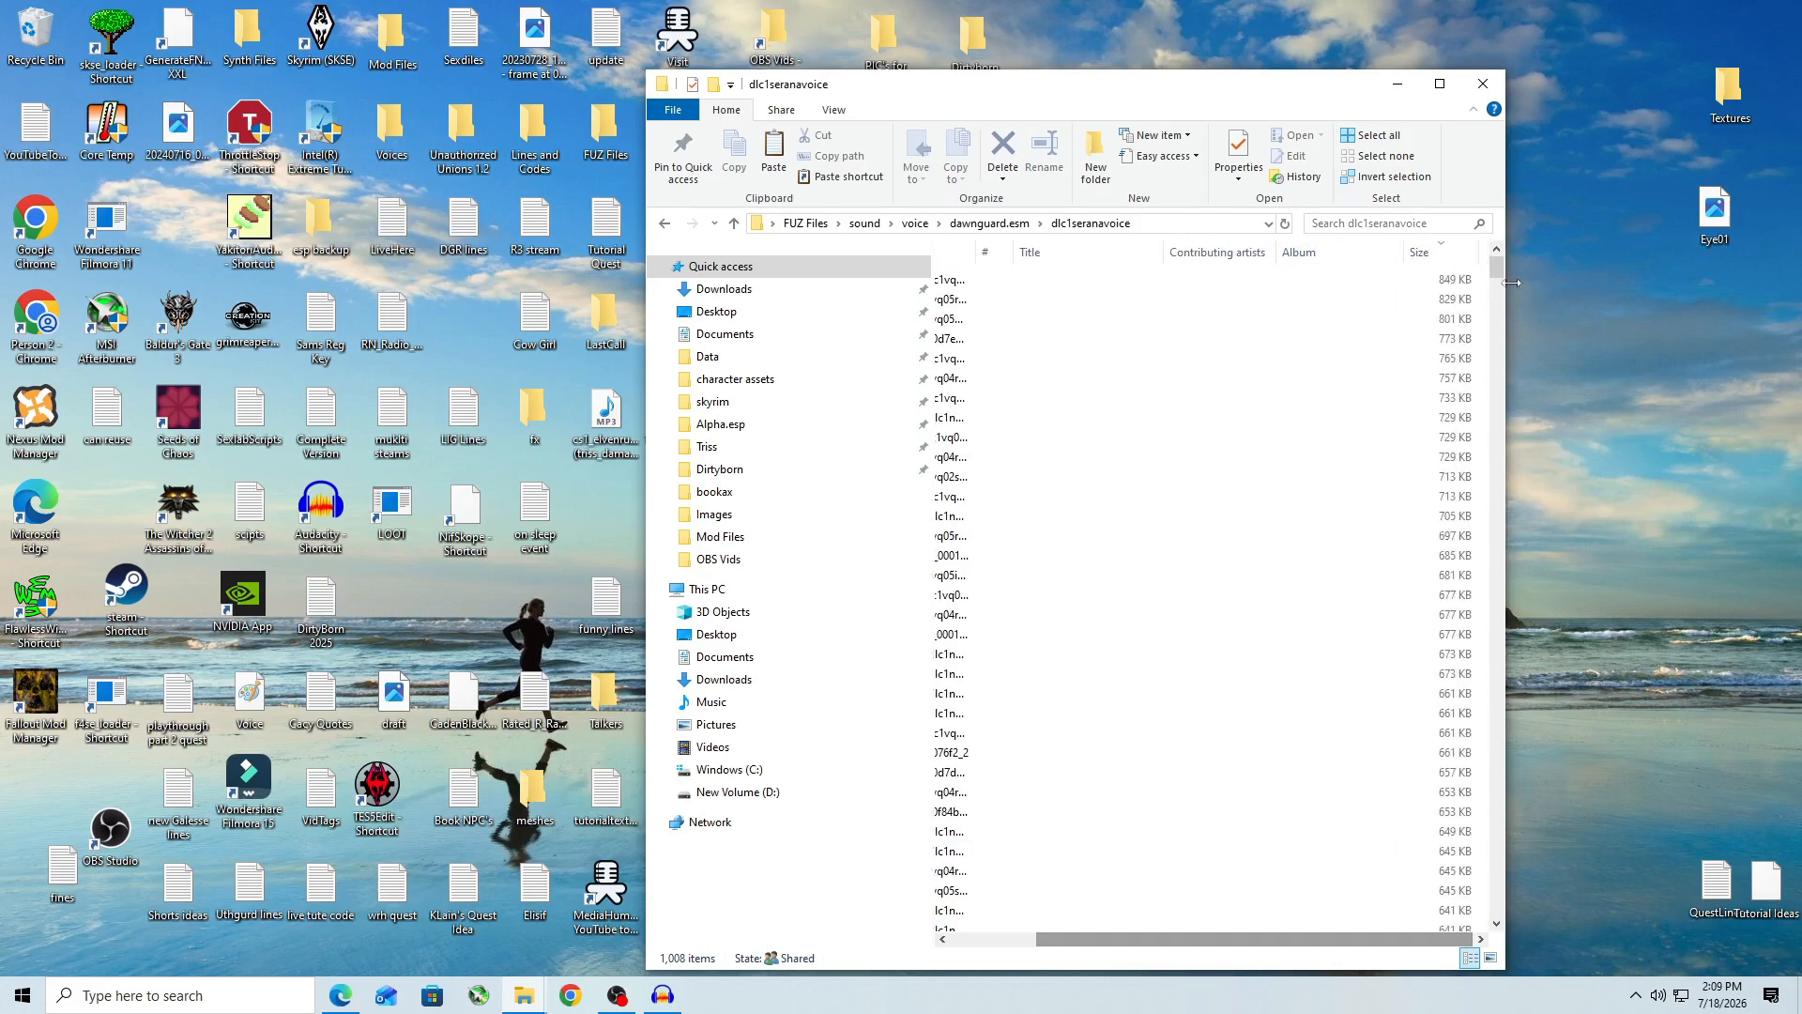
Step: Select the four largest WAV files in dlc1seranavoice and add them to the Instant Voice Clone upload in Microsoft Edge
{"action": "left_click", "coordinate": [1150, 280]}
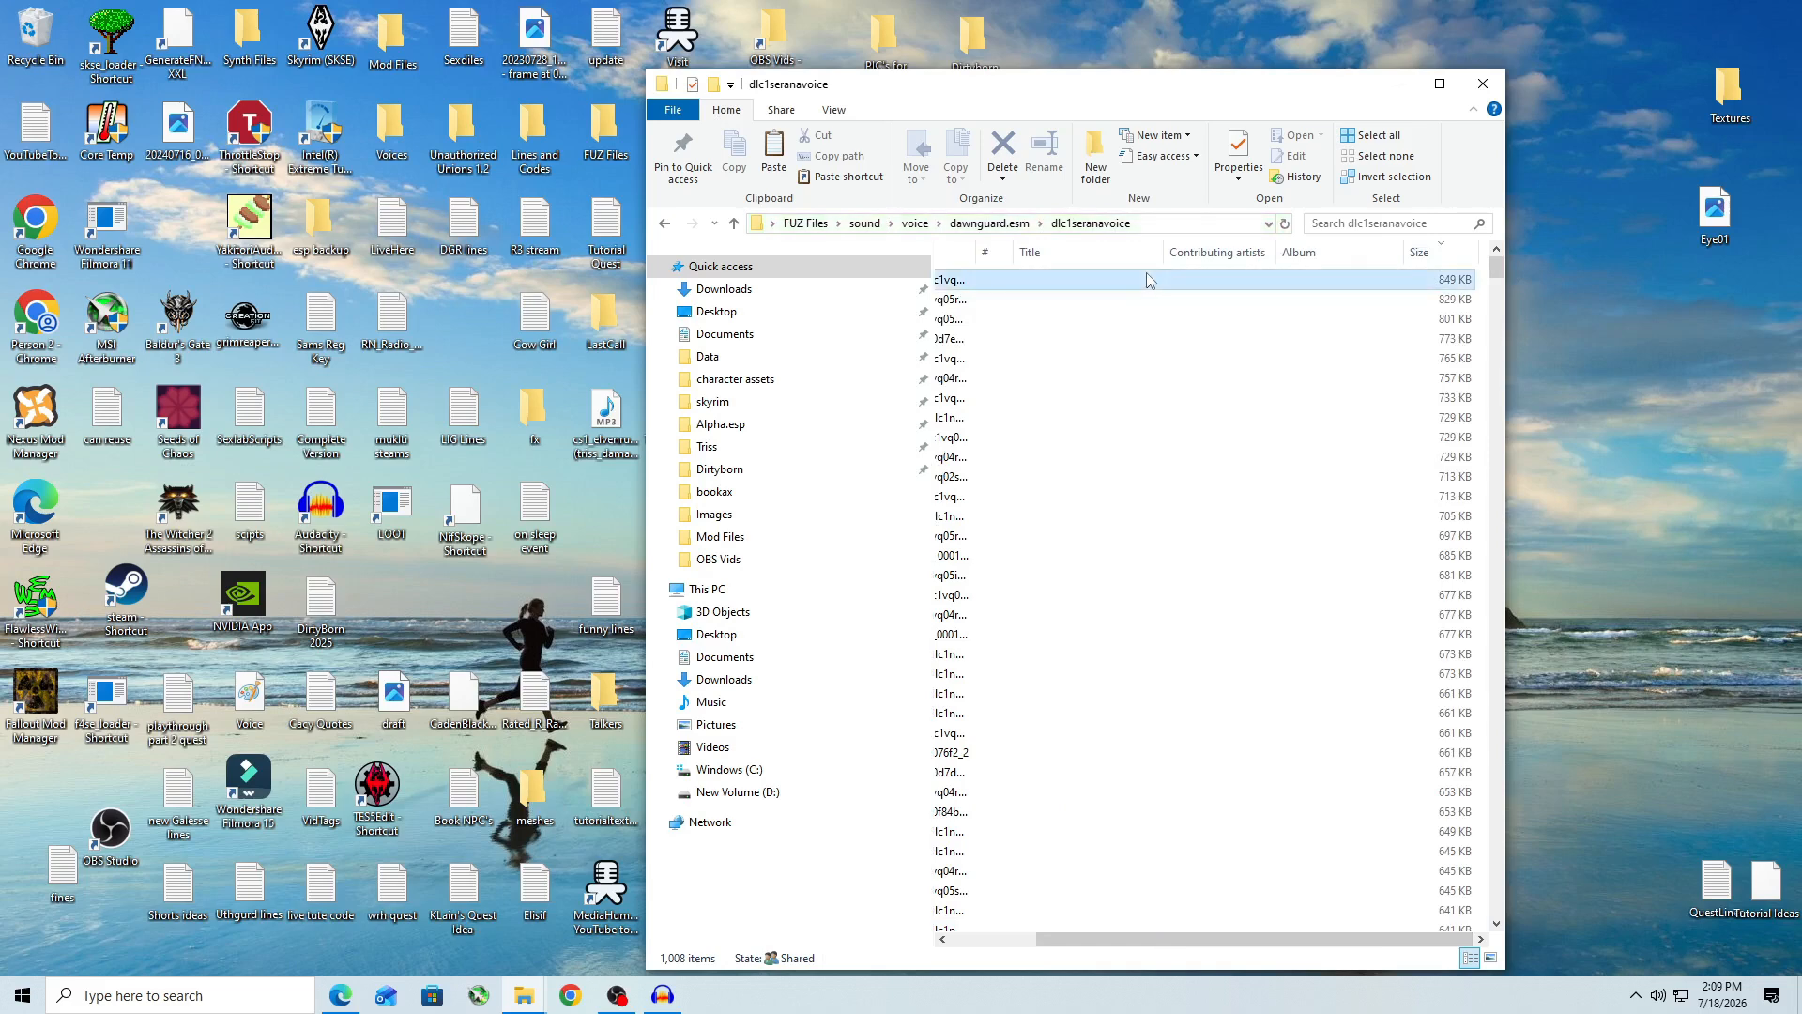
{"action": "left_click_drag", "start_coordinate": [1142, 280], "coordinate": [1118, 341]}
{"action": "left_click_drag", "start_coordinate": [1089, 97], "coordinate": [1330, 82]}
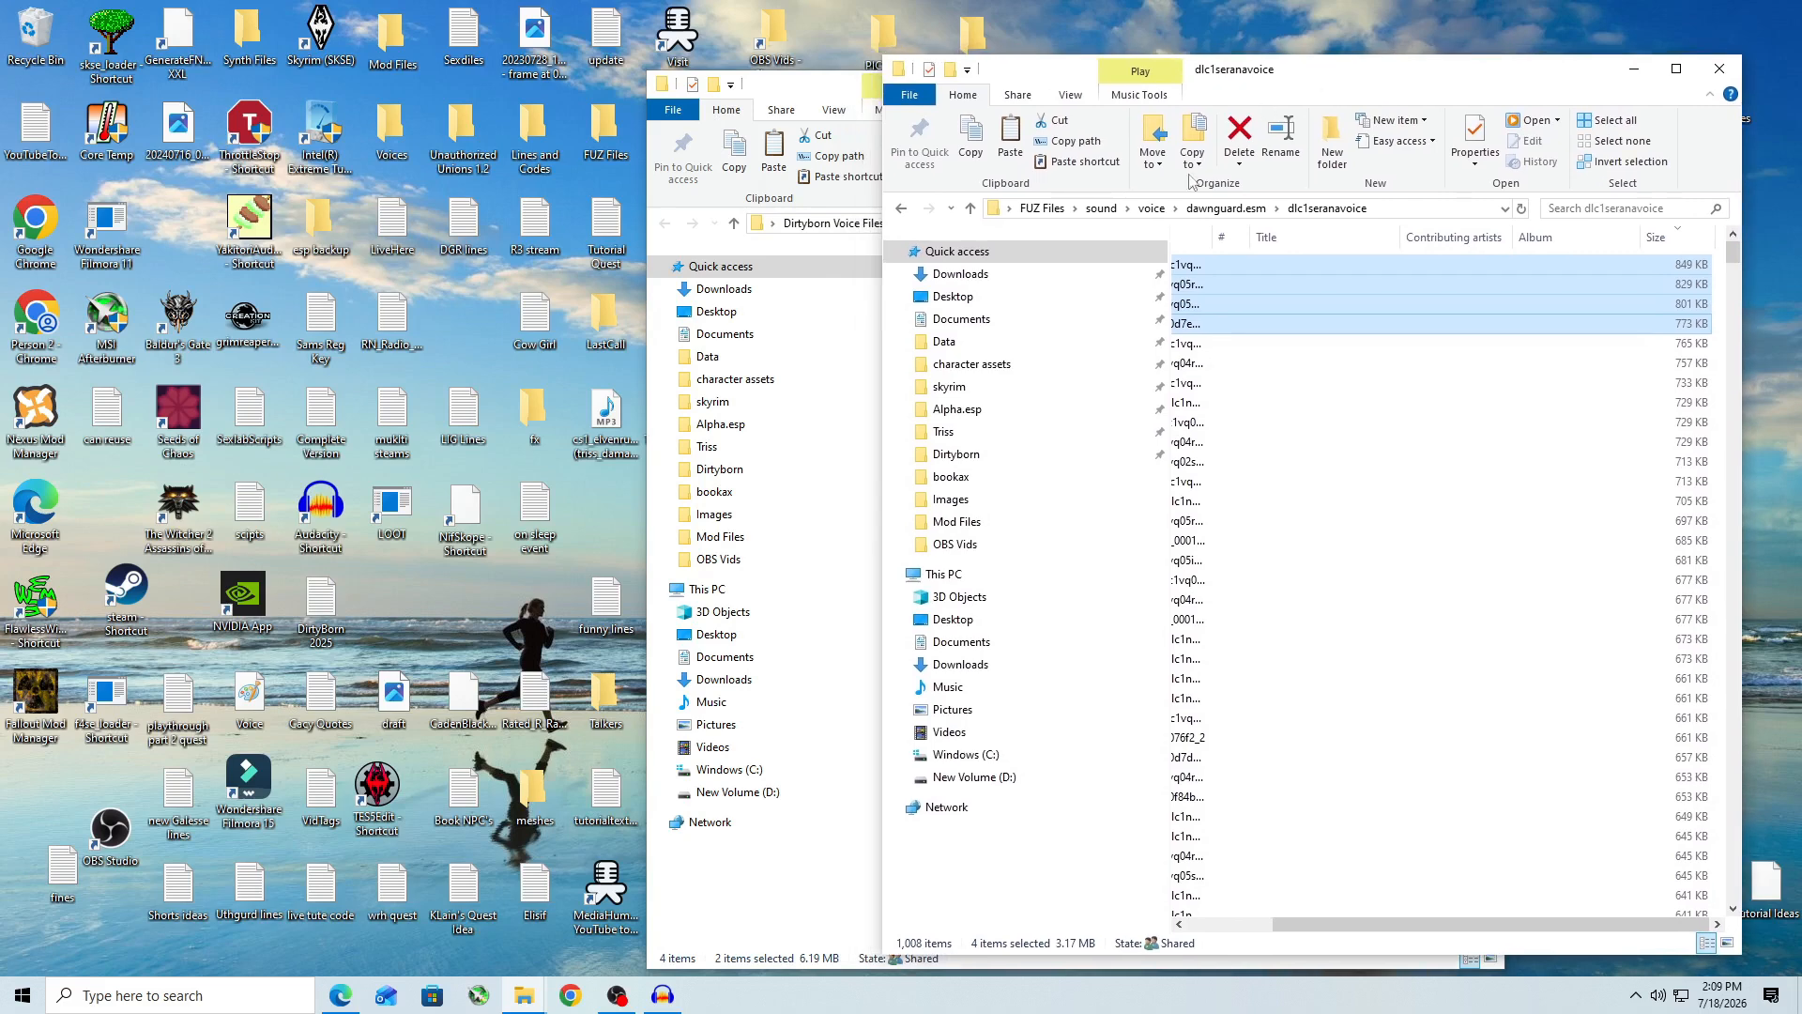
{"action": "left_click", "coordinate": [341, 997]}
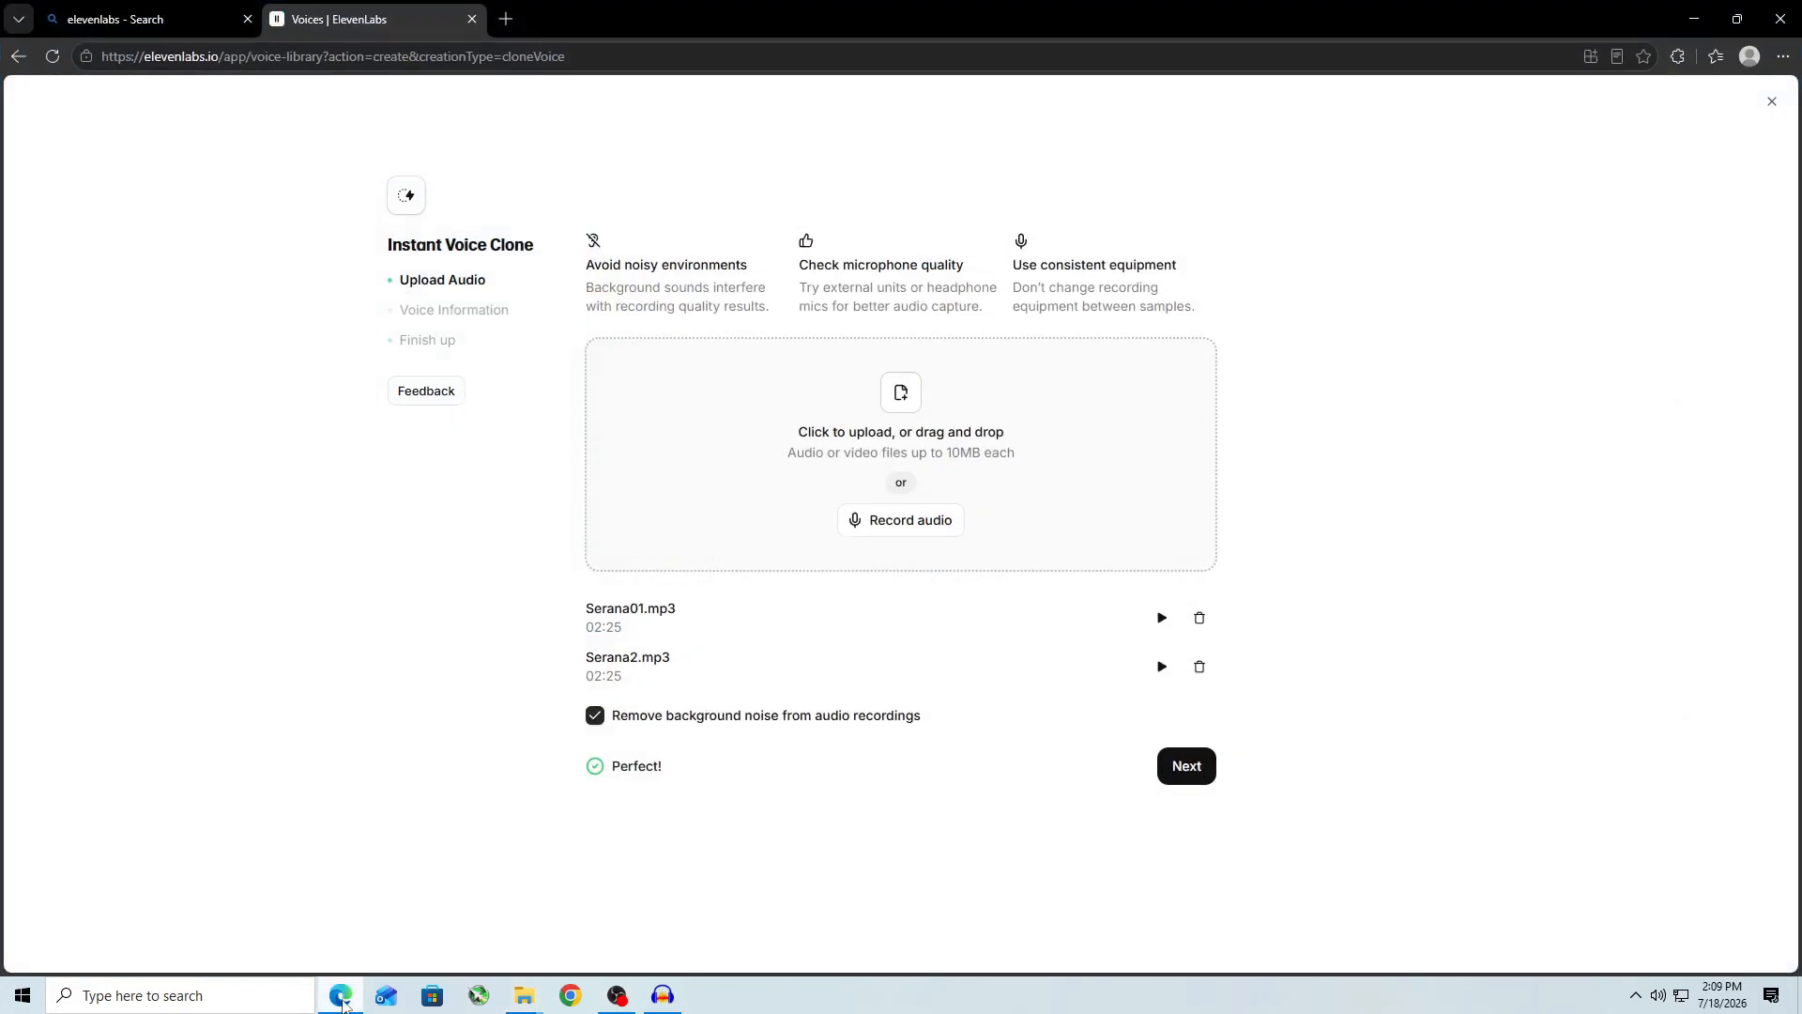
{"action": "left_click", "coordinate": [530, 1002]}
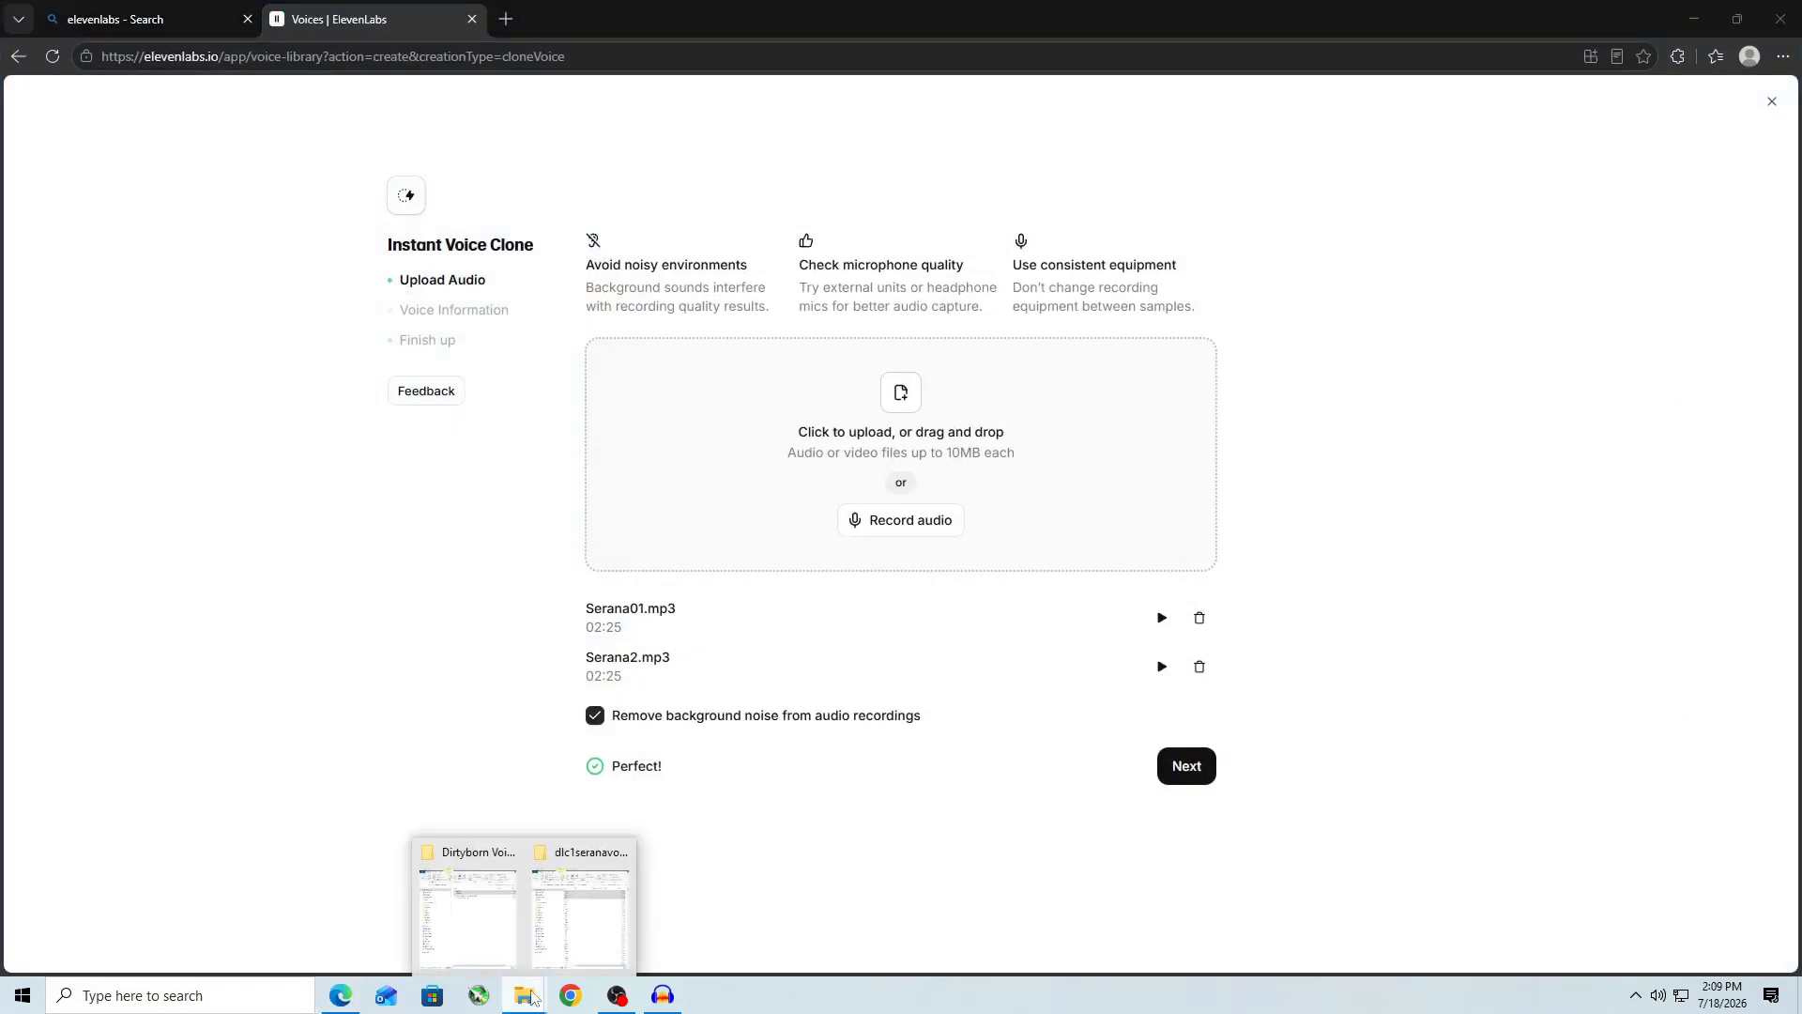
{"action": "left_click", "coordinate": [579, 916]}
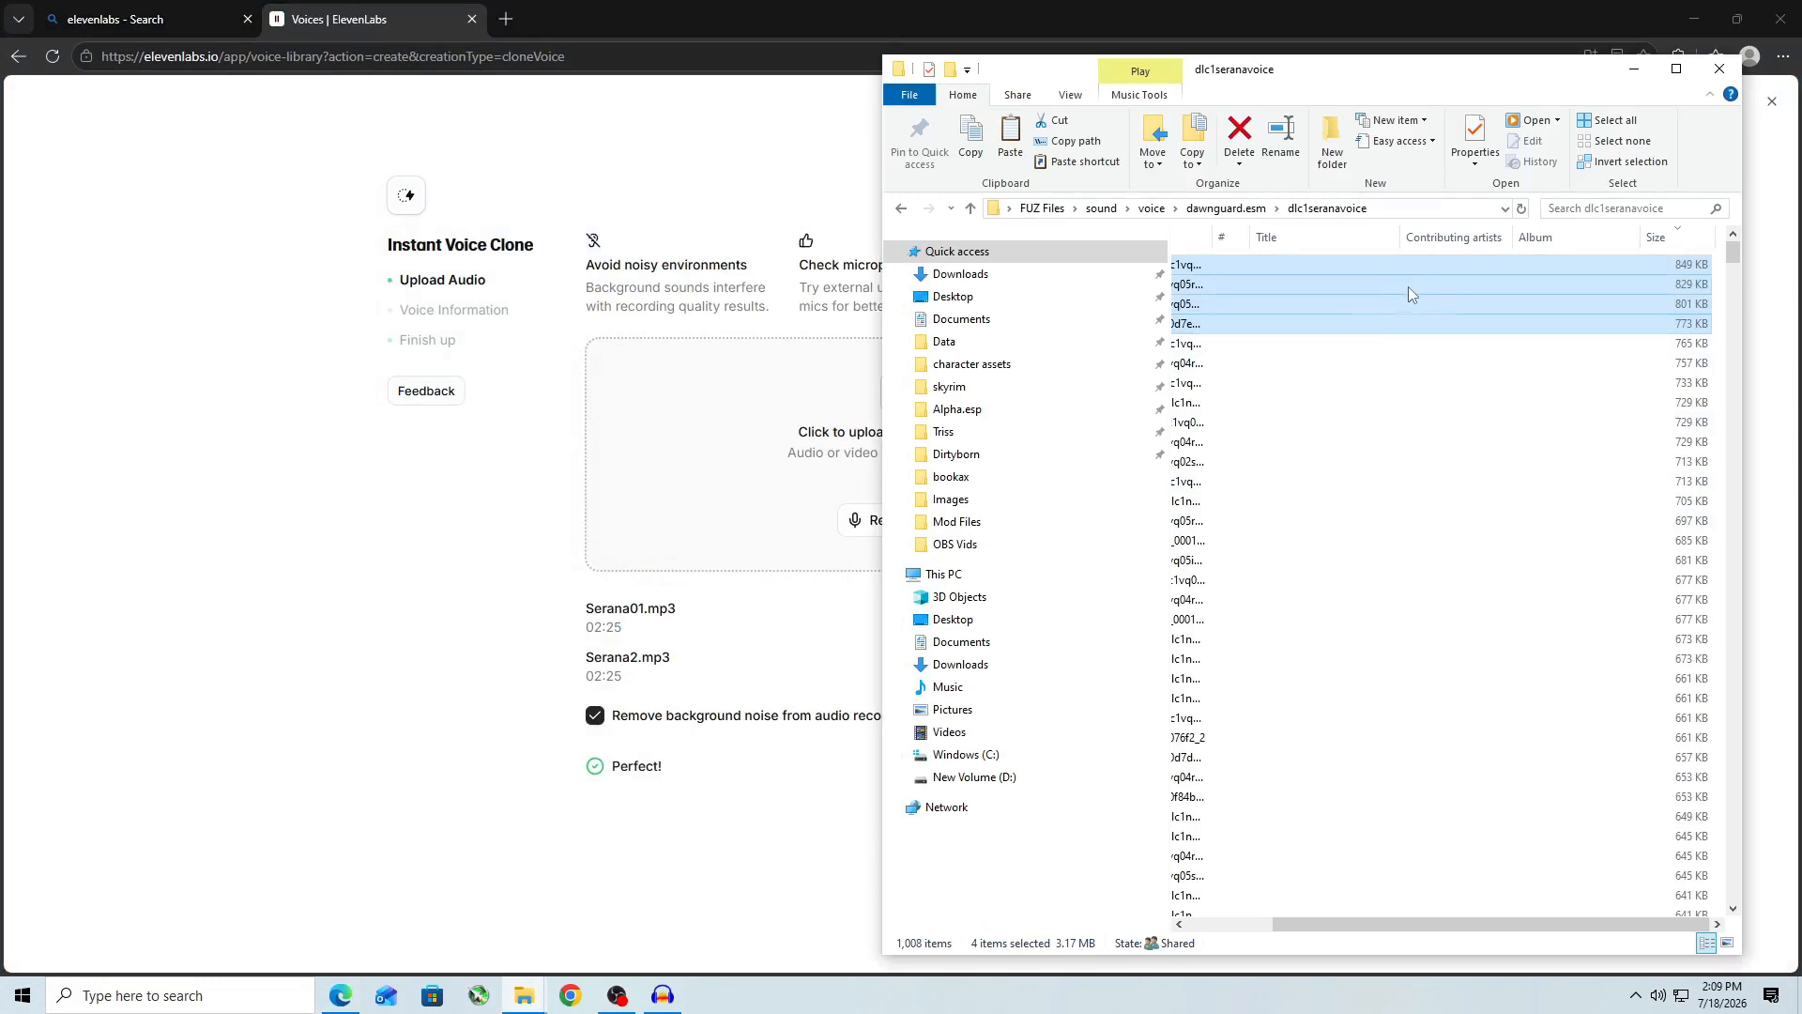
{"action": "left_click_drag", "start_coordinate": [1408, 286], "coordinate": [733, 489]}
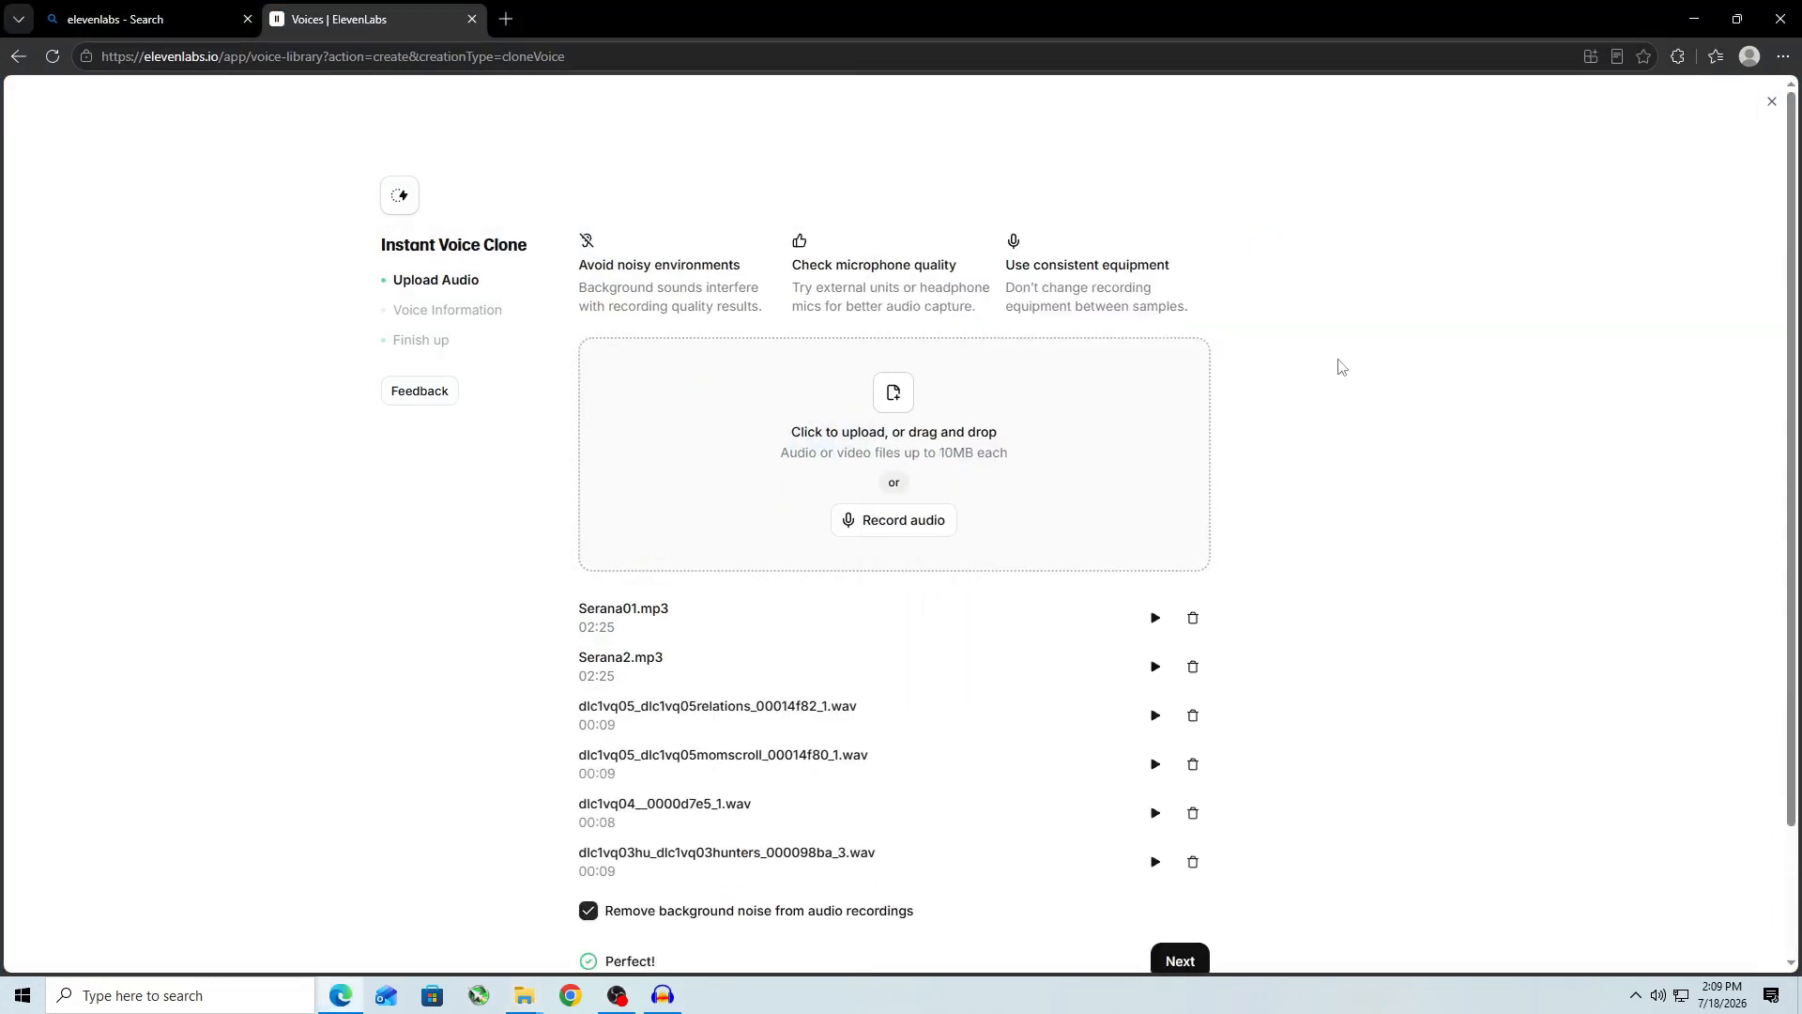
Step: Review the uploaded samples and remove dlc1vq05_dlc1vq05relations_00014f82_1.wav from the list
{"action": "scroll", "coordinate": [1347, 372], "scroll_direction": "down", "scroll_amount": 2}
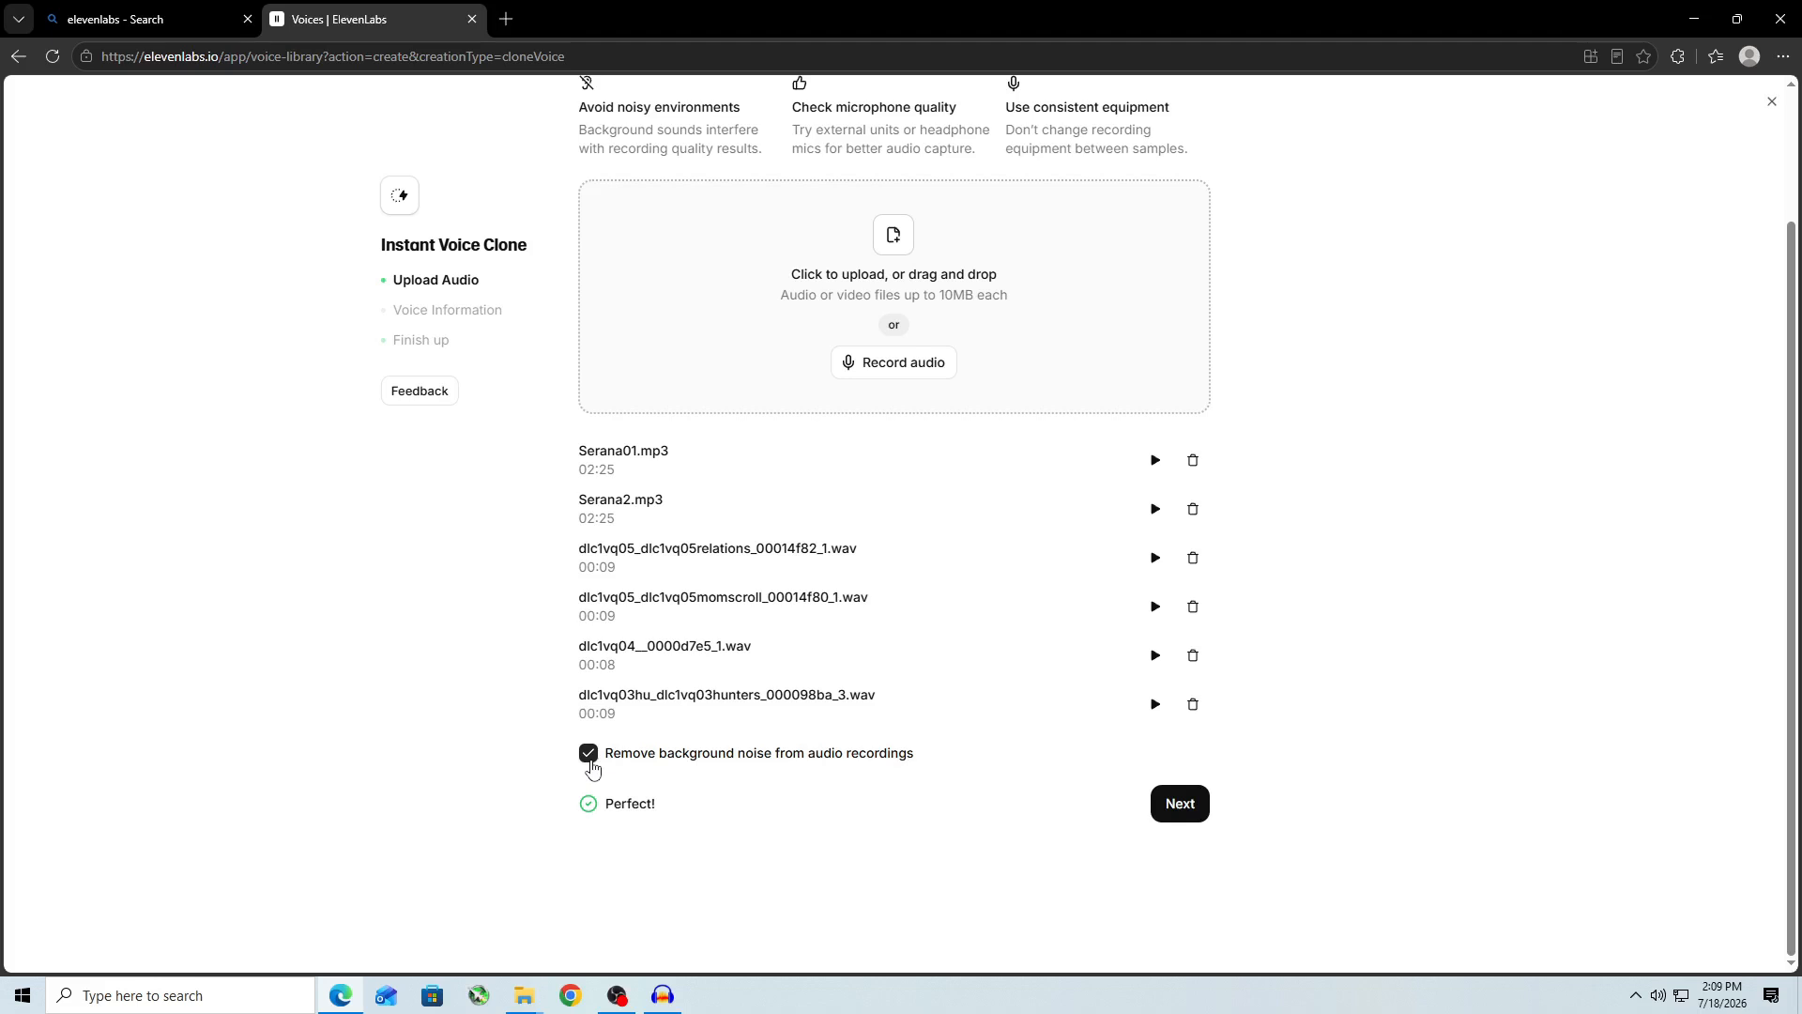
{"action": "scroll", "coordinate": [1513, 338], "scroll_direction": "up", "scroll_amount": 2}
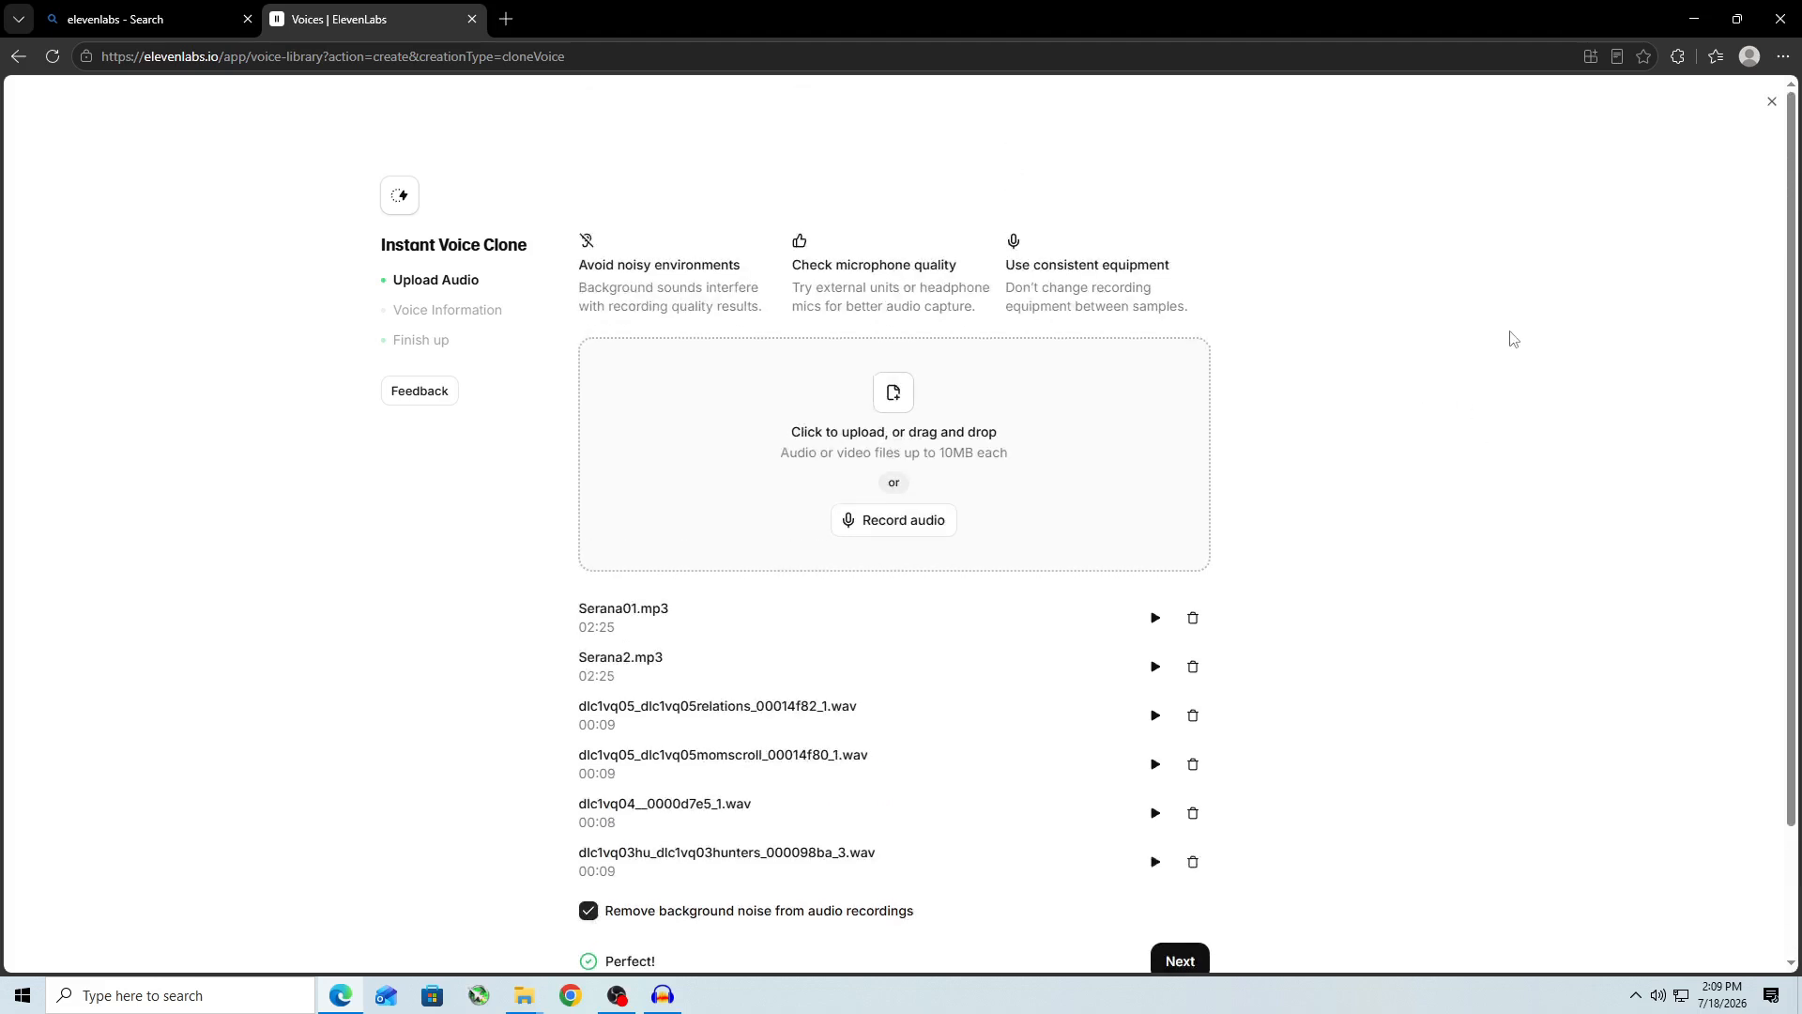
{"action": "scroll", "coordinate": [1513, 337], "scroll_direction": "down", "scroll_amount": 2}
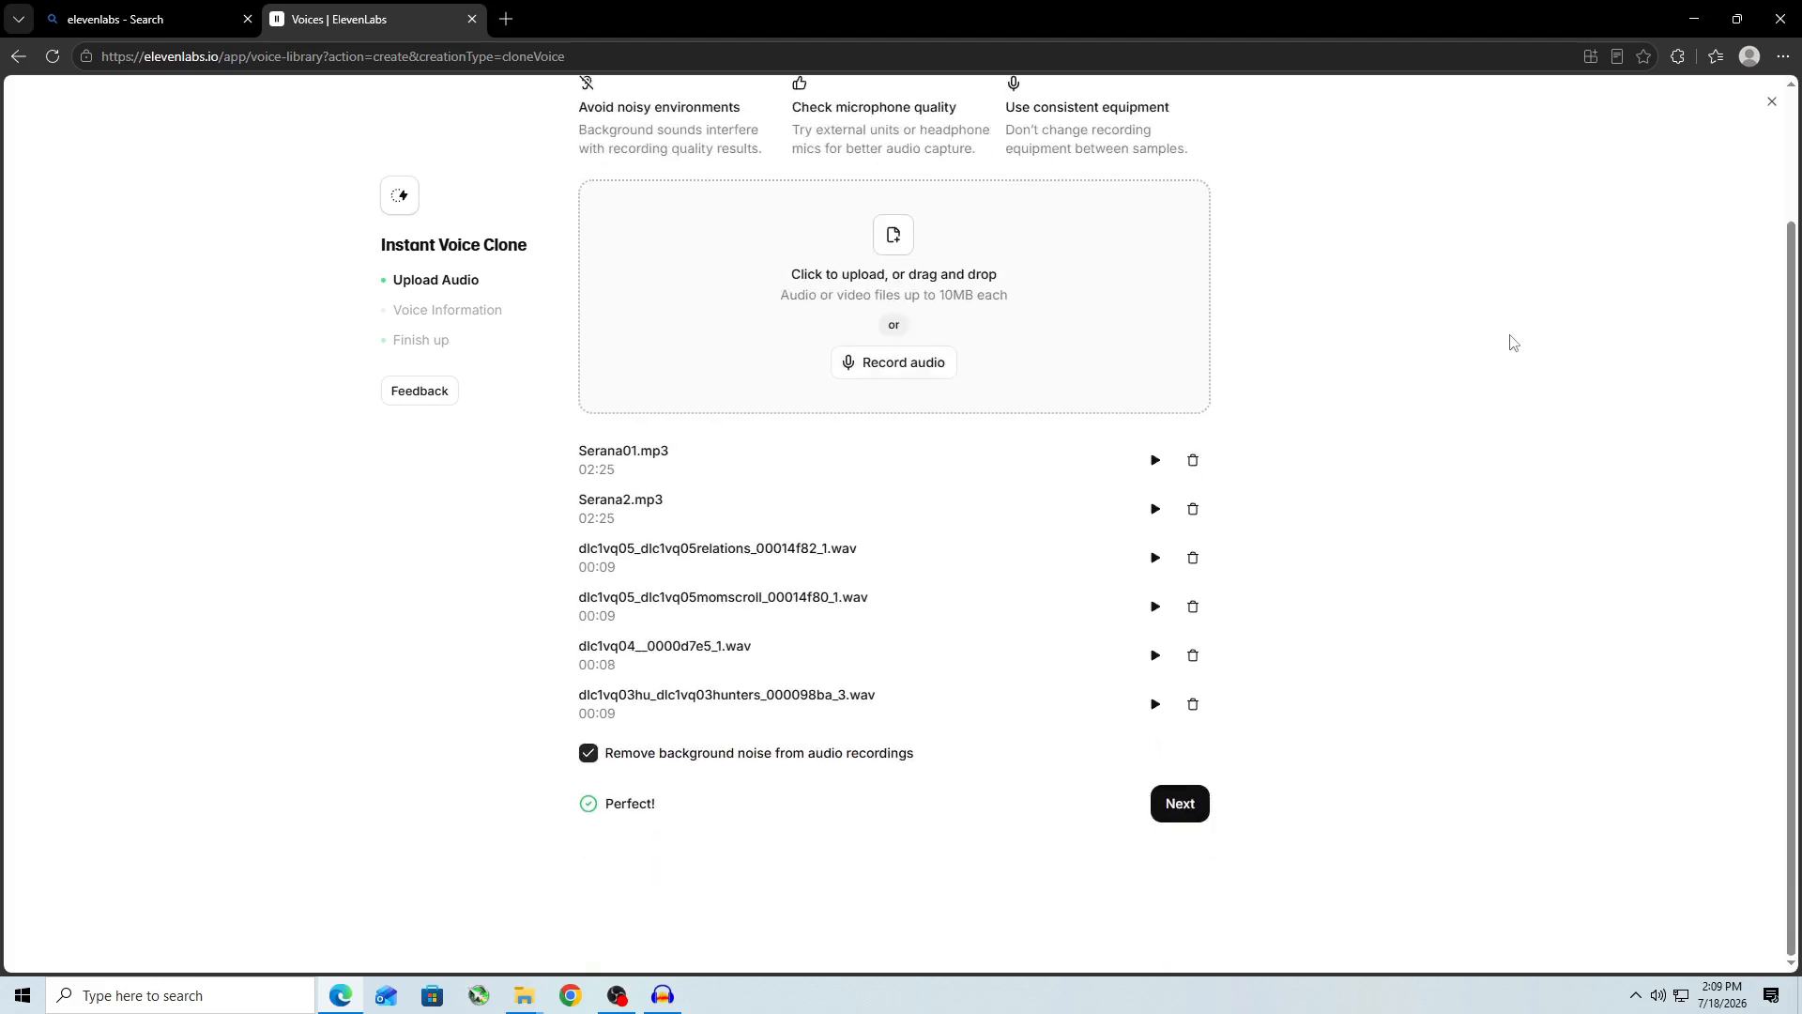
{"action": "left_click", "coordinate": [1179, 806]}
{"action": "left_click", "coordinate": [1193, 561]}
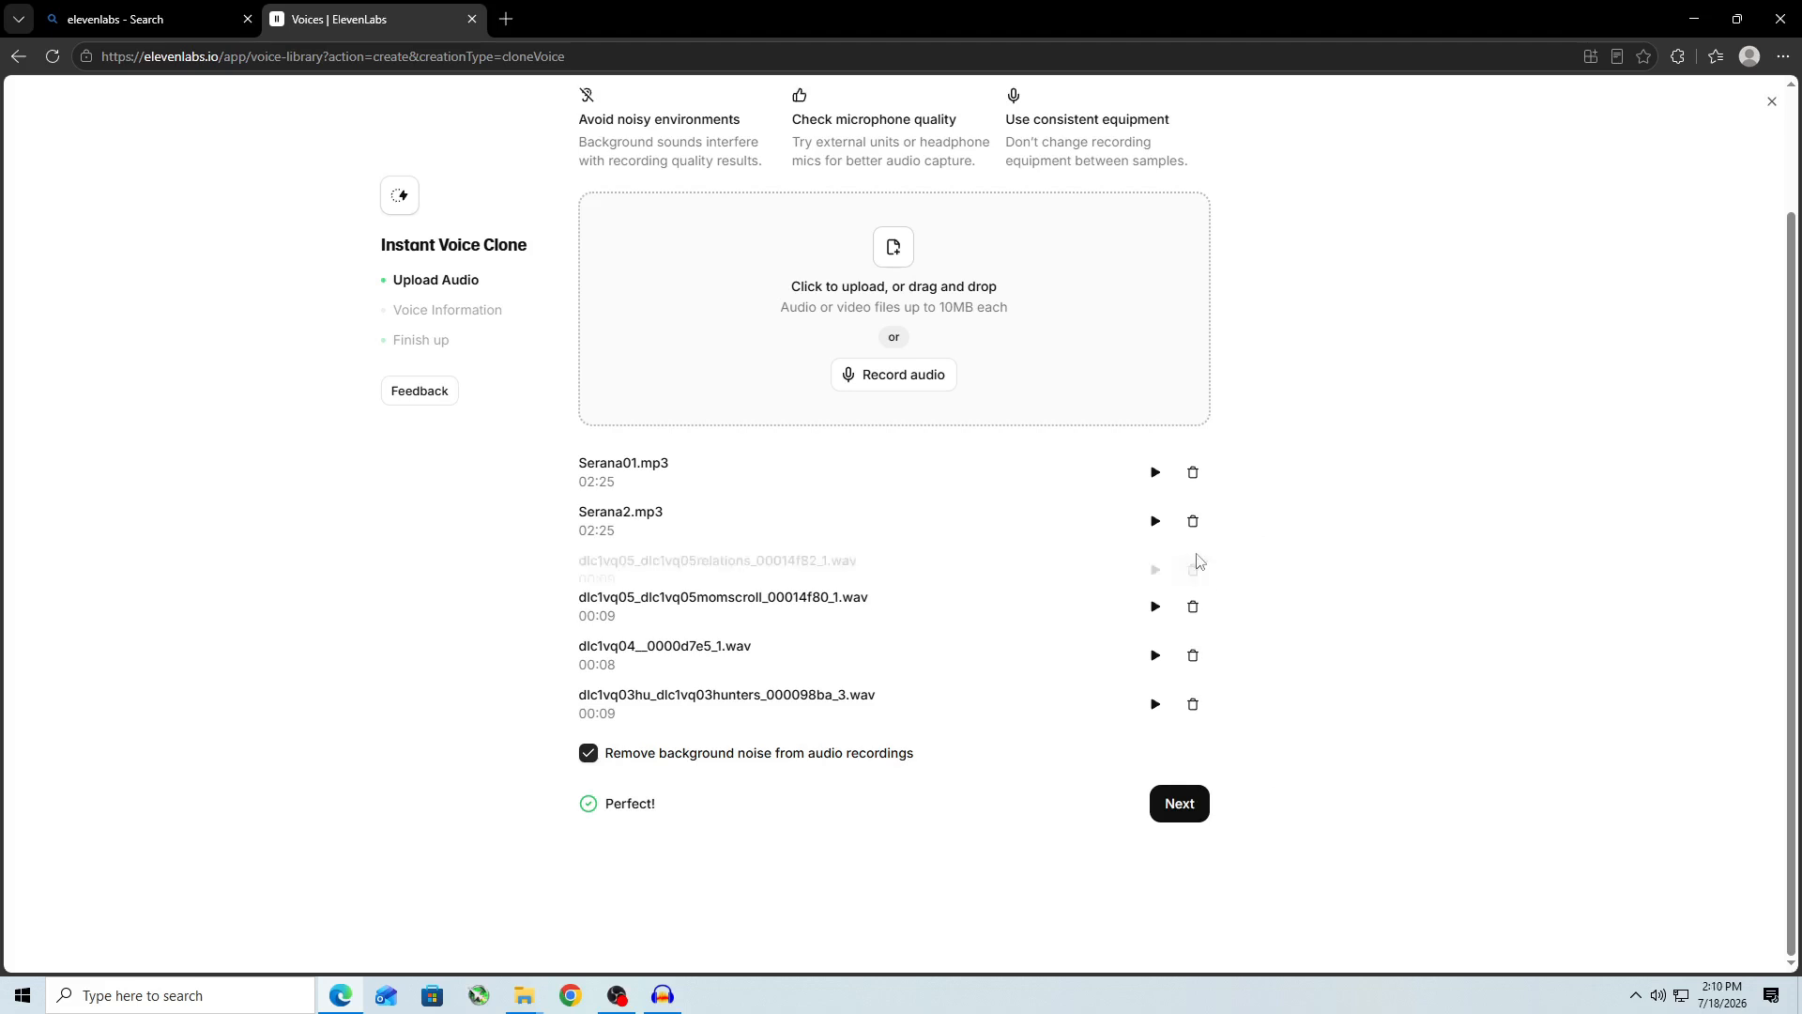
Step: Remove the three remaining WAV samples and Serana2.mp3 from the Instant Voice Clone upload list
{"action": "left_click", "coordinate": [1193, 607]}
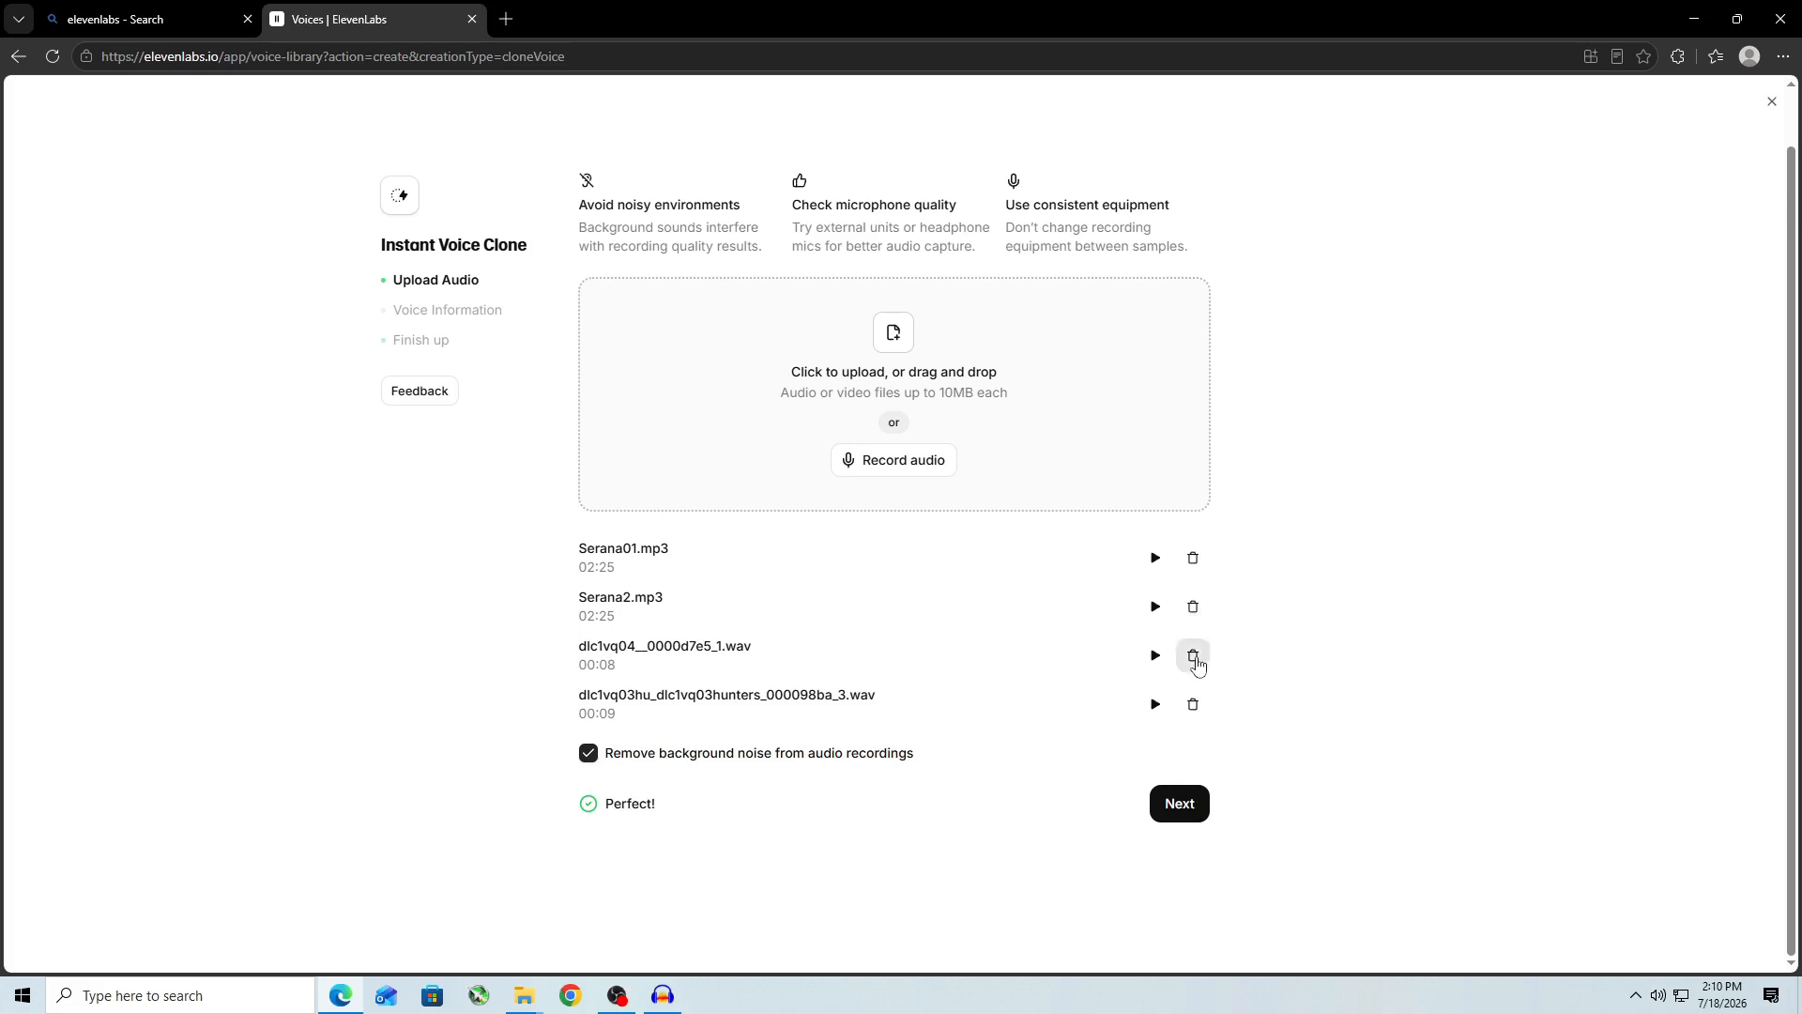
{"action": "left_click", "coordinate": [1194, 655]}
{"action": "left_click", "coordinate": [1193, 704]}
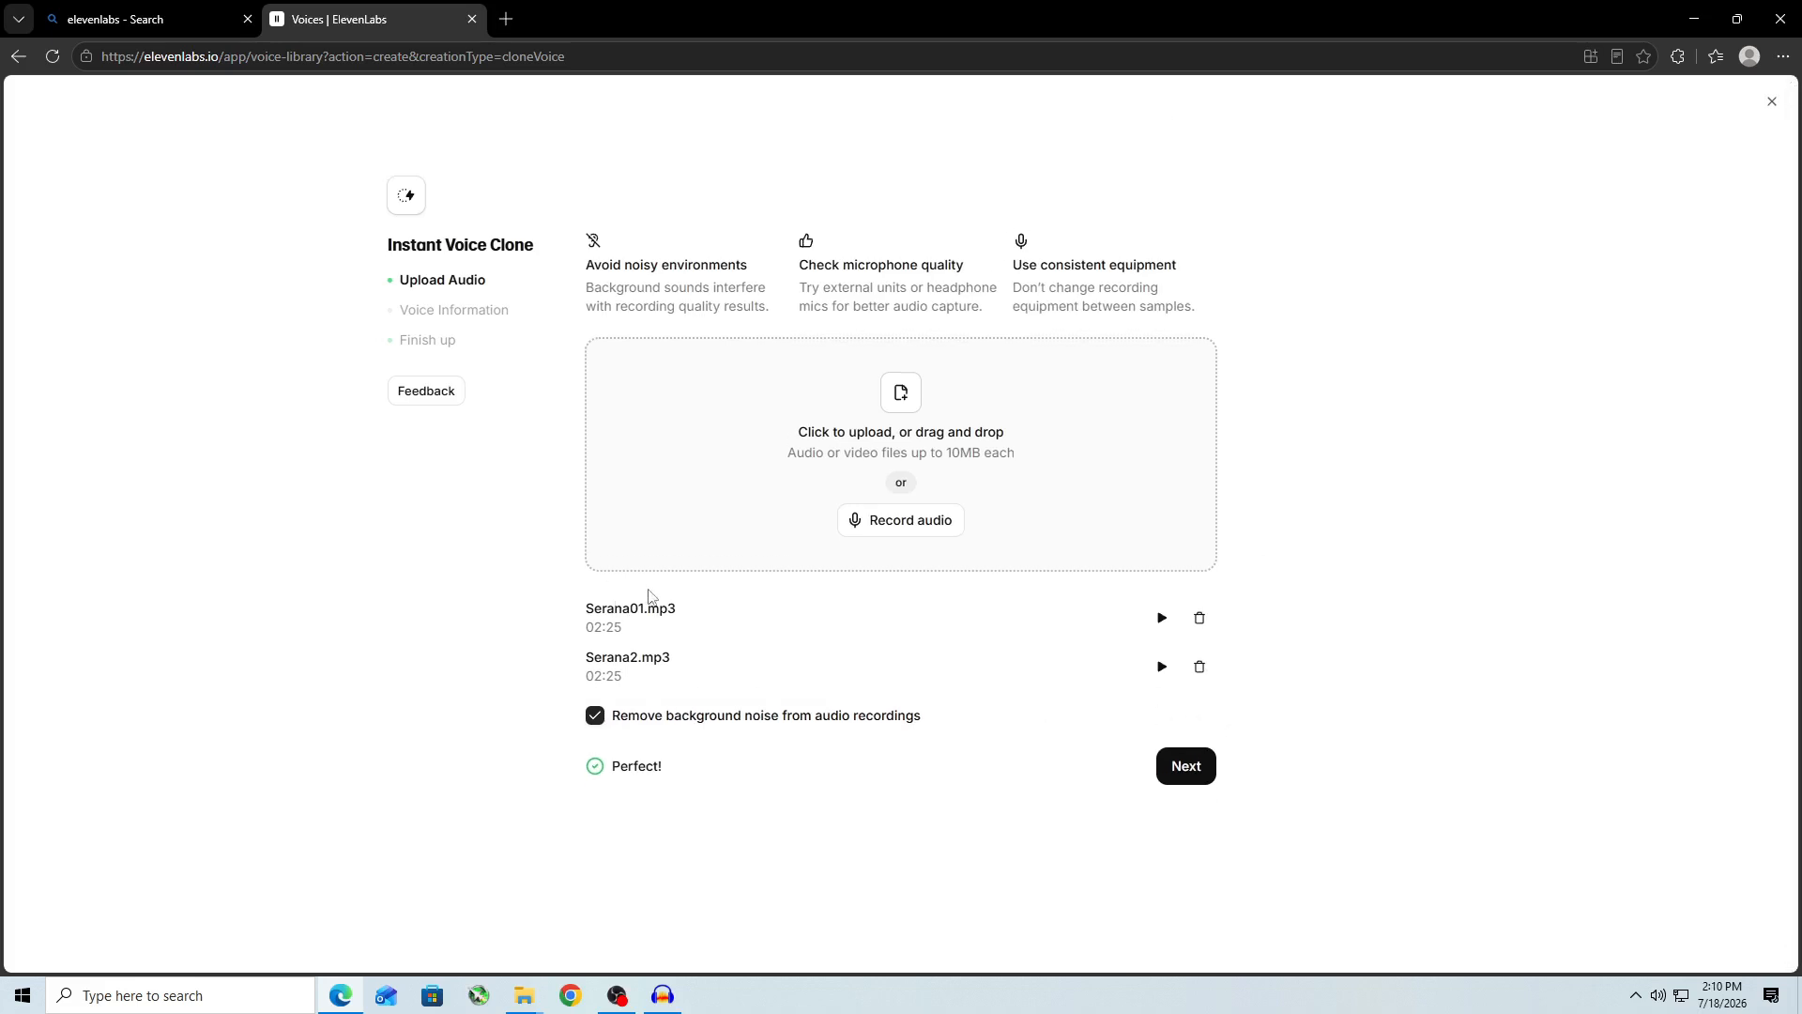
{"action": "left_click", "coordinate": [1189, 766]}
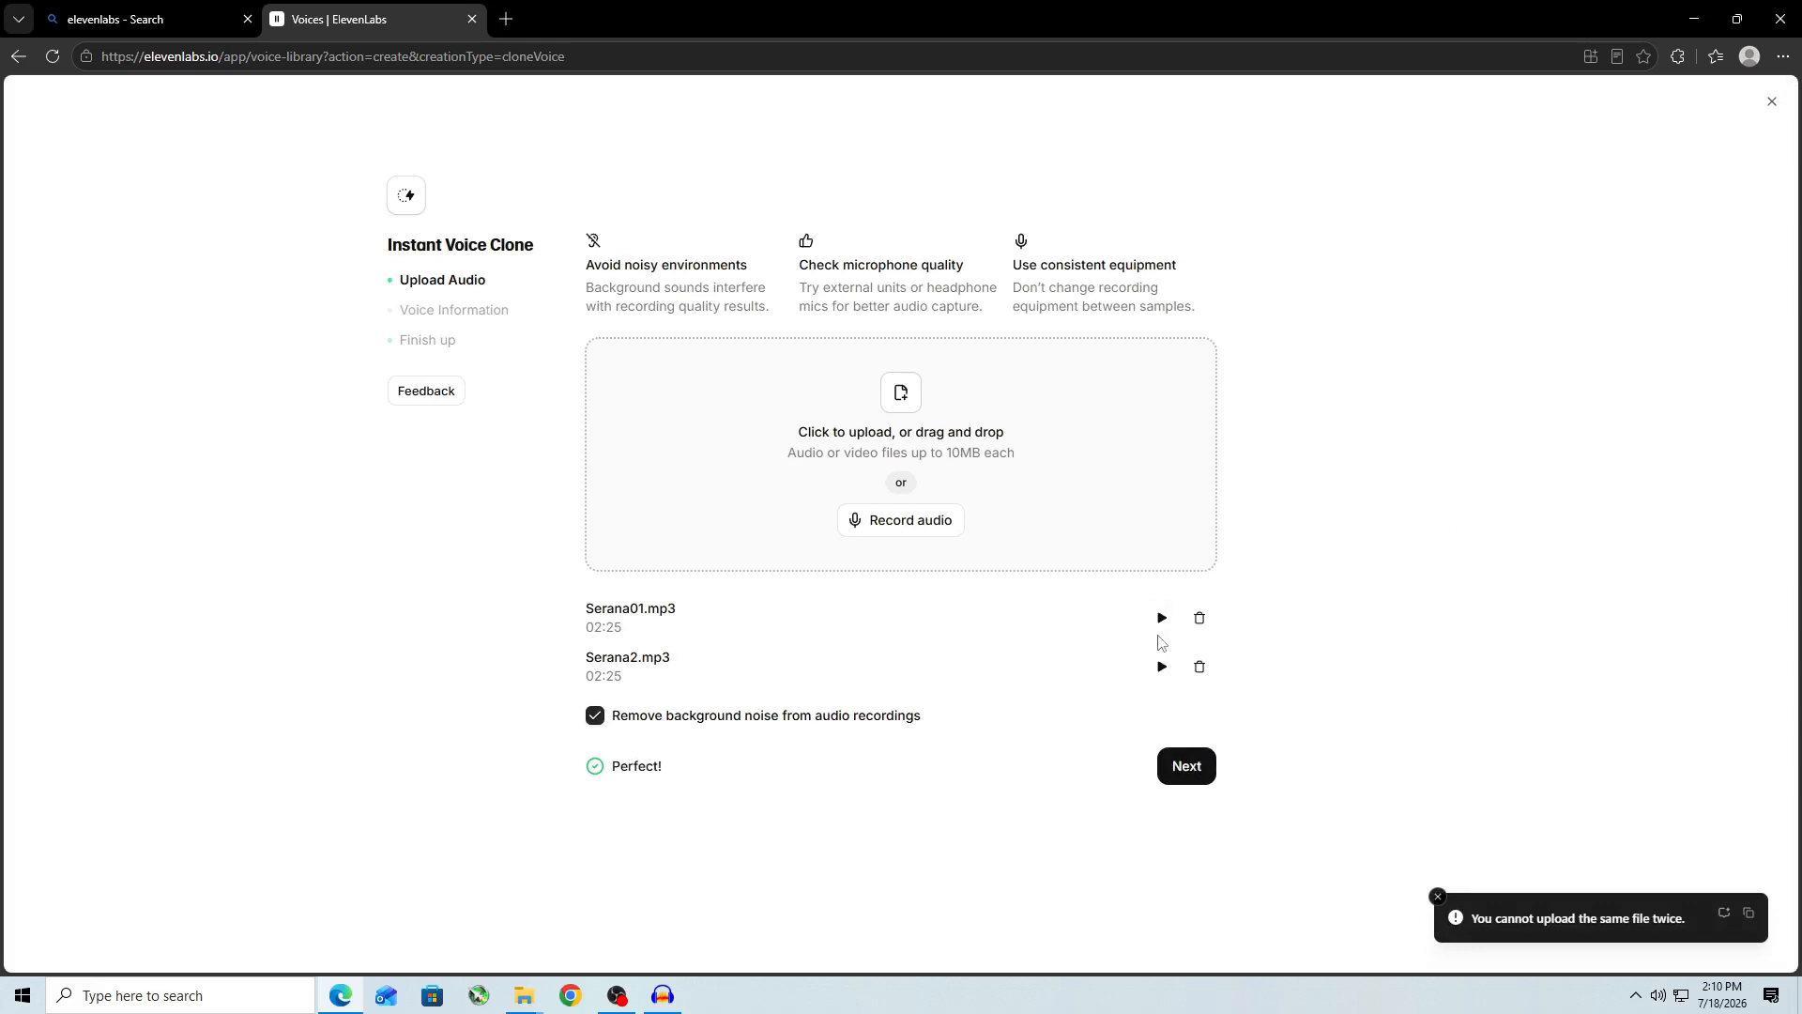
{"action": "left_click", "coordinate": [1199, 668]}
Step: Add the eight largest WAV files from the dlc1seranavoice folder to the voice clone upload and continue to the voice information
{"action": "mouse_move", "coordinate": [528, 1002]}
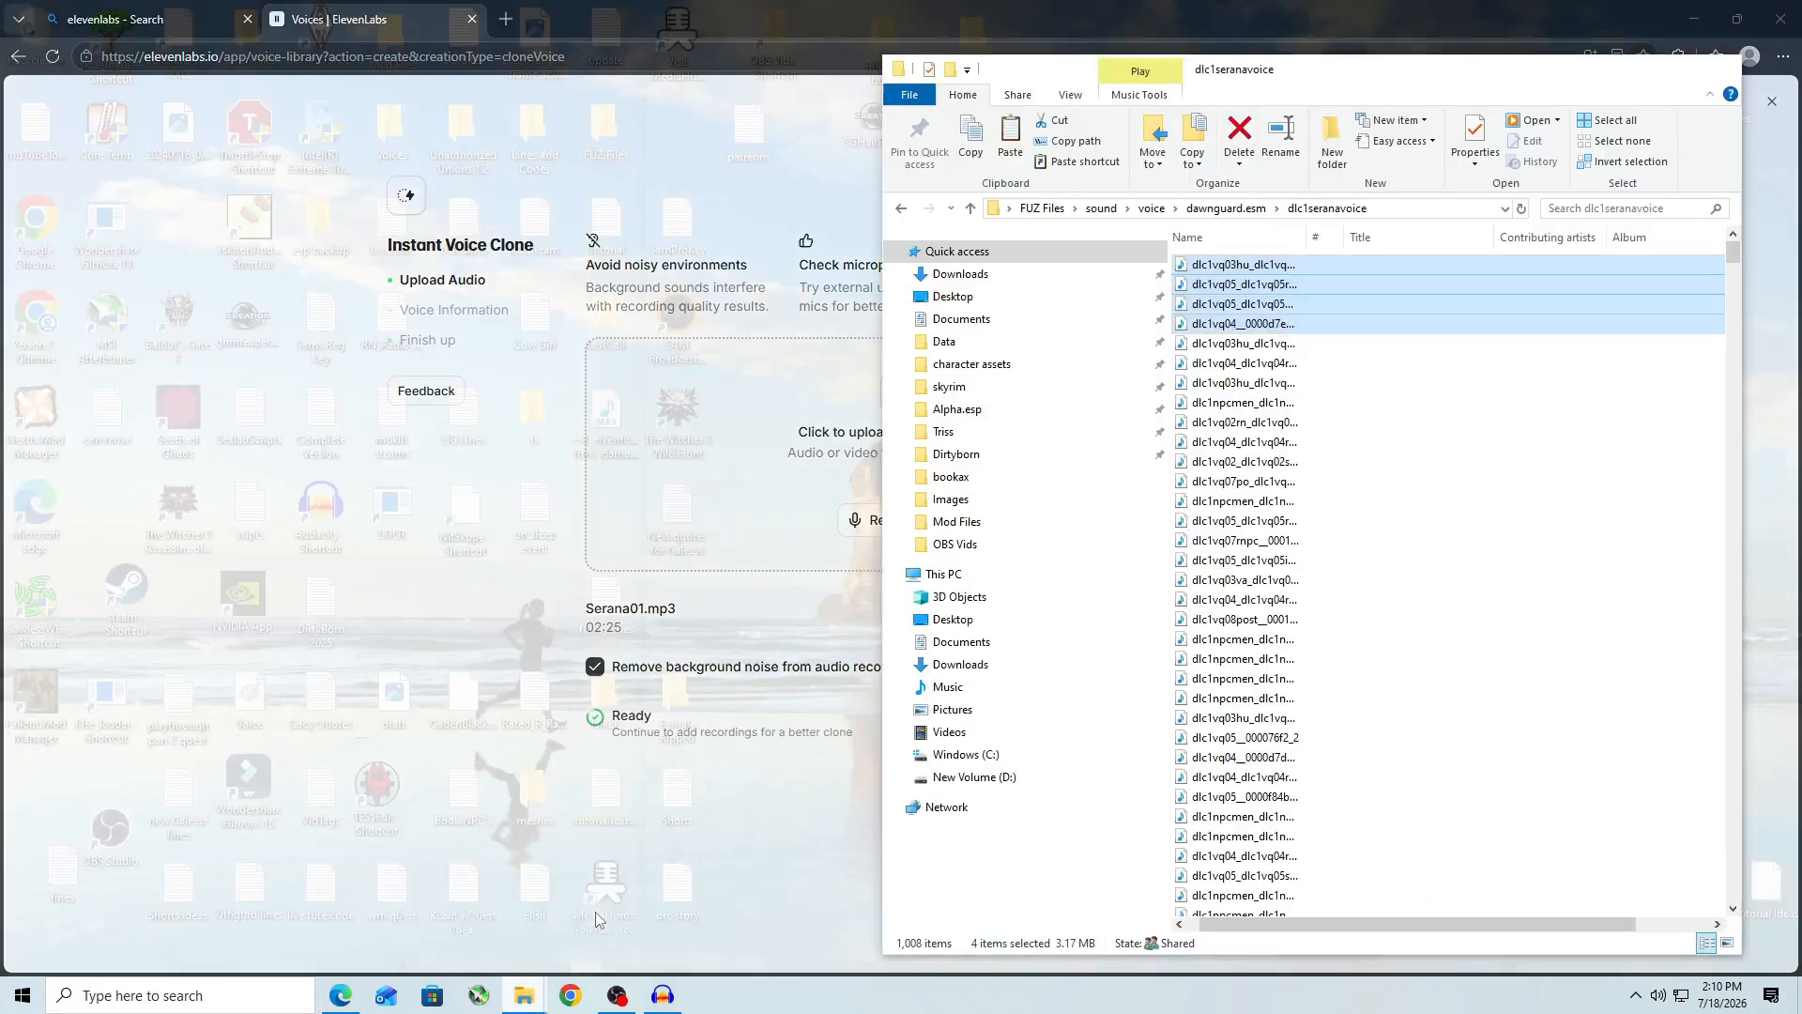
{"action": "left_click", "coordinate": [601, 915]}
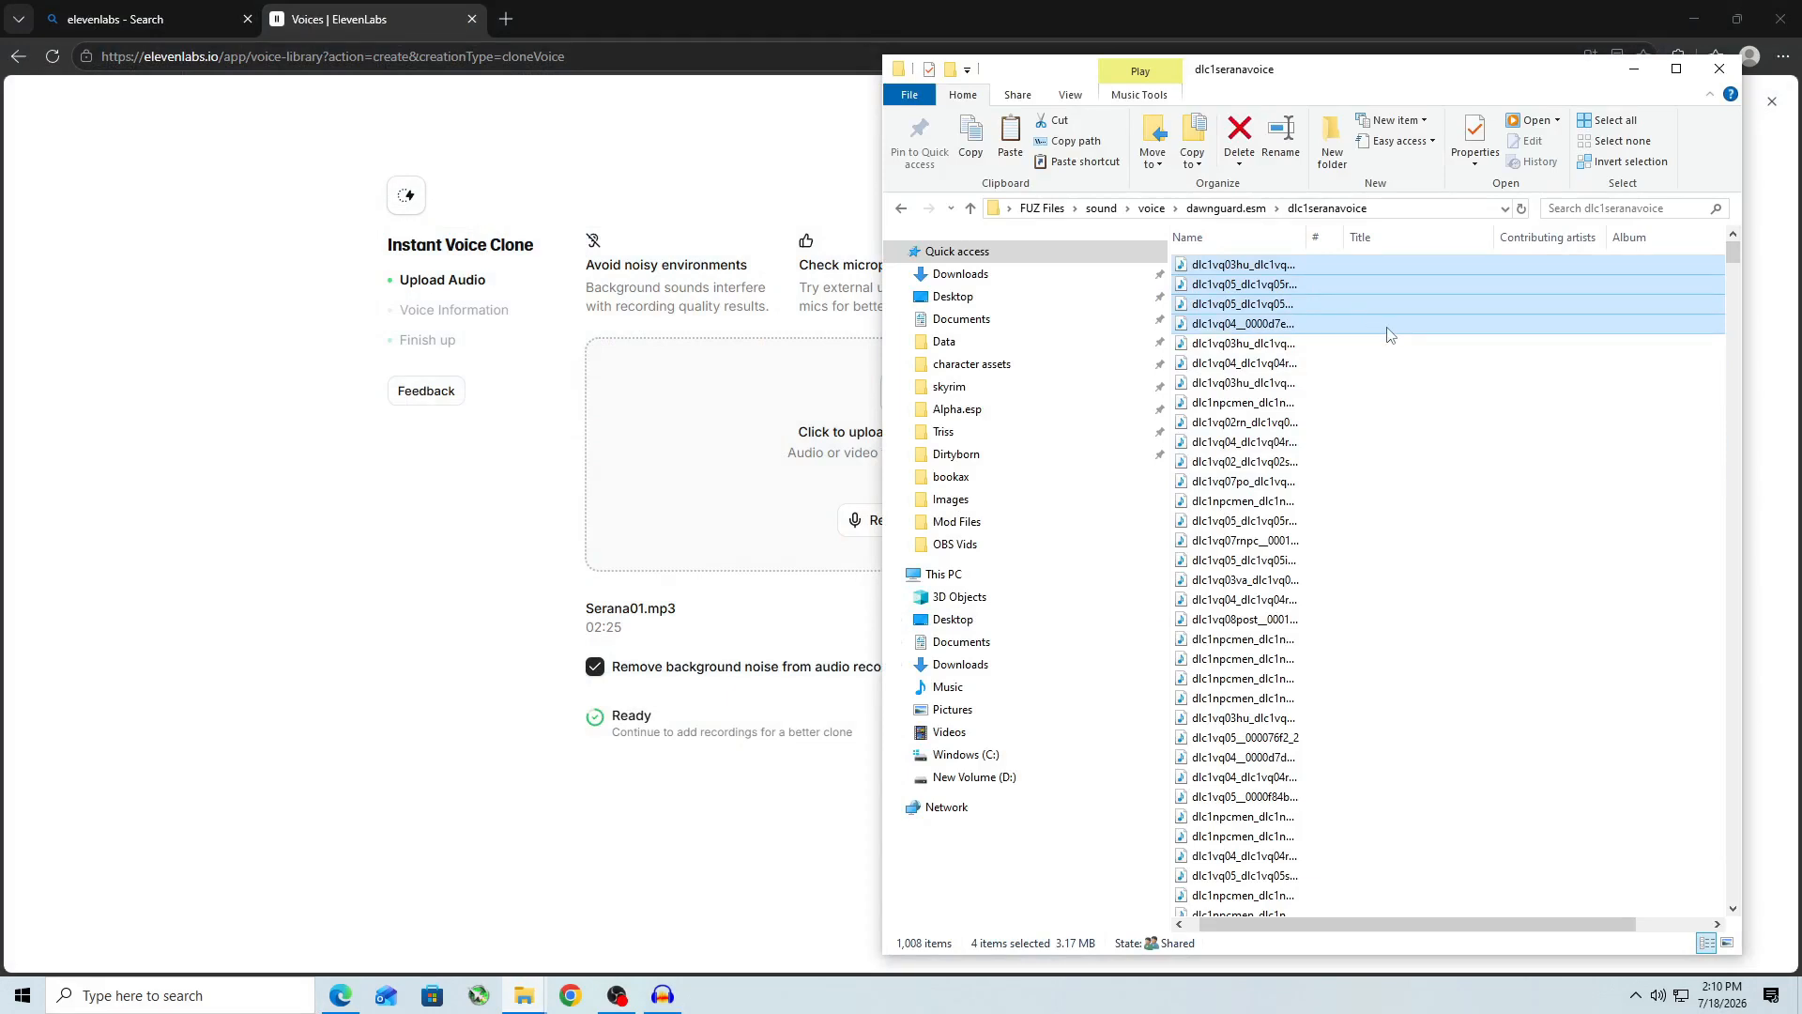
{"action": "left_click", "coordinate": [1311, 394], "text": "shift"}
{"action": "left_click_drag", "start_coordinate": [1361, 331], "coordinate": [745, 483]}
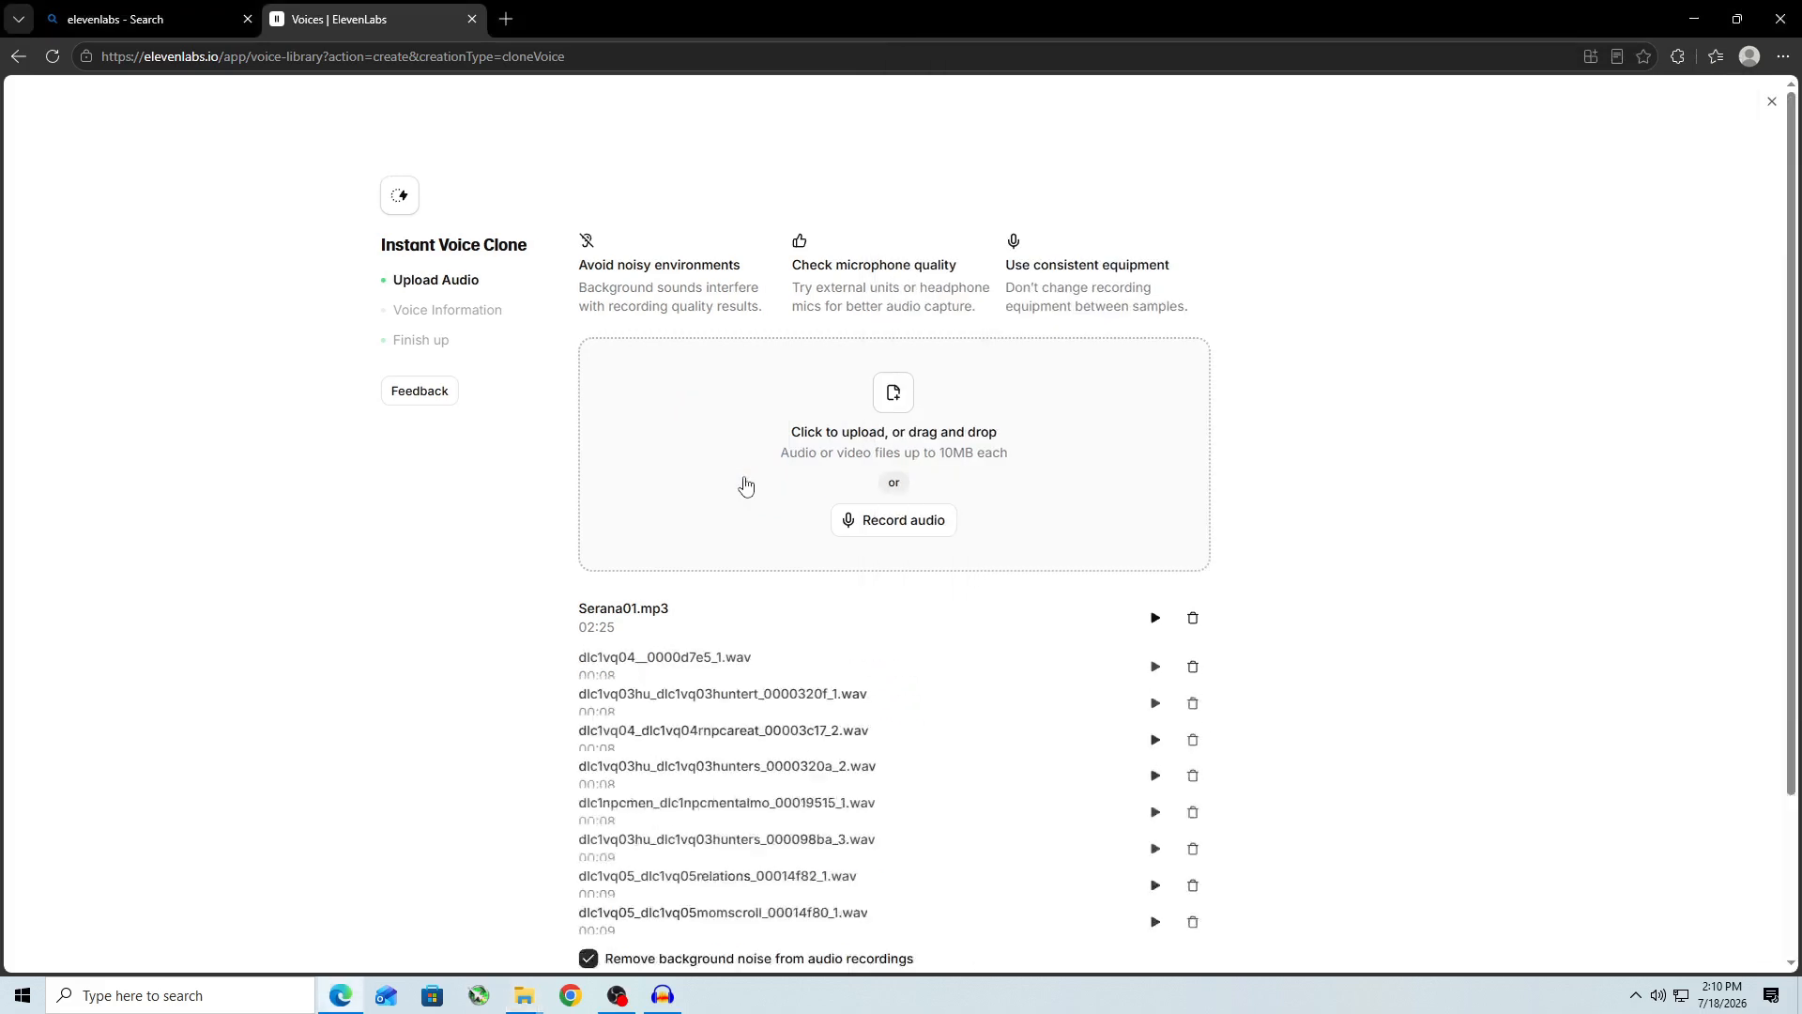
{"action": "scroll", "coordinate": [1450, 467], "scroll_direction": "down", "scroll_amount": 3}
{"action": "scroll", "coordinate": [1451, 469], "scroll_direction": "down", "scroll_amount": 1}
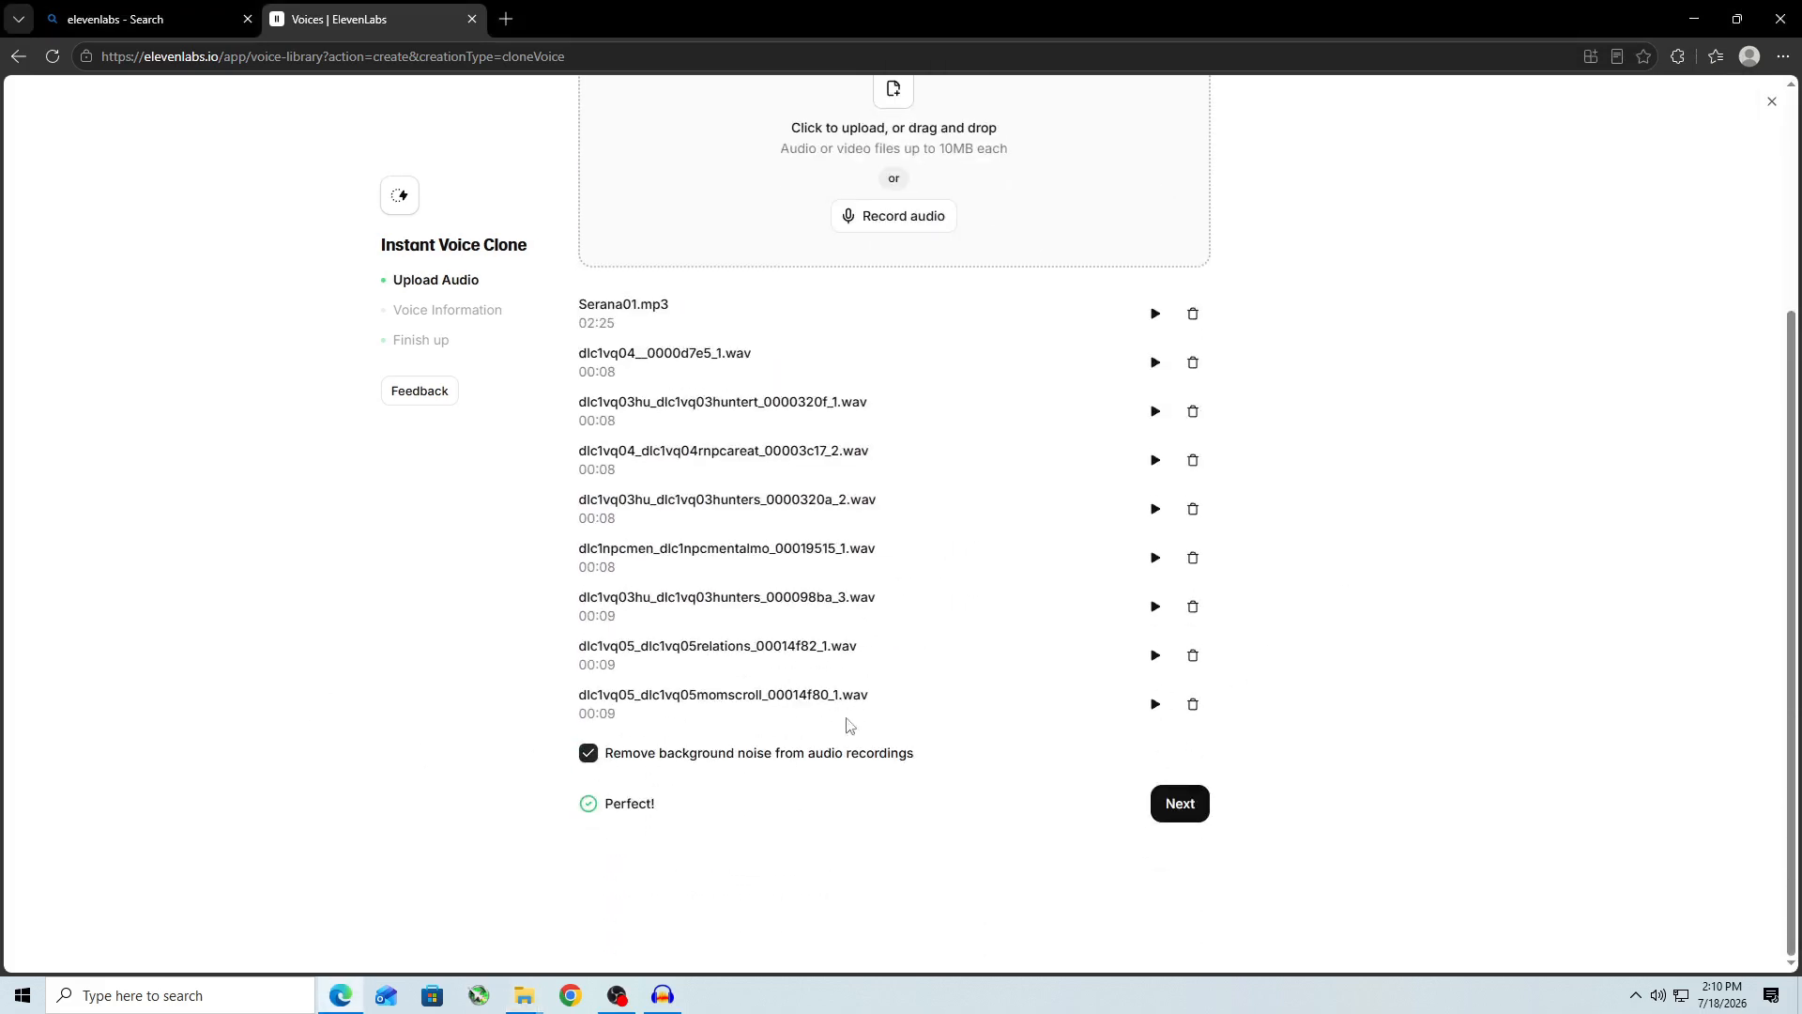
{"action": "left_click", "coordinate": [1183, 805]}
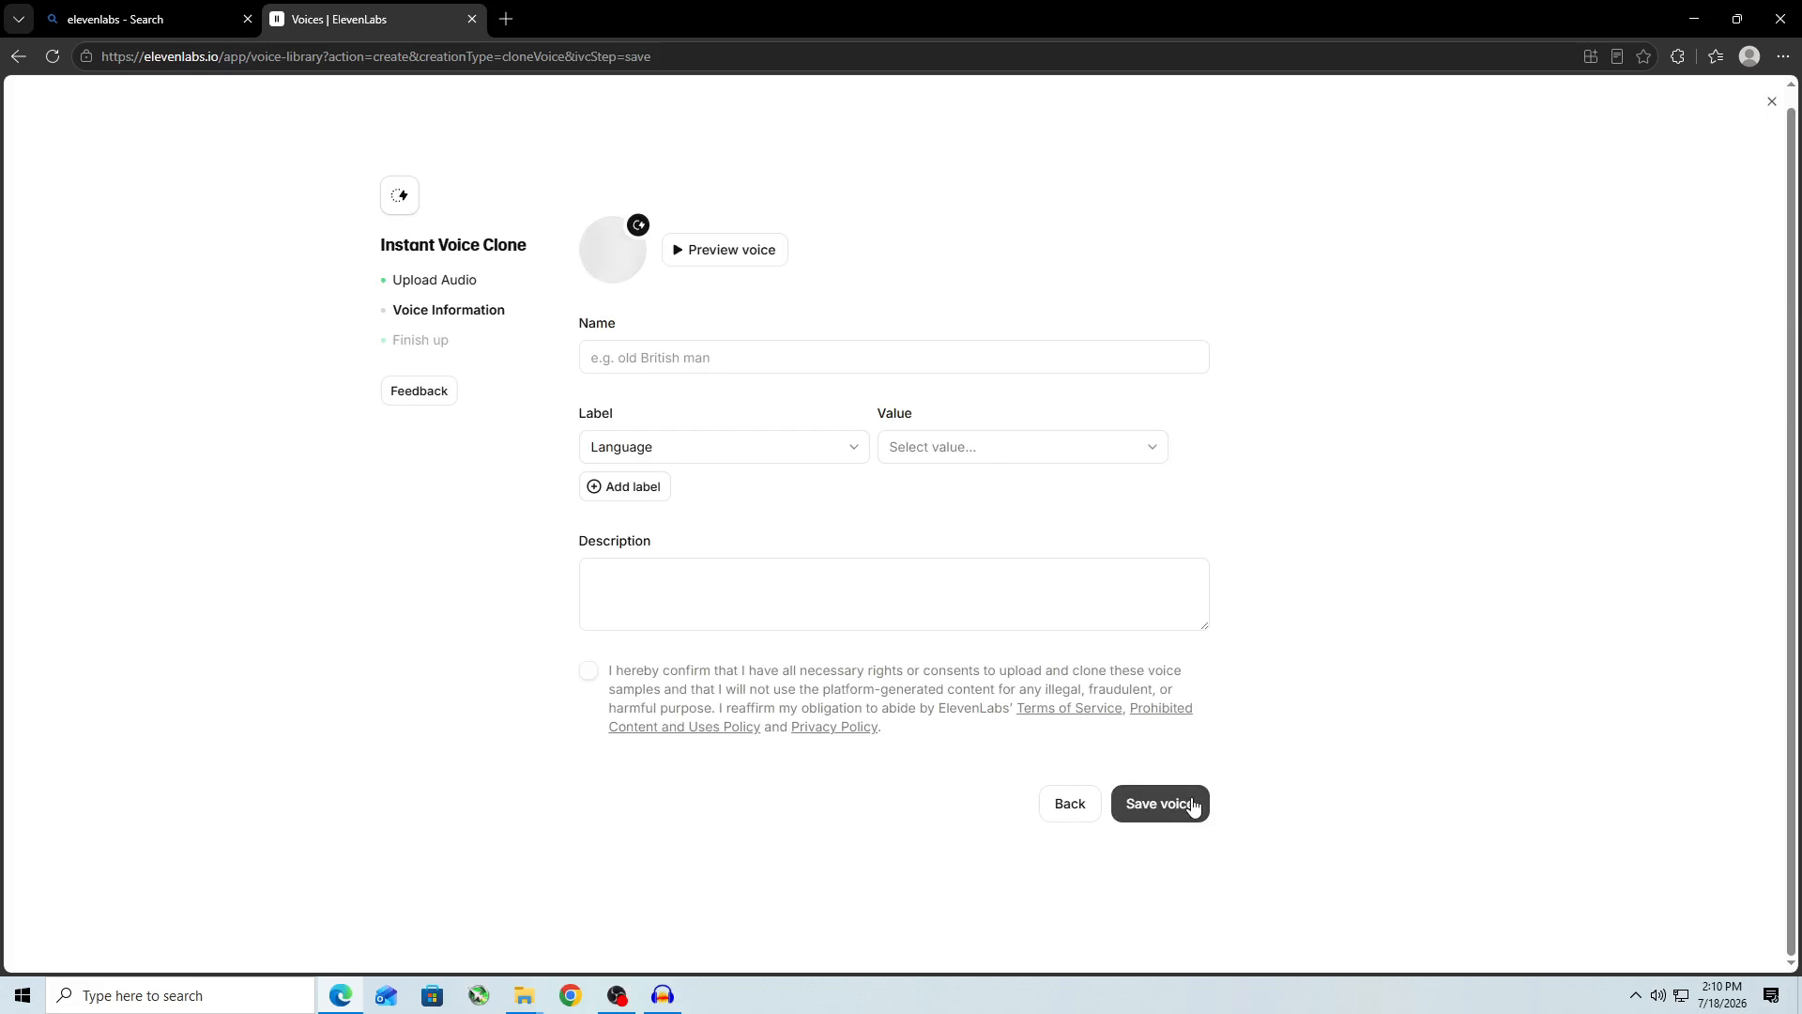
Step: Name the voice "DawnguardSerana Like", describe it as "Serana like voice", accept the rights confirmation, and try to save it
{"action": "left_click", "coordinate": [730, 352]}
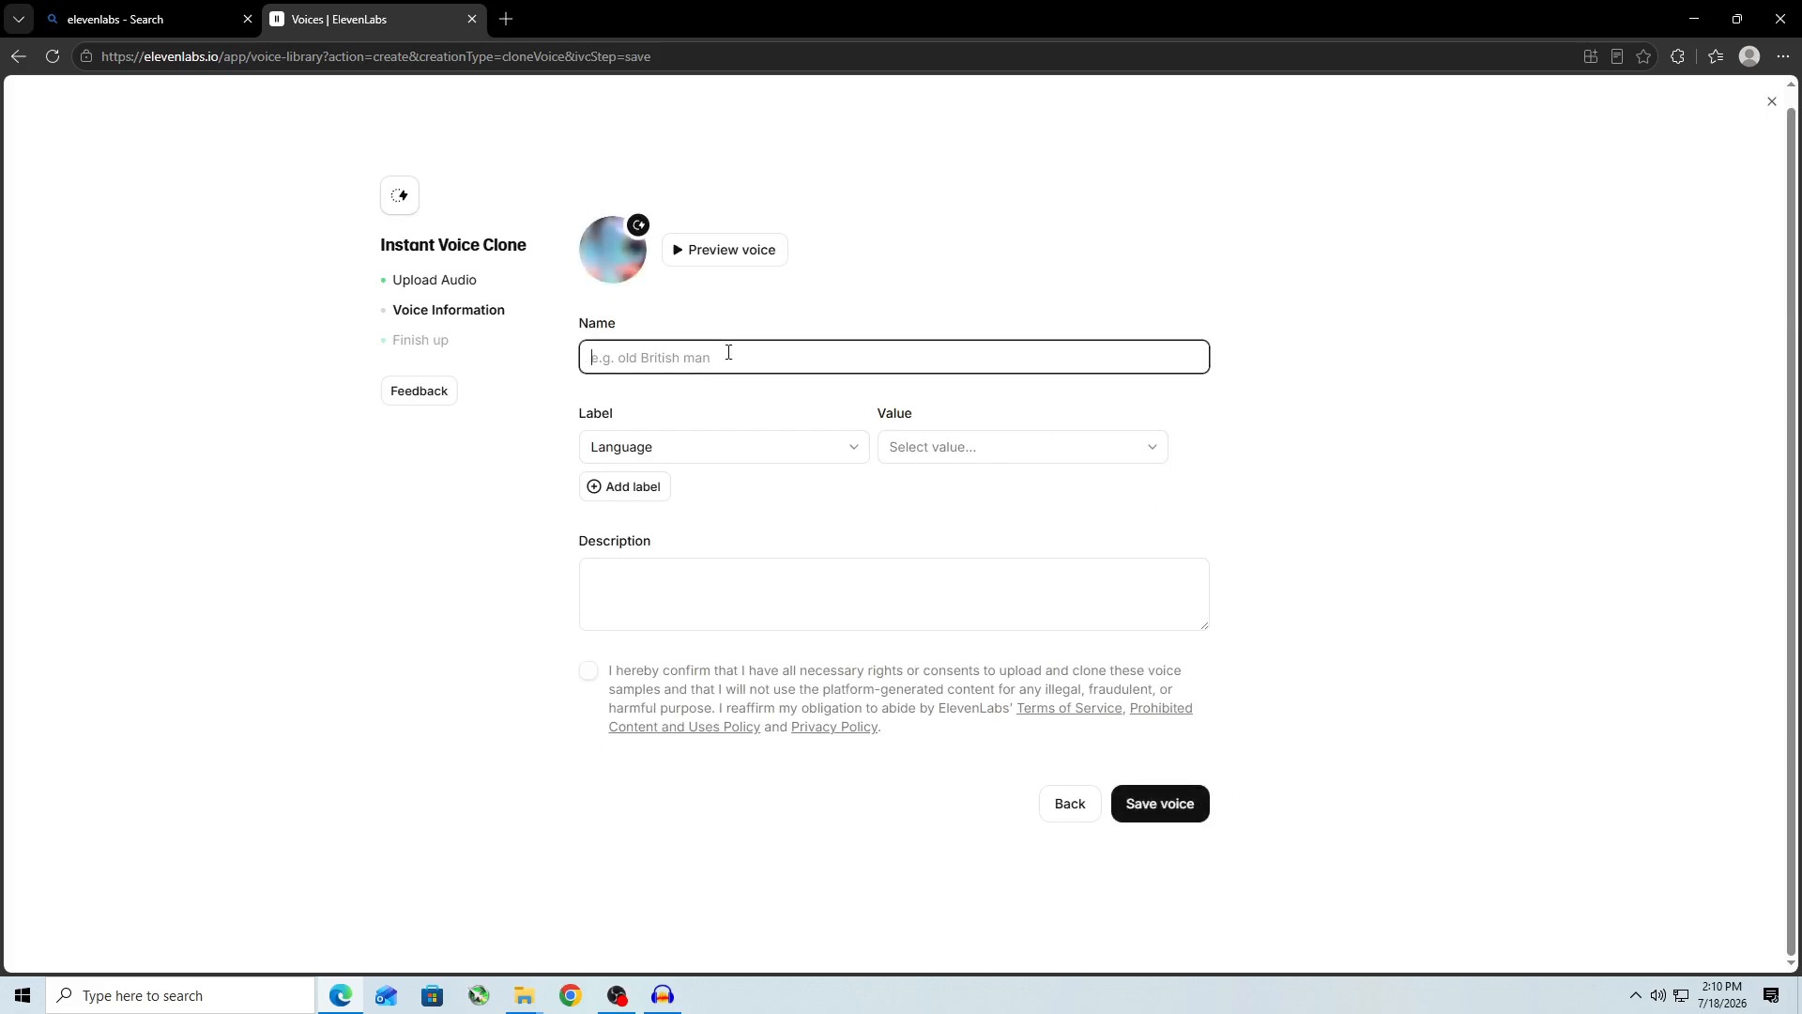
{"action": "type", "text": "DawnguardSerana Like"}
{"action": "left_click", "coordinate": [795, 590]}
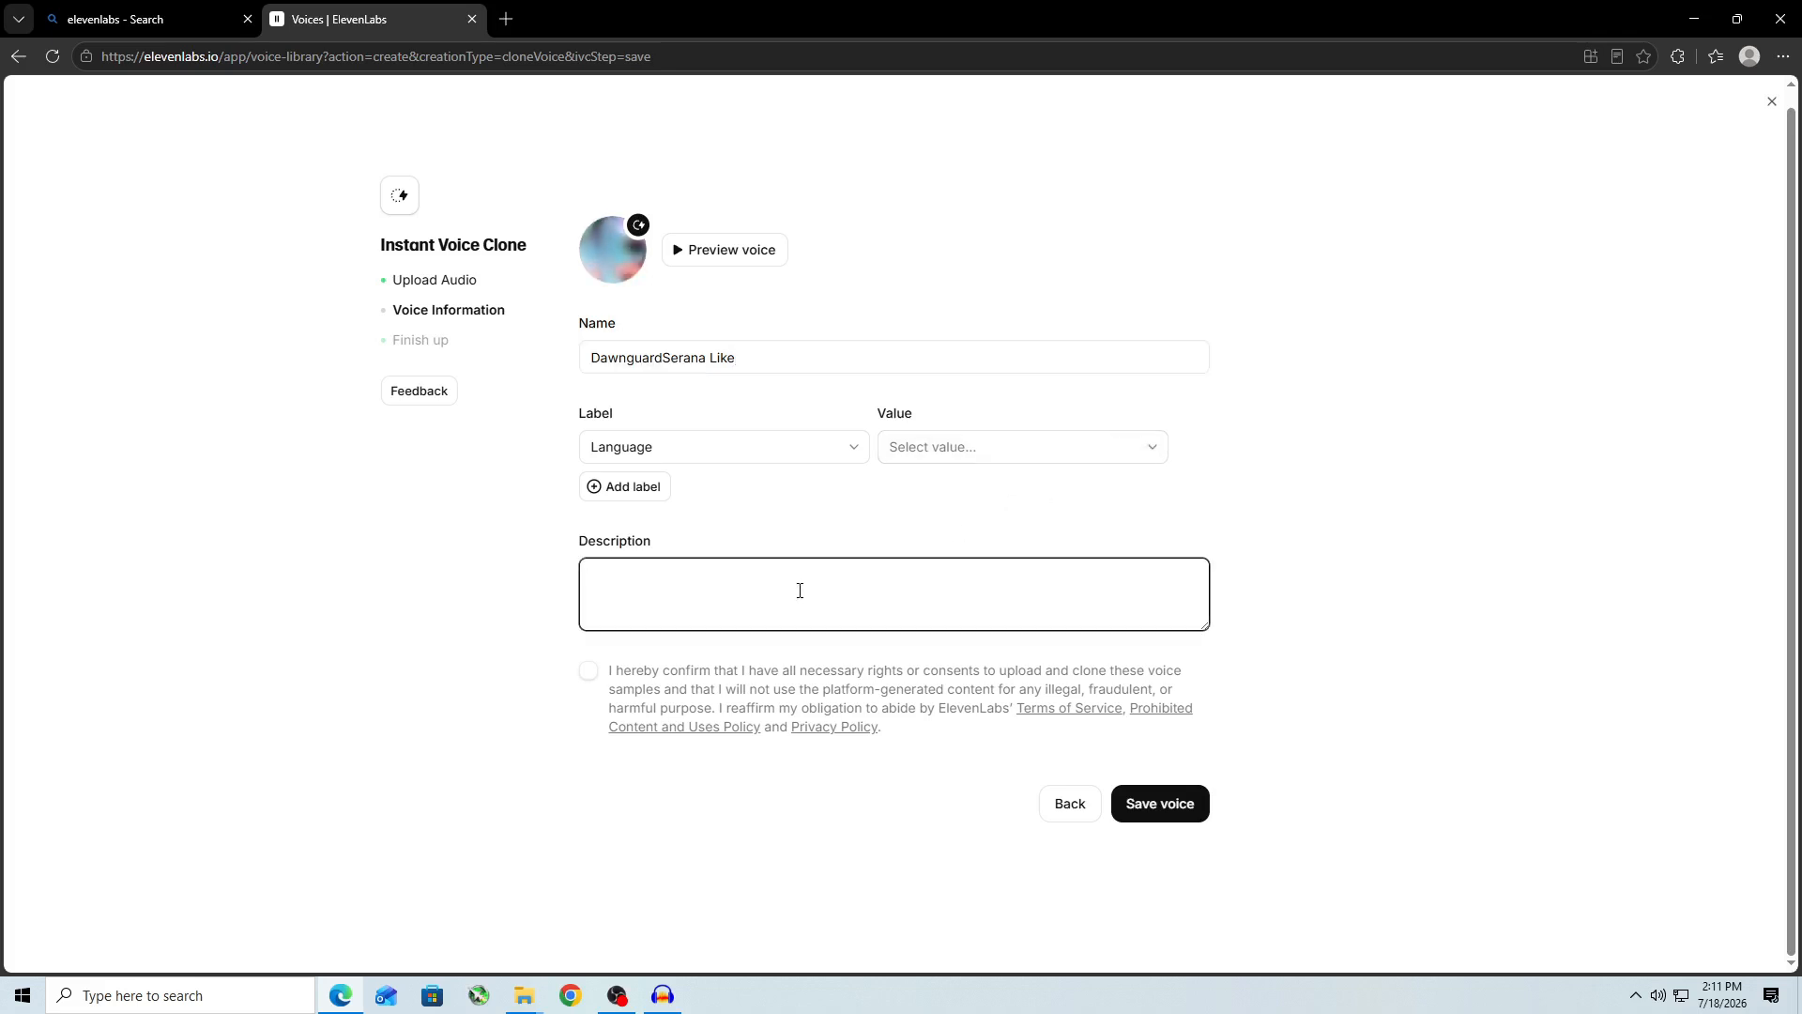
{"action": "type", "text": "Serana like voice"}
{"action": "left_click", "coordinate": [588, 672]}
{"action": "left_click", "coordinate": [588, 673]}
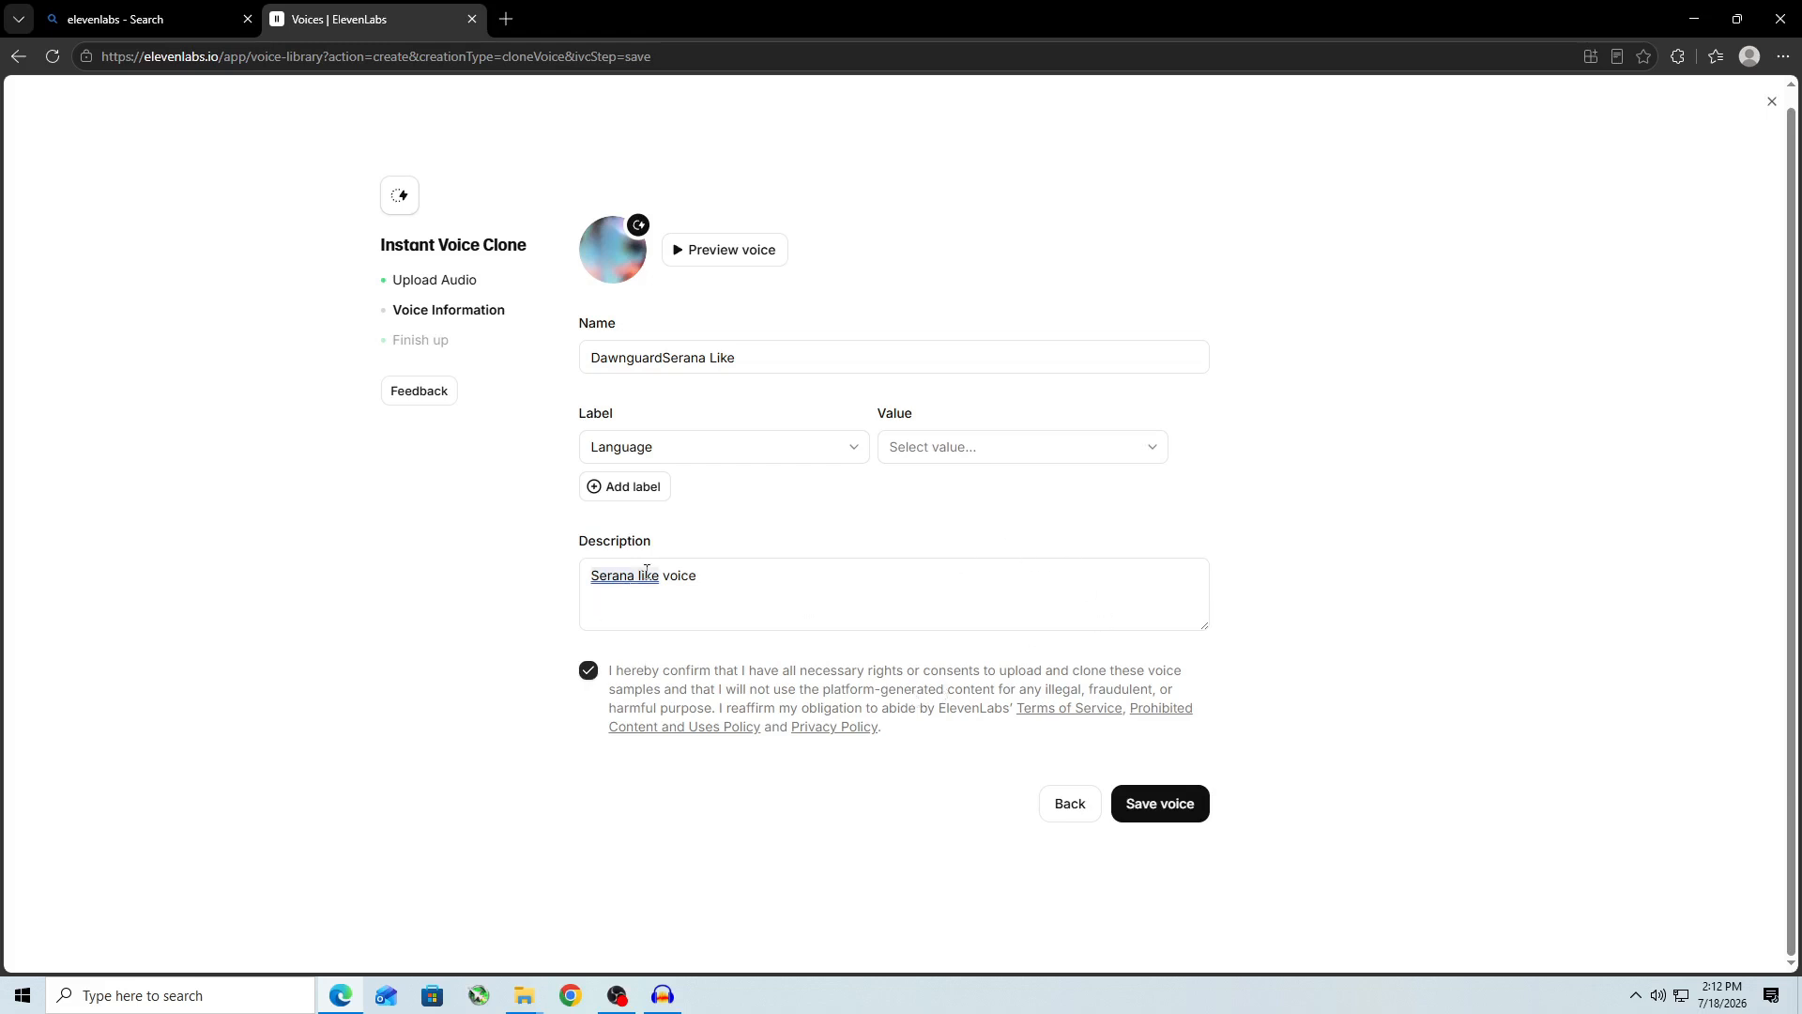
{"action": "left_click", "coordinate": [1173, 815]}
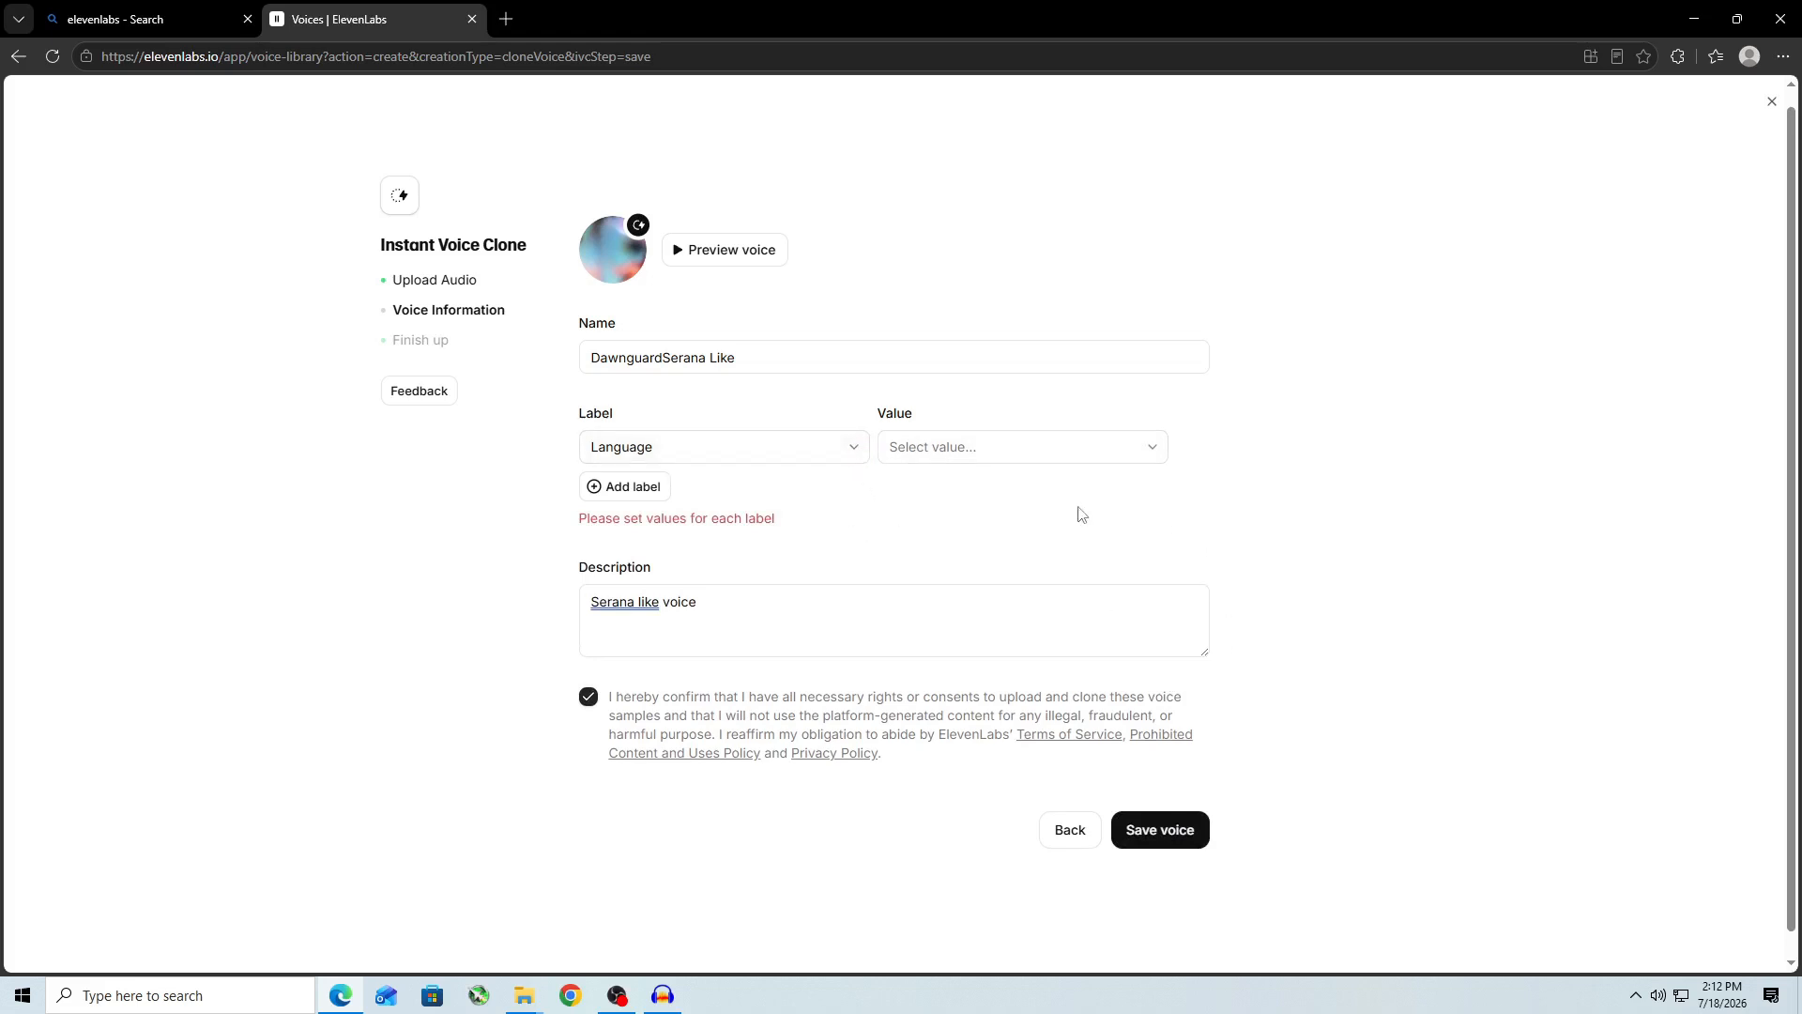
Step: Add a second label row and set the Language label's value to English
{"action": "left_click", "coordinate": [610, 500]}
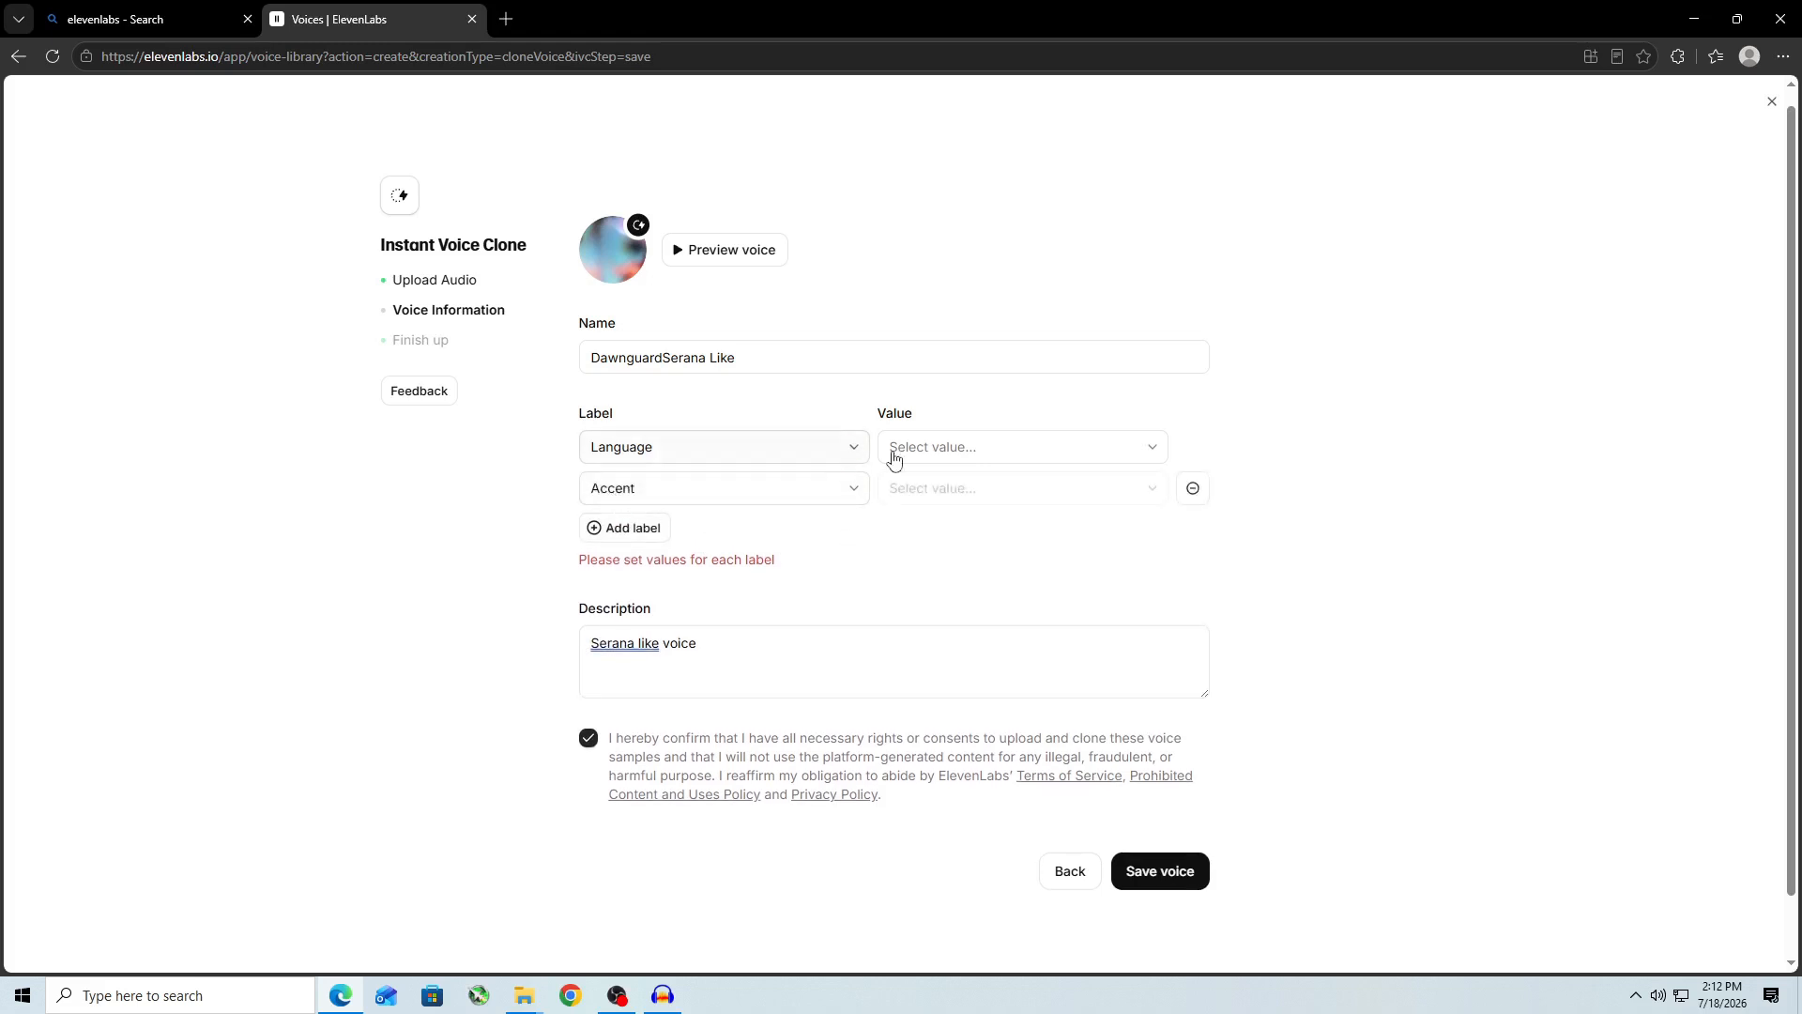
{"action": "left_click", "coordinate": [1158, 454]}
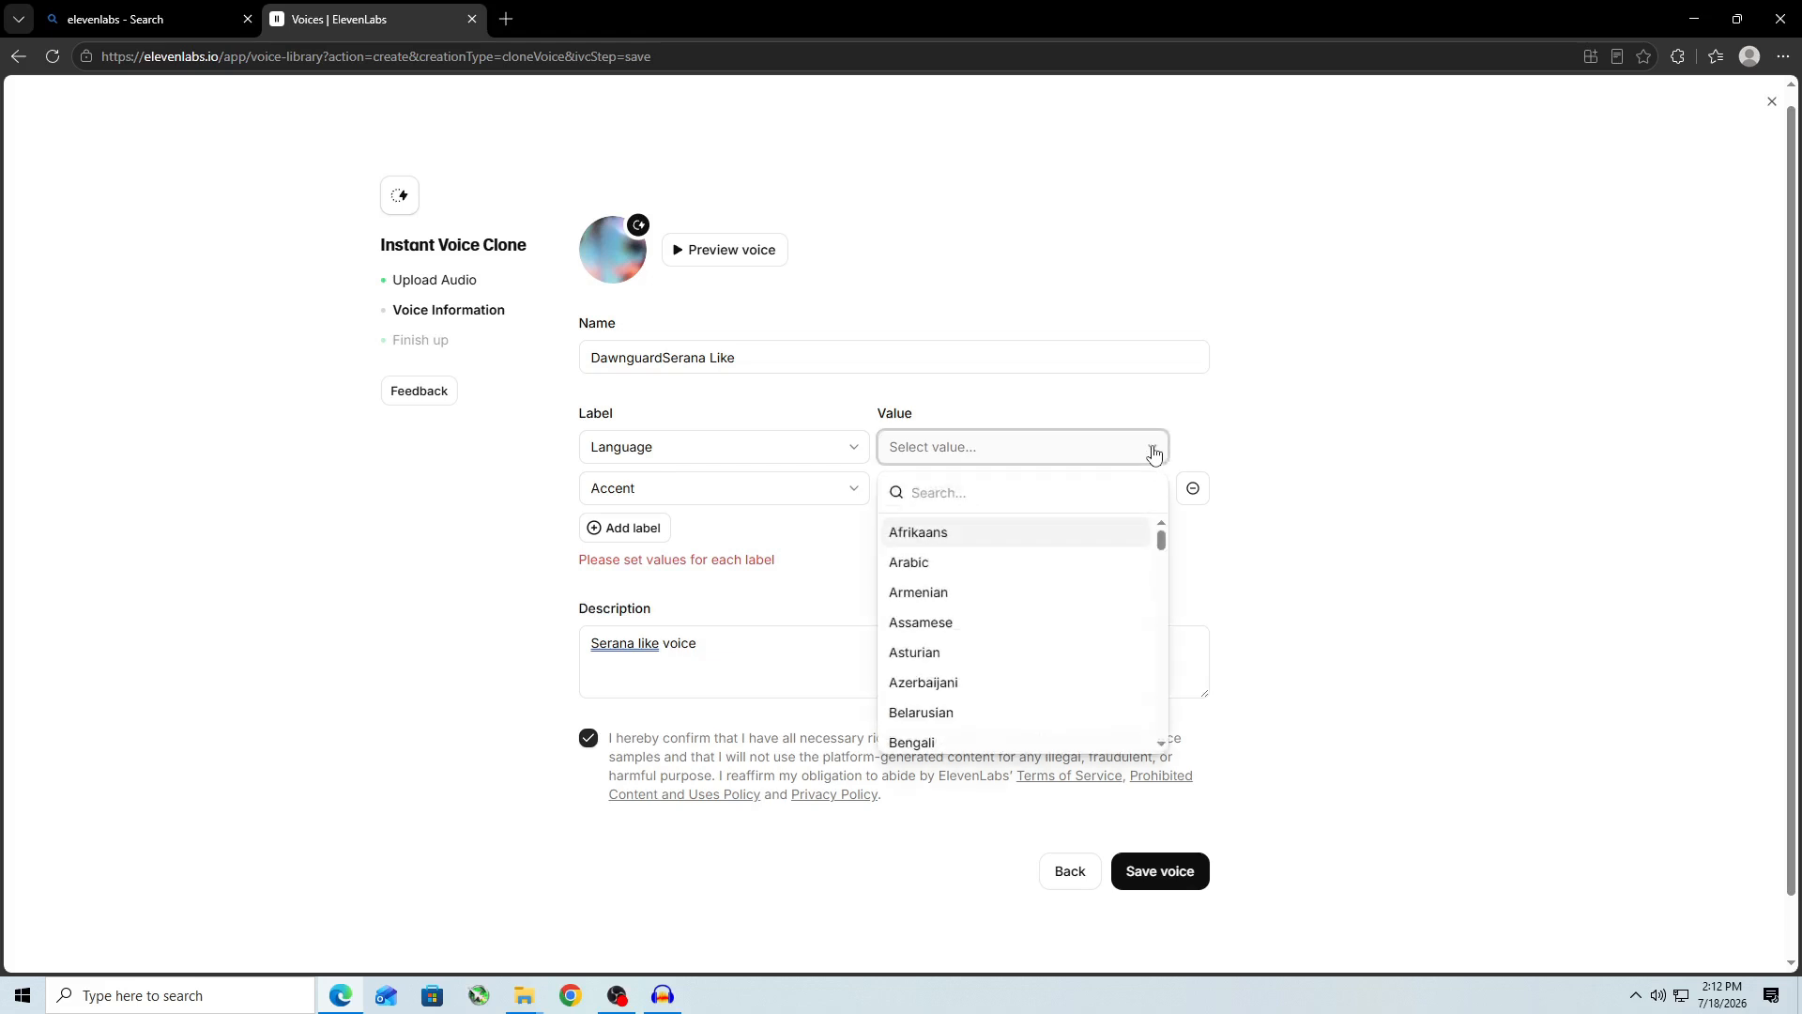
{"action": "scroll", "coordinate": [1044, 634], "scroll_direction": "down", "scroll_amount": 5}
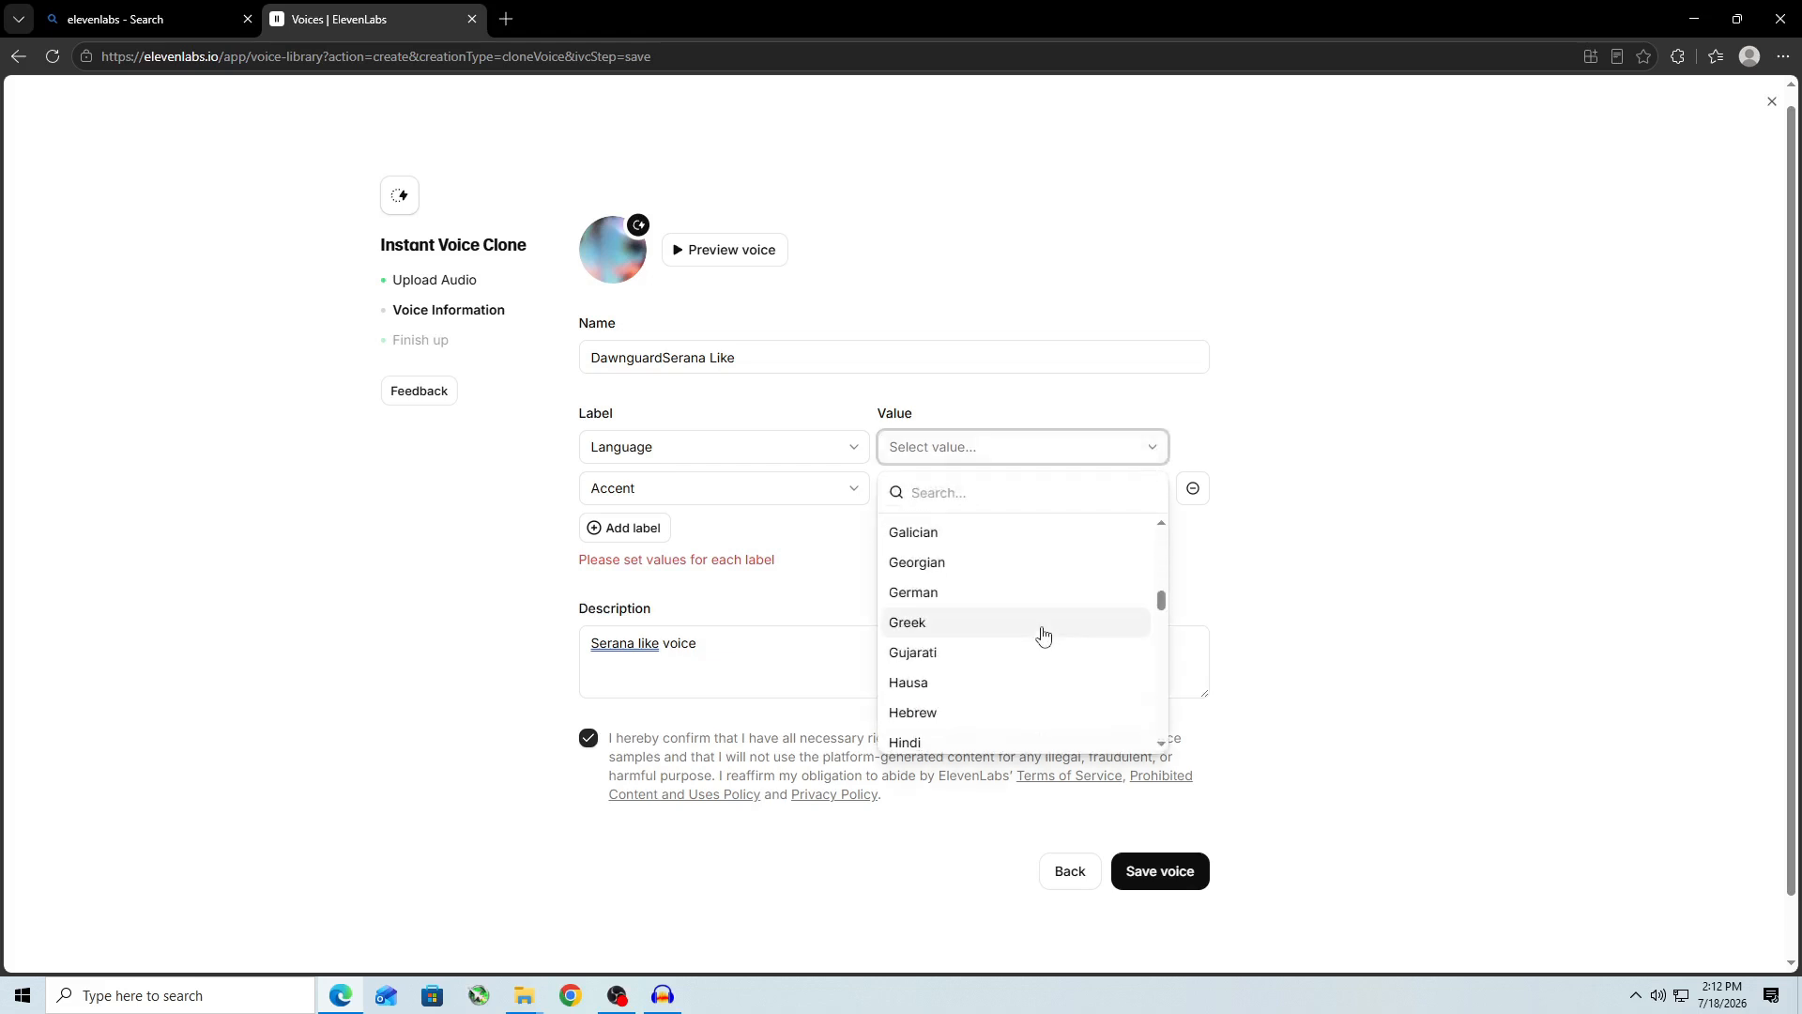
{"action": "scroll", "coordinate": [1044, 634], "scroll_direction": "down", "scroll_amount": 4}
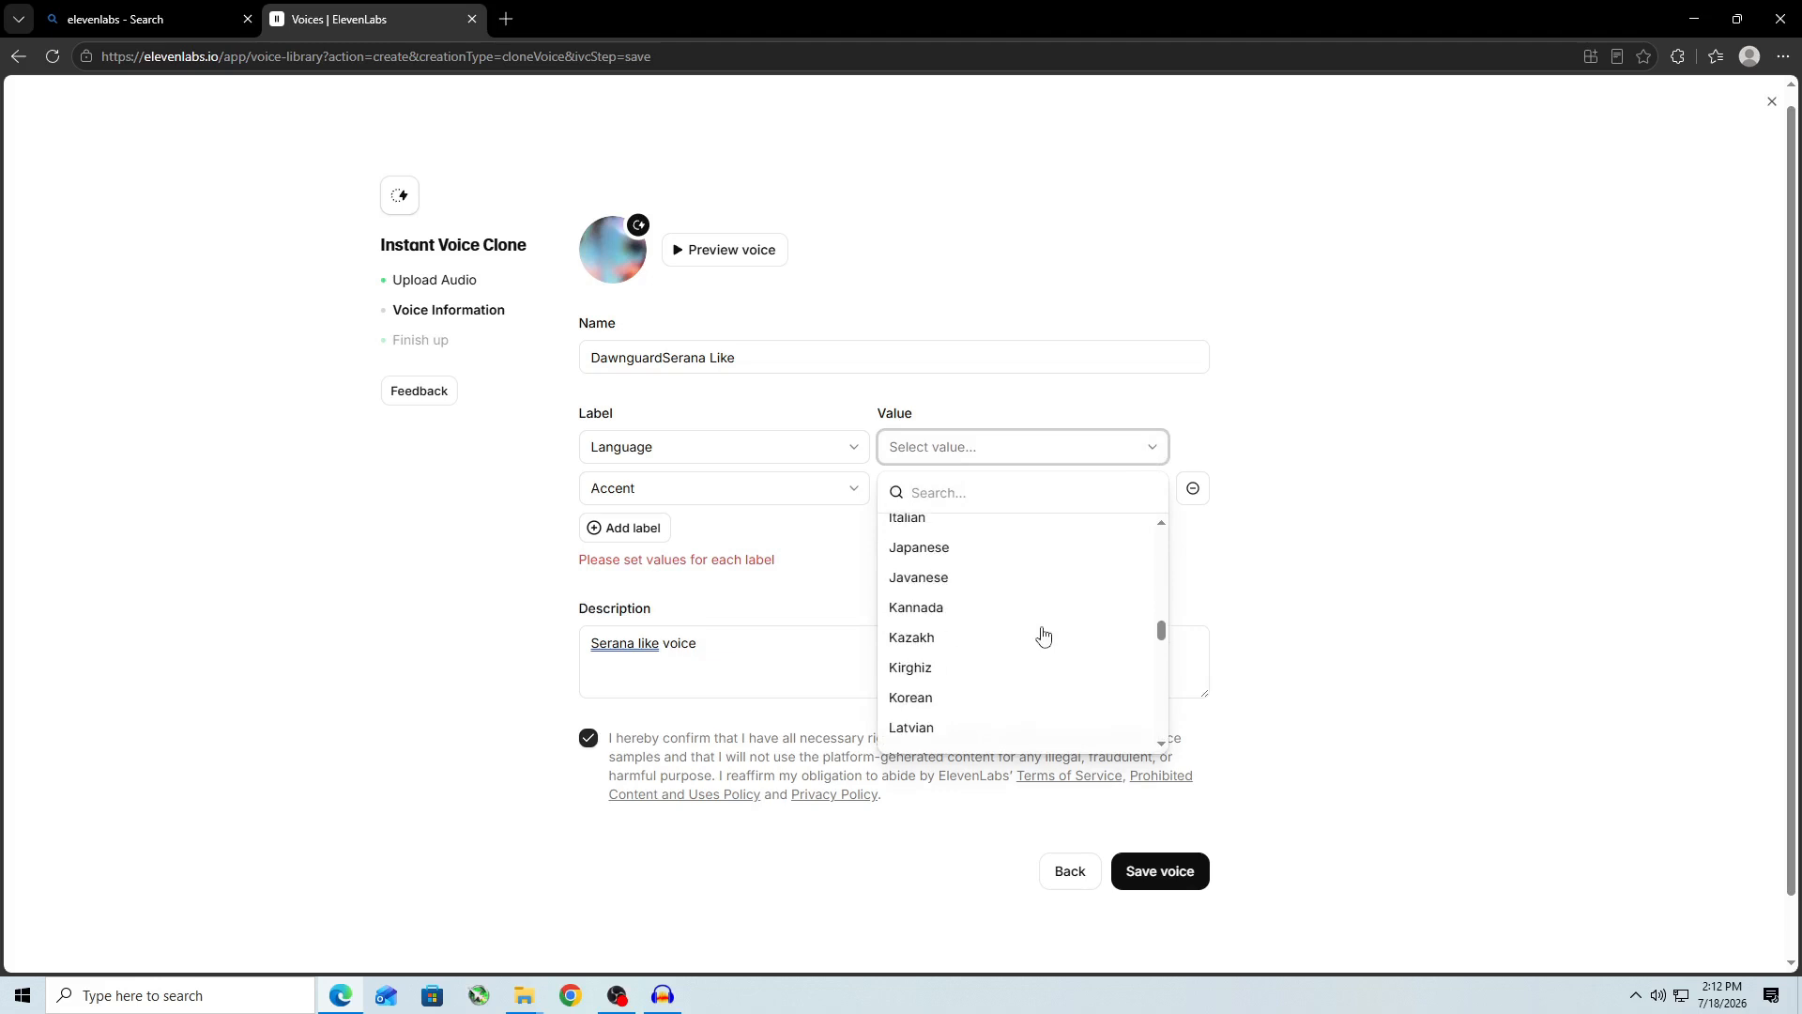
{"action": "scroll", "coordinate": [1044, 634], "scroll_direction": "up", "scroll_amount": 2}
{"action": "scroll", "coordinate": [1044, 635], "scroll_direction": "up", "scroll_amount": 5}
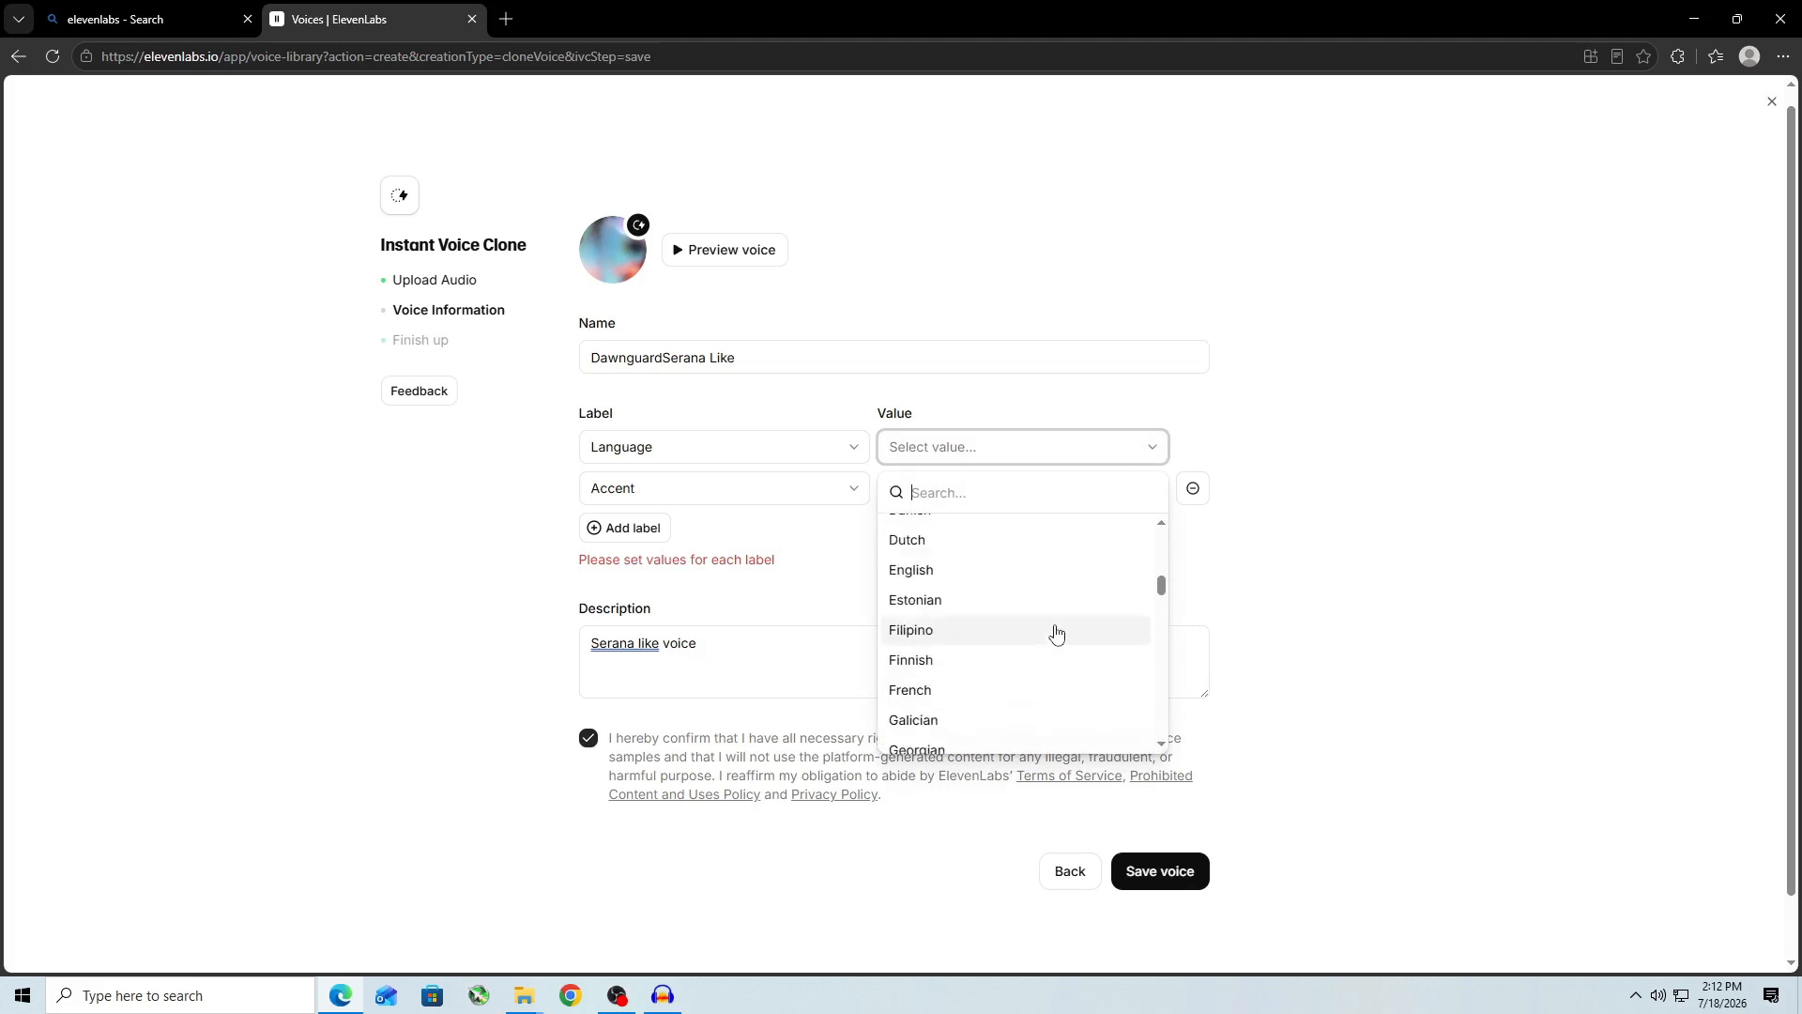
{"action": "left_click", "coordinate": [999, 572]}
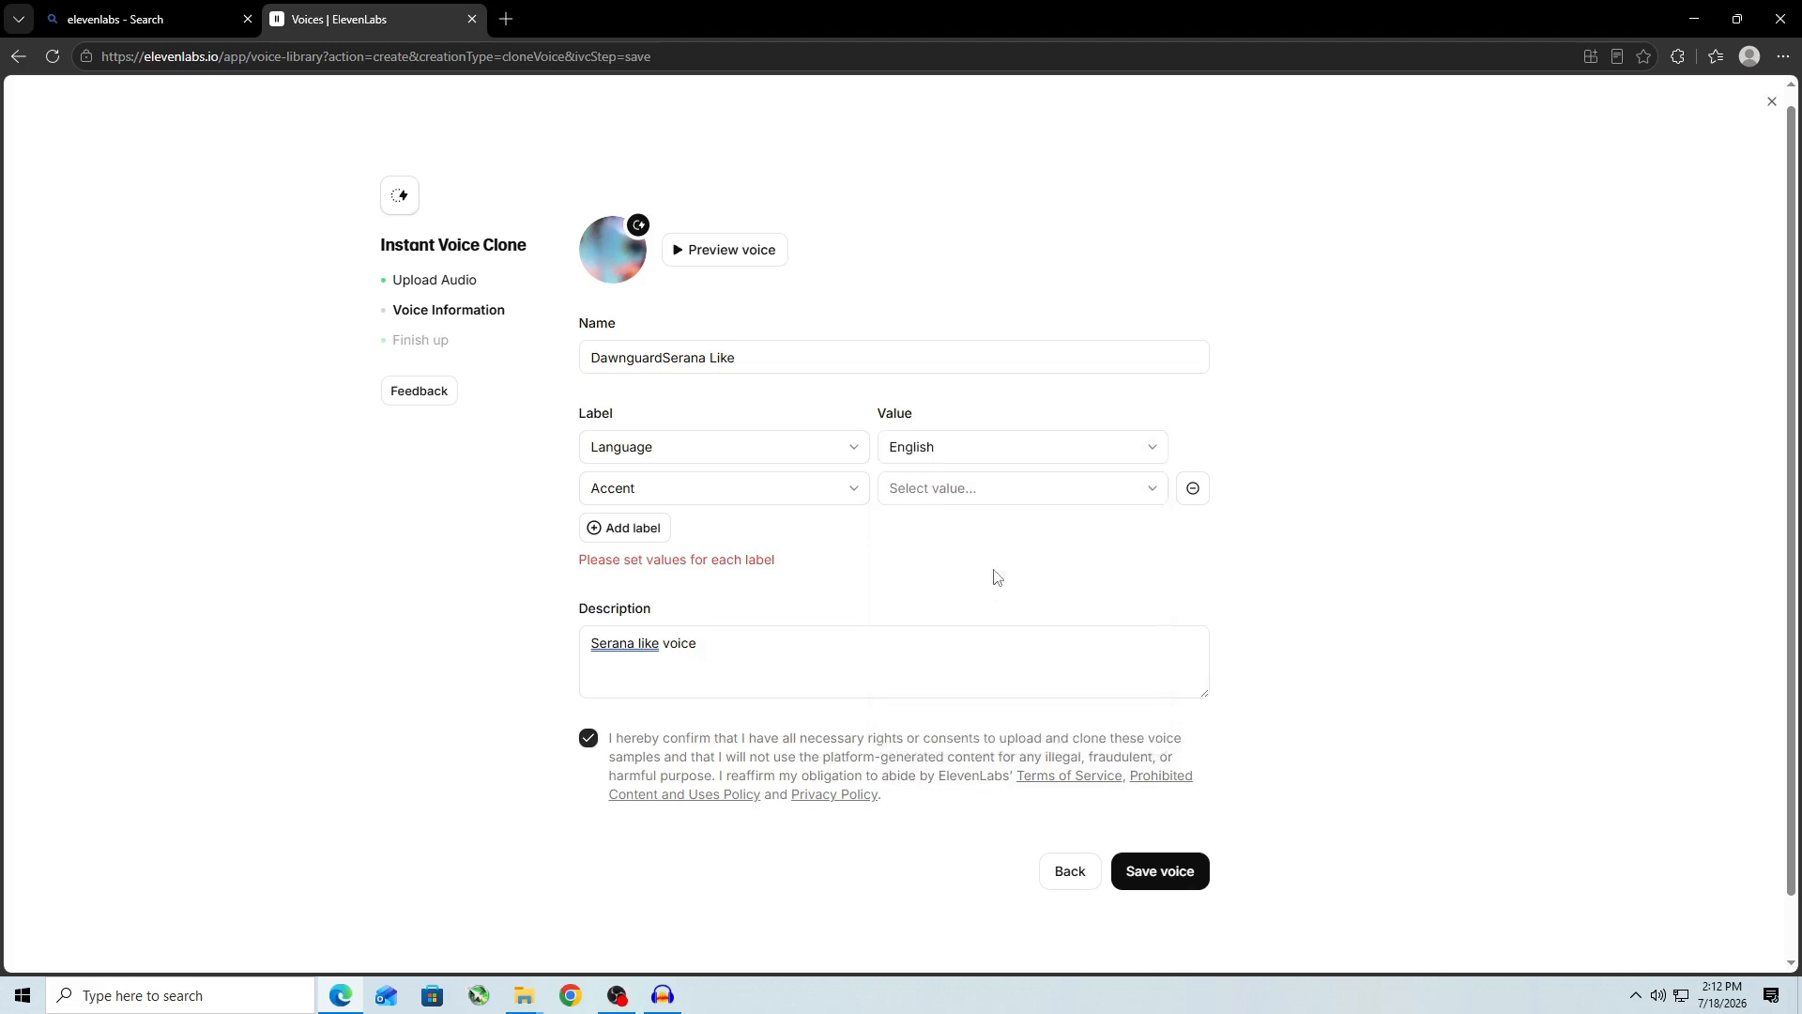
Step: Change the second label to Gender with the value Female and save the voice
{"action": "left_click", "coordinate": [852, 490]}
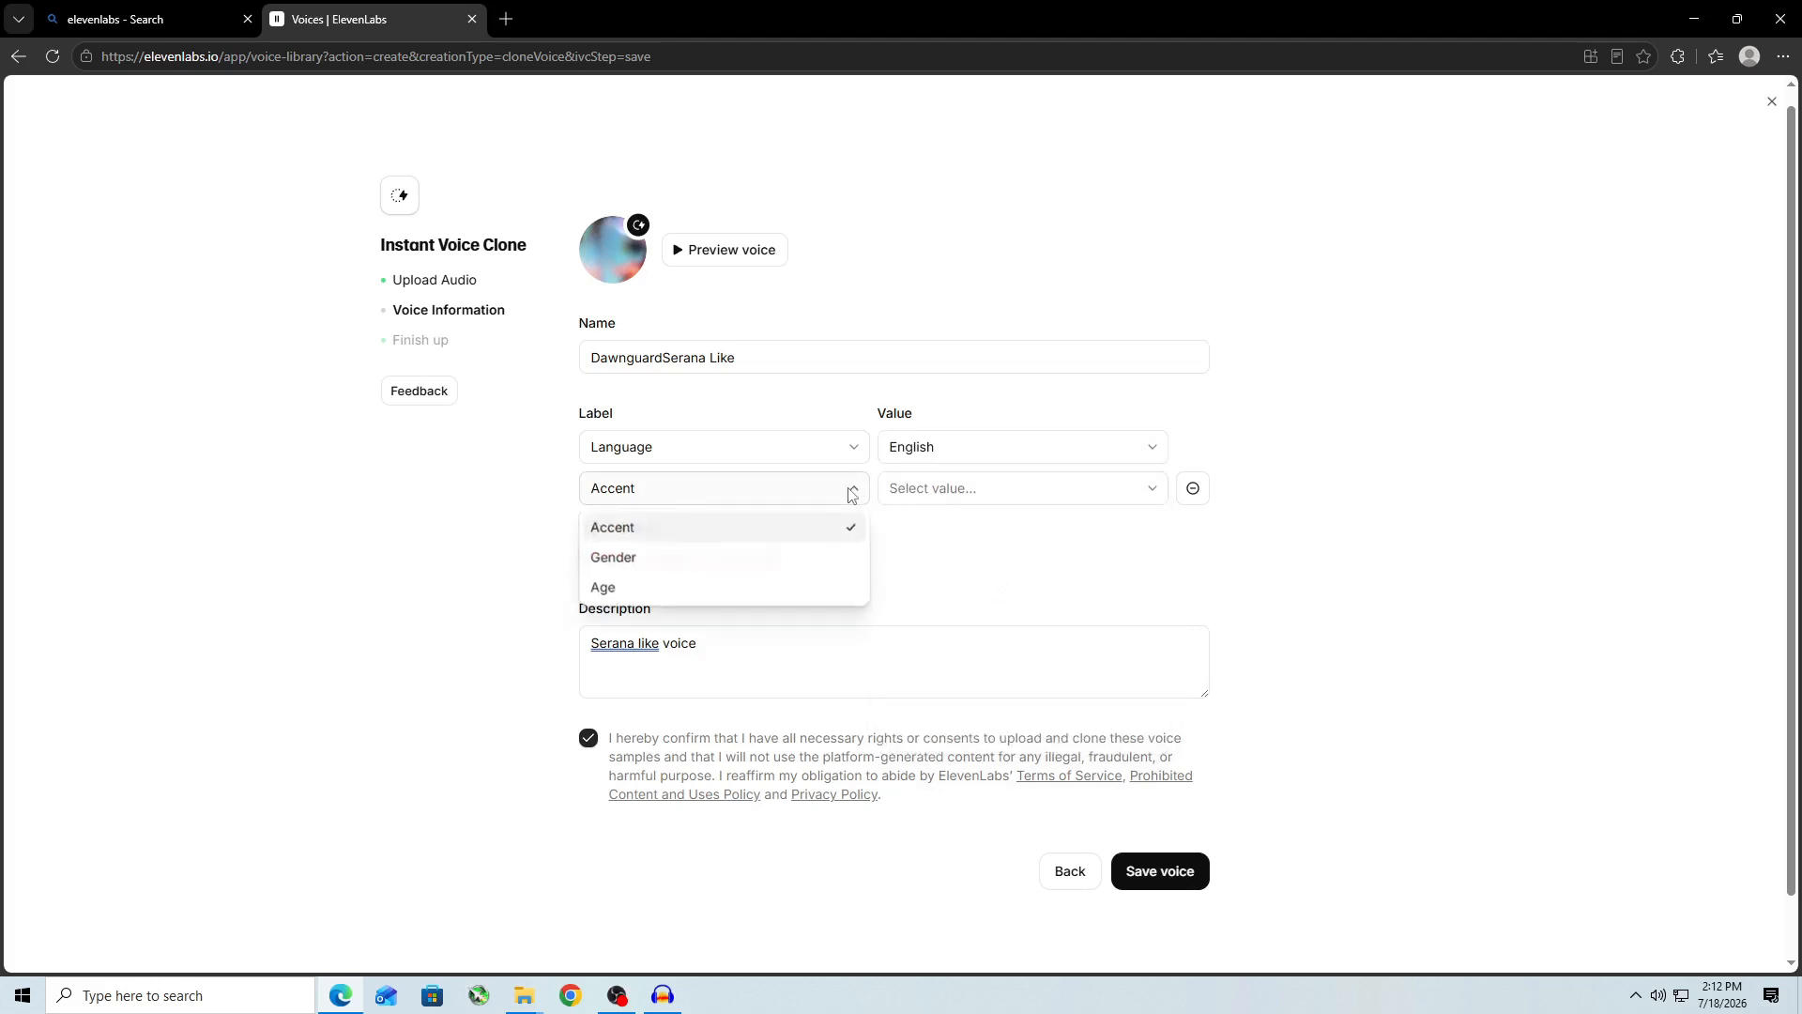
{"action": "left_click", "coordinate": [709, 558]}
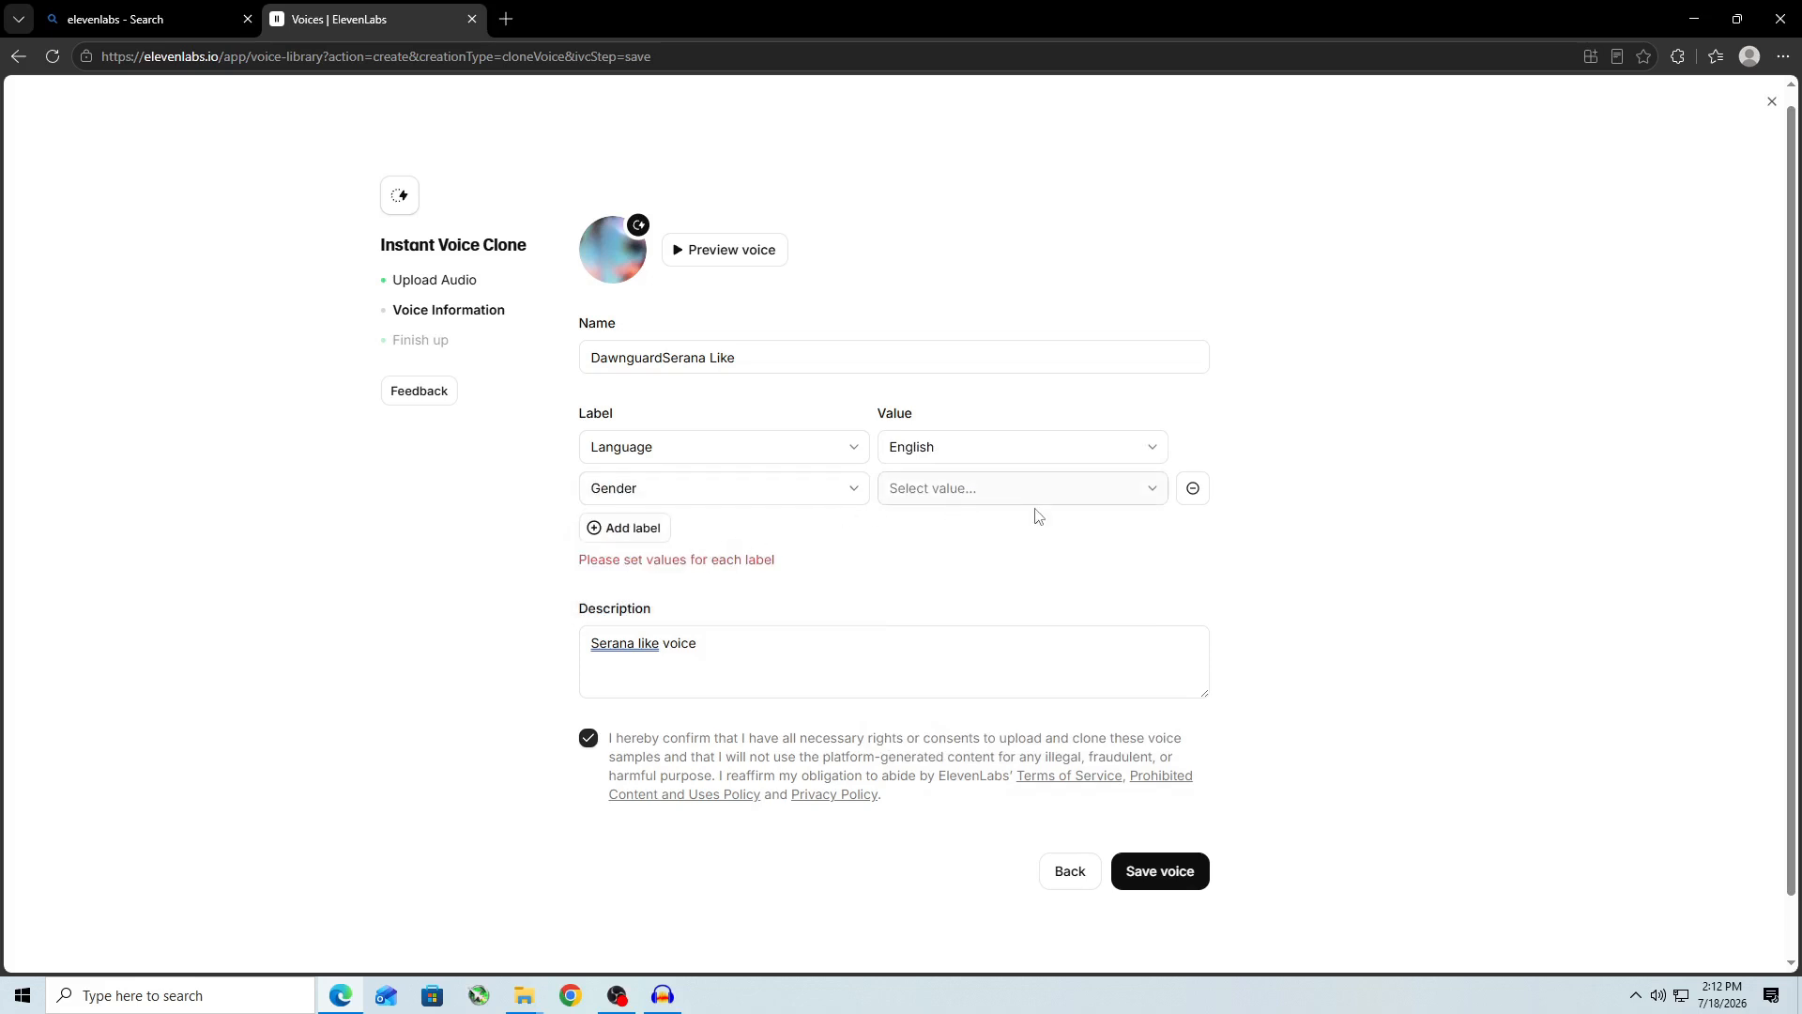
{"action": "left_click", "coordinate": [1128, 495]}
{"action": "left_click", "coordinate": [972, 606]}
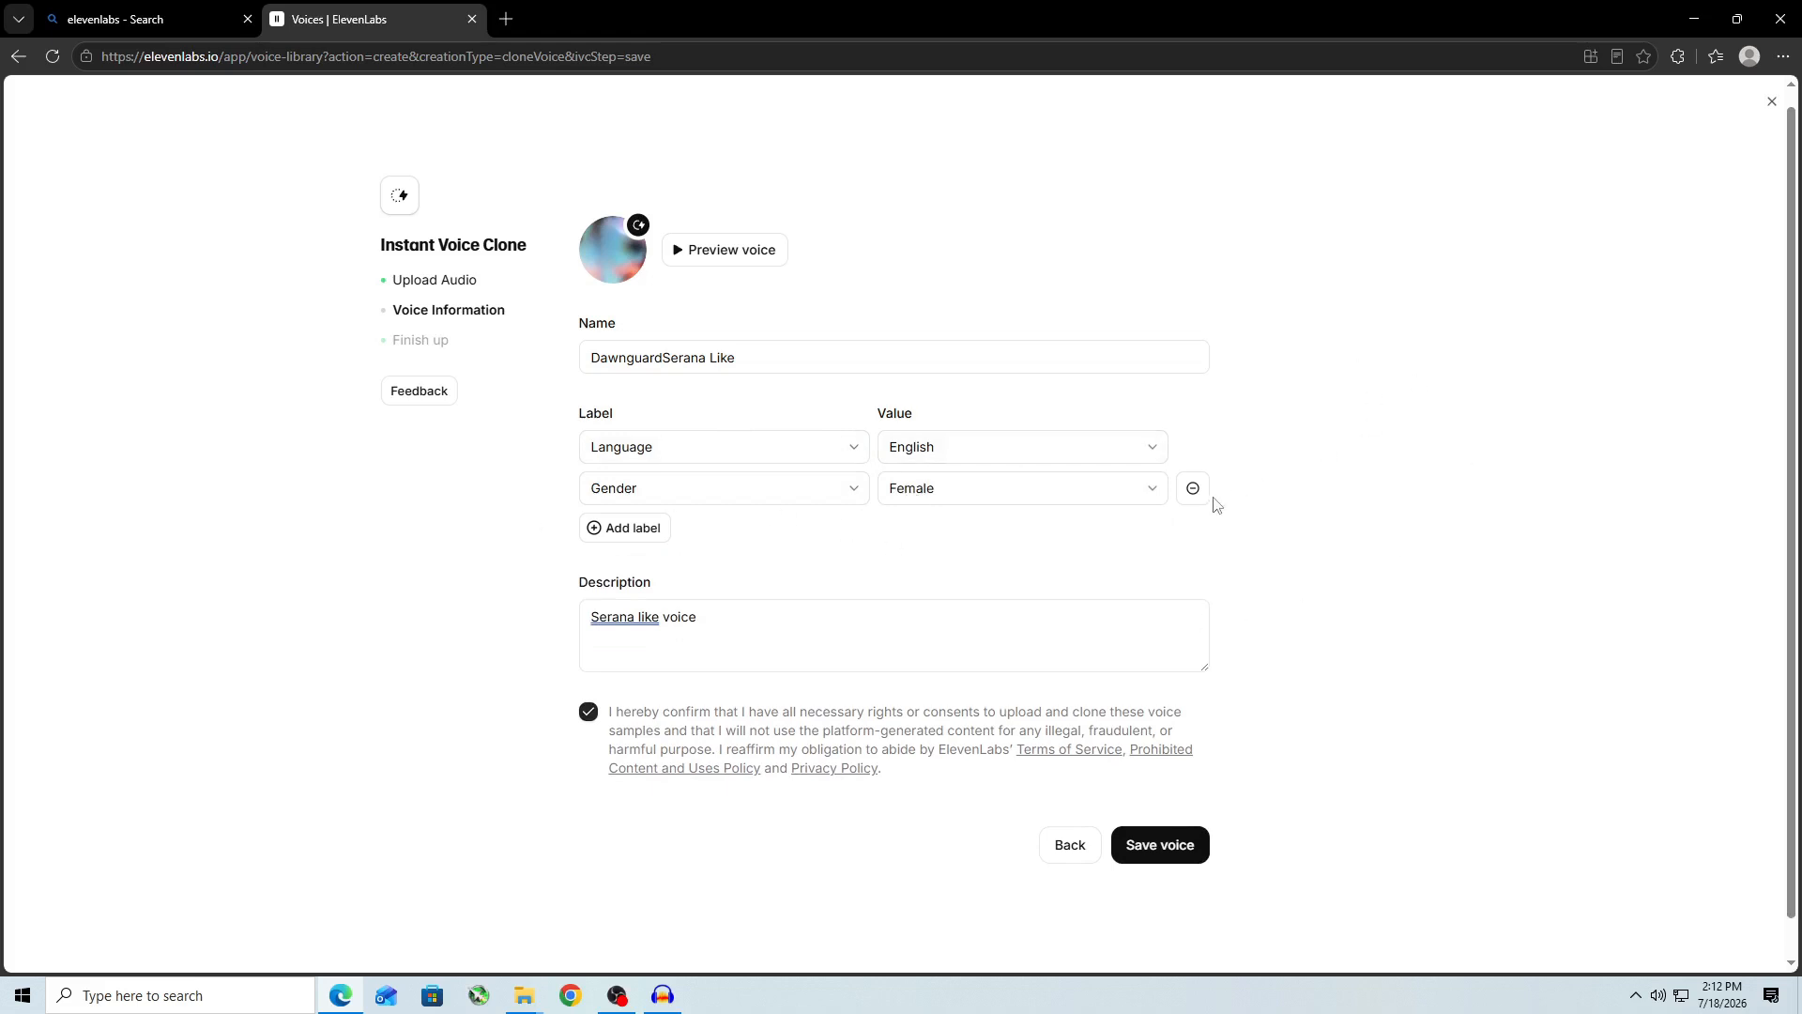
{"action": "left_click", "coordinate": [1181, 851]}
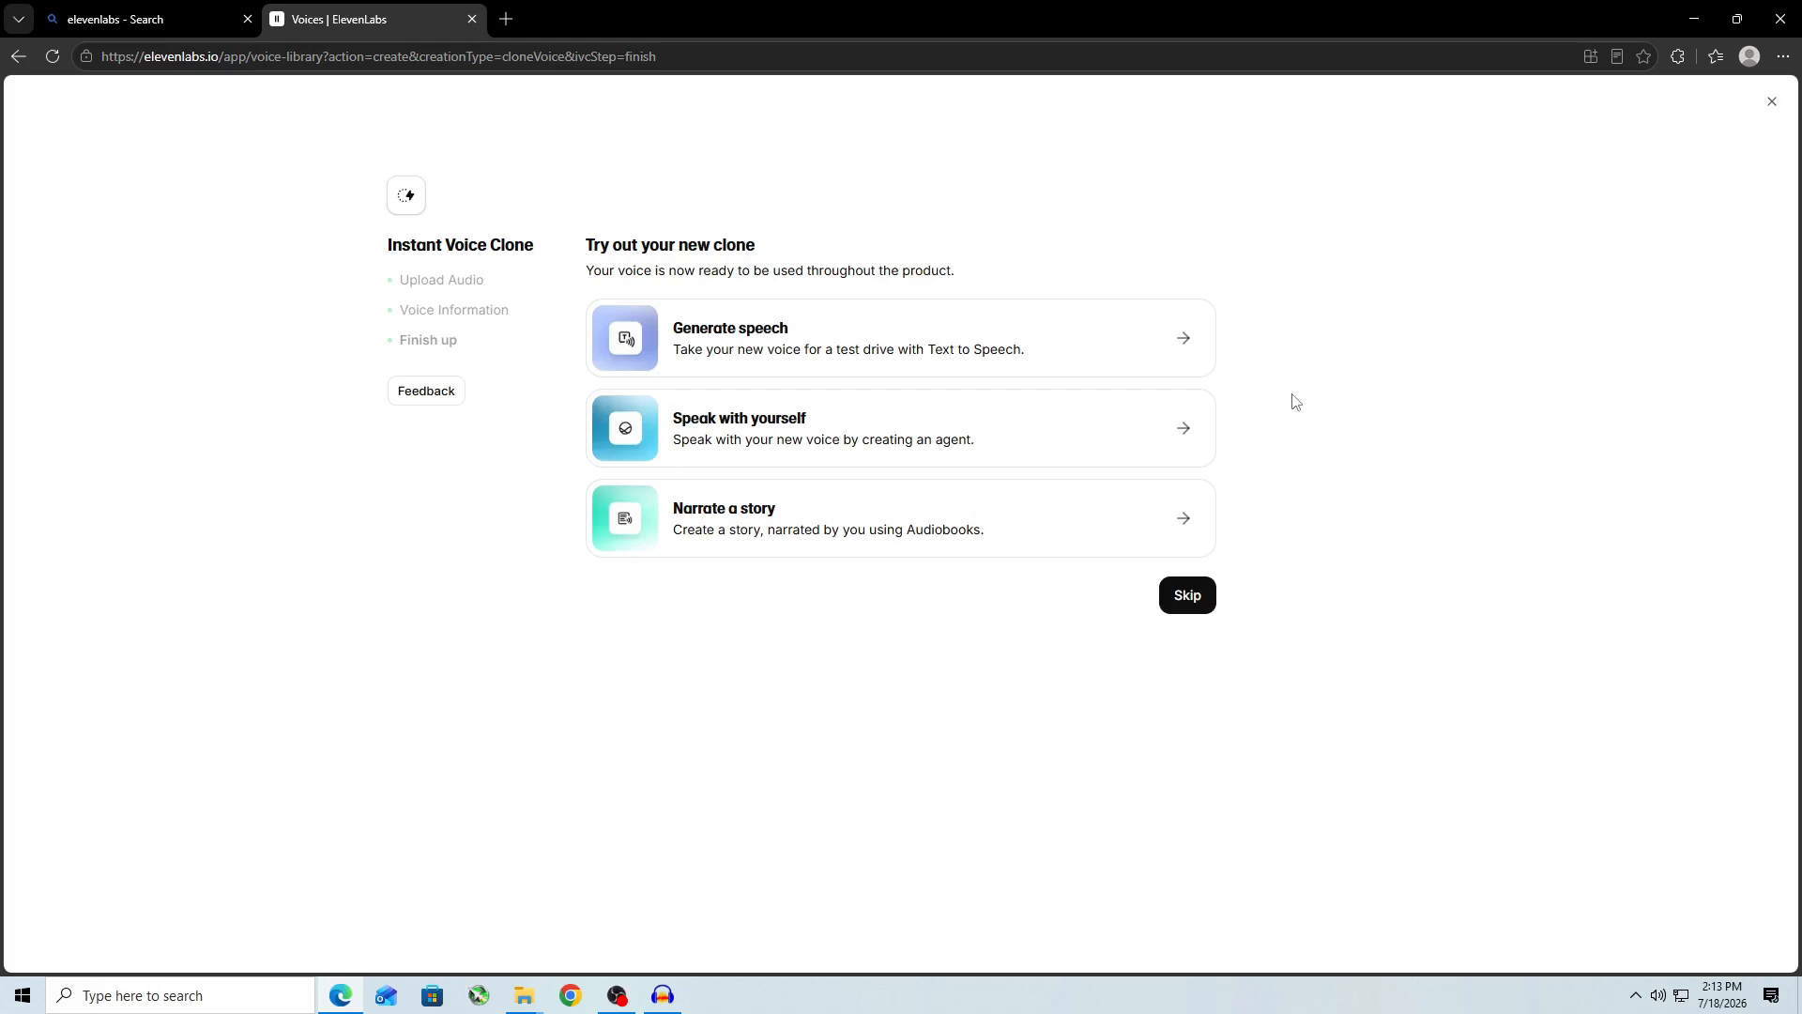
Step: Generate the sample sentence with the new voice in Text to Speech and switch the model to Eleven Multilingual v2
{"action": "left_click", "coordinate": [936, 347]}
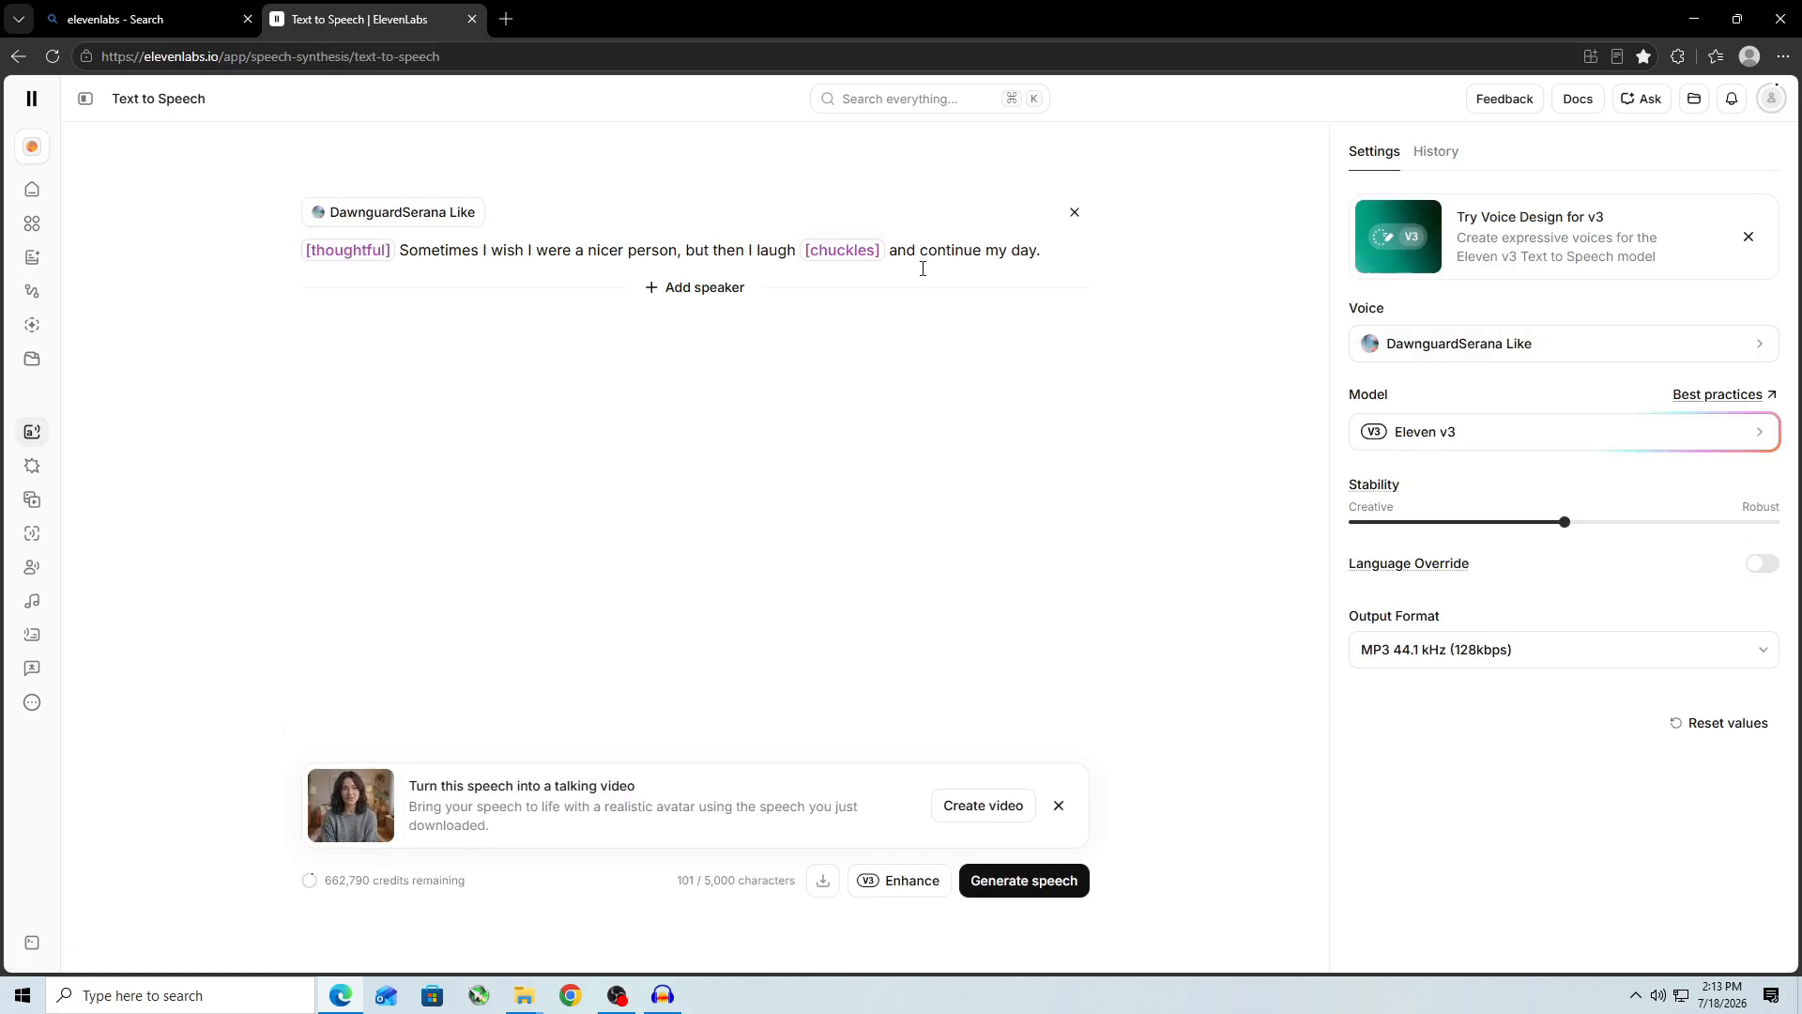
{"action": "left_click", "coordinate": [1041, 886]}
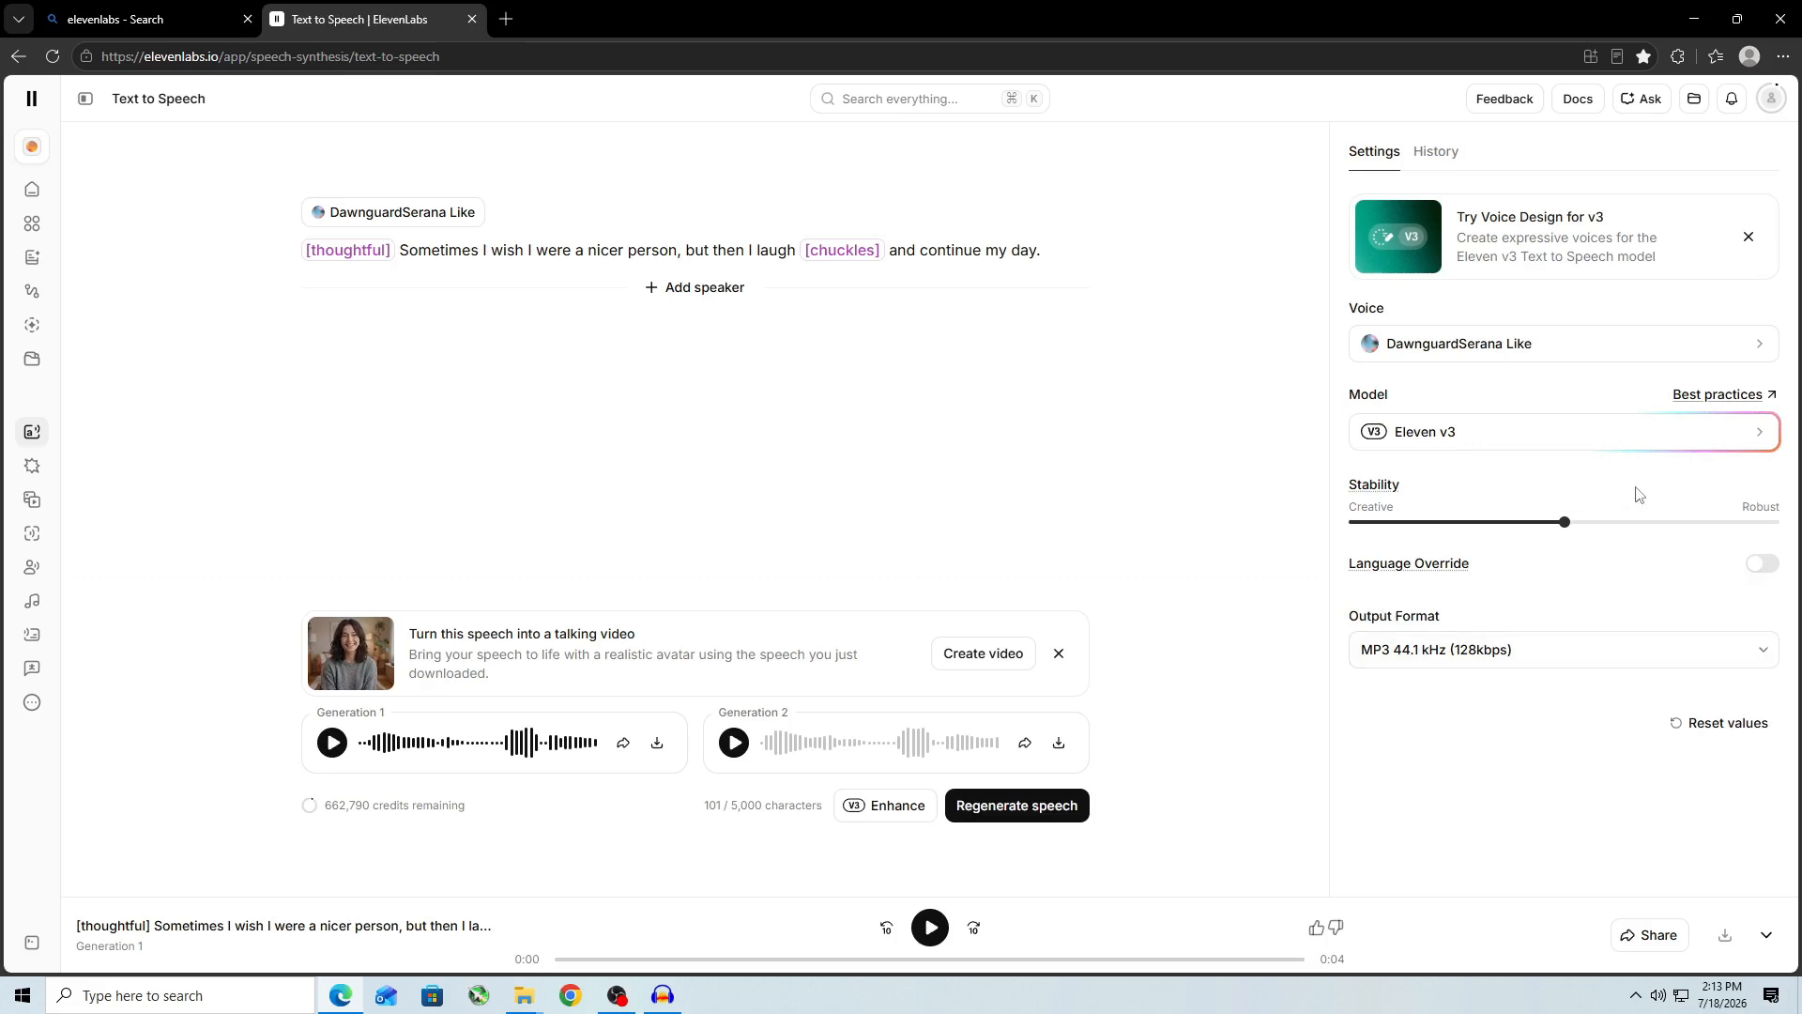
{"action": "left_click", "coordinate": [1441, 434]}
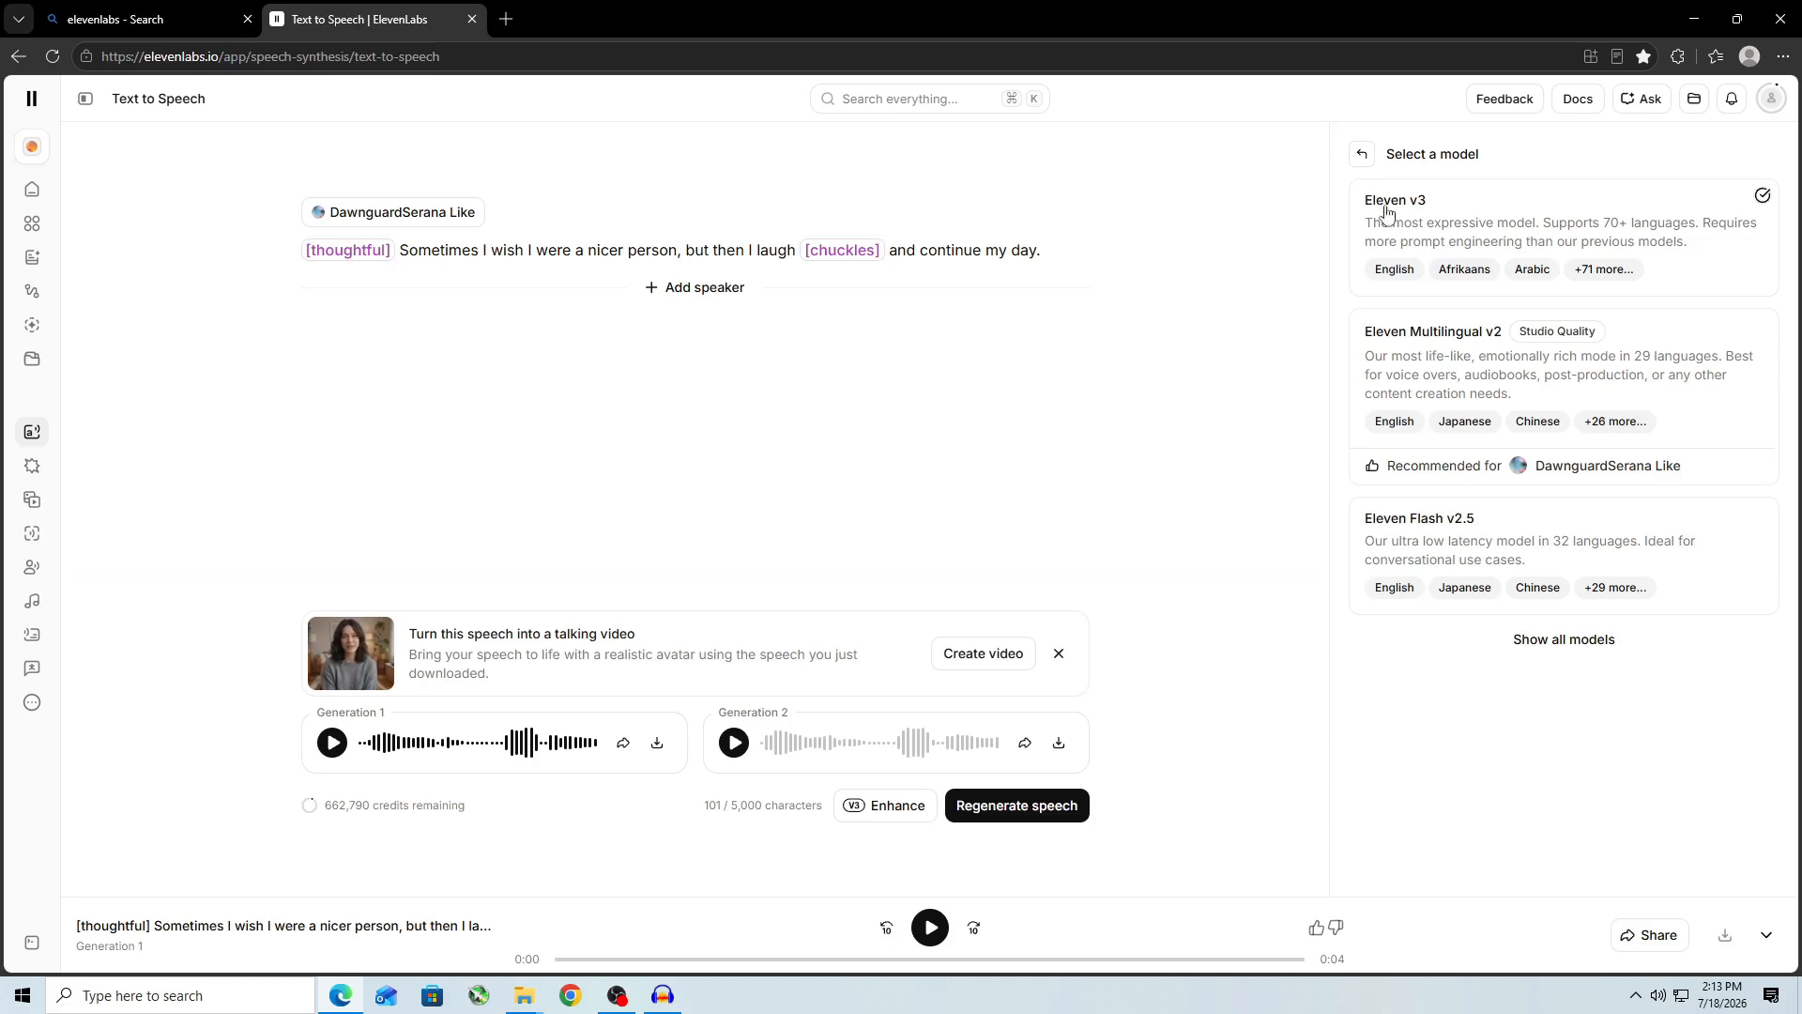
{"action": "left_click", "coordinate": [1577, 383]}
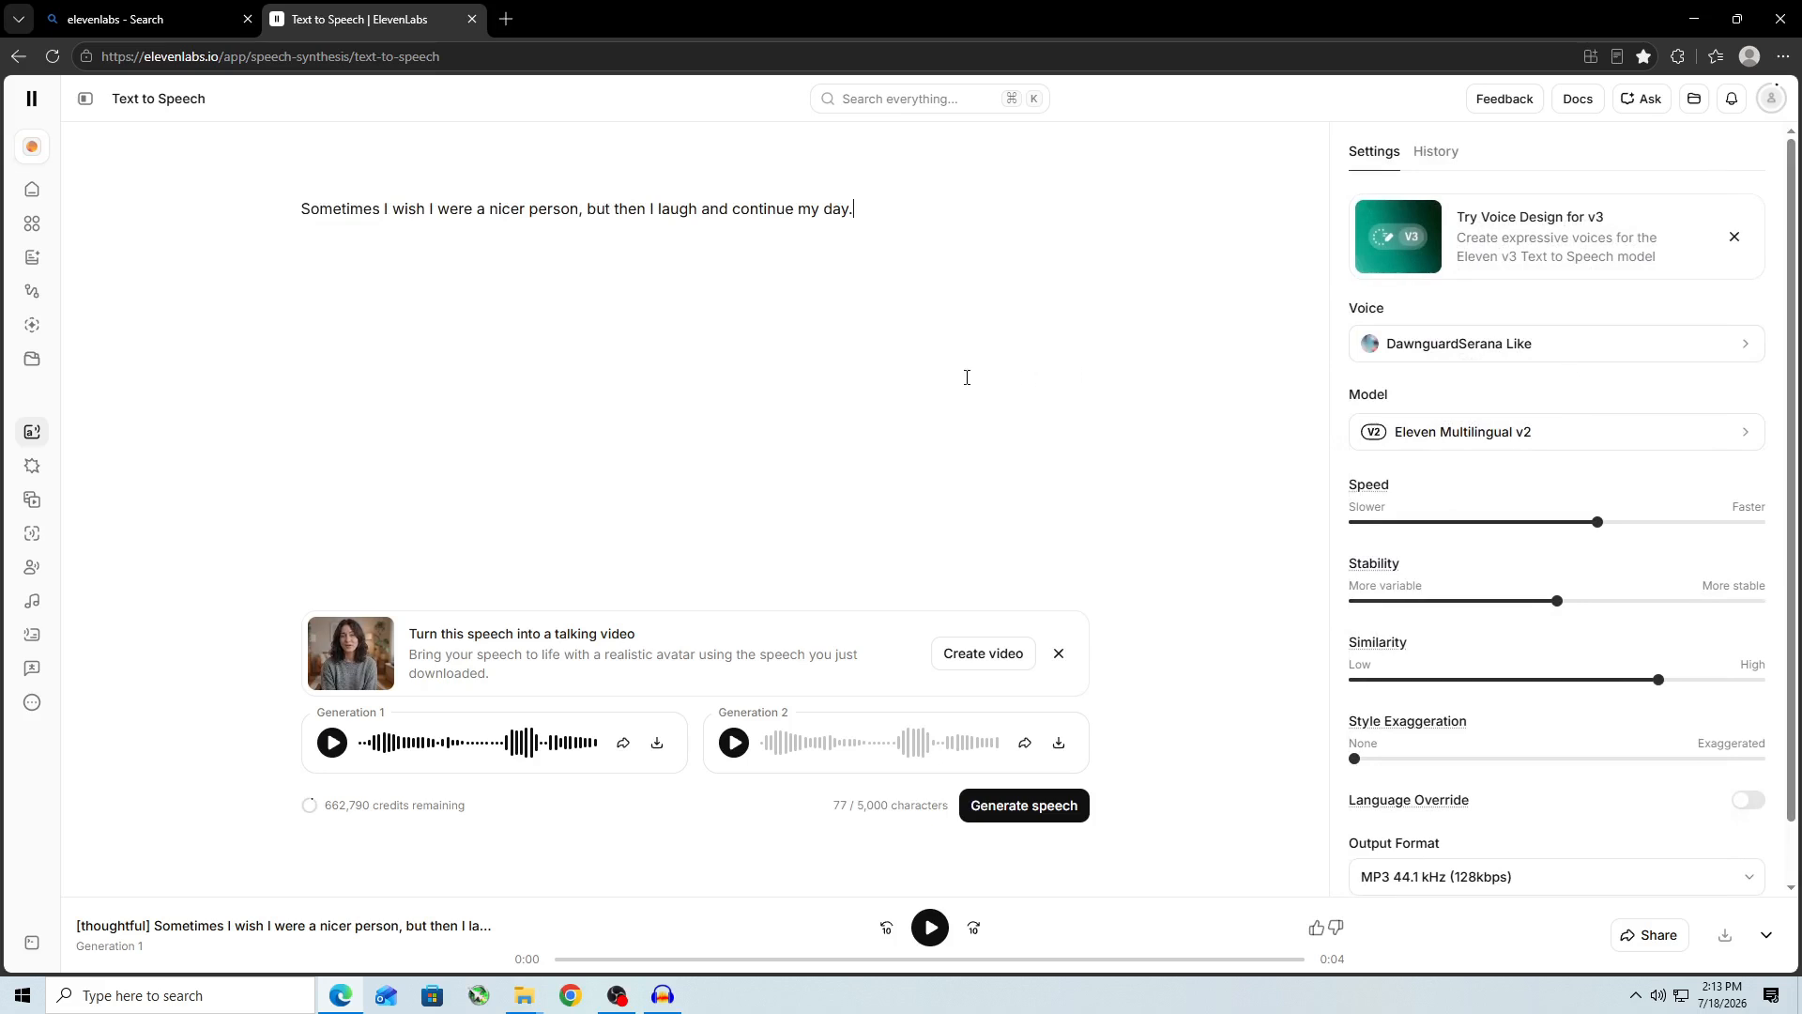
Step: Replace the sample text with "I'm hungry and need to feed." and generate the speech
{"action": "left_click_drag", "start_coordinate": [872, 211], "coordinate": [284, 216]}
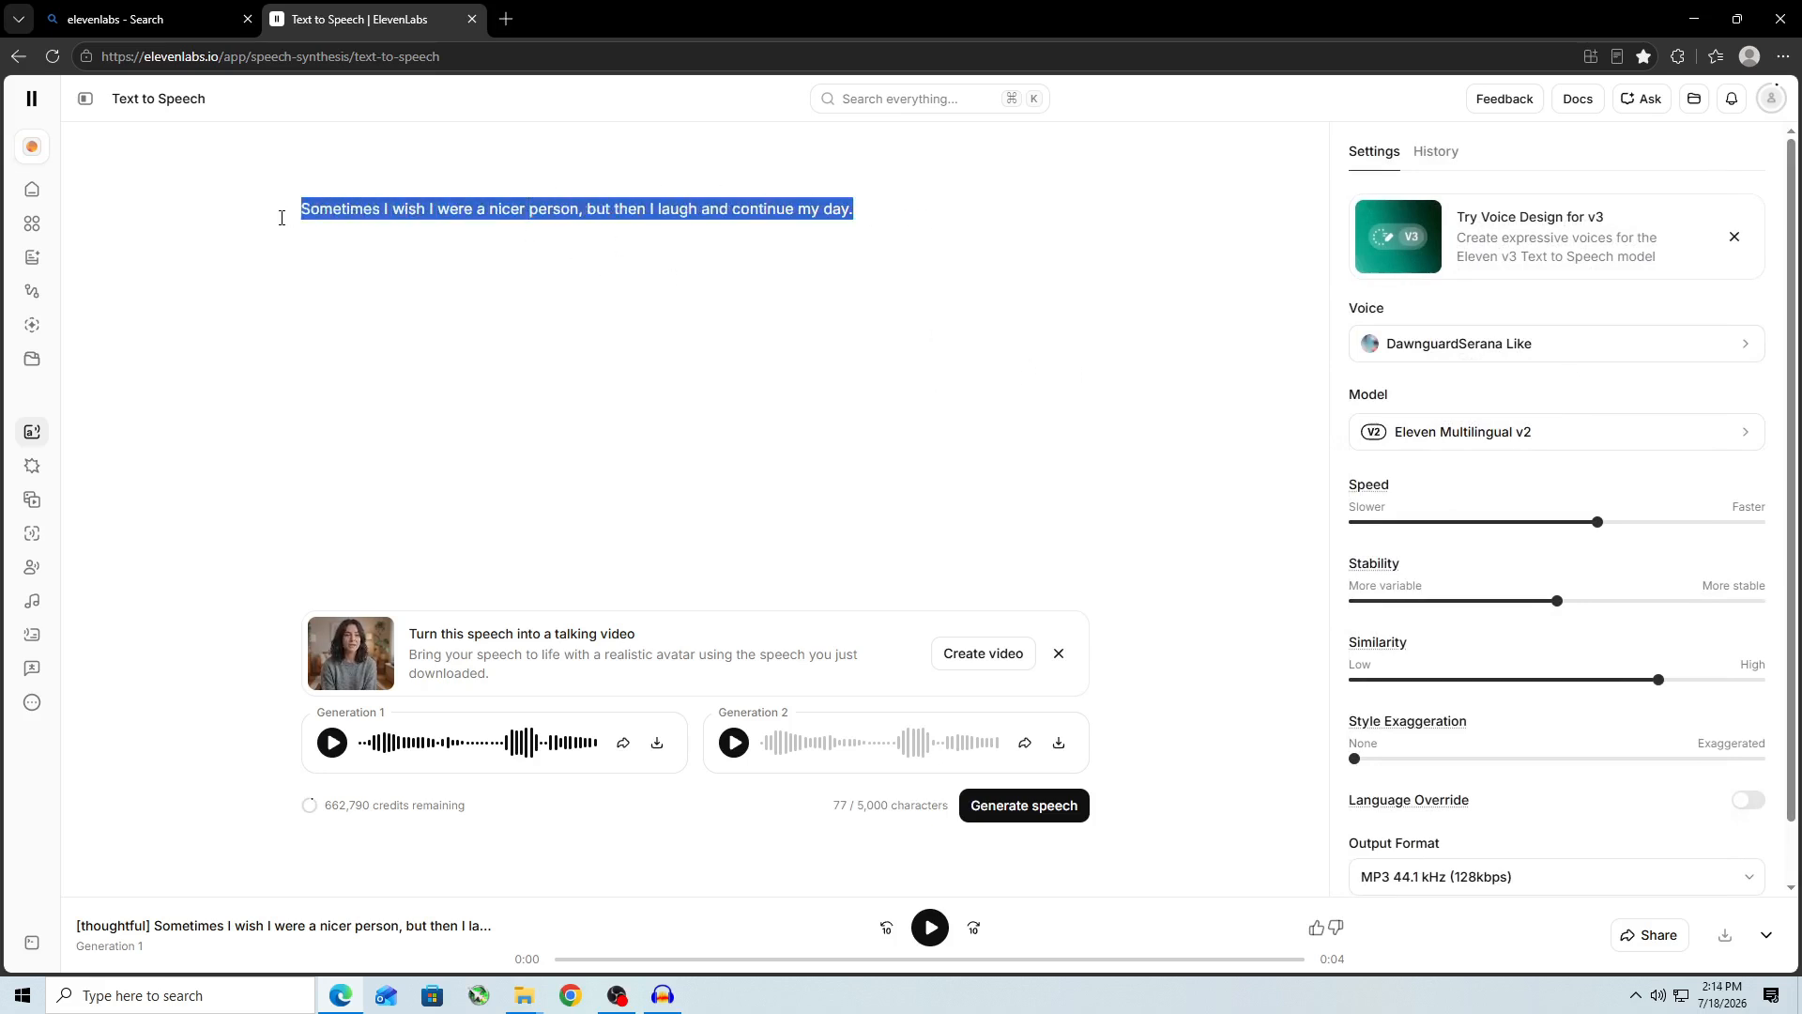
{"action": "key", "text": "BackSpace"}
{"action": "type", "text": "I'"}
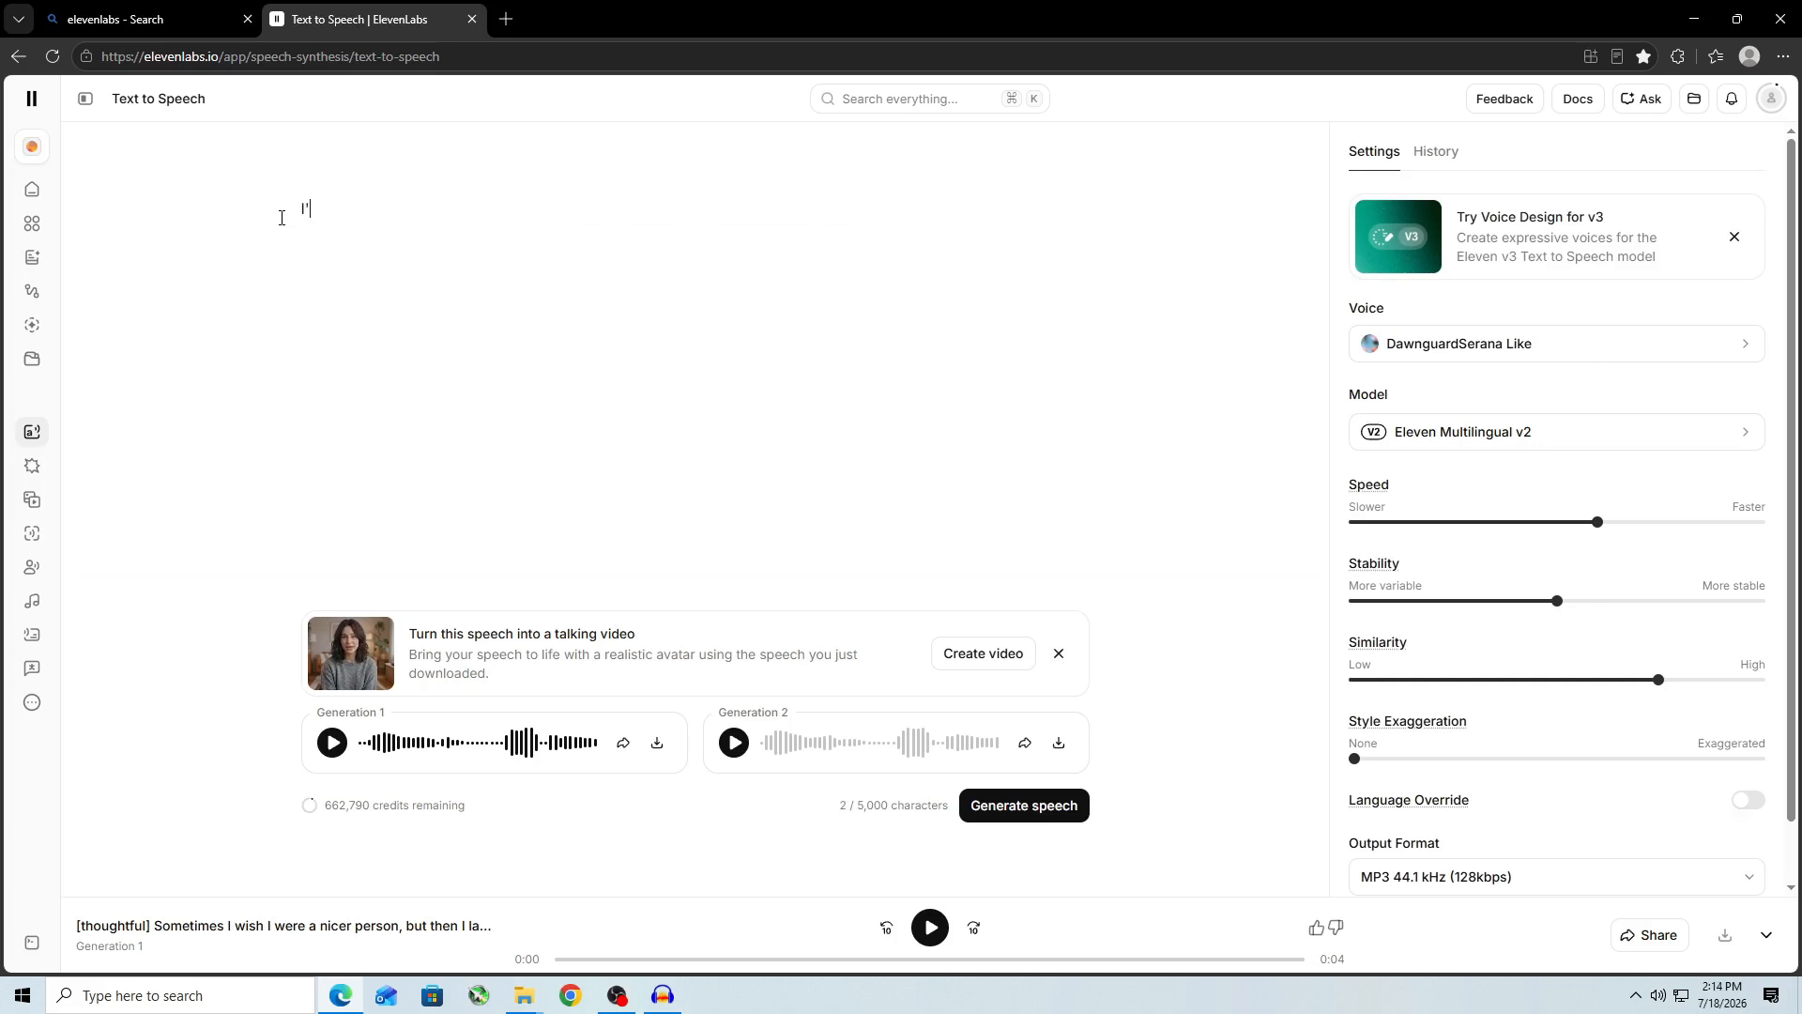
{"action": "type", "text": "m hungry and ne"}
{"action": "type", "text": "d to feee"}
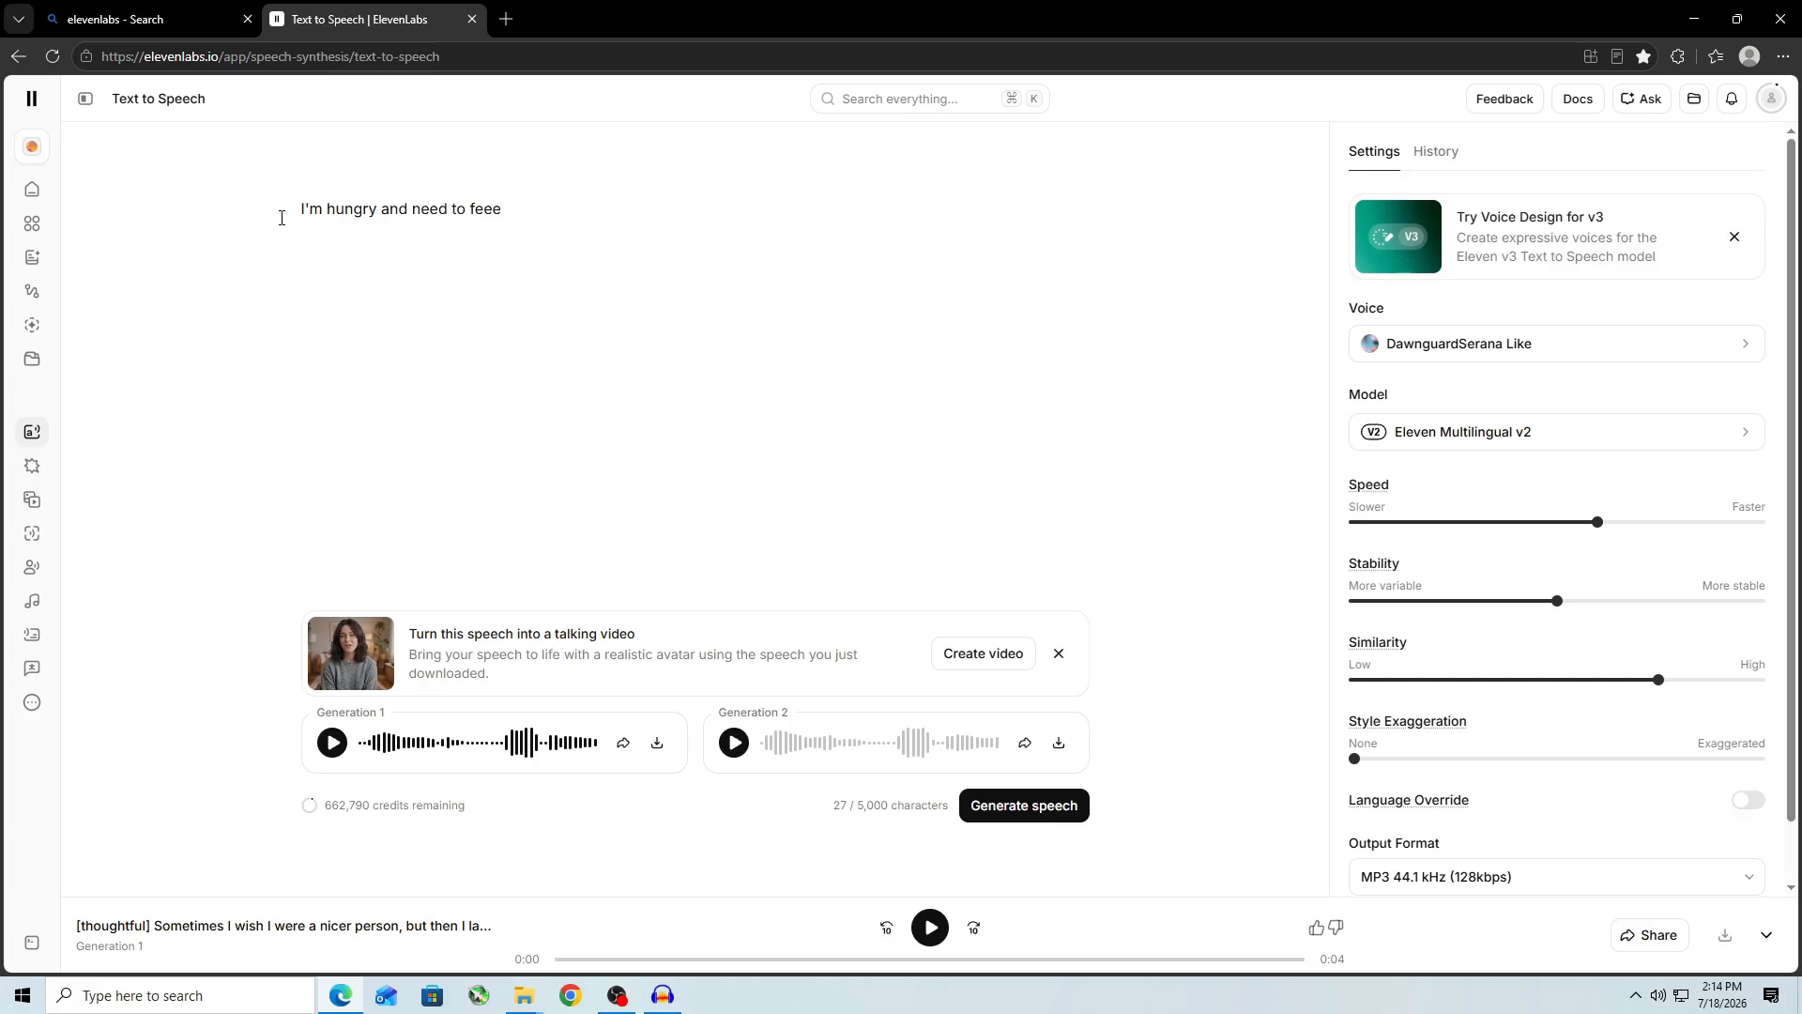
{"action": "type", "text": "d"}
{"action": "key", "text": "BackSpace"}
{"action": "key", "text": "BackSpace"}
{"action": "type", "text": "d"}
{"action": "left_click", "coordinate": [1017, 813]}
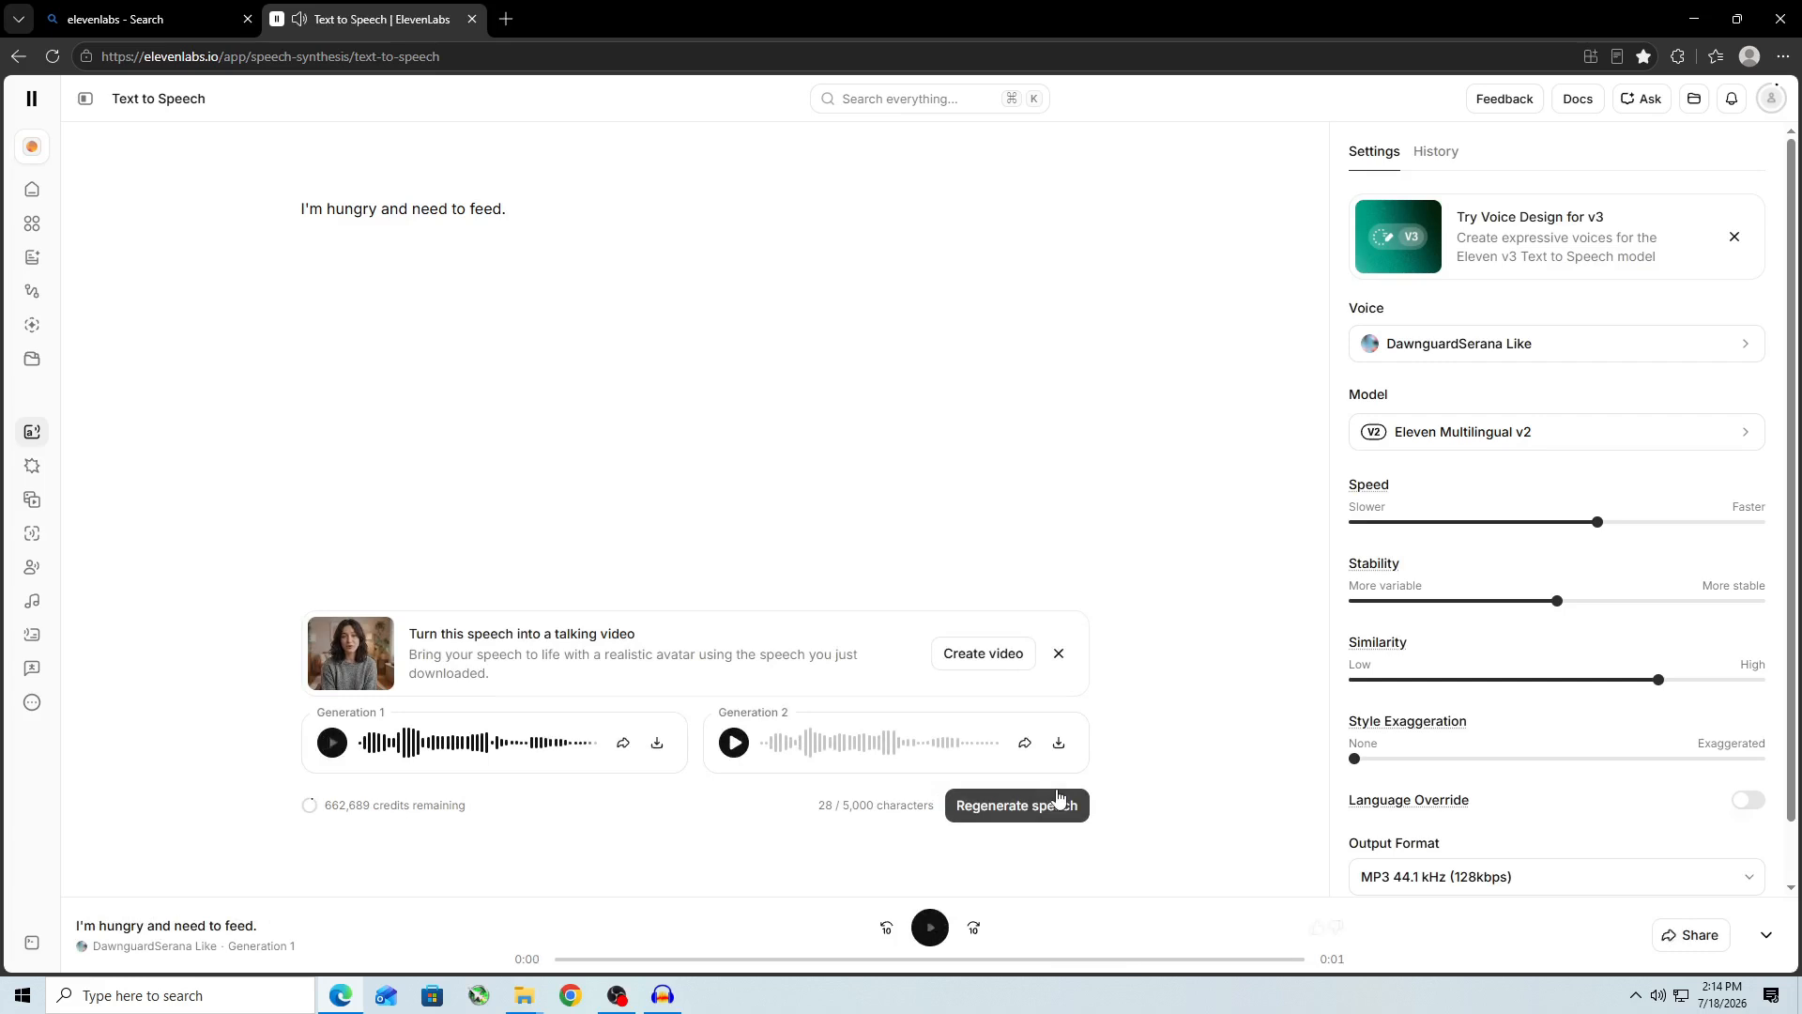
Step: Change the sentence's ending to an exclamation mark and generate the speech again
{"action": "left_click", "coordinate": [521, 215]}
{"action": "key", "text": "BackSpace"}
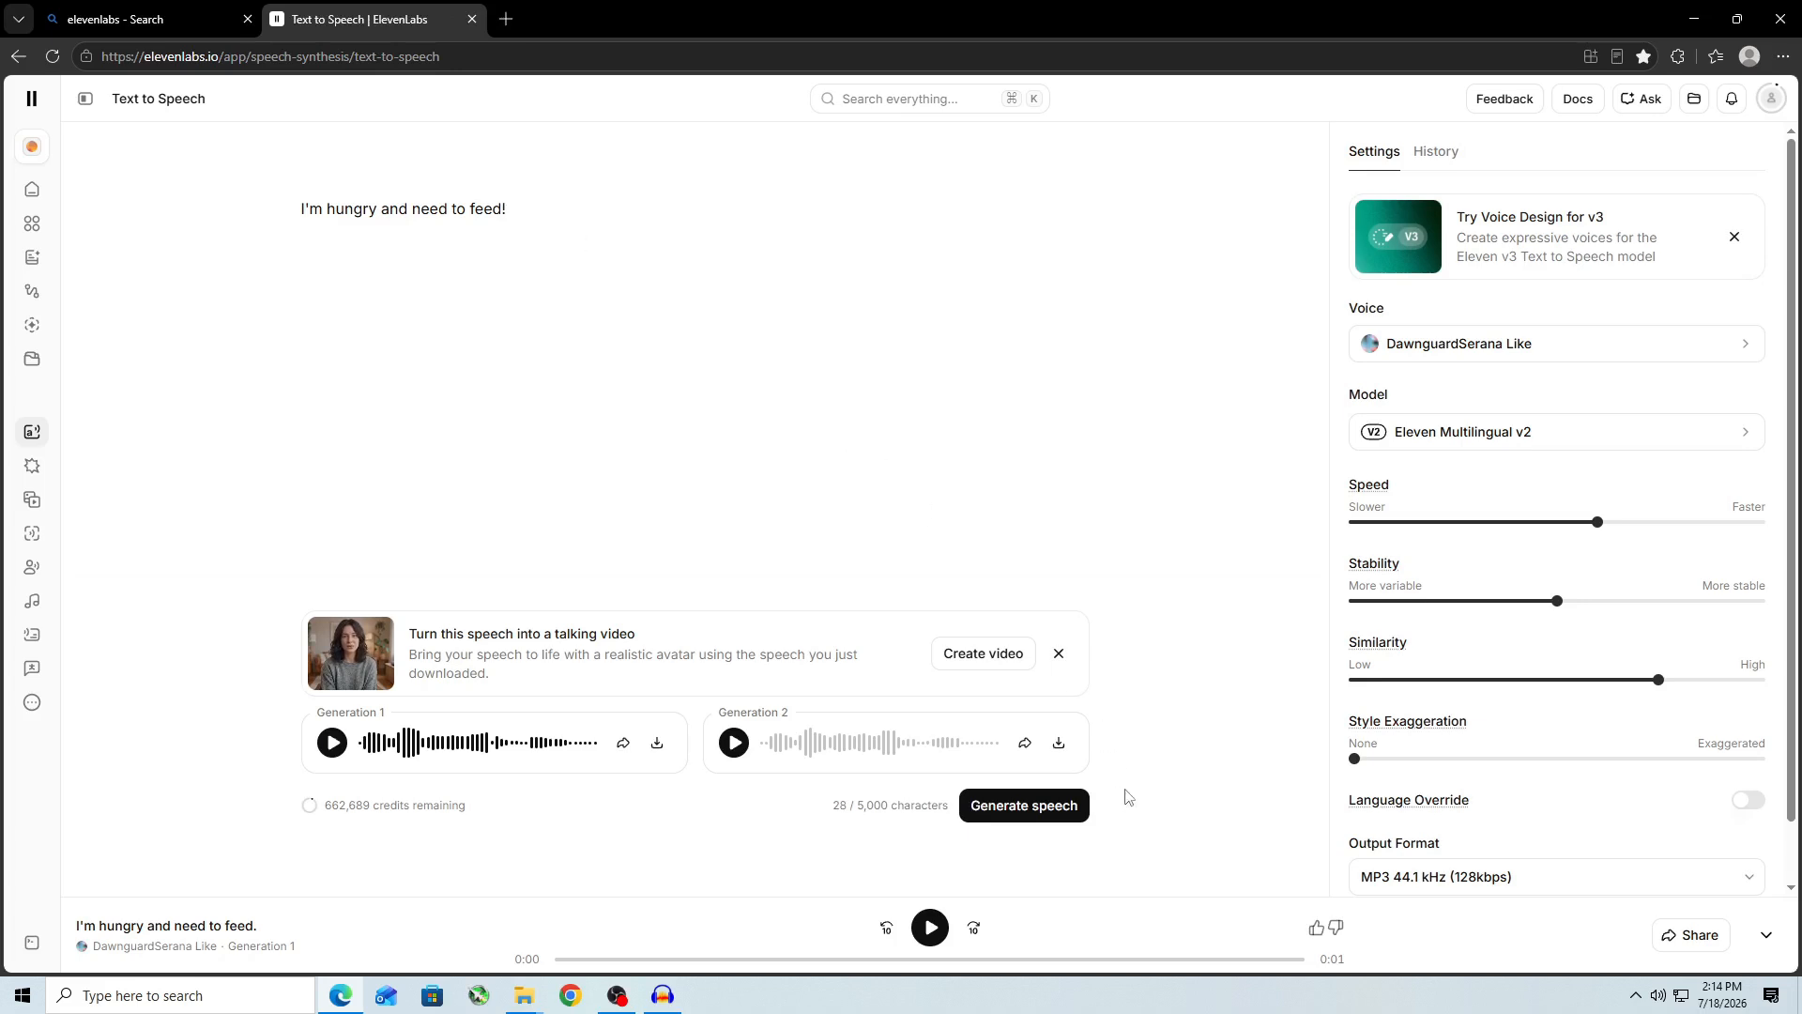
{"action": "left_click", "coordinate": [1042, 816]}
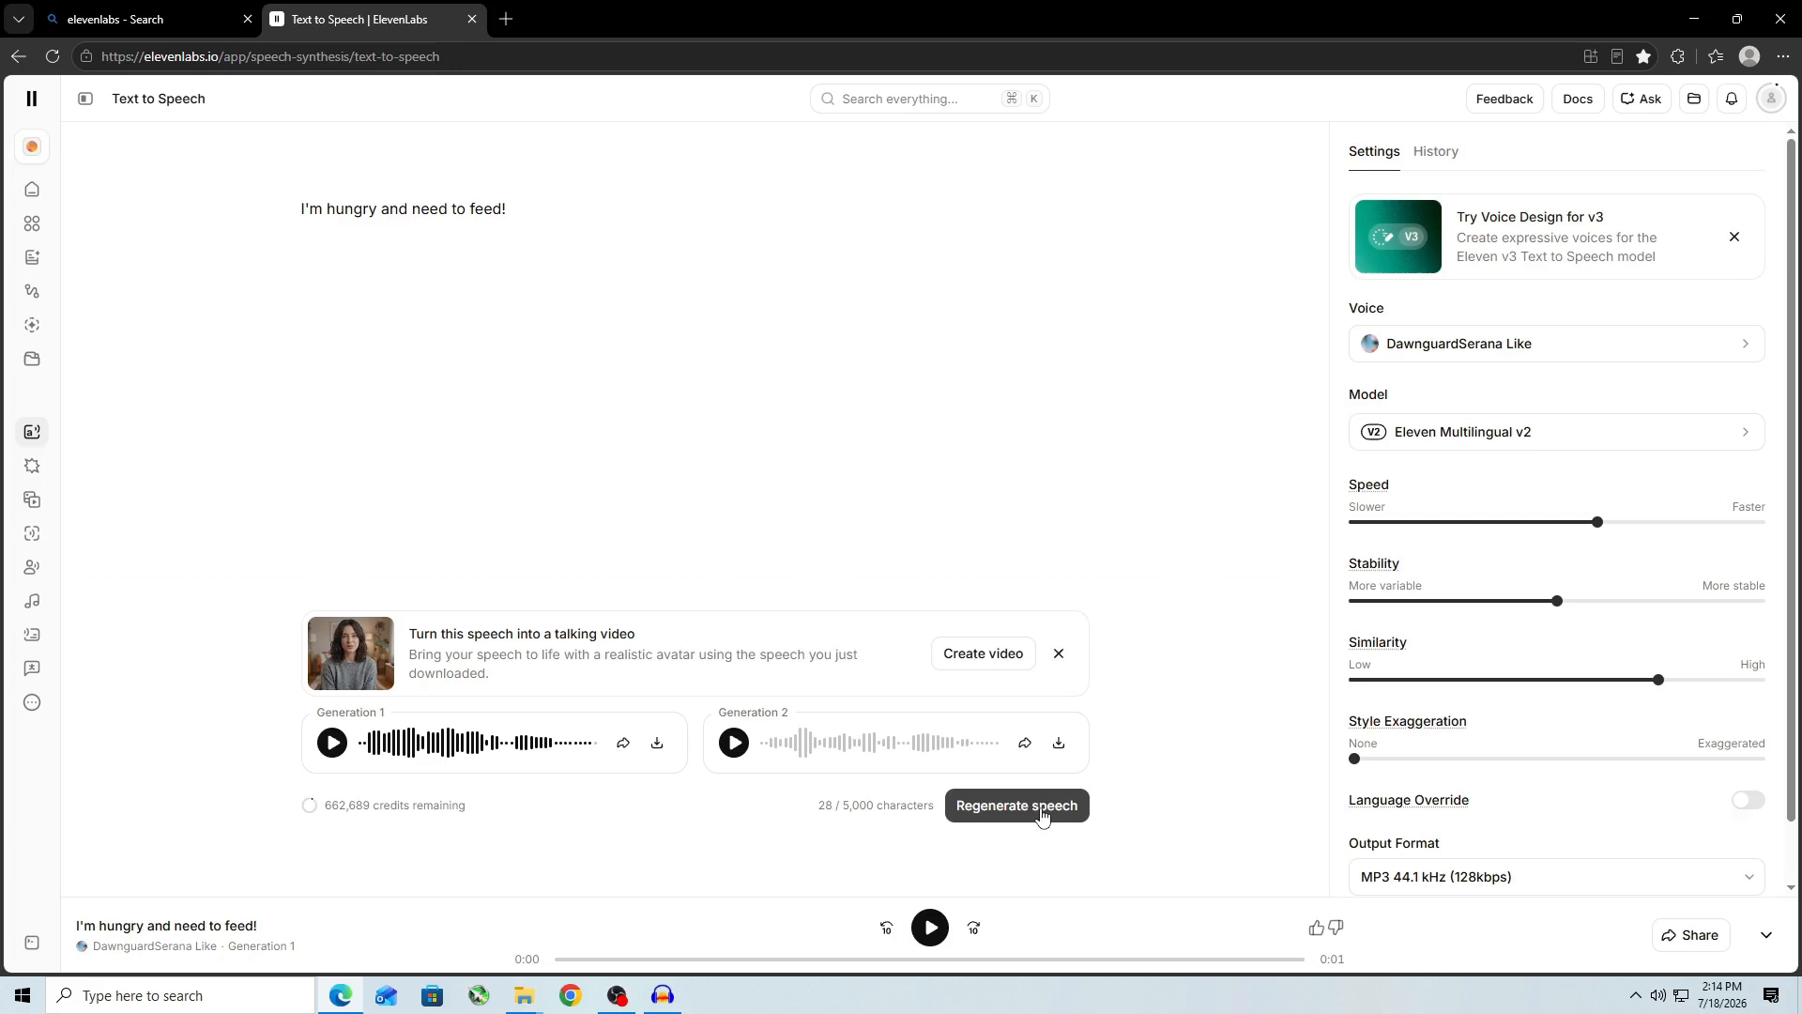
Step: Search the saved personal voices for "sera" and for "ork"
{"action": "left_click", "coordinate": [35, 226]}
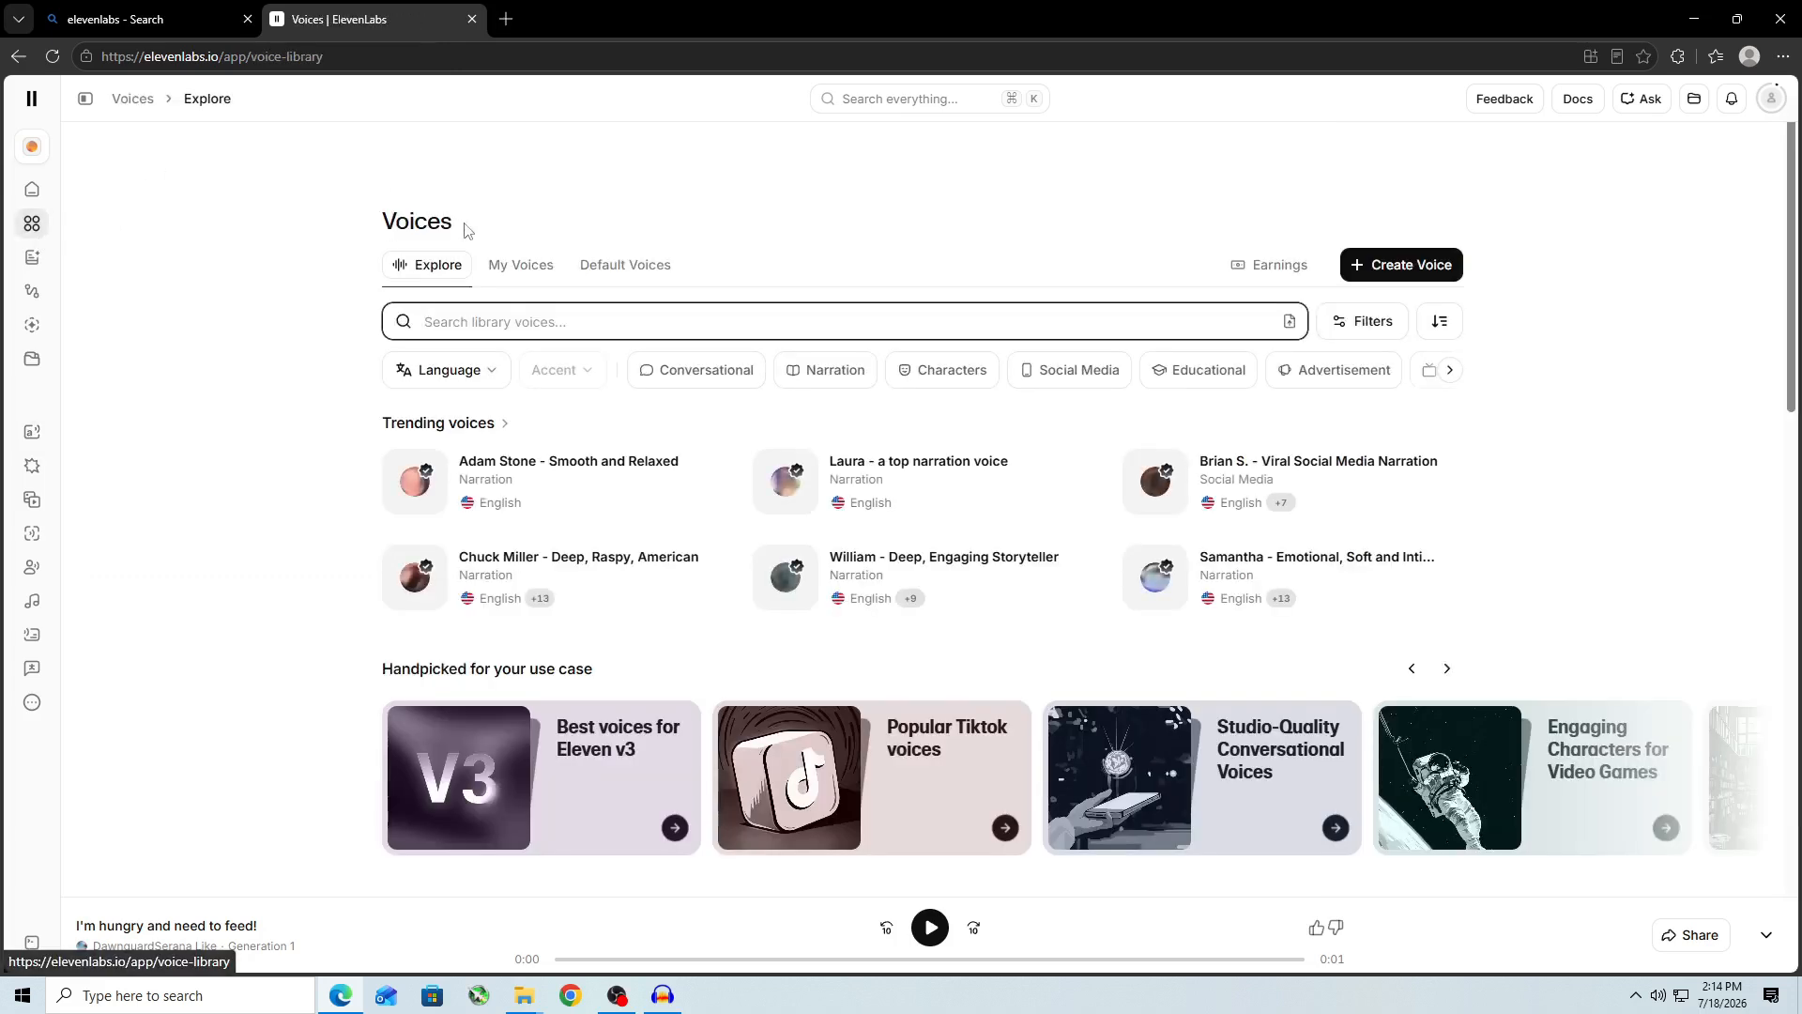
{"action": "left_click", "coordinate": [531, 264]}
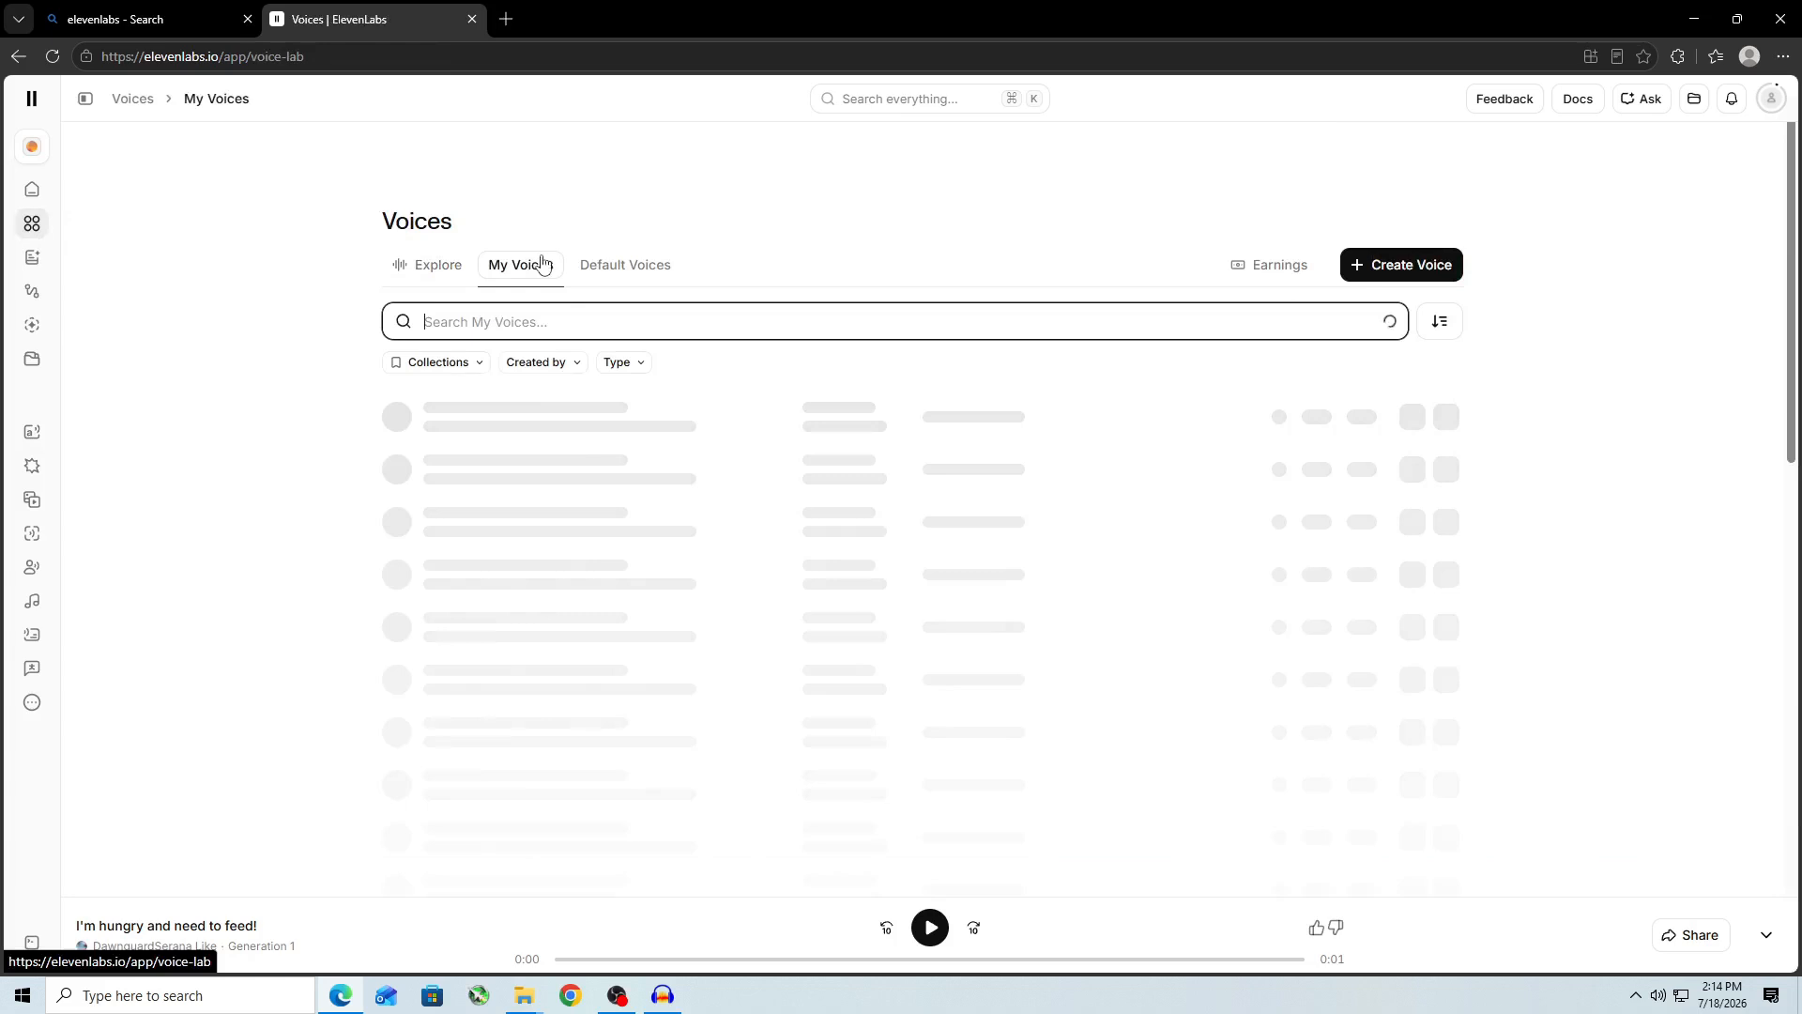
{"action": "left_click", "coordinate": [514, 323]}
{"action": "type", "text": "sera"}
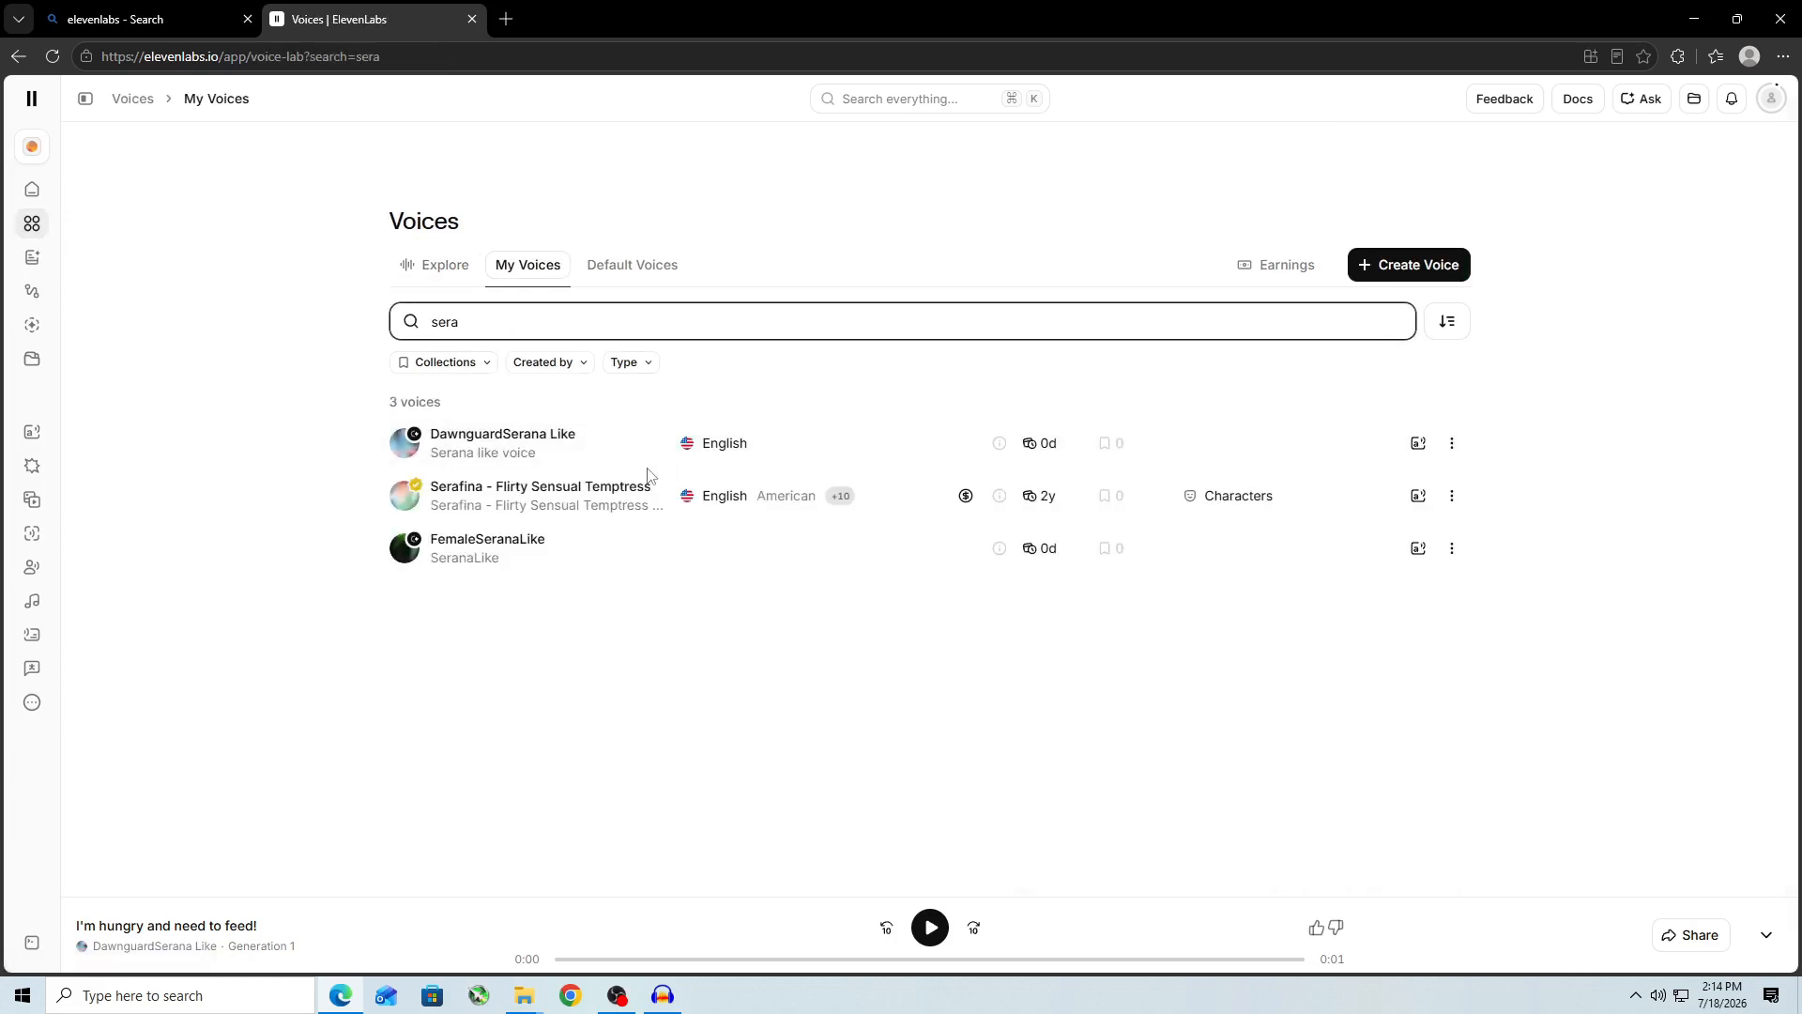
{"action": "mouse_move", "coordinate": [620, 453]}
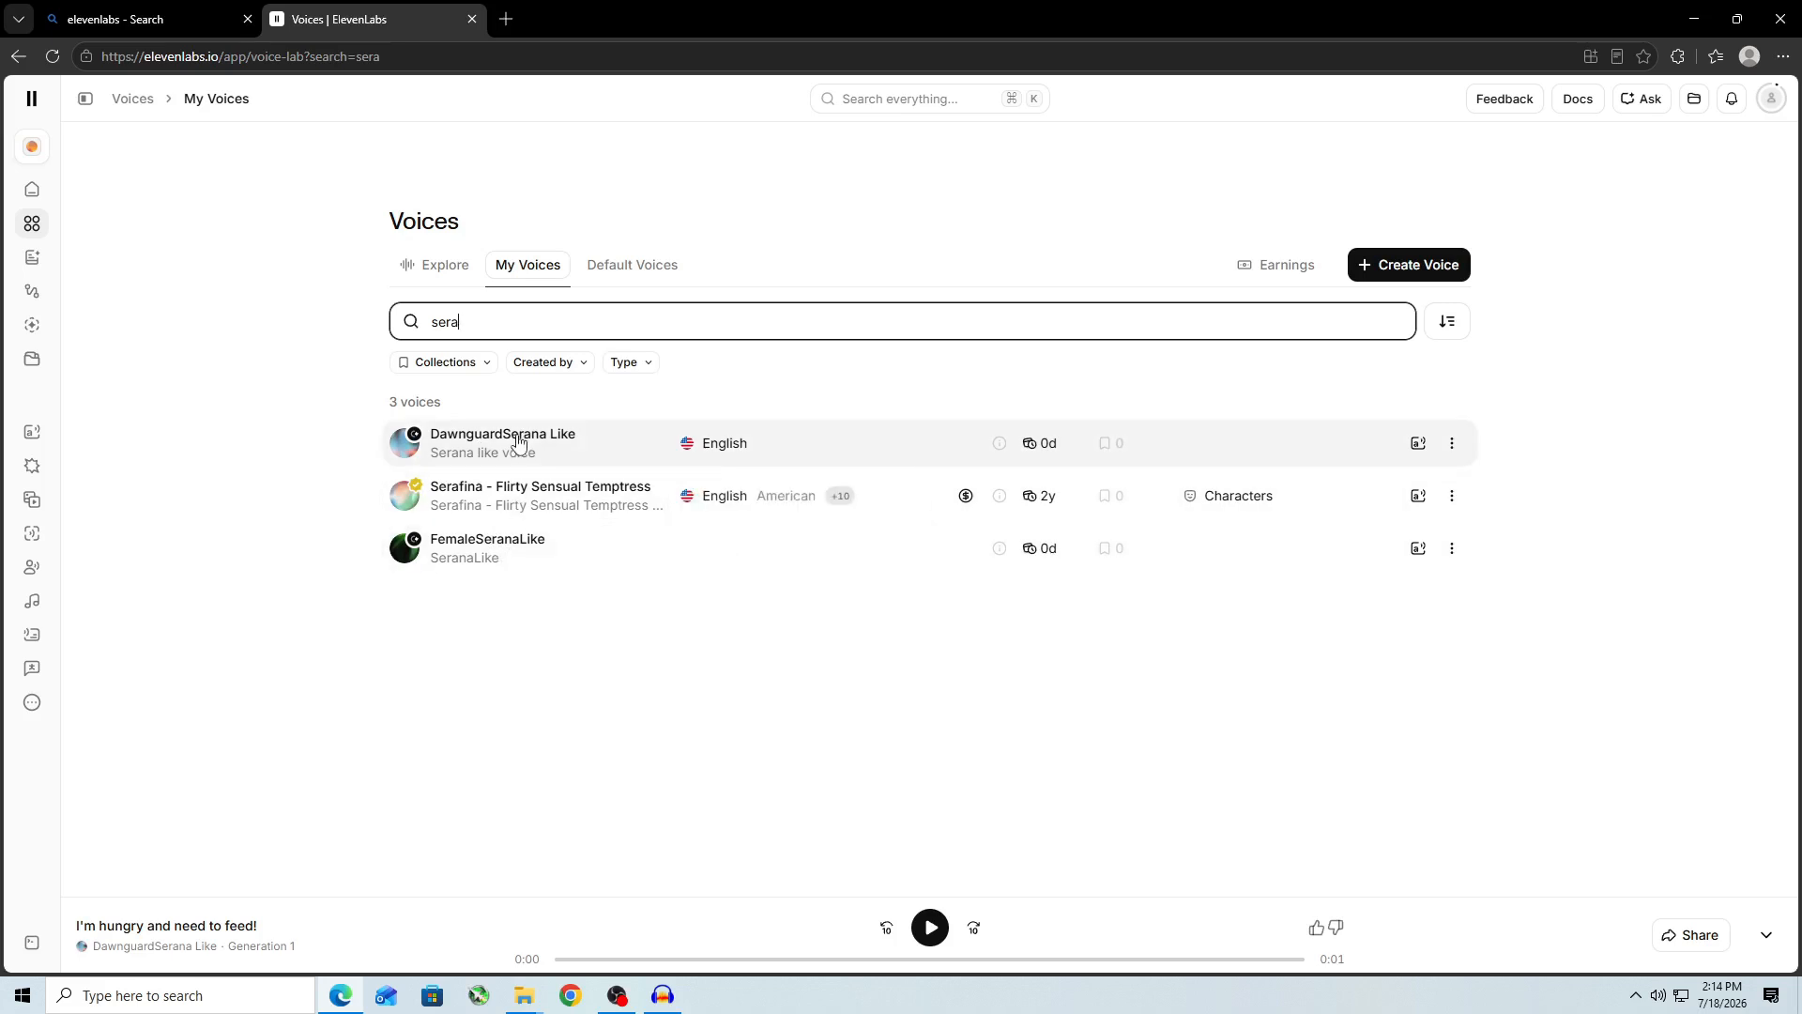
{"action": "mouse_move", "coordinate": [519, 441]}
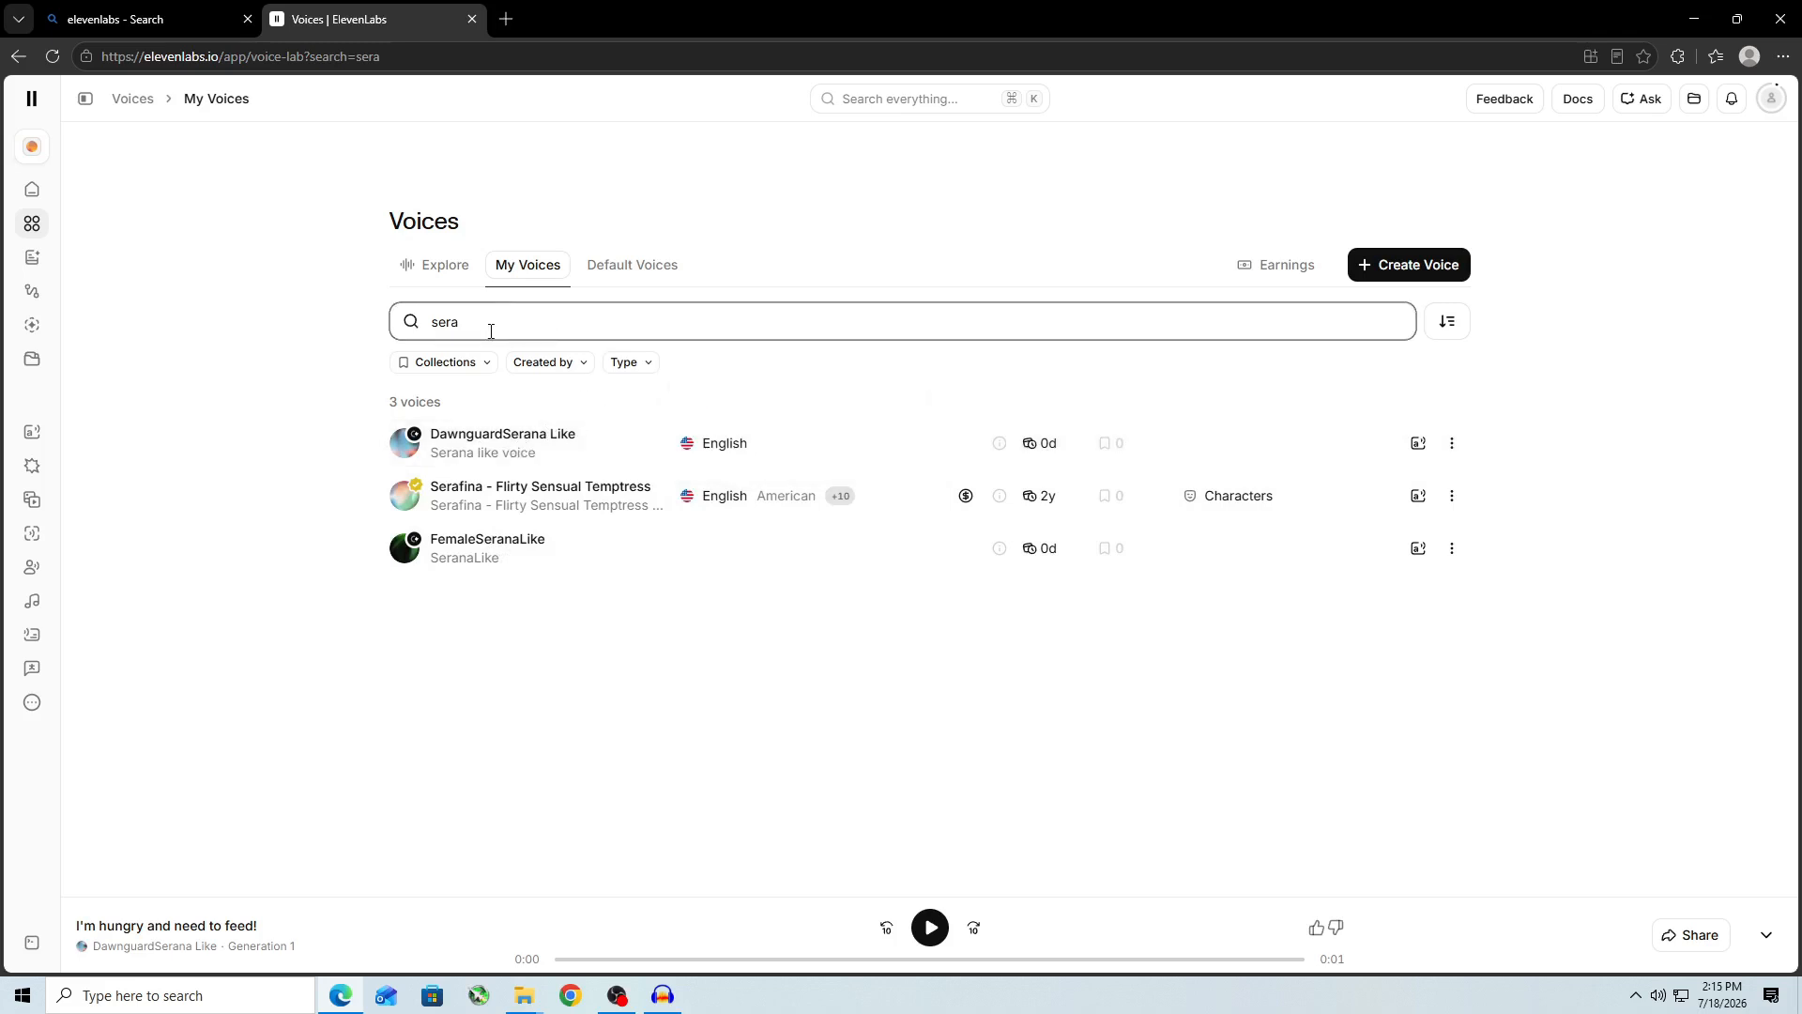
{"action": "left_click_drag", "start_coordinate": [491, 326], "coordinate": [420, 330]}
{"action": "type", "text": "ork"}
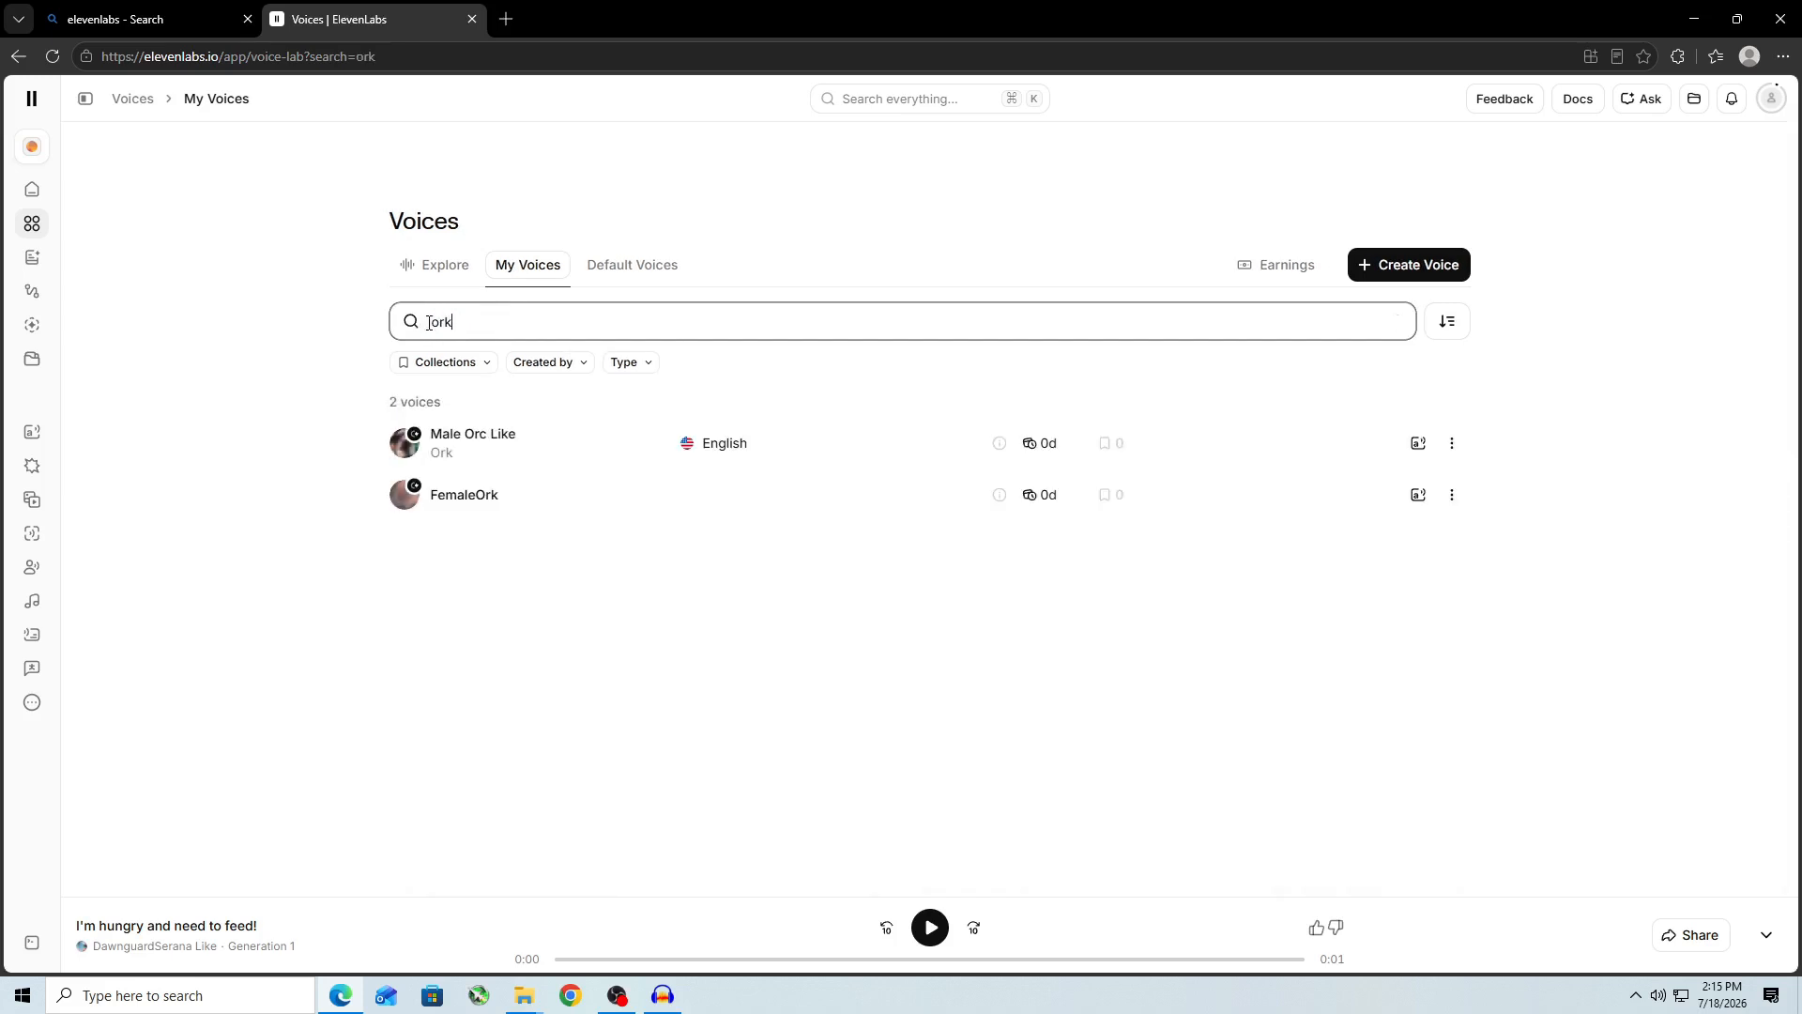